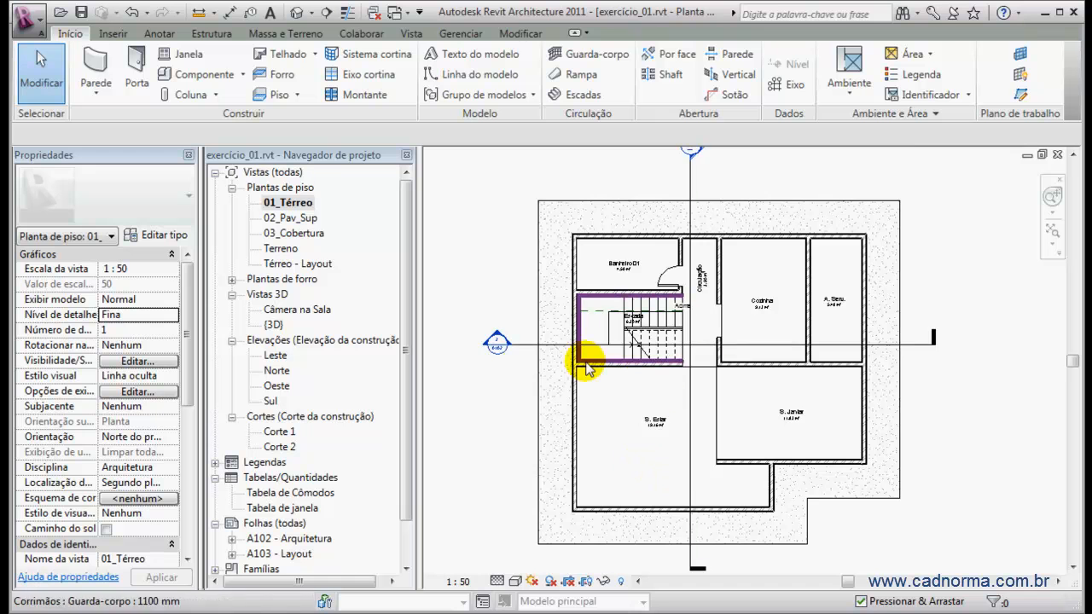
# - Set the detail level of the 01_Térreo floor plan to Baixa resolução
pyautogui.scroll(3, 517, 322)
pyautogui.moveTo(726, 476); pyautogui.dragTo(602, 214, button='middle')
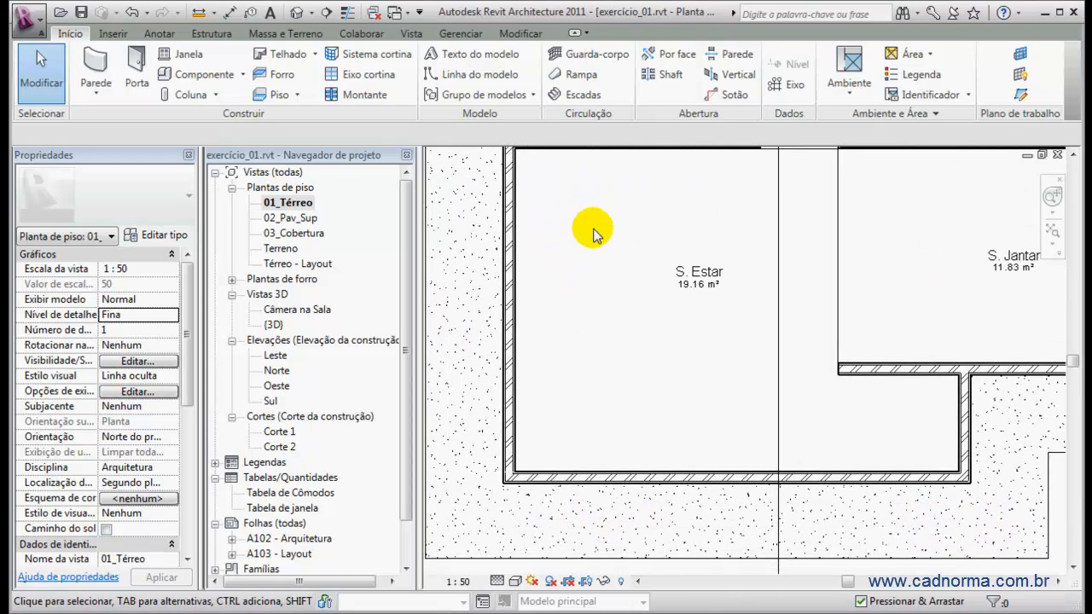
pyautogui.moveTo(671, 383); pyautogui.dragTo(553, 457, button='middle')
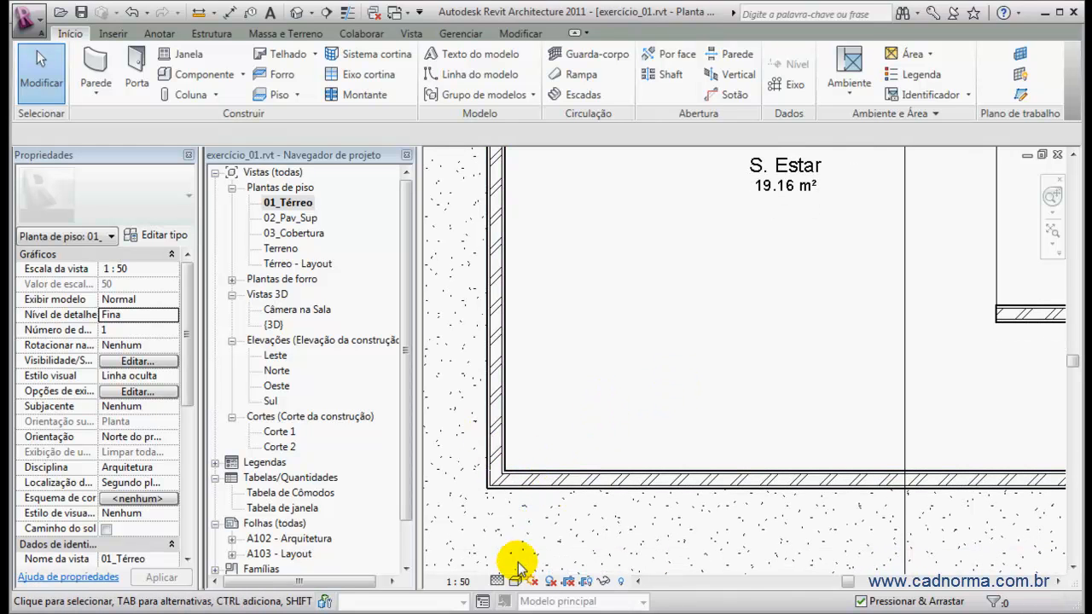
pyautogui.click(497, 582)
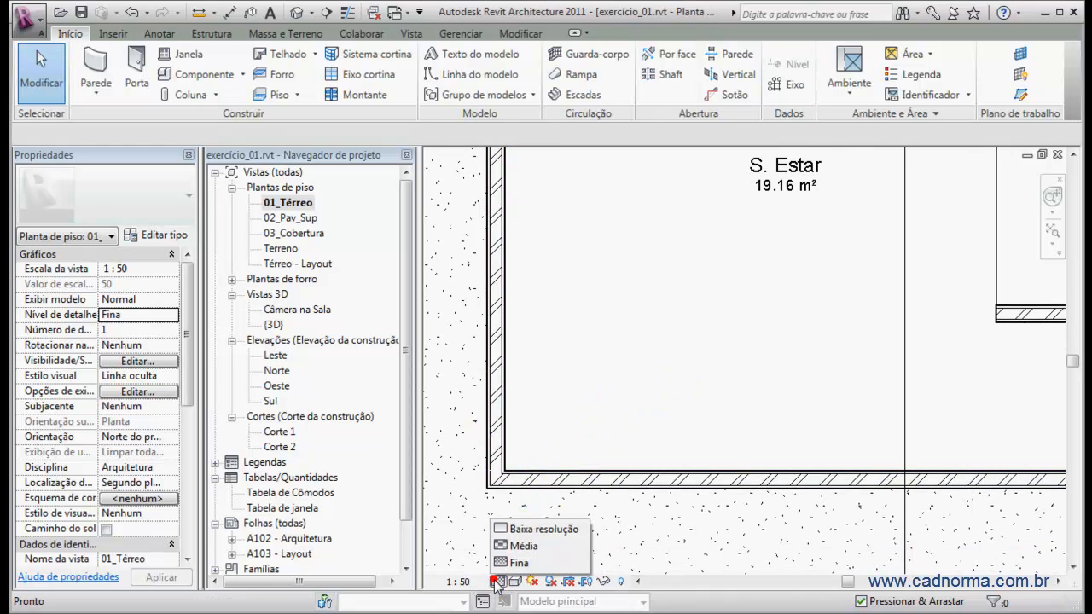
pyautogui.click(503, 530)
# - Start the Door command and examine the loaded door types and the options for loading more families
pyautogui.scroll(-1, 645, 368)
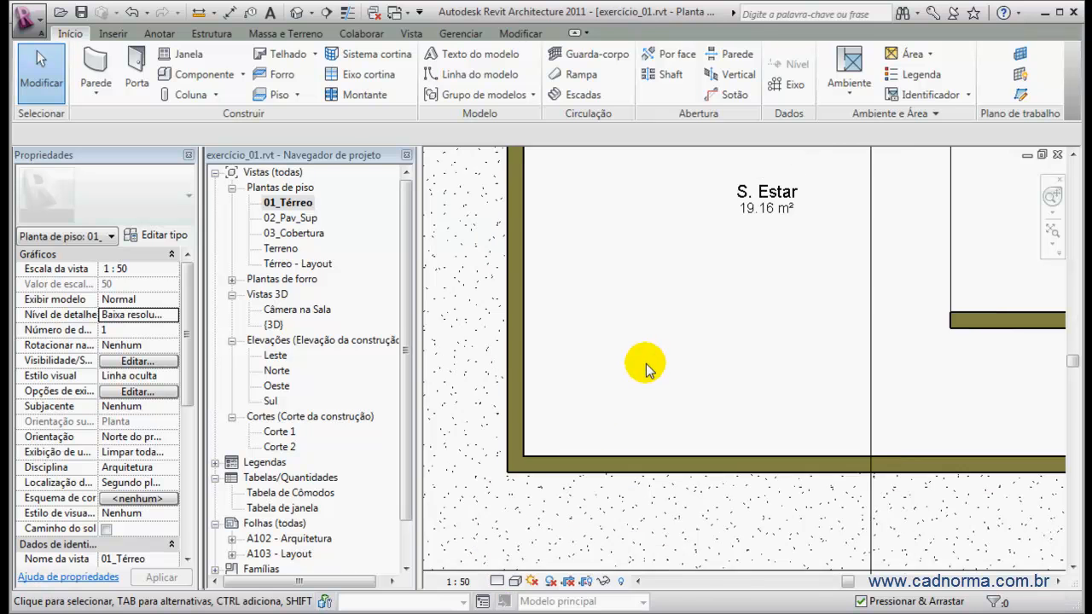
pyautogui.scroll(-2, 646, 364)
pyautogui.moveTo(646, 367); pyautogui.dragTo(529, 472, button='middle')
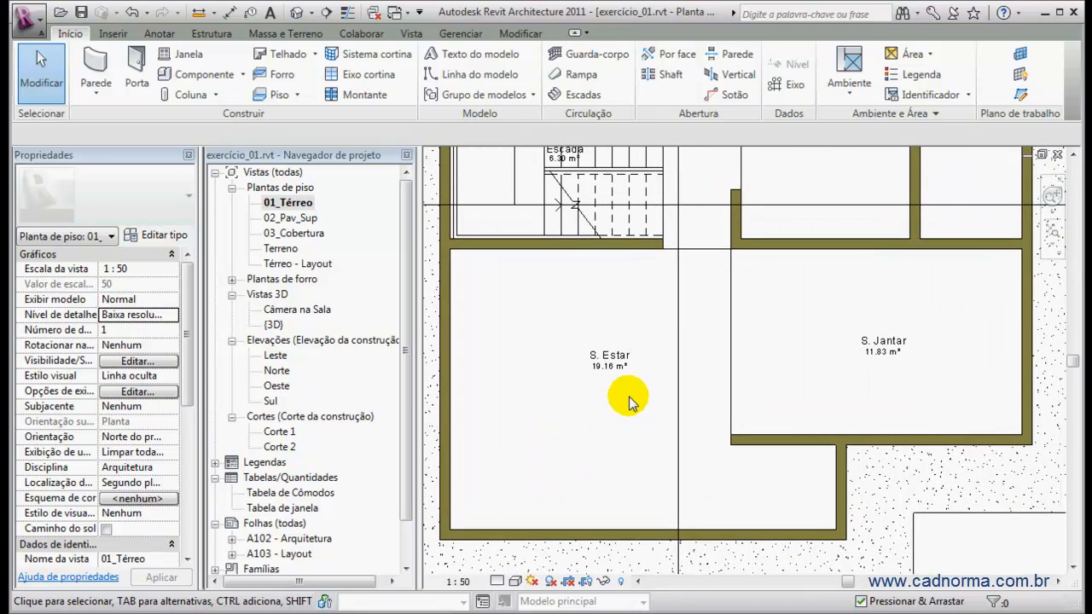
pyautogui.scroll(-2, 629, 403)
pyautogui.scroll(2, 624, 418)
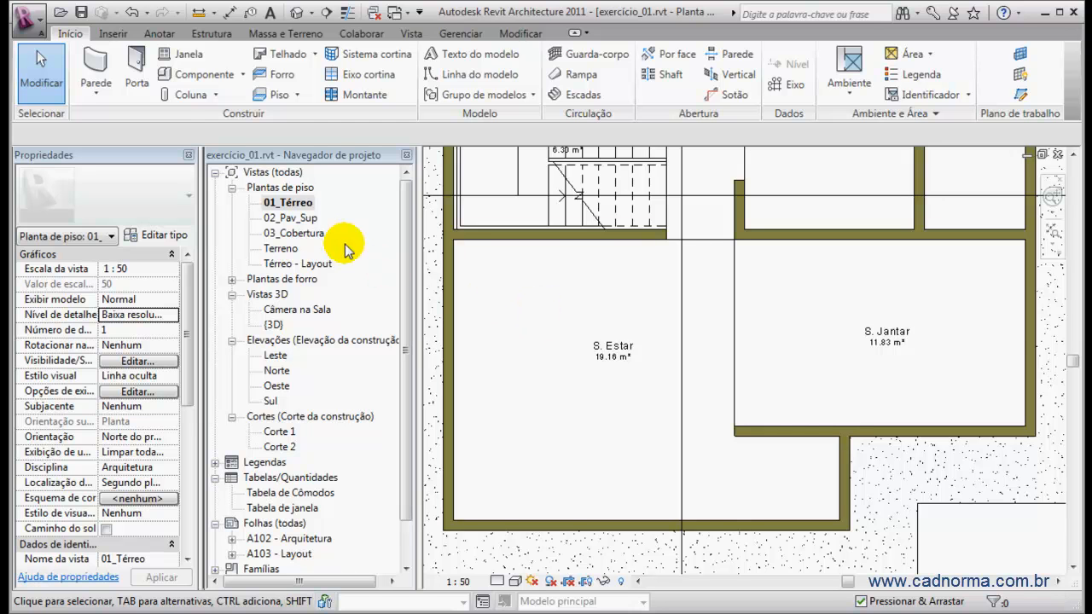
pyautogui.click(134, 64)
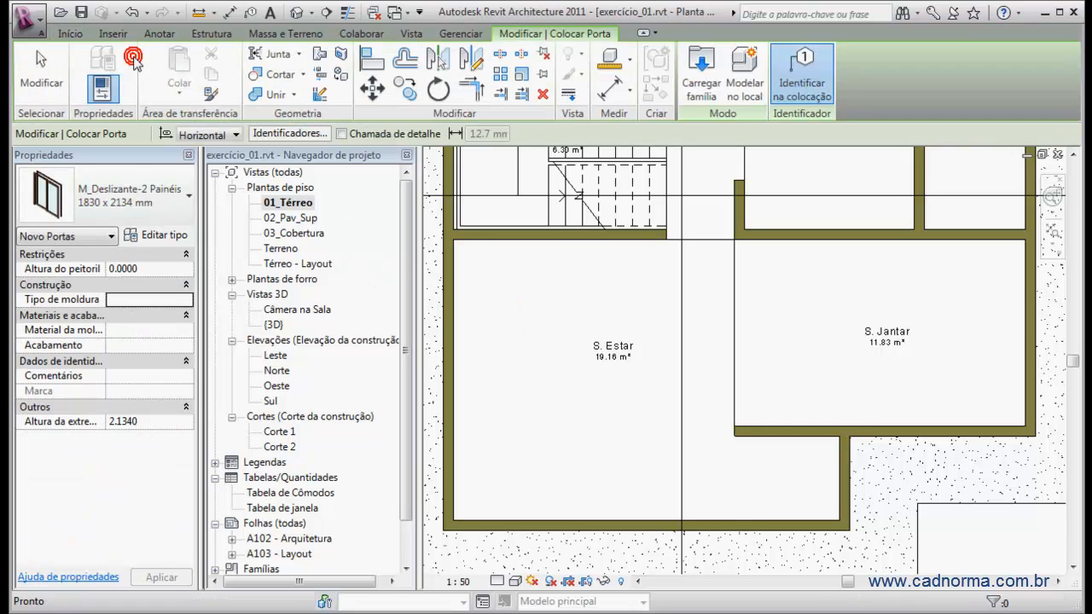
pyautogui.click(189, 196)
pyautogui.moveTo(239, 294); pyautogui.dragTo(244, 256)
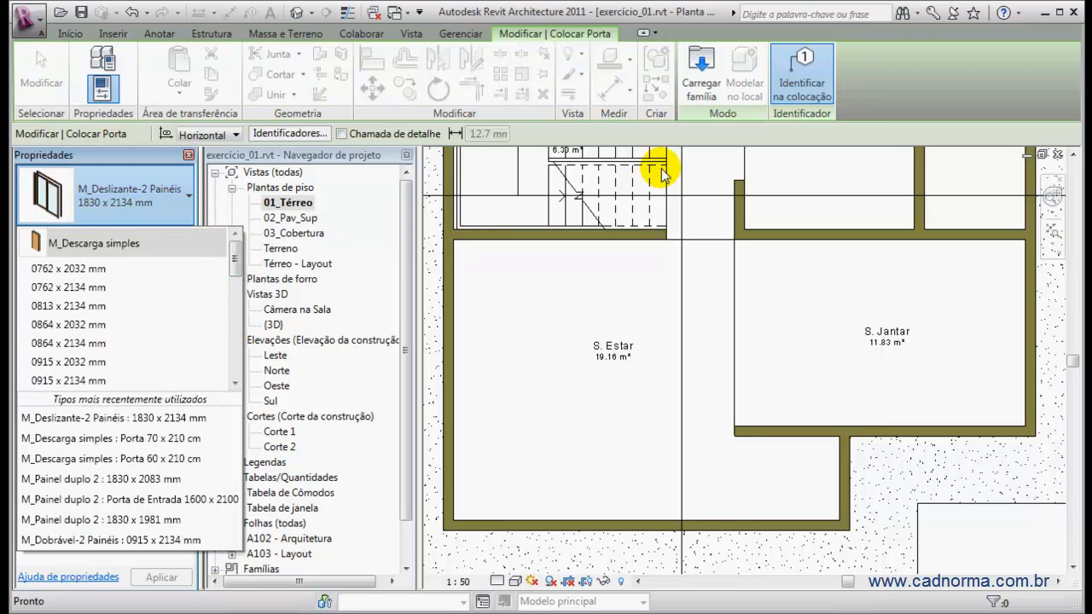
pyautogui.click(698, 83)
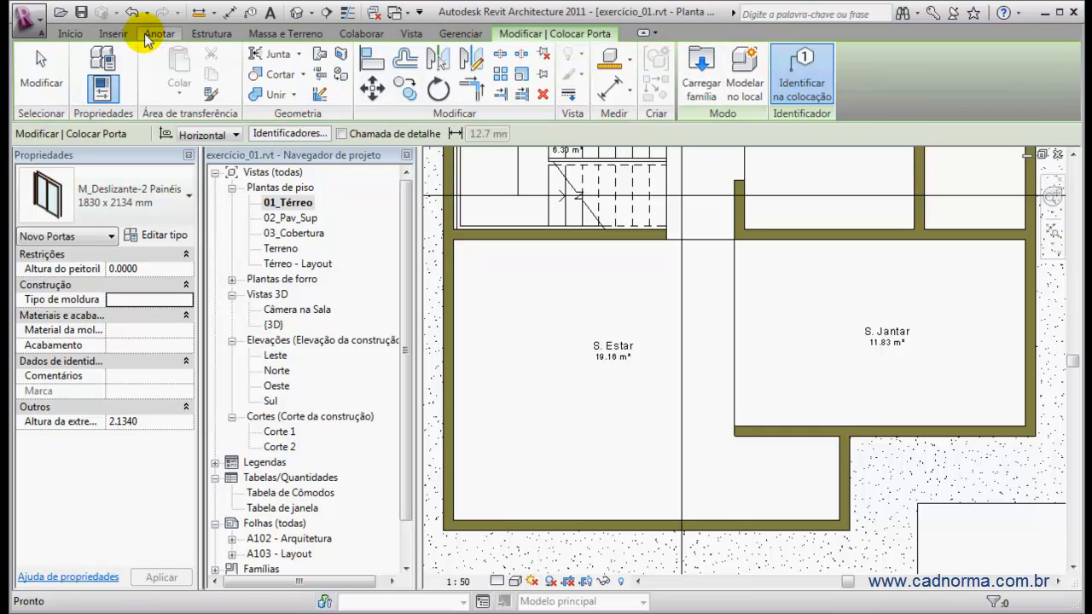
pyautogui.click(112, 34)
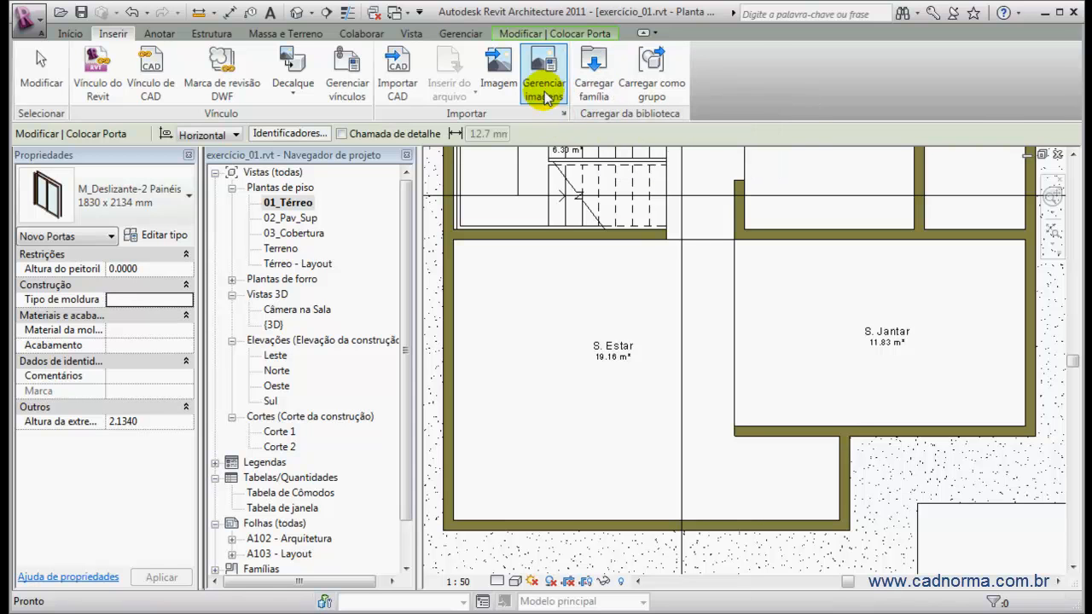
pyautogui.click(71, 35)
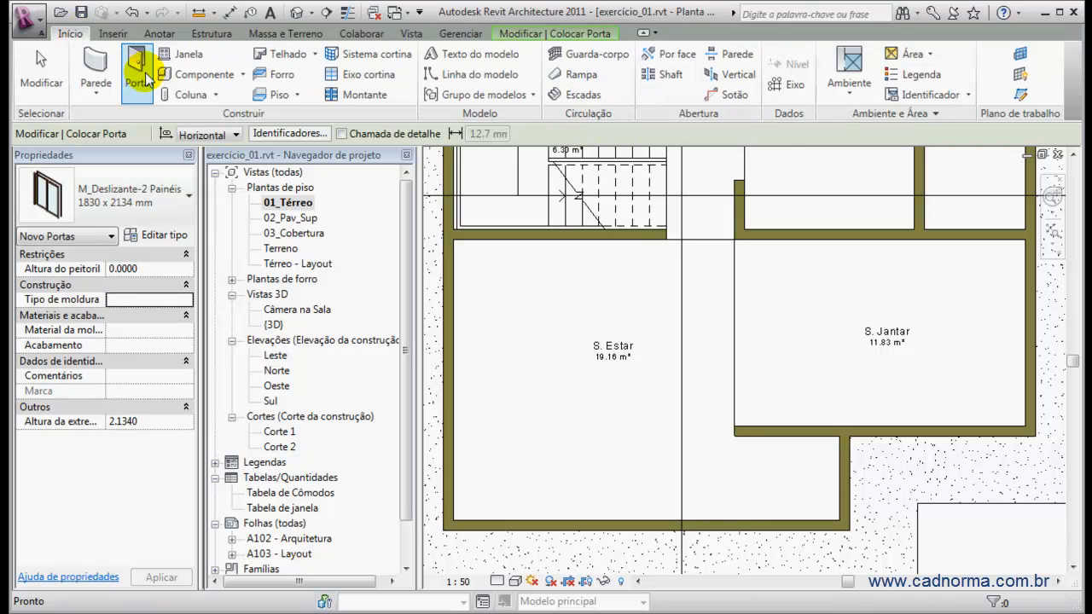
# - Examine the M_Deslizante-2 Painéis door's type properties and the family folders in Metric Library
pyautogui.click(156, 235)
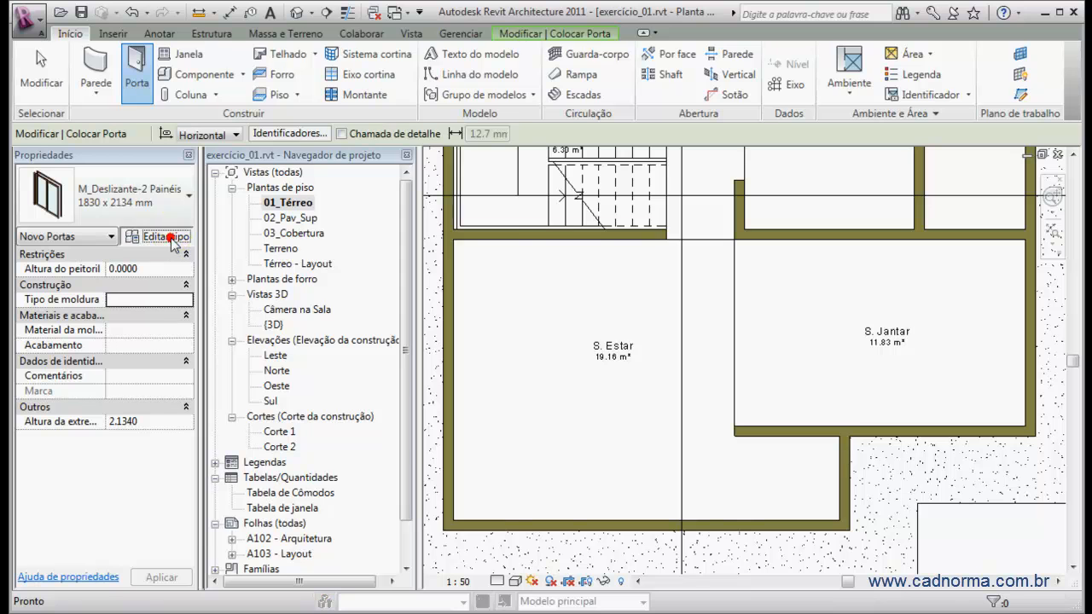
pyautogui.click(486, 95)
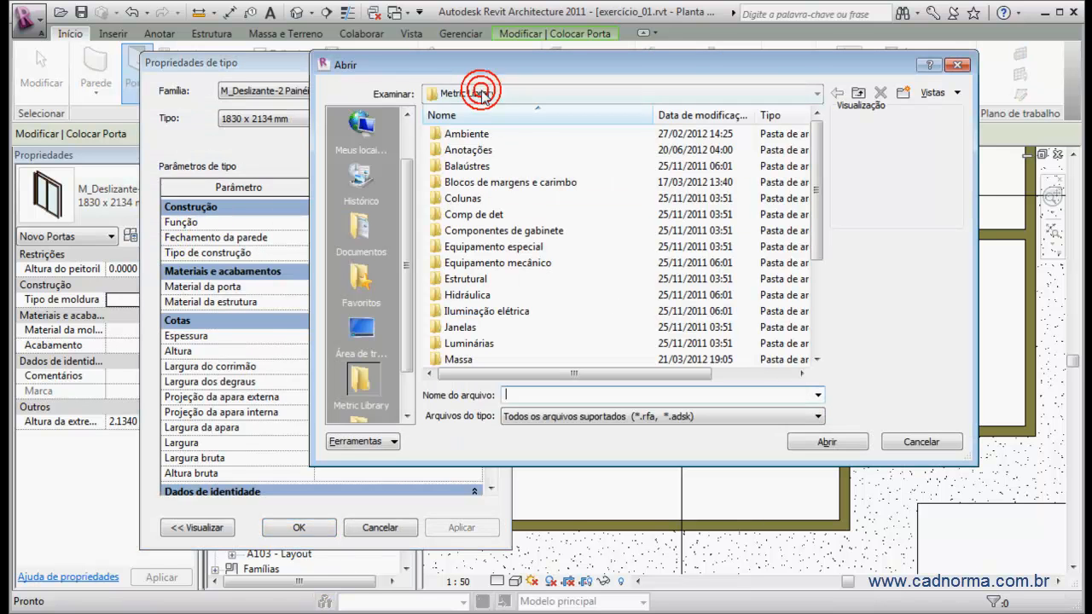
pyautogui.click(914, 441)
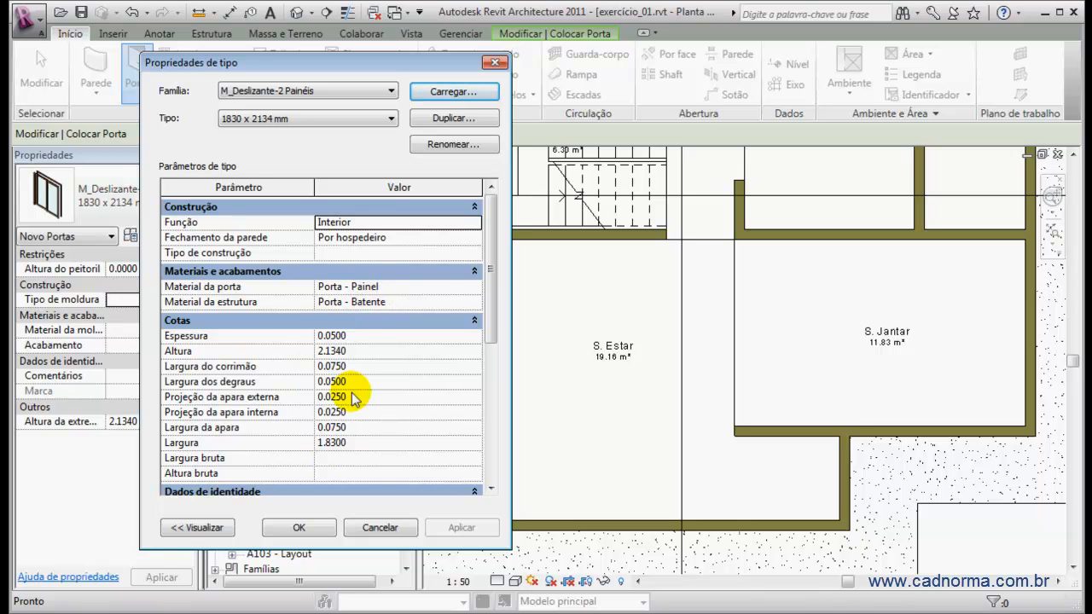
pyautogui.moveTo(492, 287); pyautogui.dragTo(494, 309)
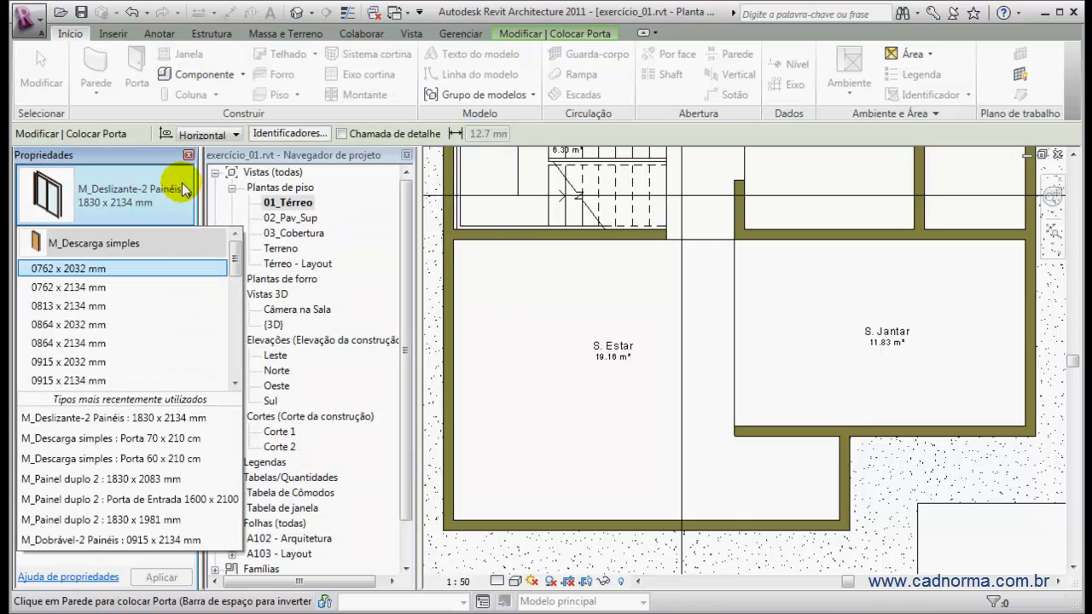
# - Place an M_Descarga simples Porta 80 x 210 cm door in S. Estar's lower wall, opening inward, about 0.1 m from the right corner
pyautogui.moveTo(235, 245); pyautogui.dragTo(240, 299)
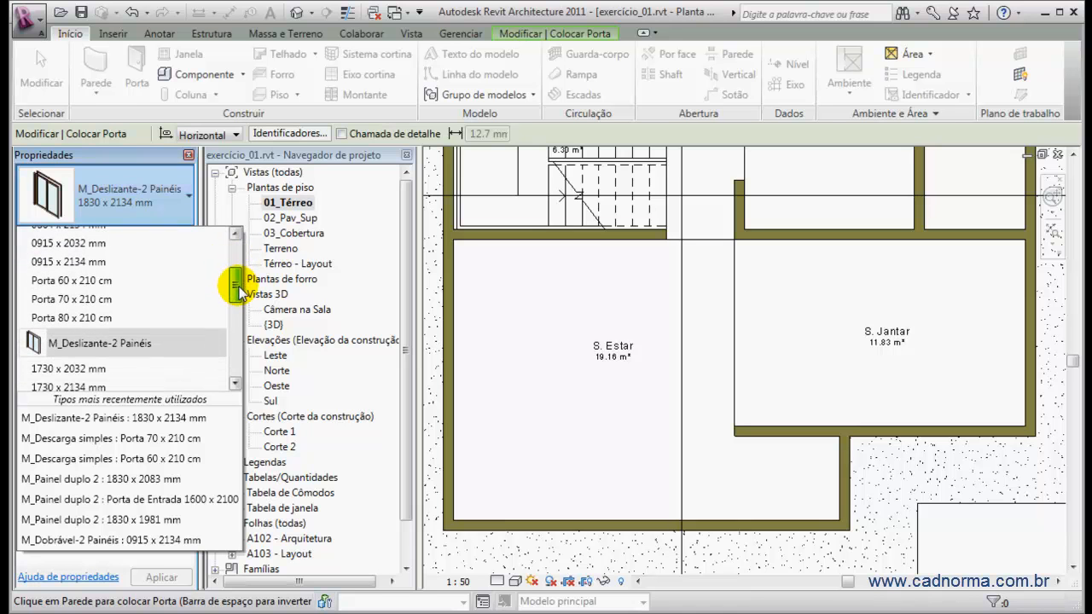
pyautogui.click(68, 318)
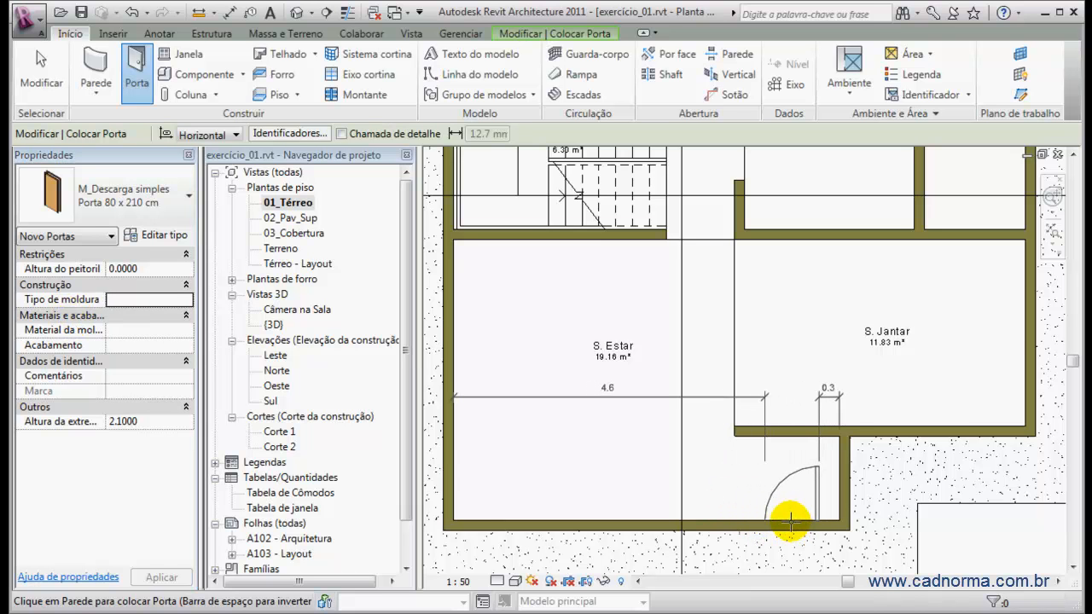
pyautogui.press('space')
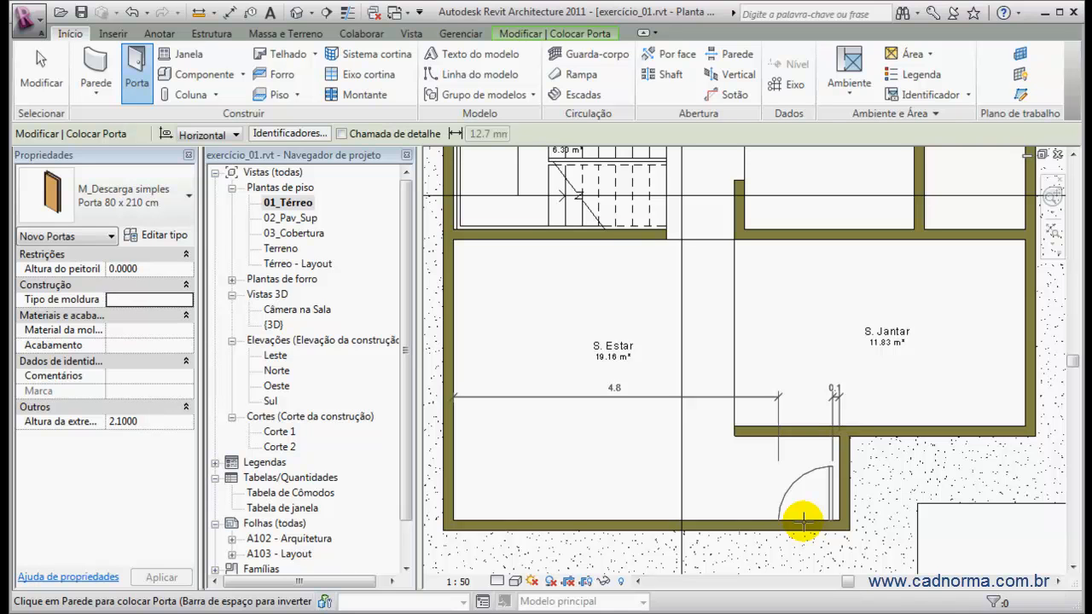
pyautogui.click(802, 521)
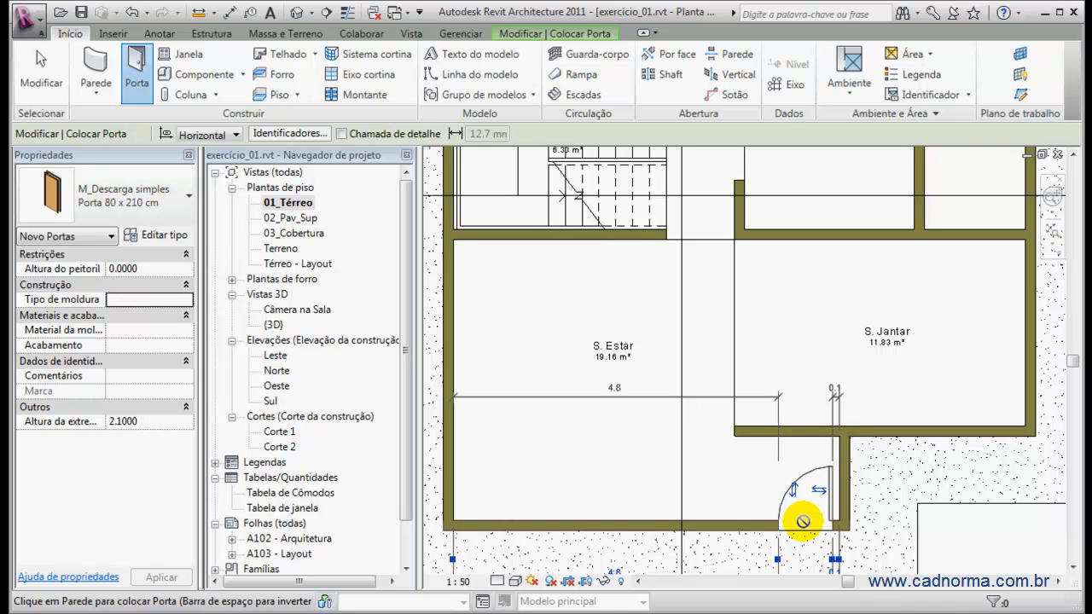
pyautogui.click(41, 68)
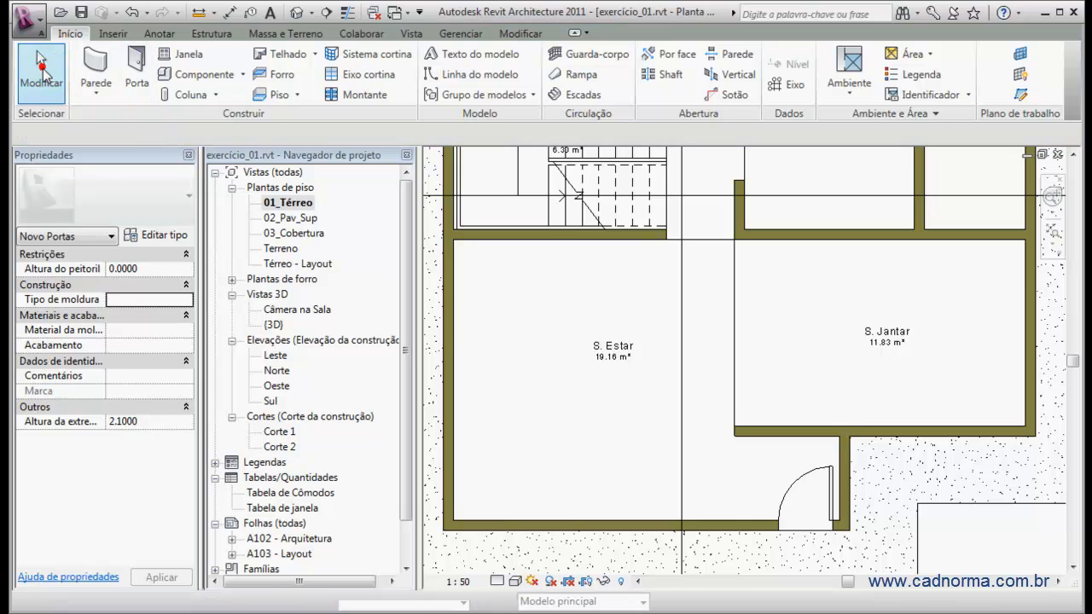
pyautogui.click(620, 406)
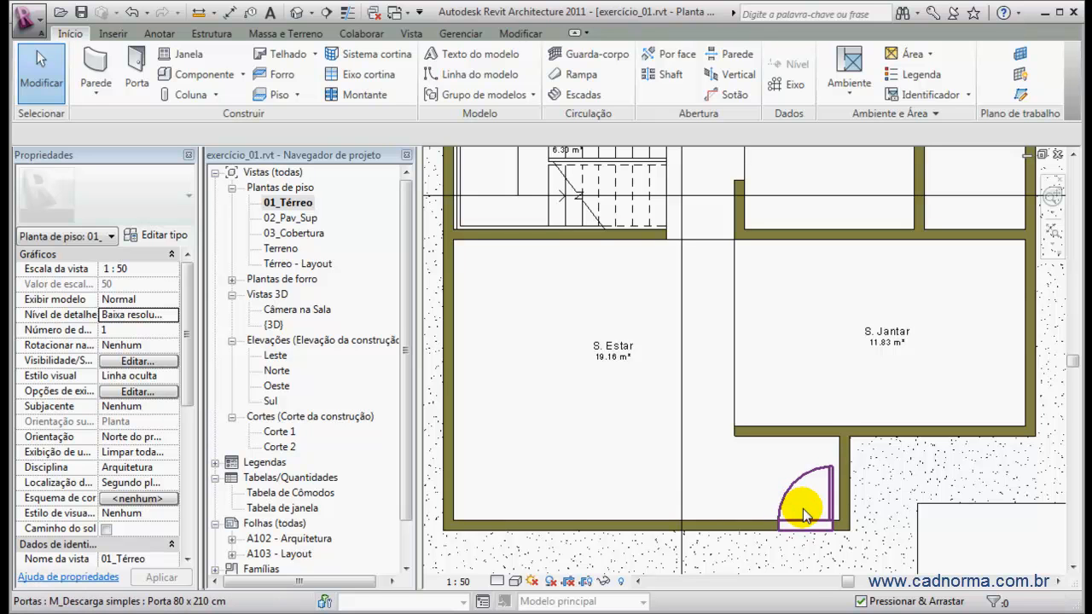
# - Reveal the hidden elements and unhide the door tag category in the 01_Térreo view
pyautogui.click(622, 581)
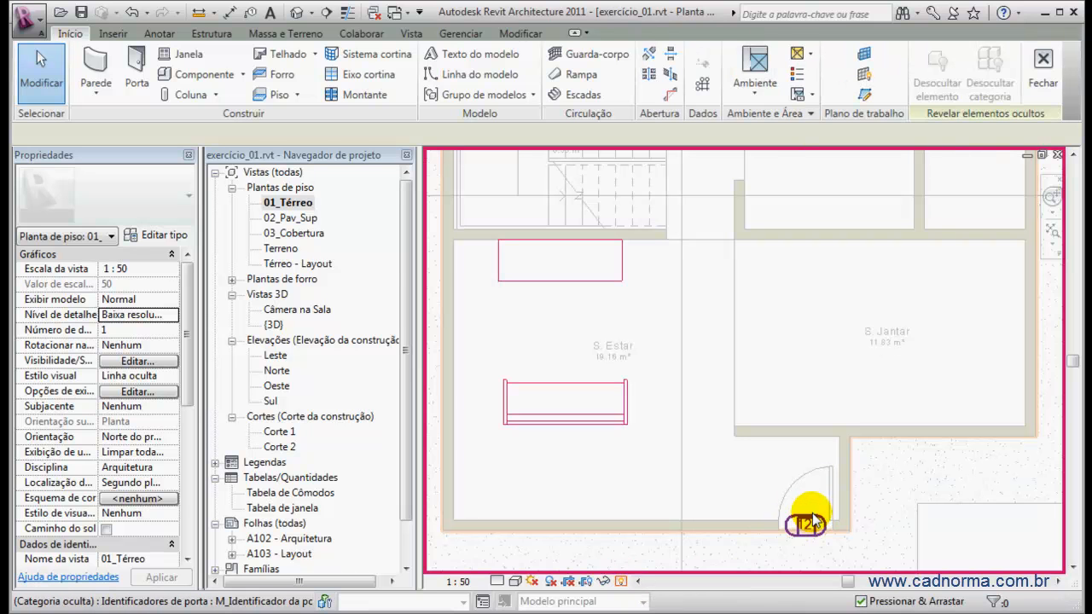
pyautogui.click(813, 523)
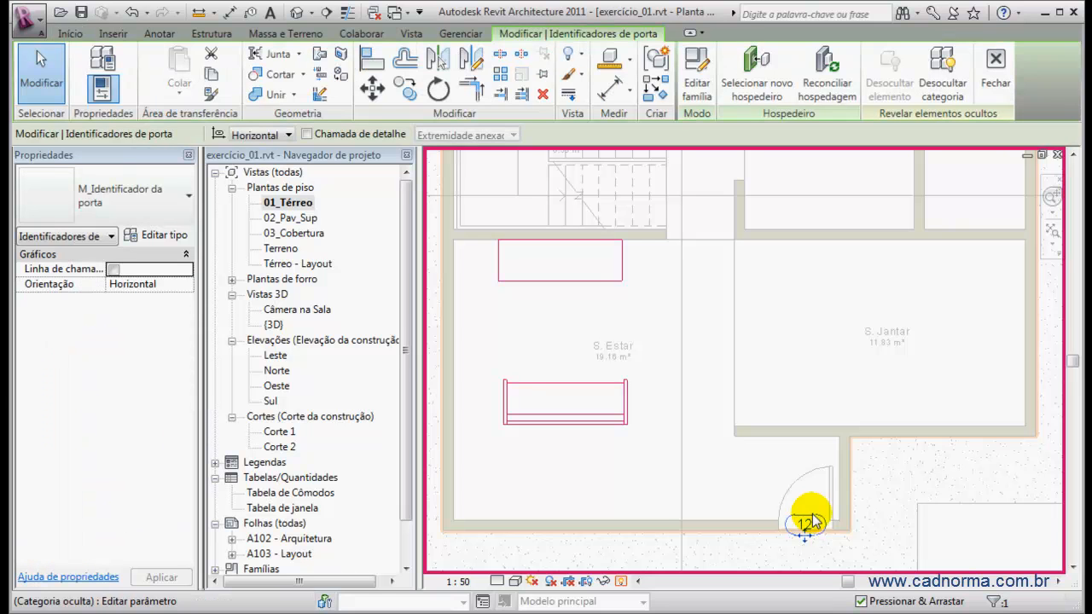
pyautogui.rightClick(813, 521)
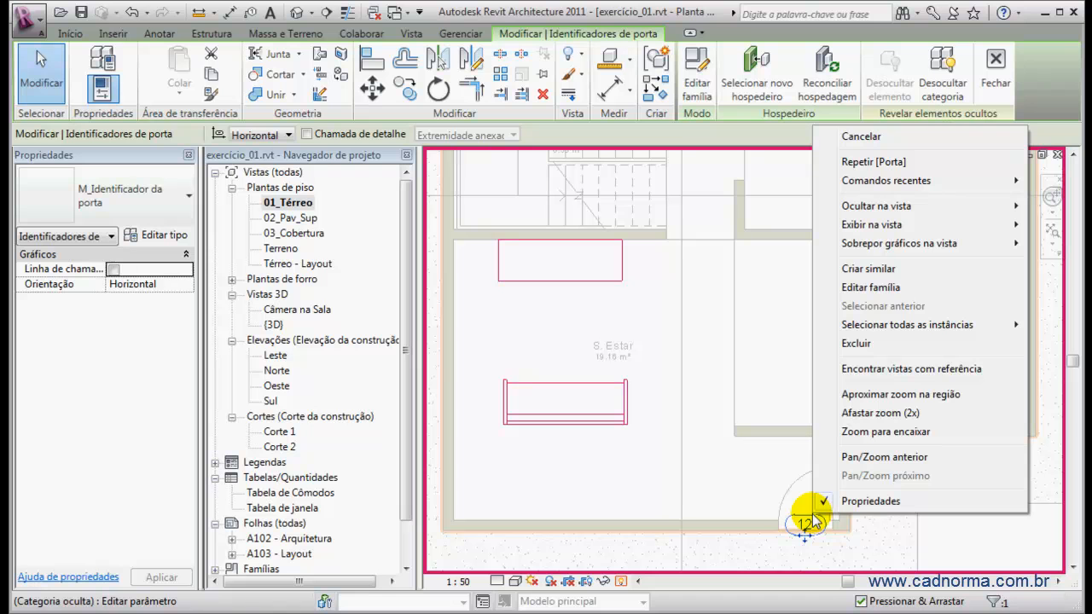
pyautogui.moveTo(879, 224)
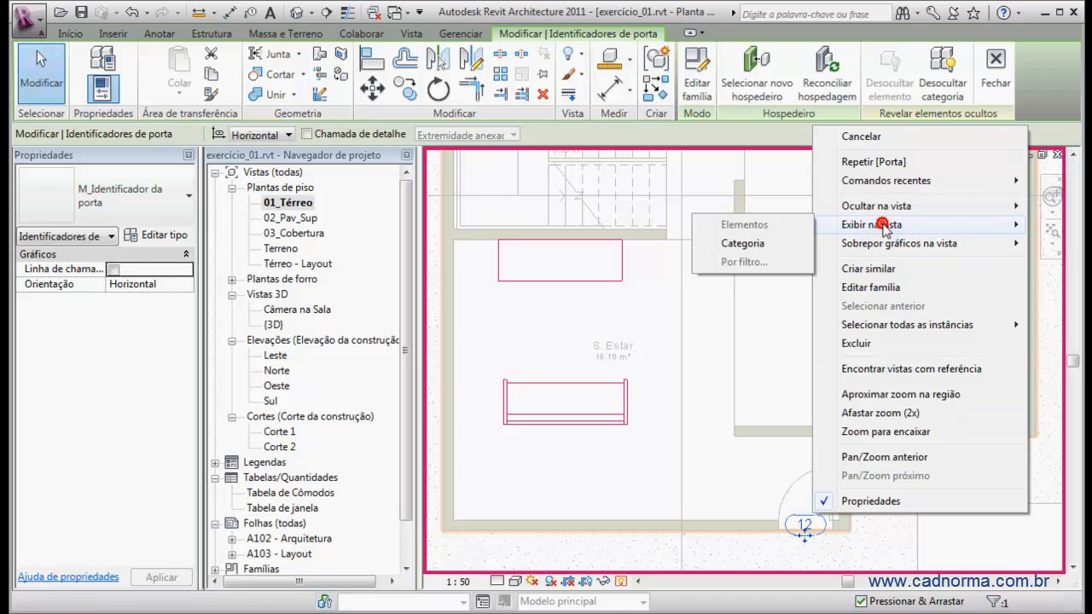
pyautogui.click(778, 244)
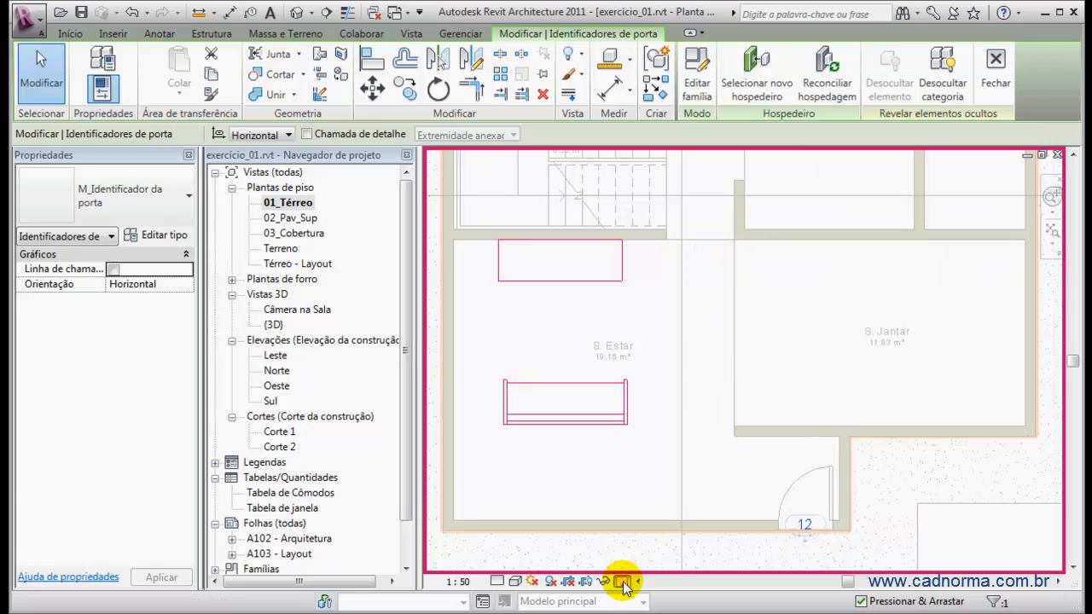
pyautogui.click(622, 582)
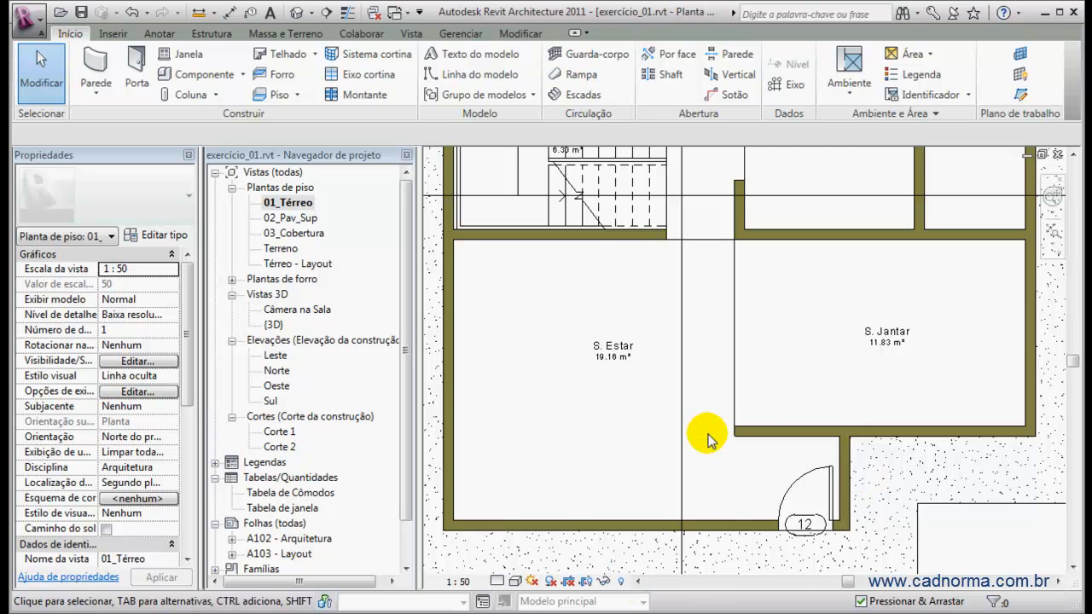
# - Replace the S. Estar door with another Porta 80 x 210 cm about 0.3 m from the corner, tagged with a 12.7 mm leader
pyautogui.click(794, 489)
pyautogui.press('Escape')
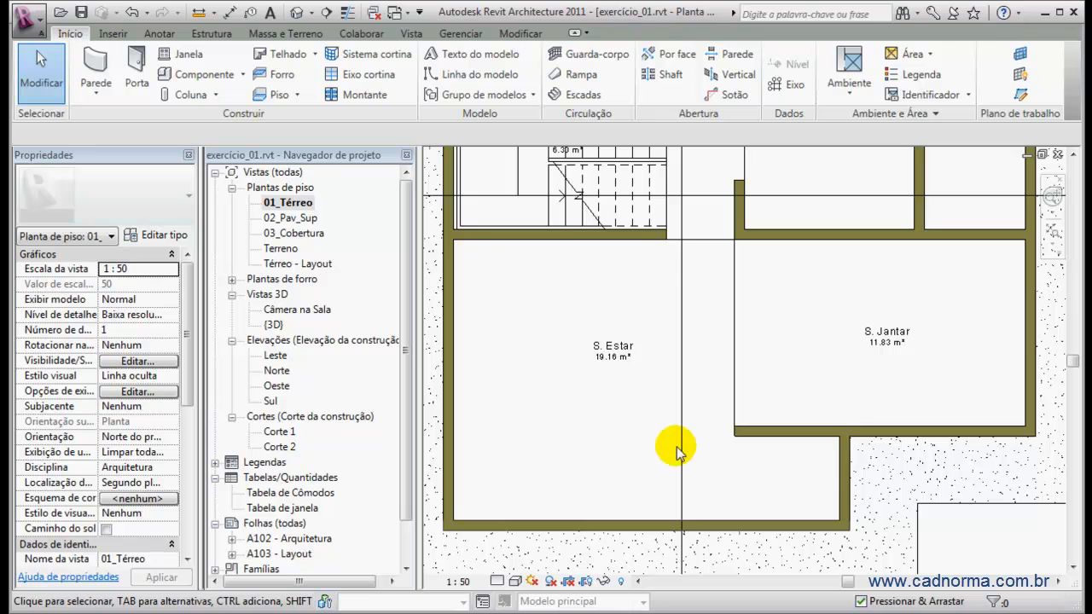
pyautogui.click(138, 64)
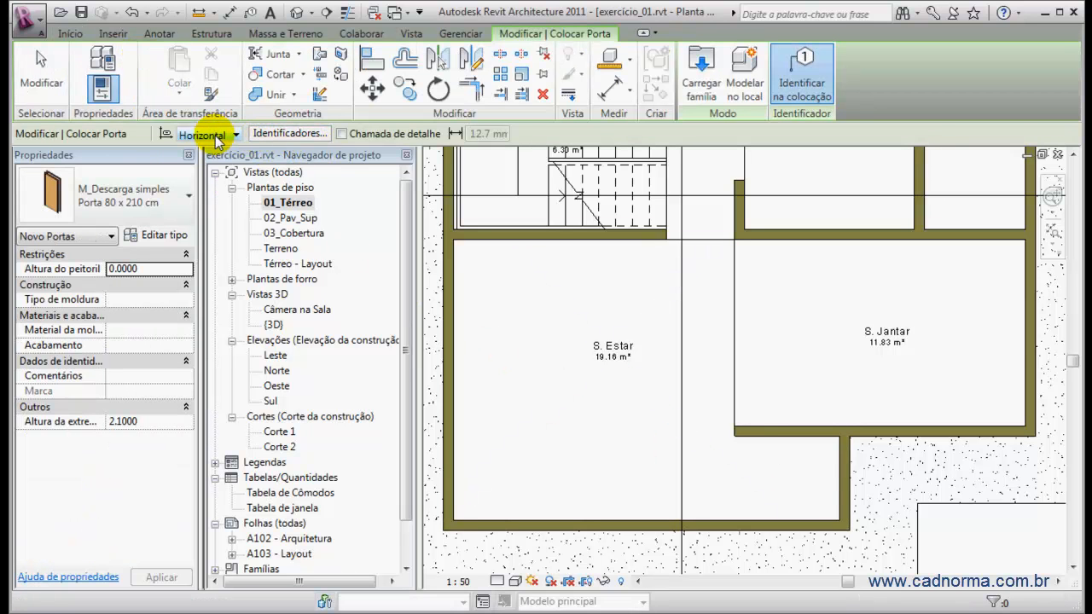
pyautogui.click(341, 134)
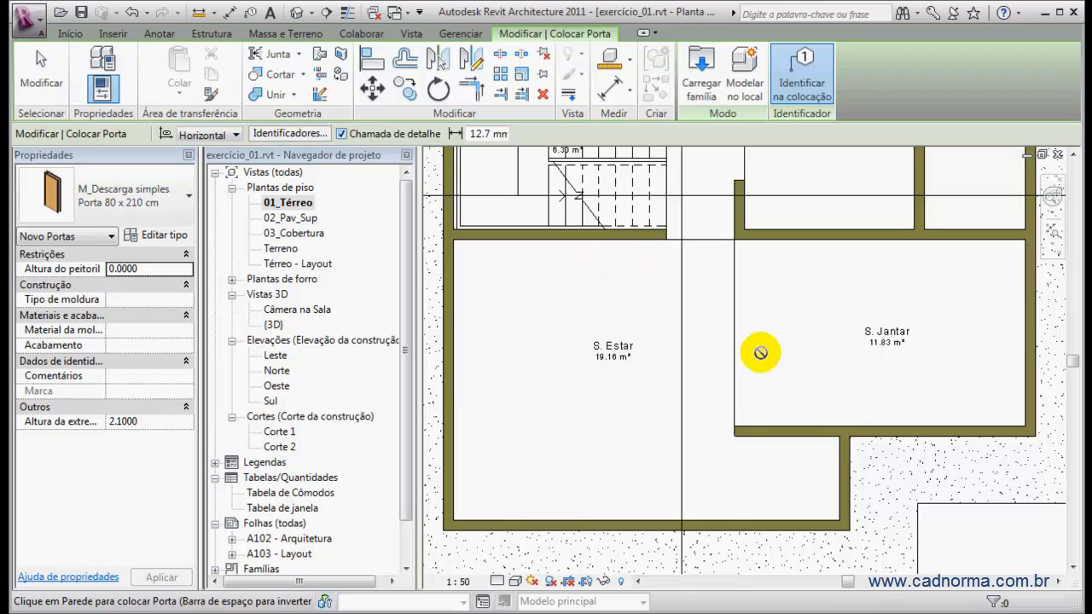
pyautogui.click(788, 519)
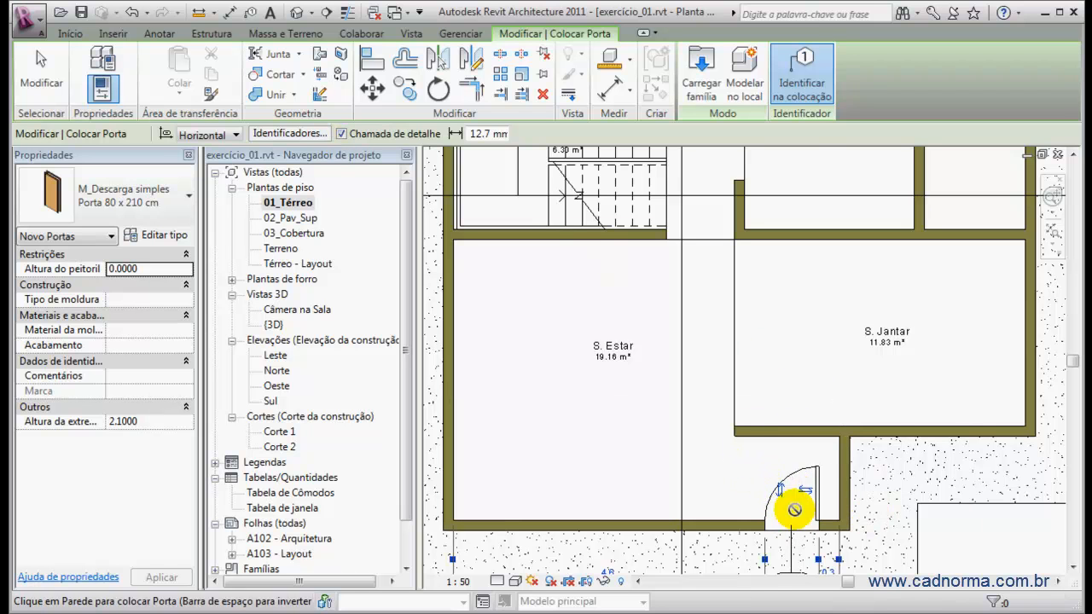
pyautogui.moveTo(762, 480); pyautogui.dragTo(739, 366, button='middle')
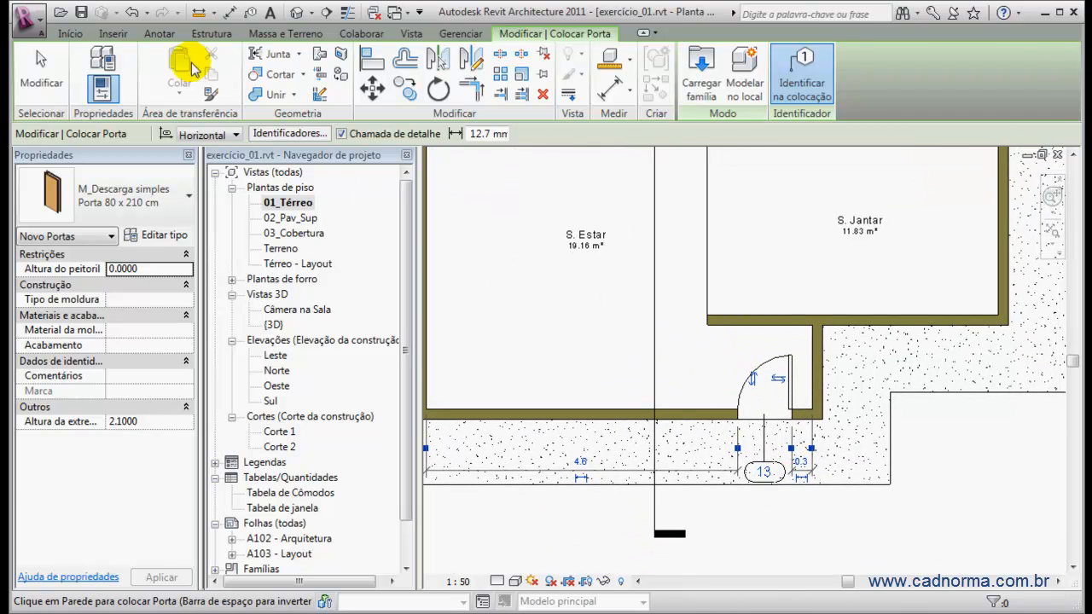
pyautogui.click(41, 73)
# - Move the new door's tag to the right, slightly upward, so that its leader bends below the door
pyautogui.click(766, 450)
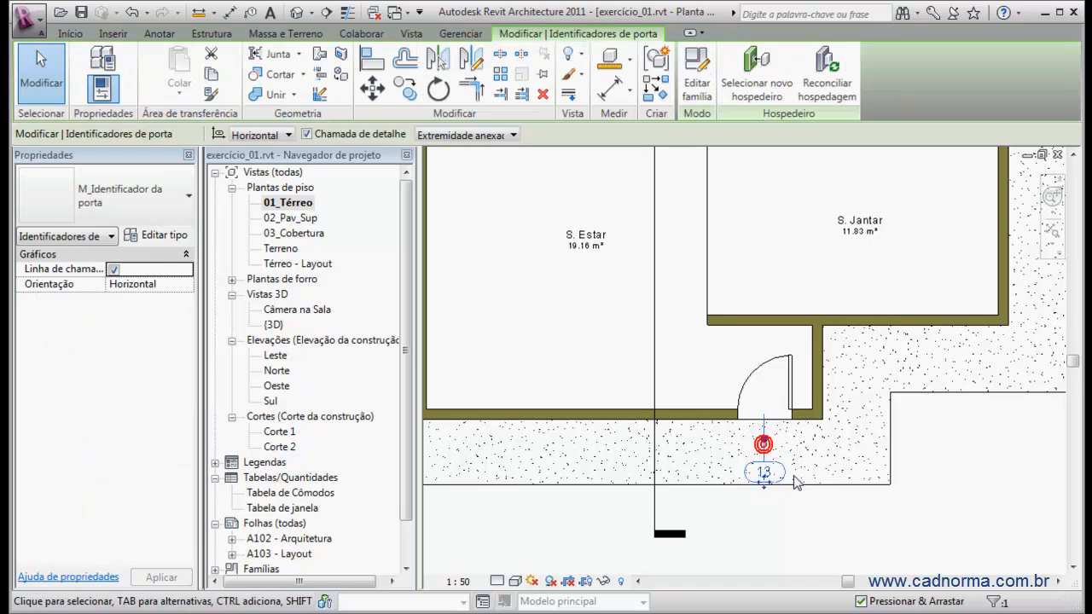
pyautogui.moveTo(778, 471); pyautogui.dragTo(826, 462)
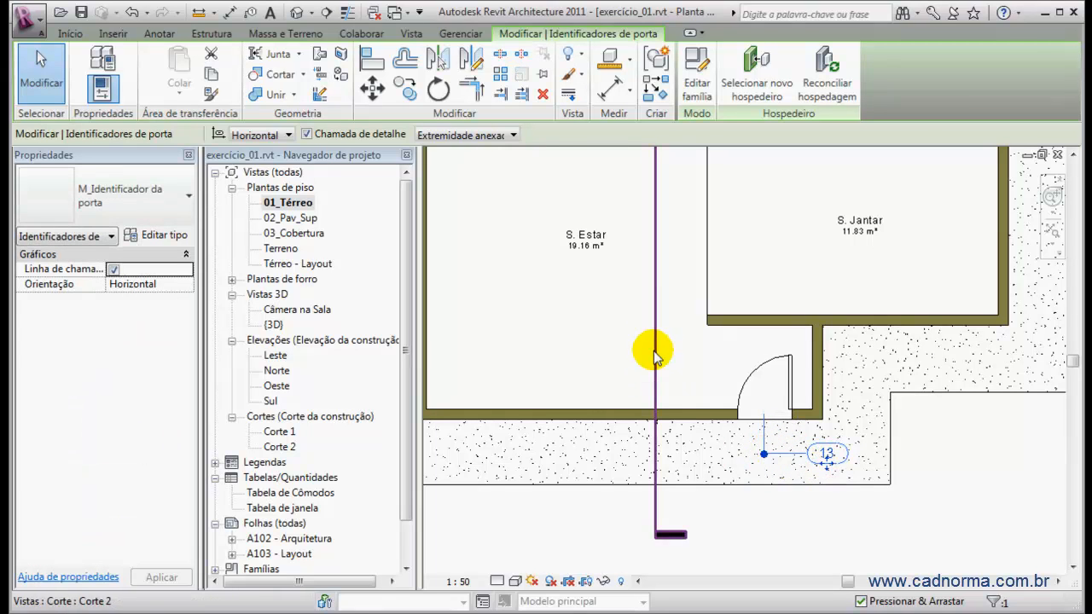
pyautogui.click(607, 319)
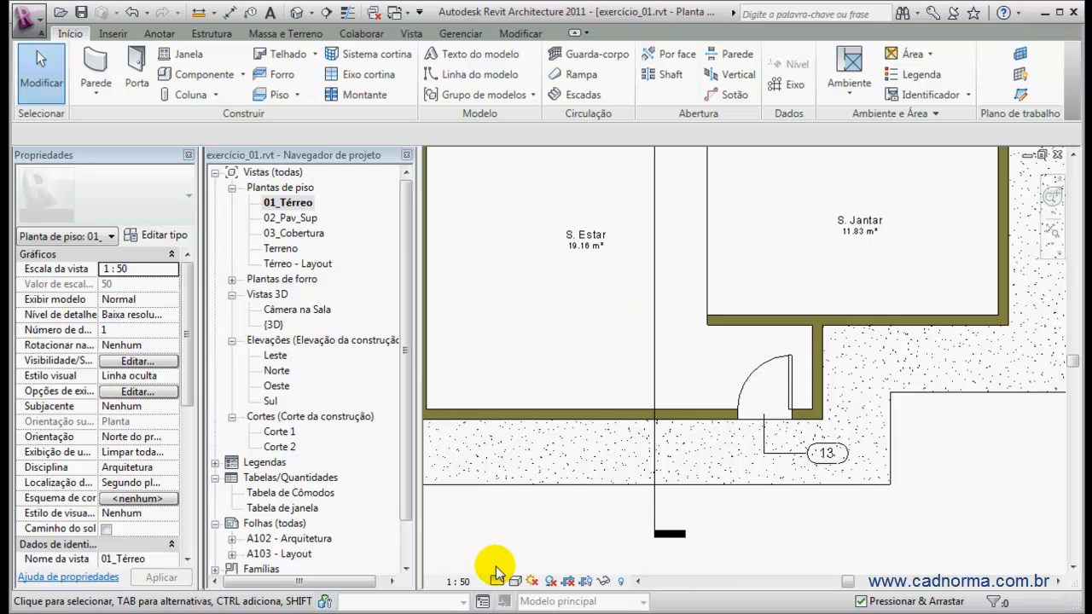
# - Open the Sul elevation and examine how the S. Estar door's base meets the Laje de 12 cm floor
pyautogui.scroll(-1, 588, 286)
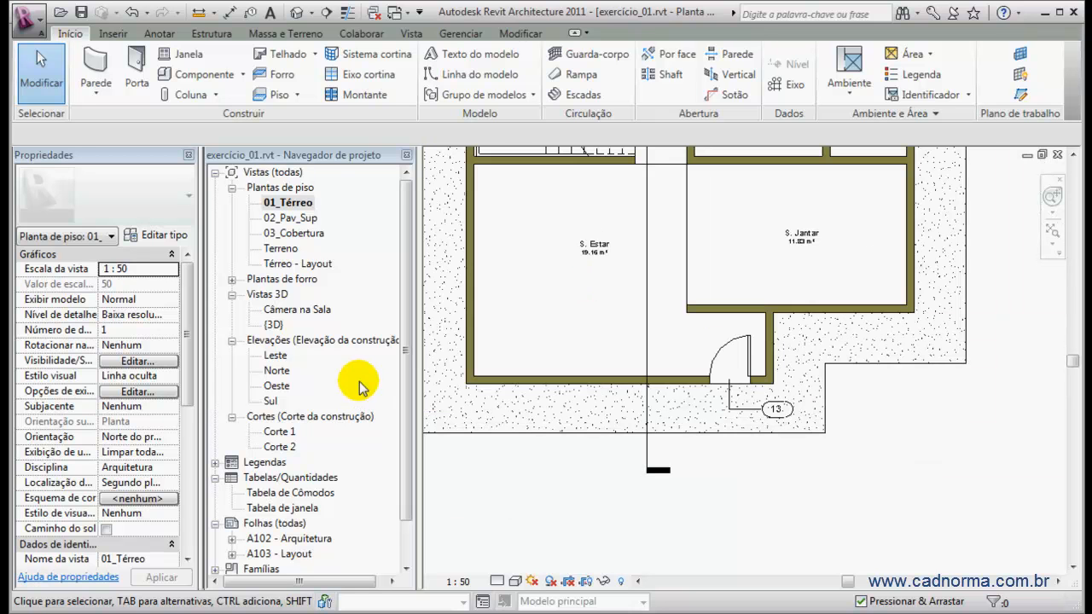
pyautogui.doubleClick(270, 401)
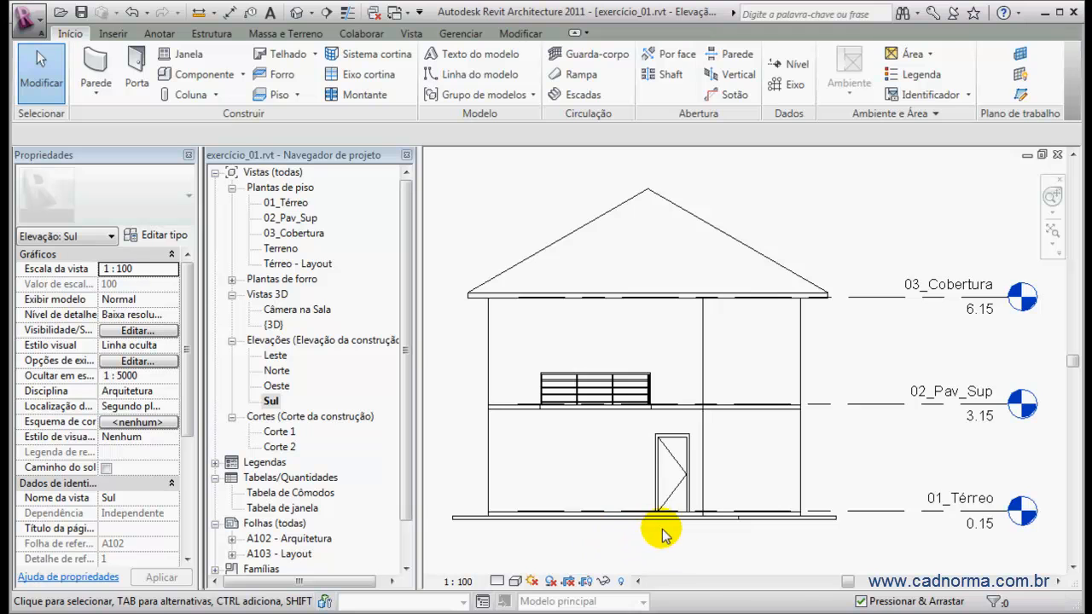
pyautogui.scroll(2, 751, 519)
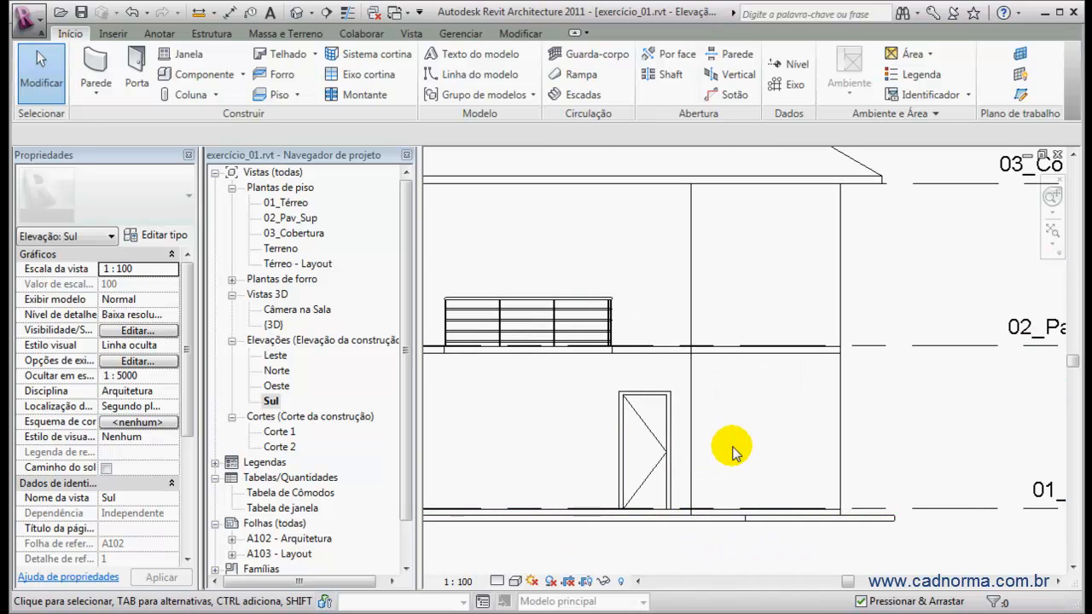
pyautogui.moveTo(731, 451); pyautogui.dragTo(781, 408, button='middle')
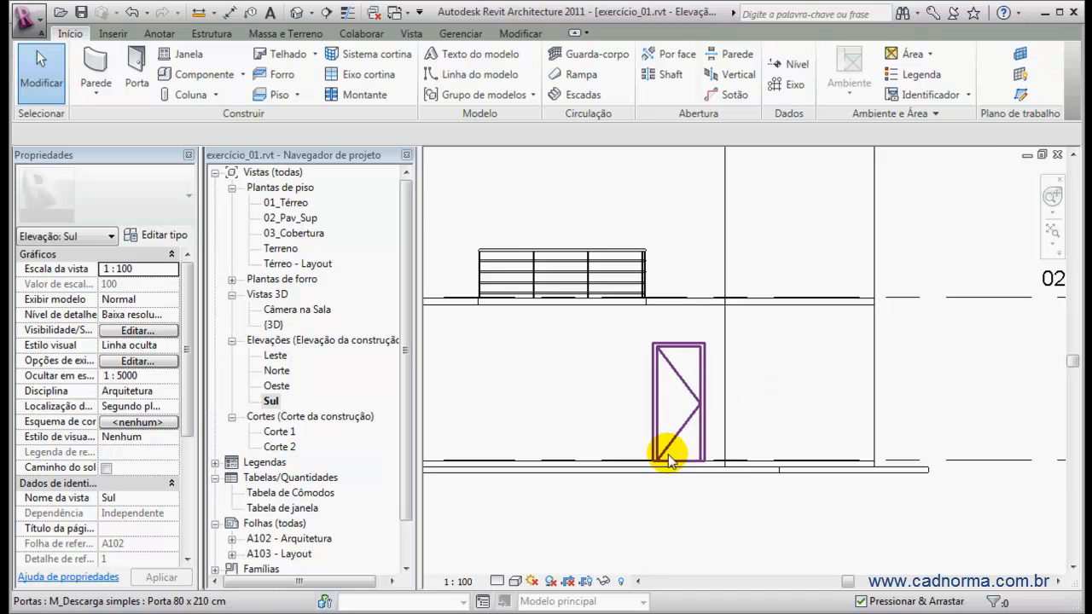
pyautogui.scroll(3, 661, 448)
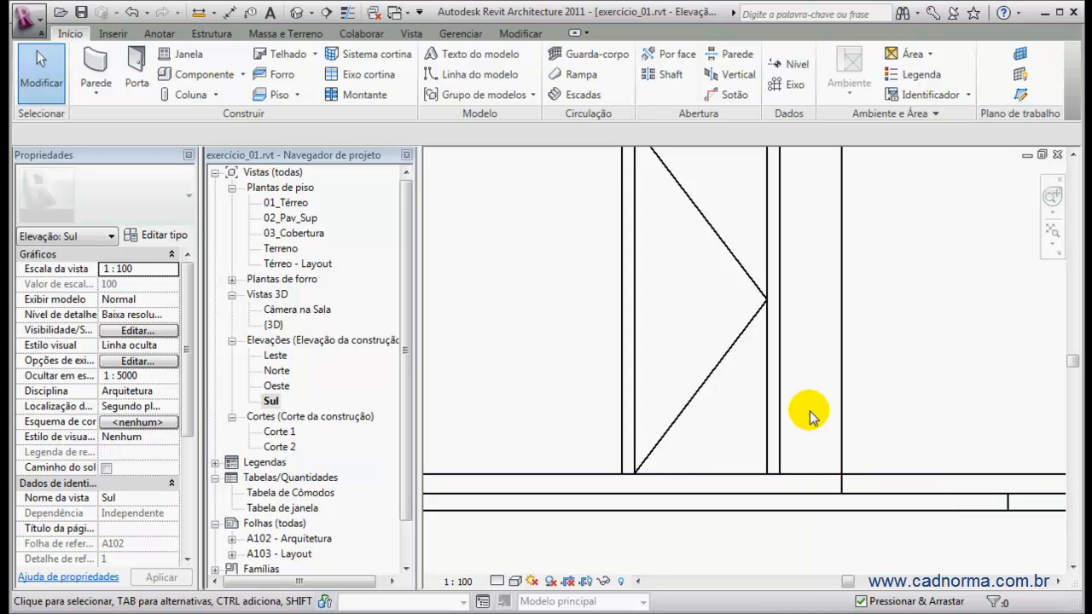
pyautogui.scroll(-2, 802, 411)
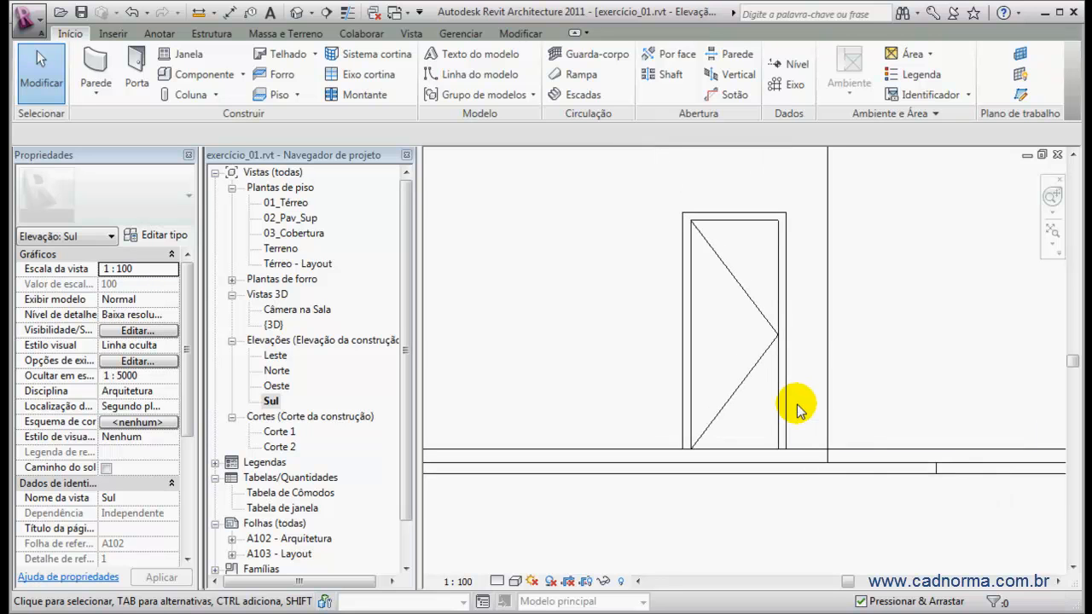
pyautogui.click(805, 447)
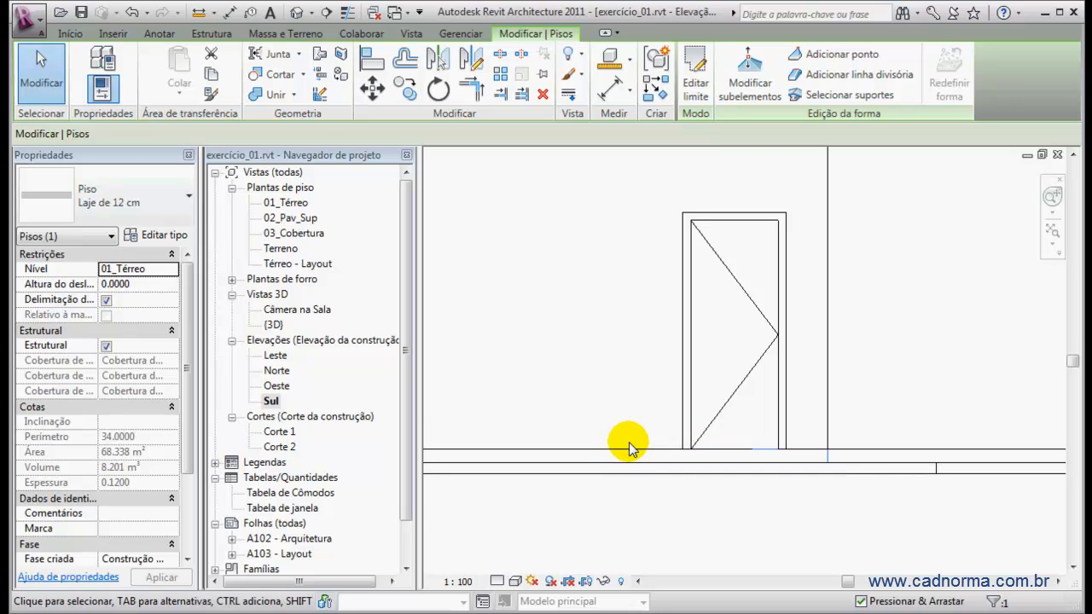
pyautogui.scroll(3, 819, 450)
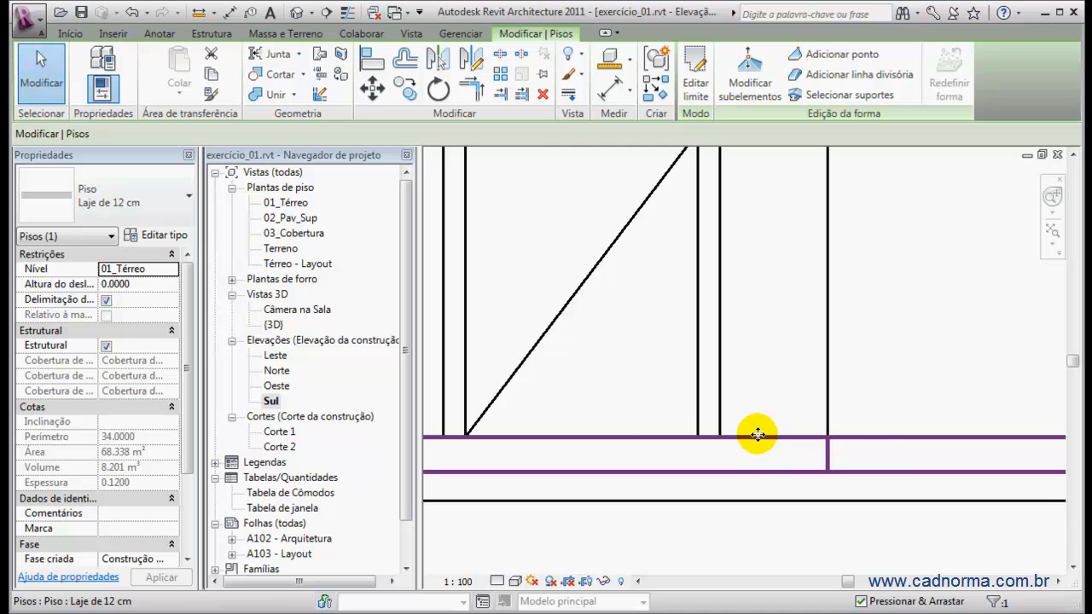
pyautogui.scroll(-1, 772, 437)
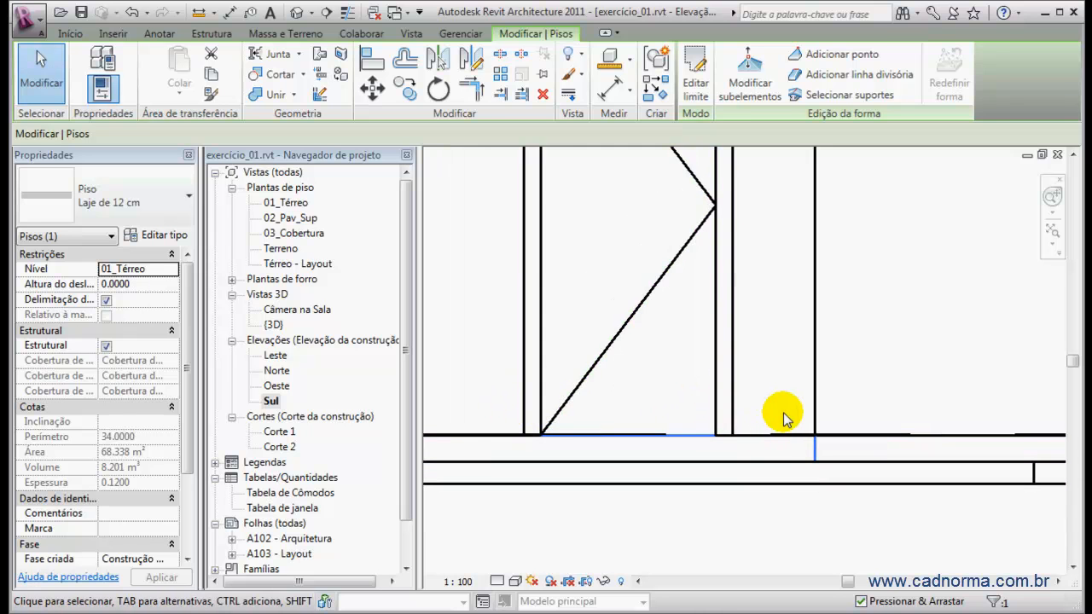
# - Select the S. Estar door in the Sul elevation and check its sill height (Altura do peitoril)
pyautogui.click(732, 389)
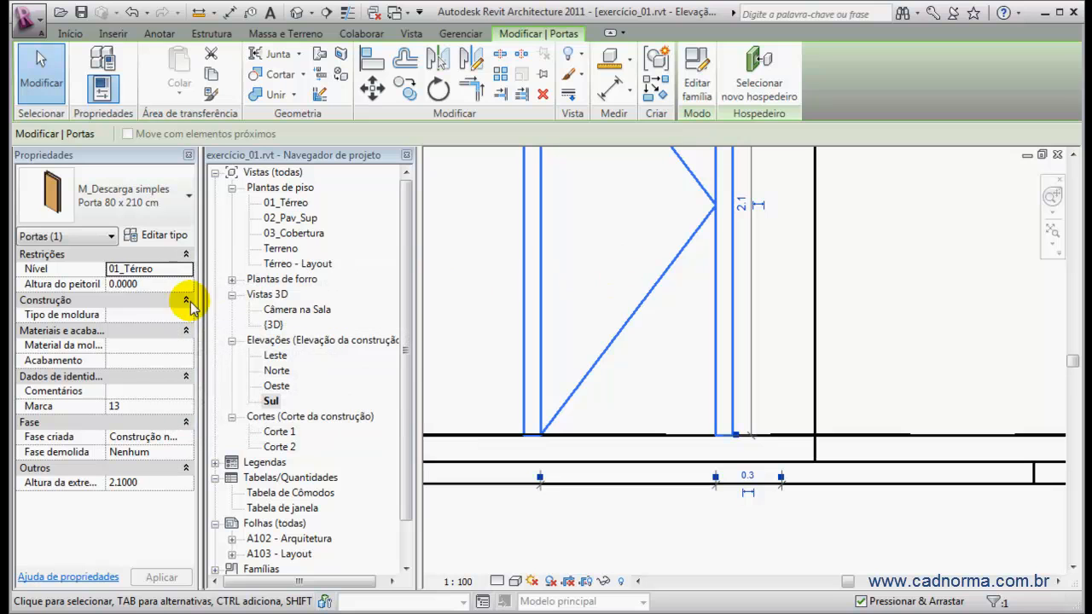
pyautogui.click(150, 285)
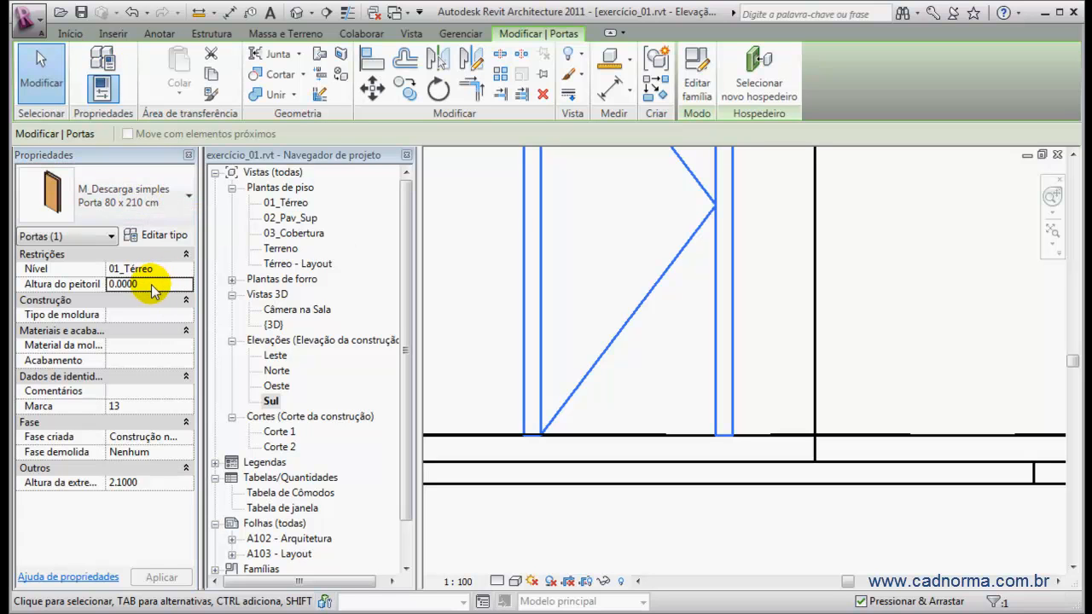
pyautogui.click(155, 287)
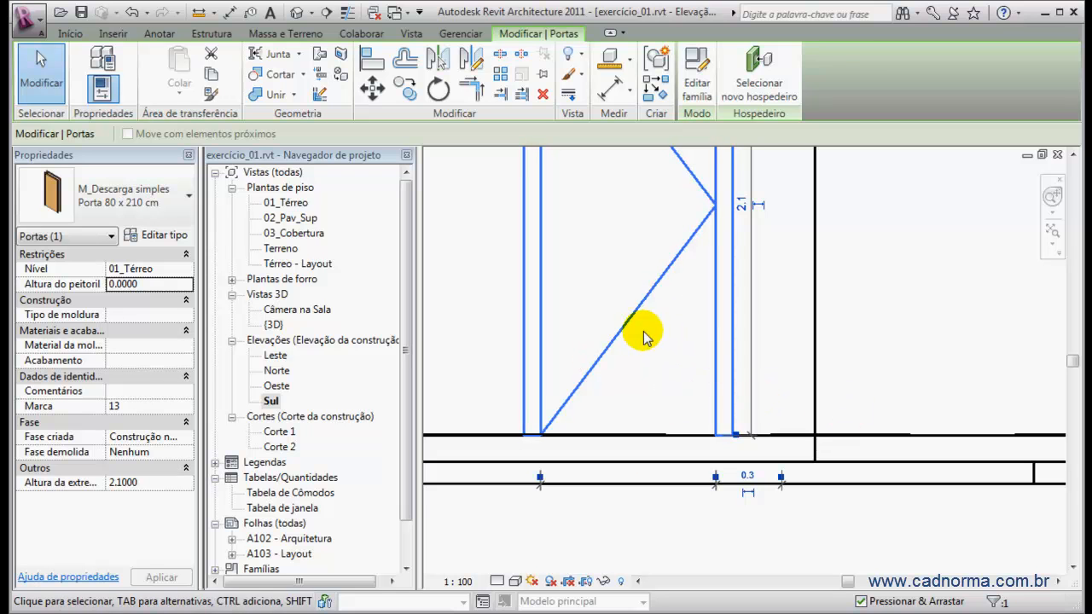
pyautogui.scroll(-3, 648, 337)
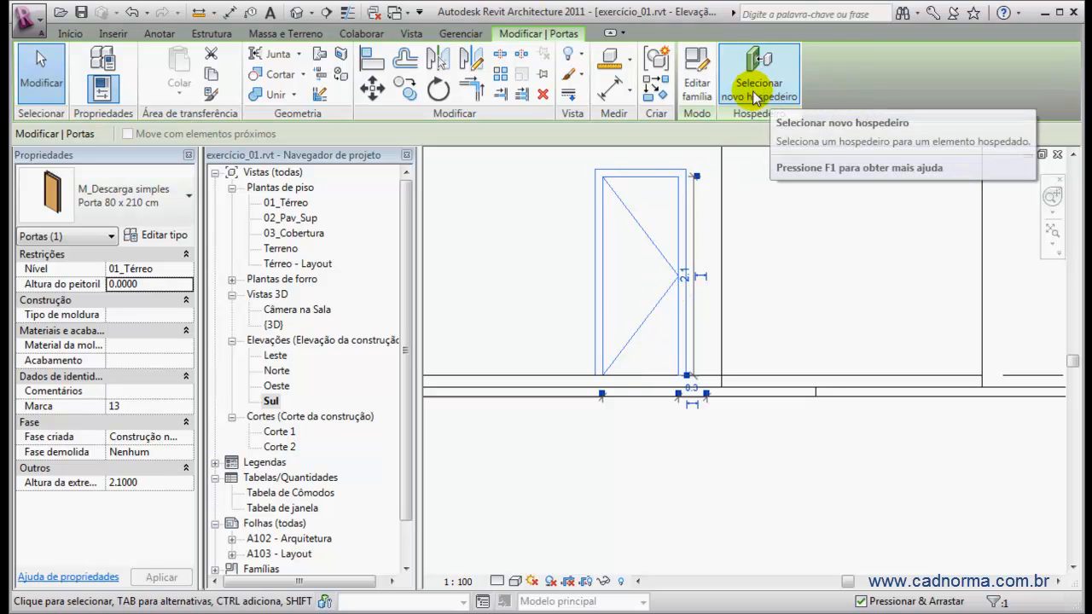
pyautogui.doubleClick(285, 204)
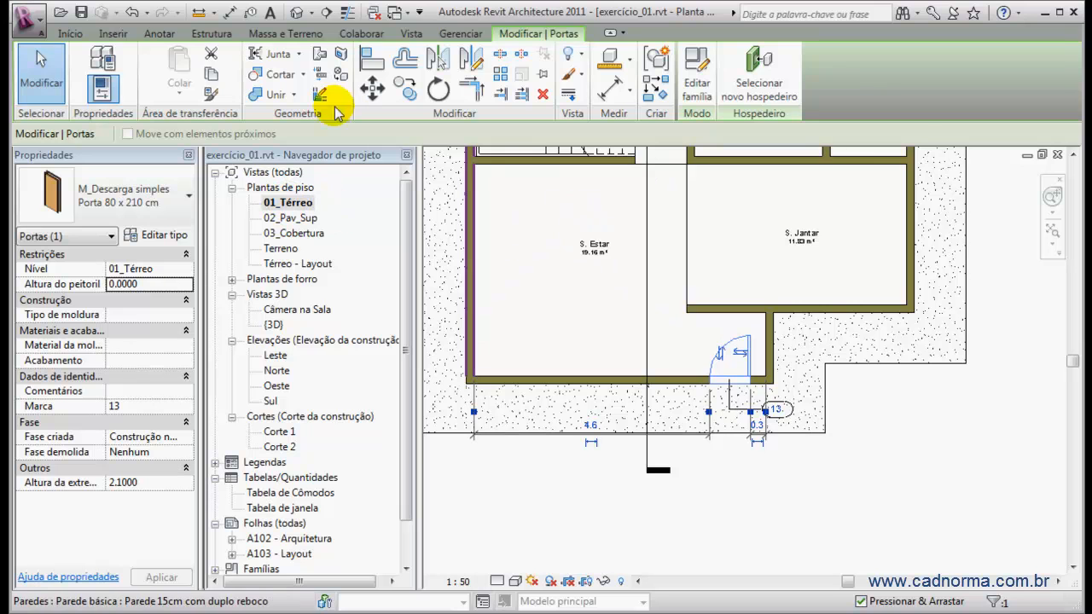
pyautogui.click(70, 34)
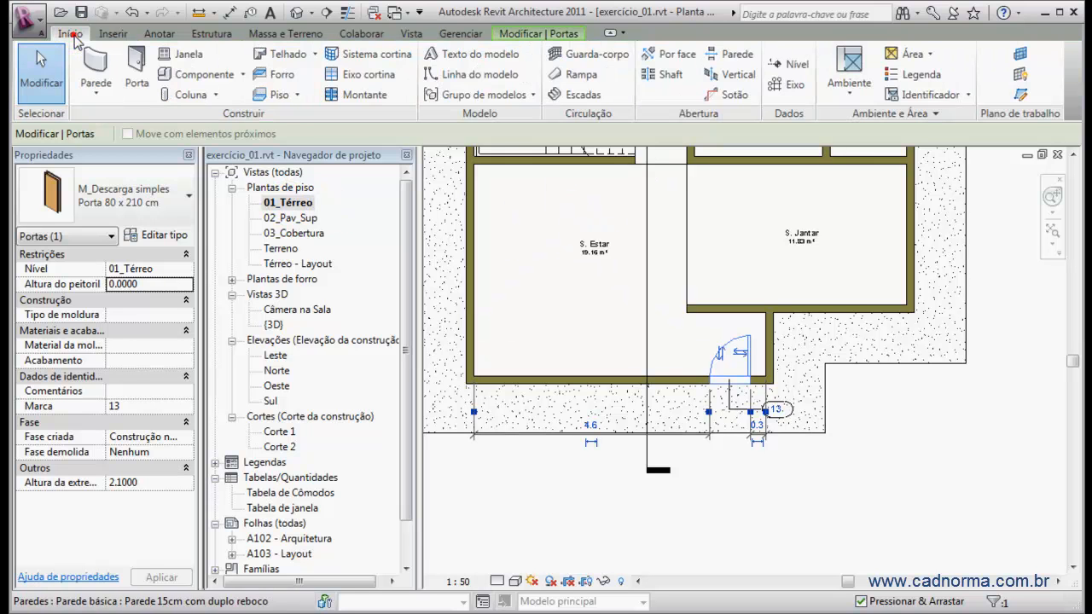
pyautogui.click(137, 72)
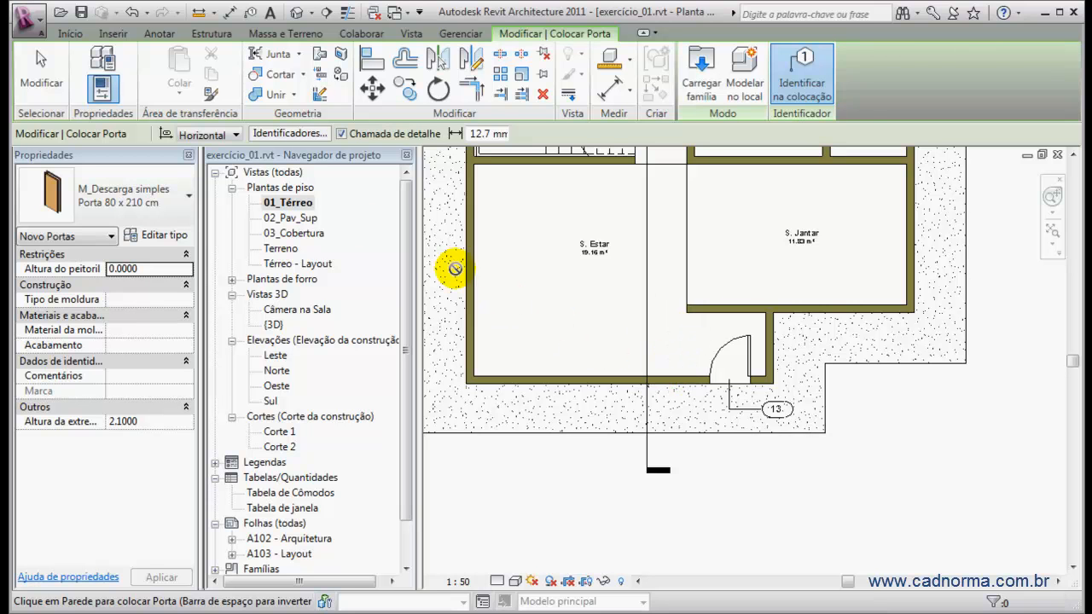
# - In the Sul elevation, set the S. Estar door's sill height (Altura do peitoril) to 0.05
pyautogui.doubleClick(271, 401)
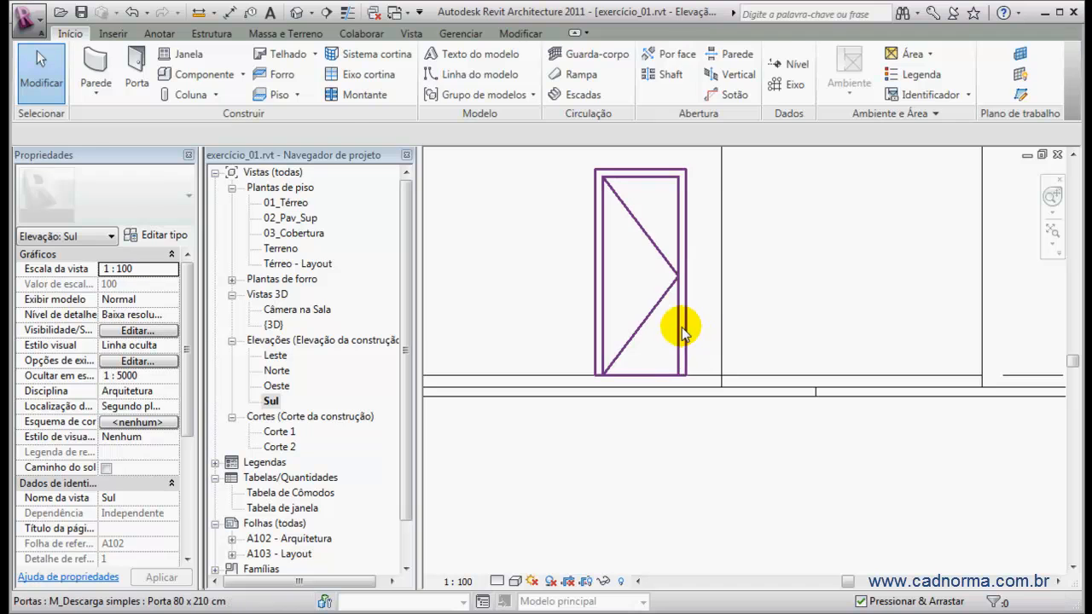
pyautogui.click(683, 333)
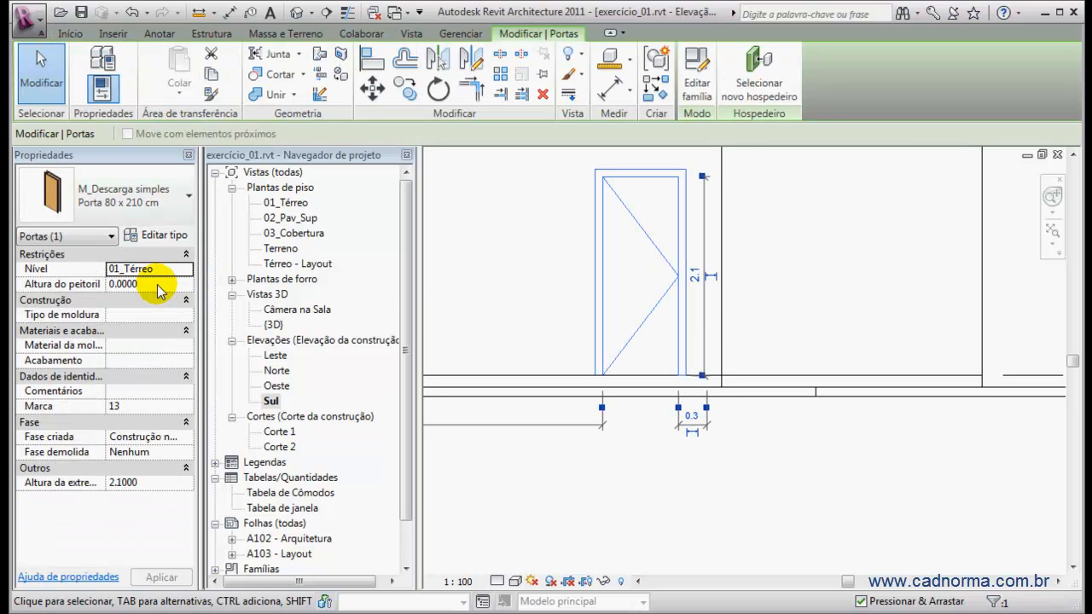
pyautogui.click(154, 284)
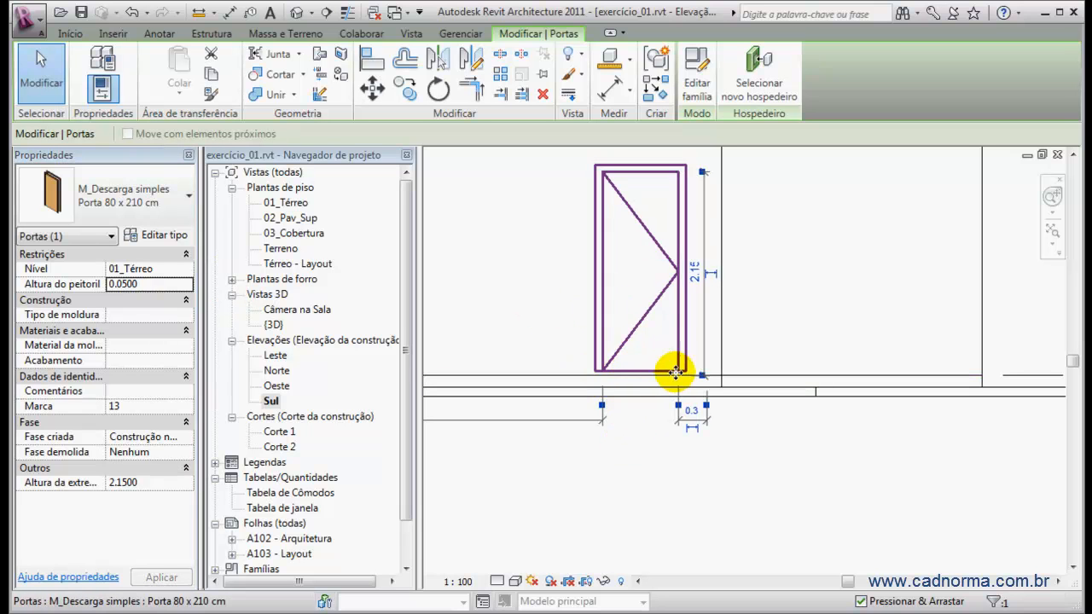
pyautogui.scroll(-2, 524, 350)
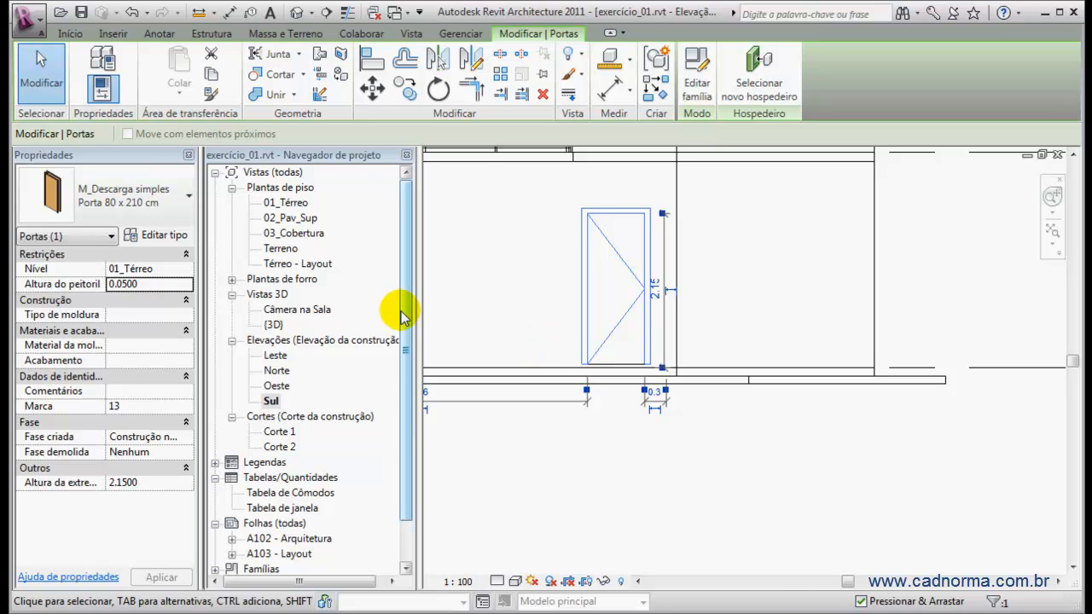
# - Check the door in the 01_Térreo plan and the Sul elevation, comparing its sill height with the 01_Térreo level
pyautogui.doubleClick(286, 205)
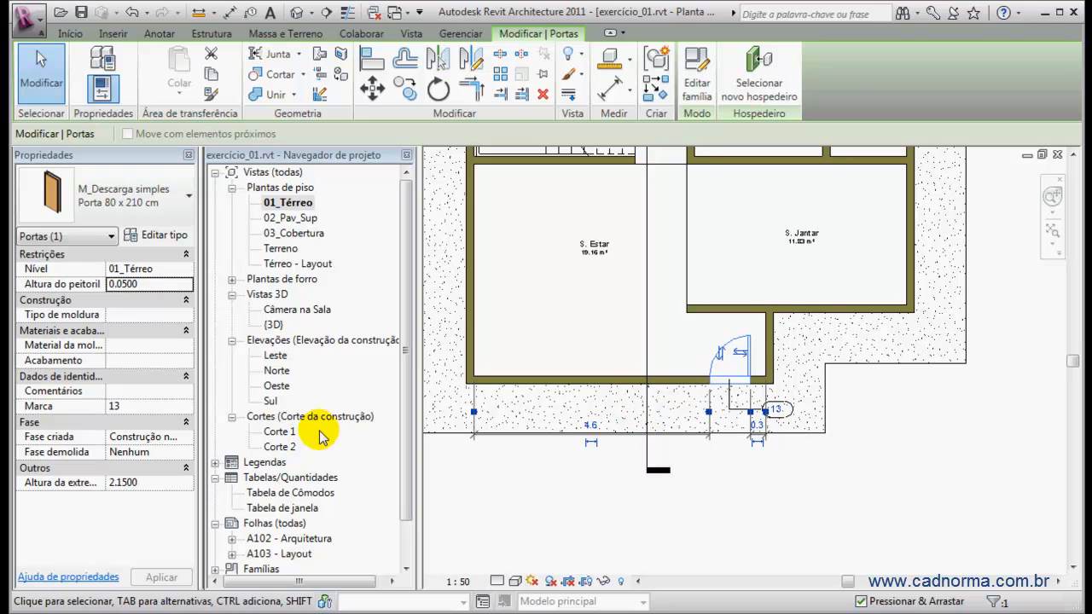
pyautogui.doubleClick(271, 401)
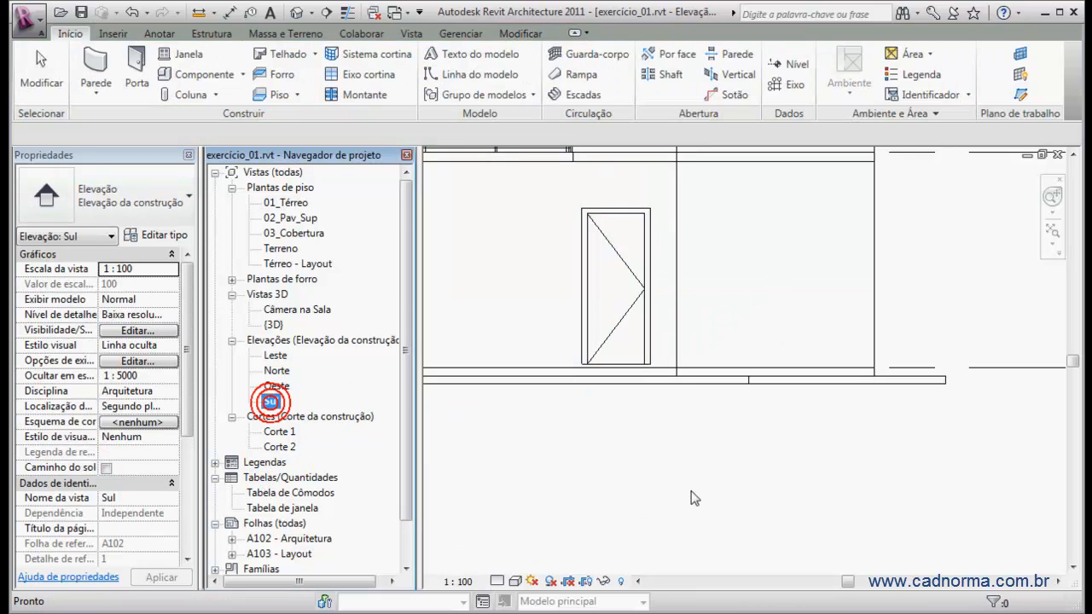
pyautogui.click(912, 309)
pyautogui.scroll(-2, 908, 409)
pyautogui.moveTo(912, 331); pyautogui.dragTo(657, 289, button='middle')
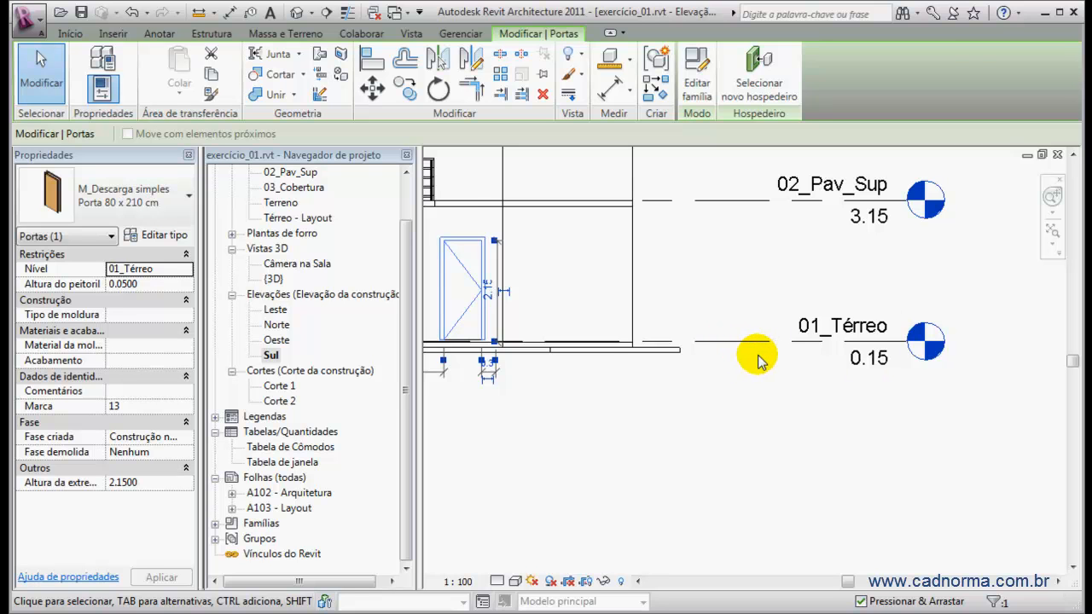
pyautogui.scroll(-1, 751, 361)
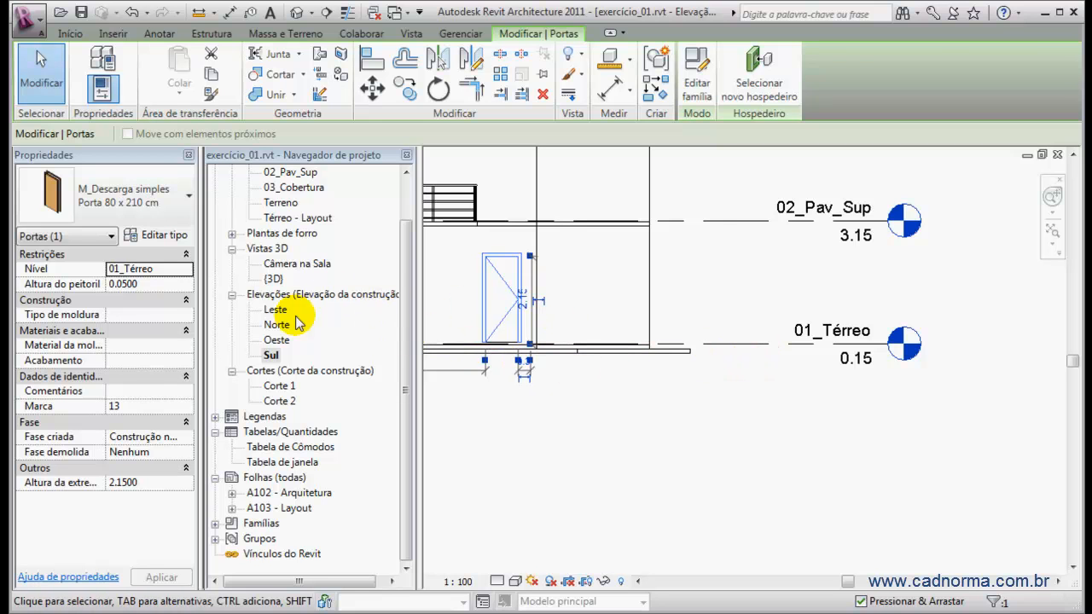
pyautogui.click(146, 284)
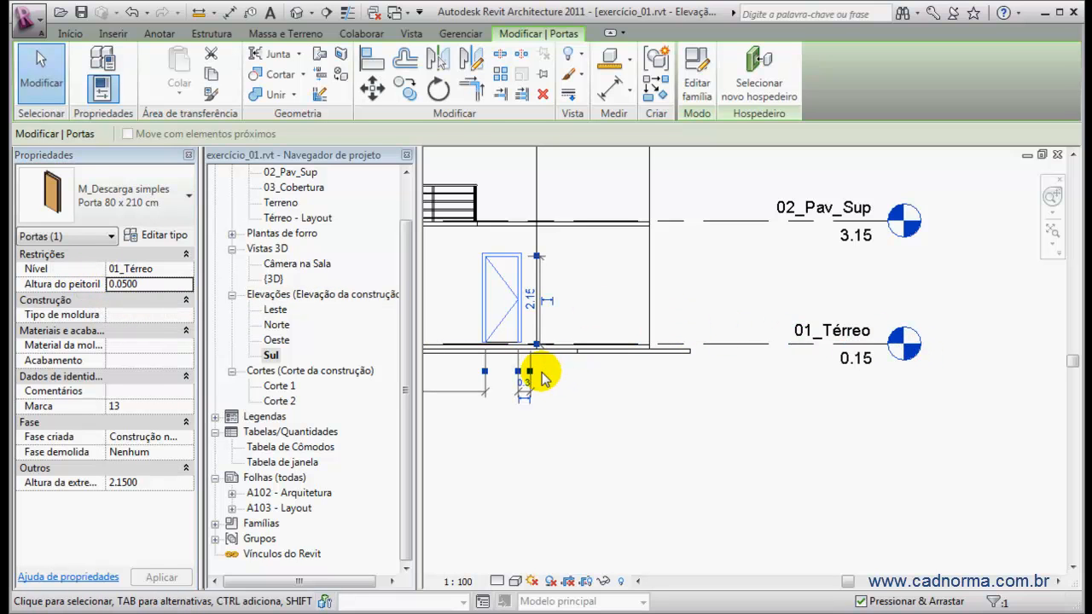
pyautogui.click(607, 384)
# - Examine the gap between the door's base and the floor slab in the Sul elevation, and select the door
pyautogui.moveTo(639, 377); pyautogui.dragTo(841, 395, button='middle')
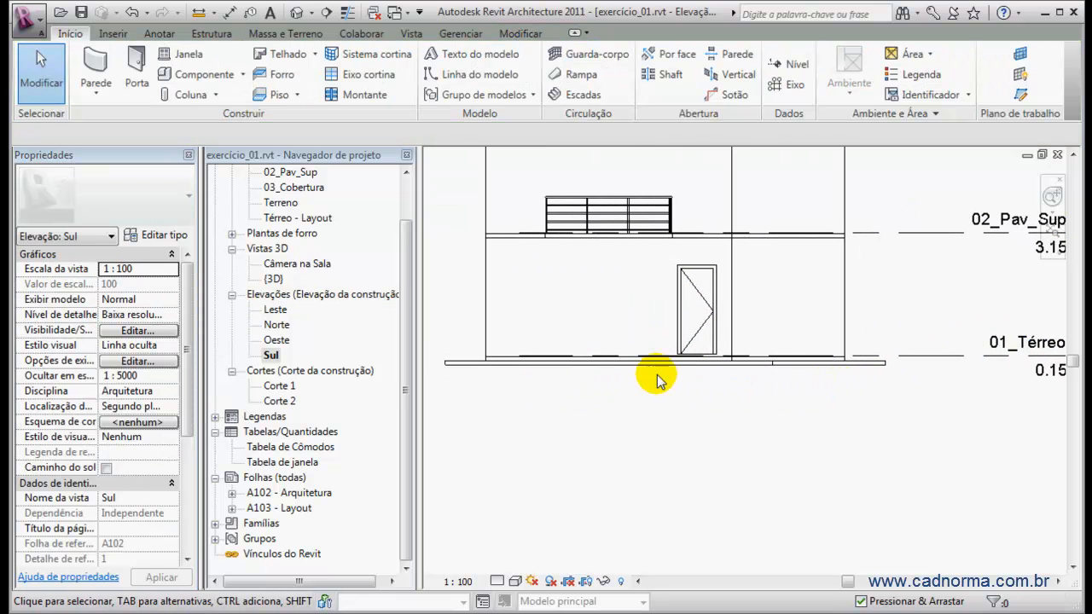
pyautogui.scroll(5, 711, 373)
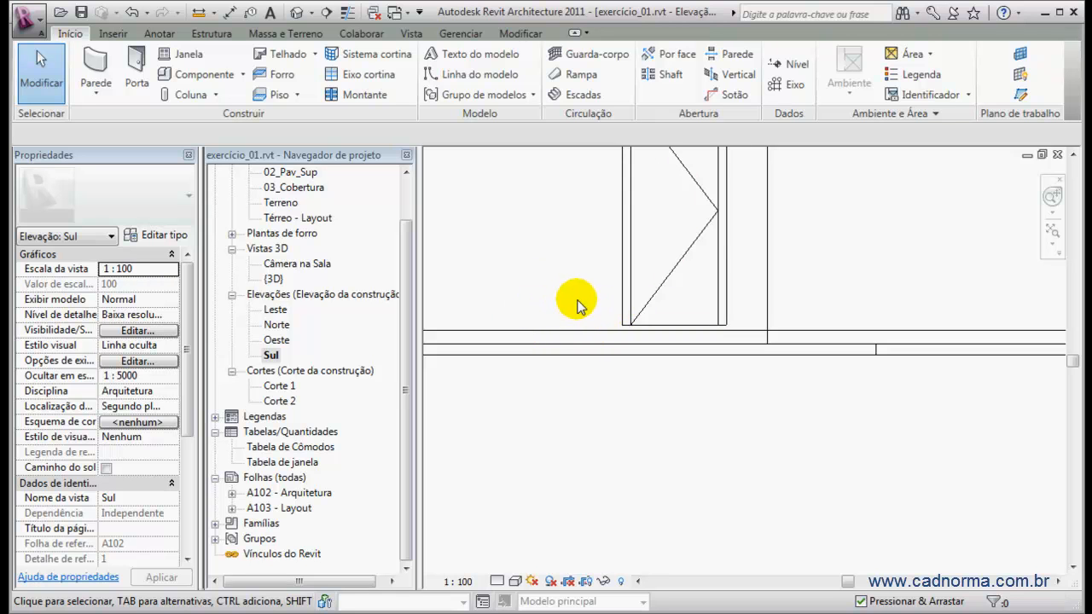
pyautogui.scroll(-2, 576, 305)
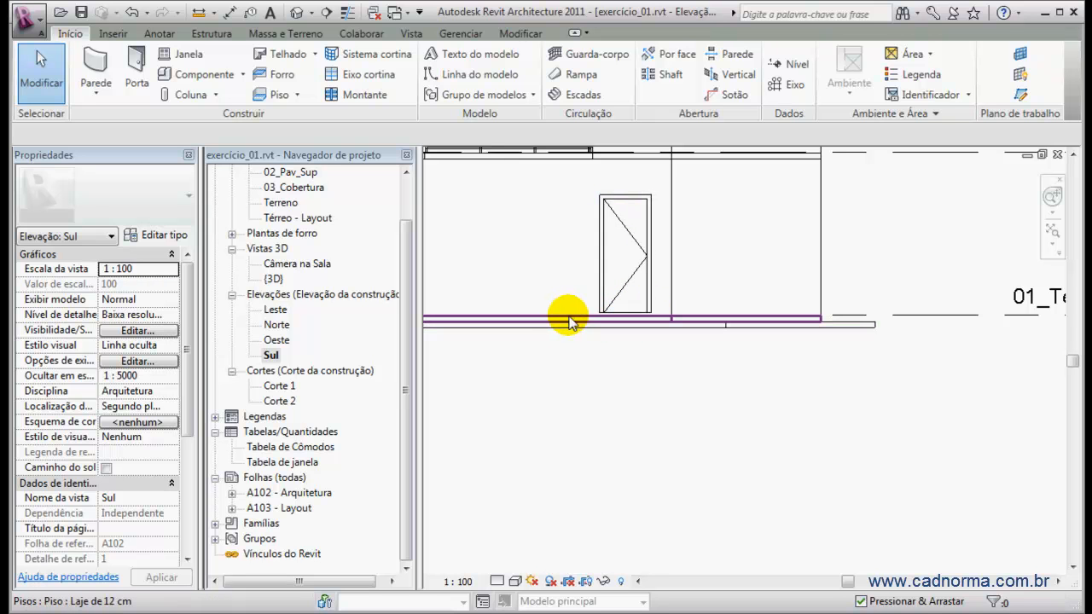
pyautogui.scroll(-1, 621, 330)
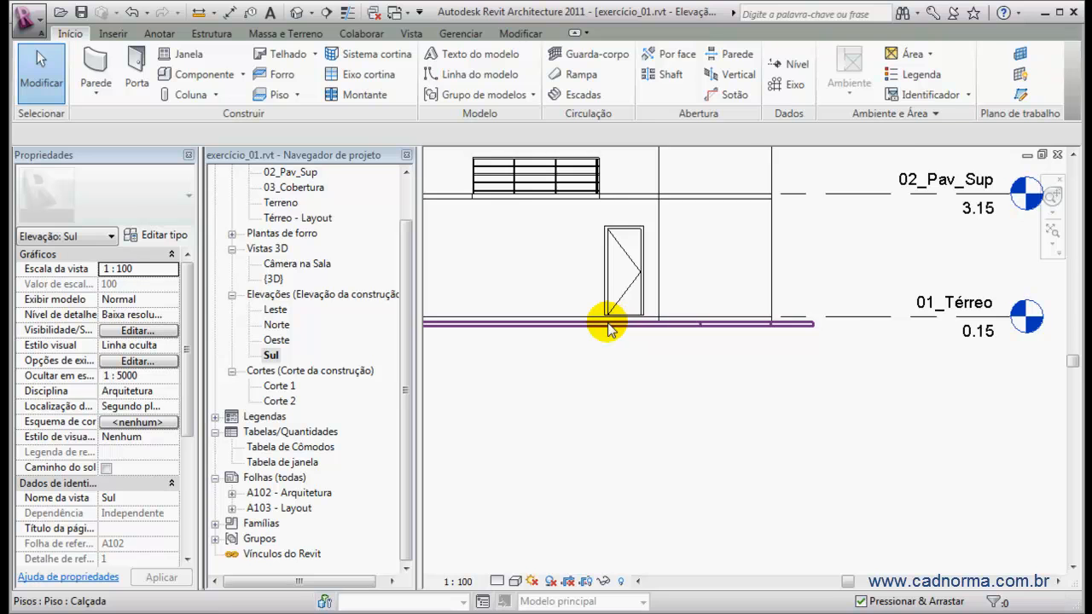
pyautogui.scroll(1, 609, 330)
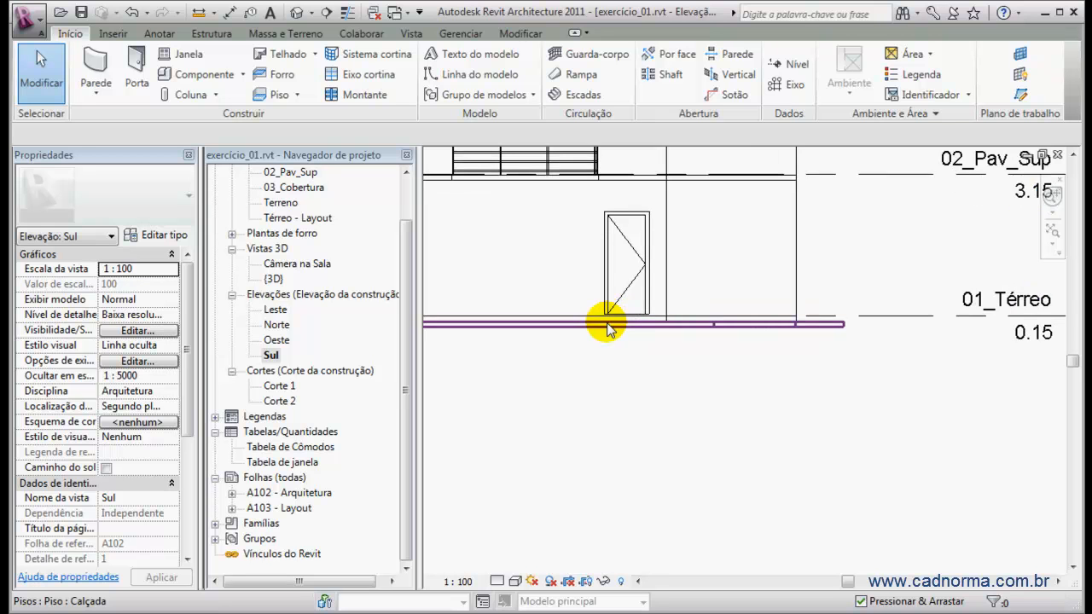
pyautogui.scroll(4, 609, 330)
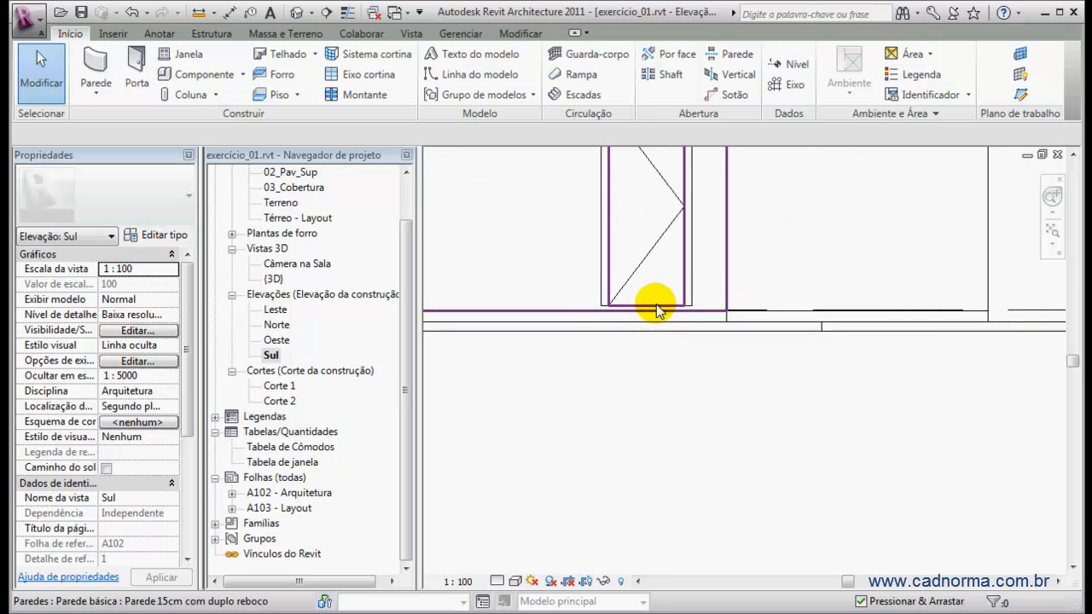
pyautogui.scroll(3, 609, 306)
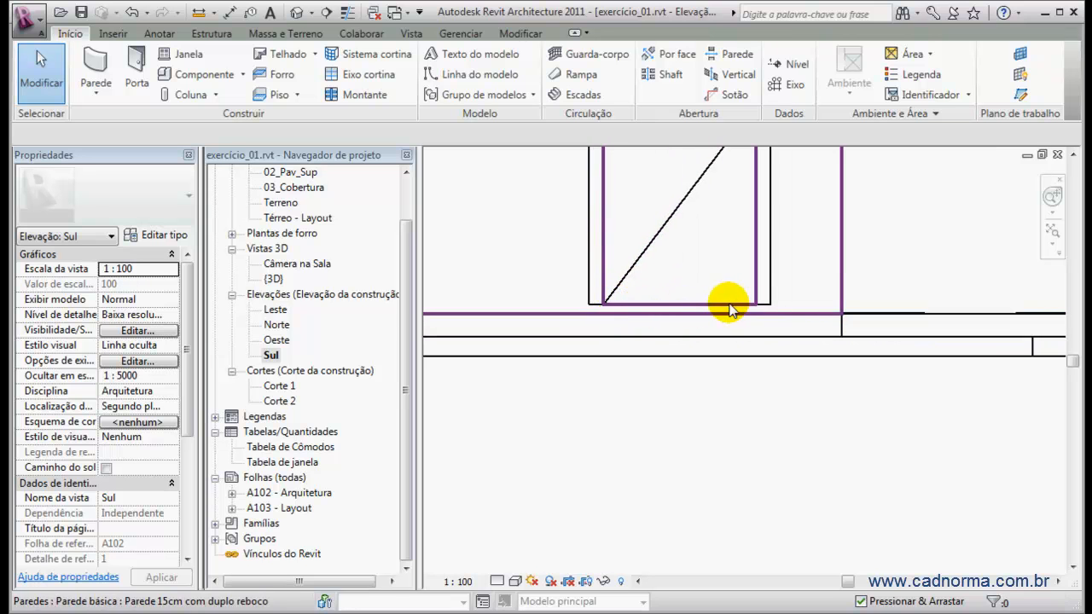
pyautogui.click(604, 272)
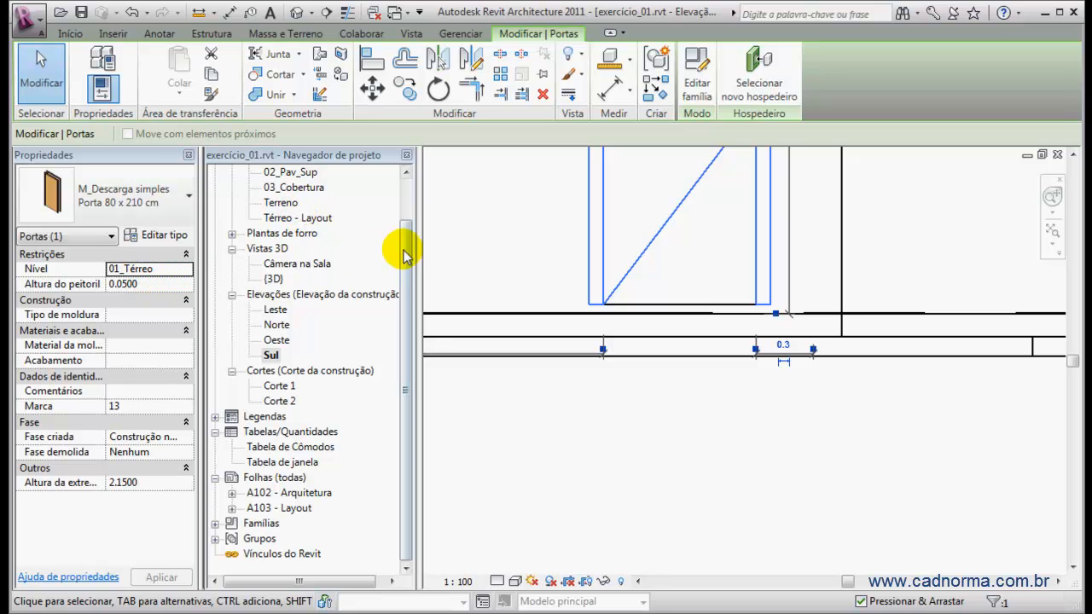
# - In the 01_Térreo plan, turn off the leader (Chamada de detalhe) of door 13's tag
pyautogui.moveTo(402, 244); pyautogui.dragTo(403, 198)
pyautogui.click(281, 203)
pyautogui.doubleClick(282, 203)
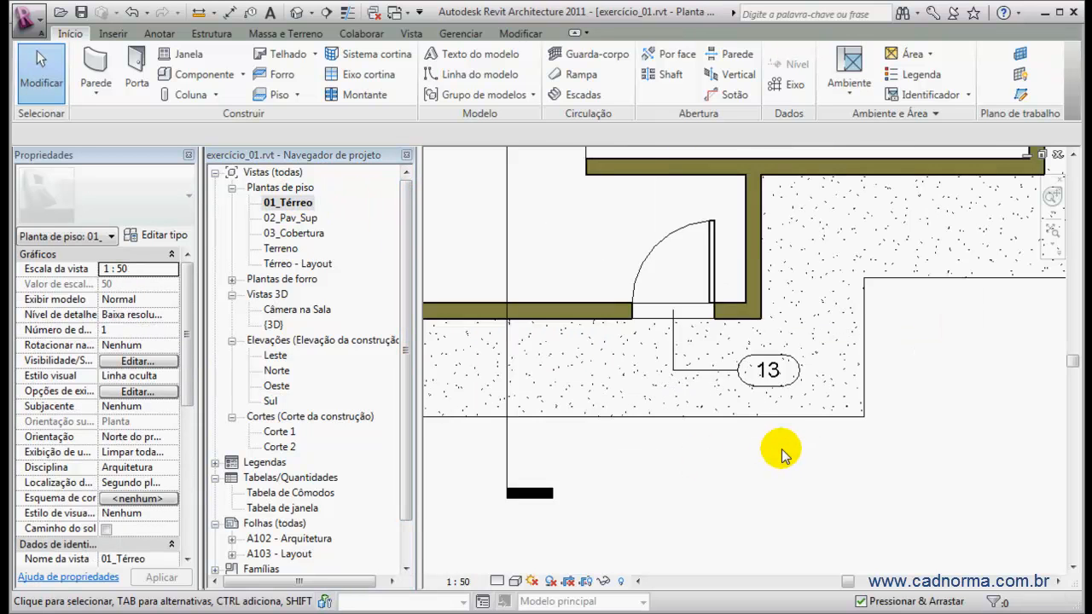
pyautogui.click(761, 374)
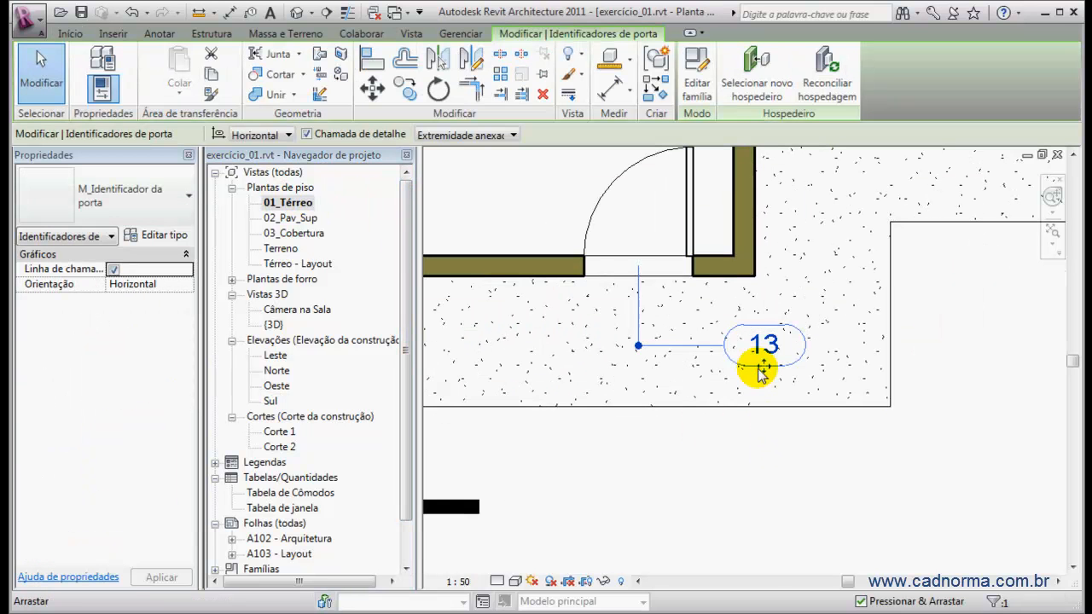
pyautogui.click(307, 133)
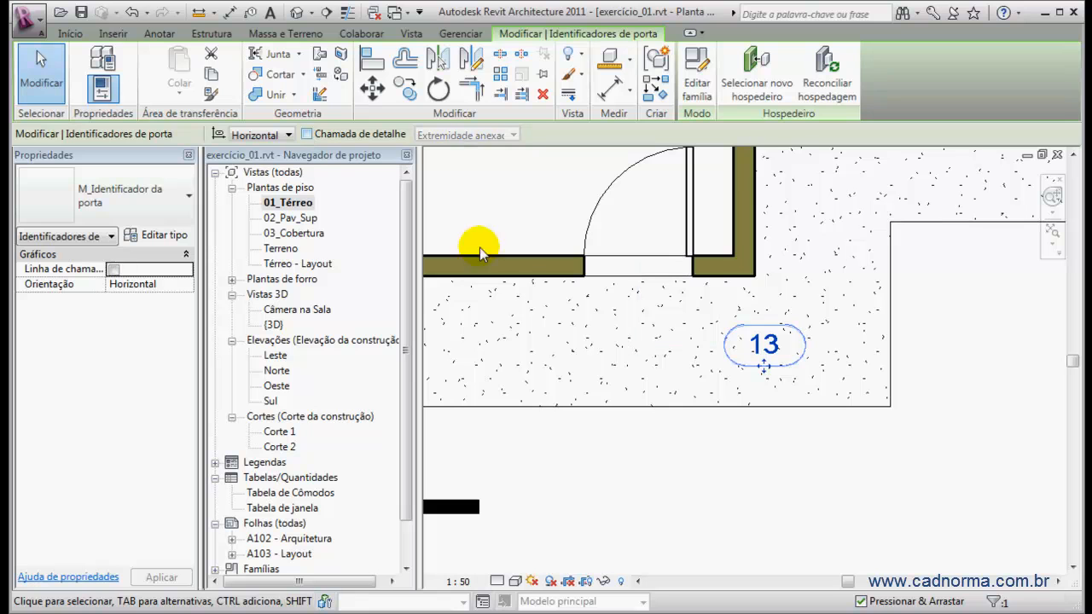
# - Move door 13's tag inside the door swing, just above the wall opening, and deselect it
pyautogui.moveTo(764, 363); pyautogui.dragTo(638, 249)
pyautogui.scroll(-1, 522, 224)
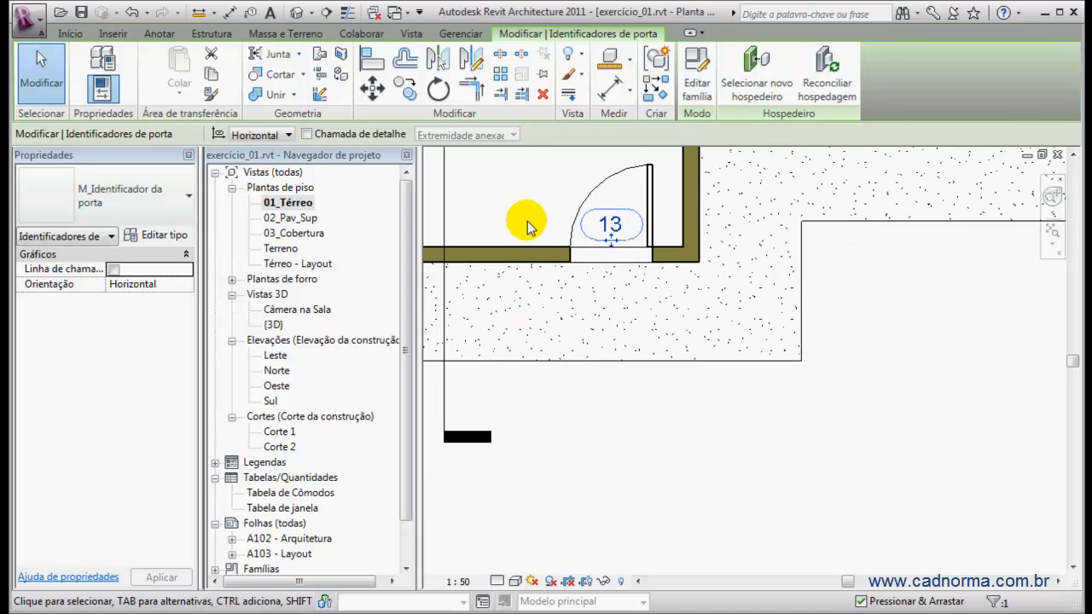
pyautogui.moveTo(608, 365); pyautogui.dragTo(689, 487, button='middle')
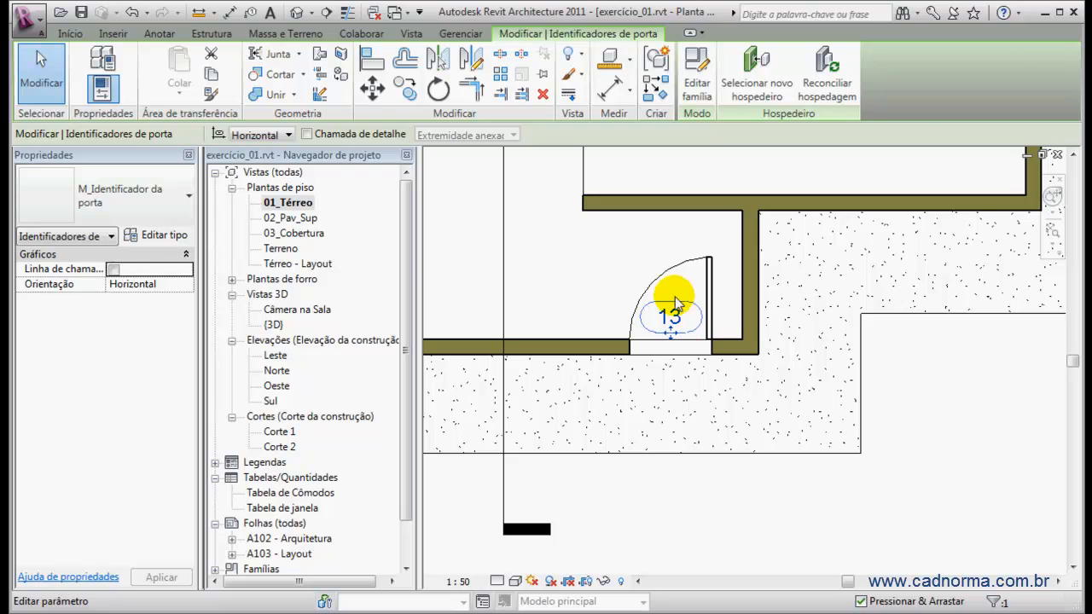
pyautogui.click(588, 273)
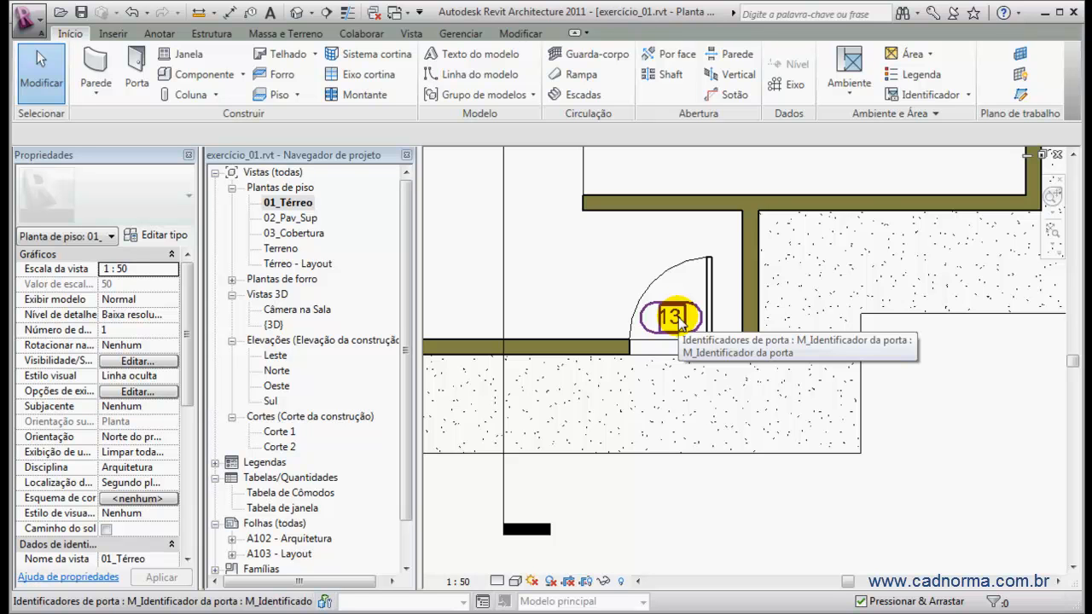
# - Open the M_Identificador da porta family of door 13's tag for editing
pyautogui.scroll(3, 623, 280)
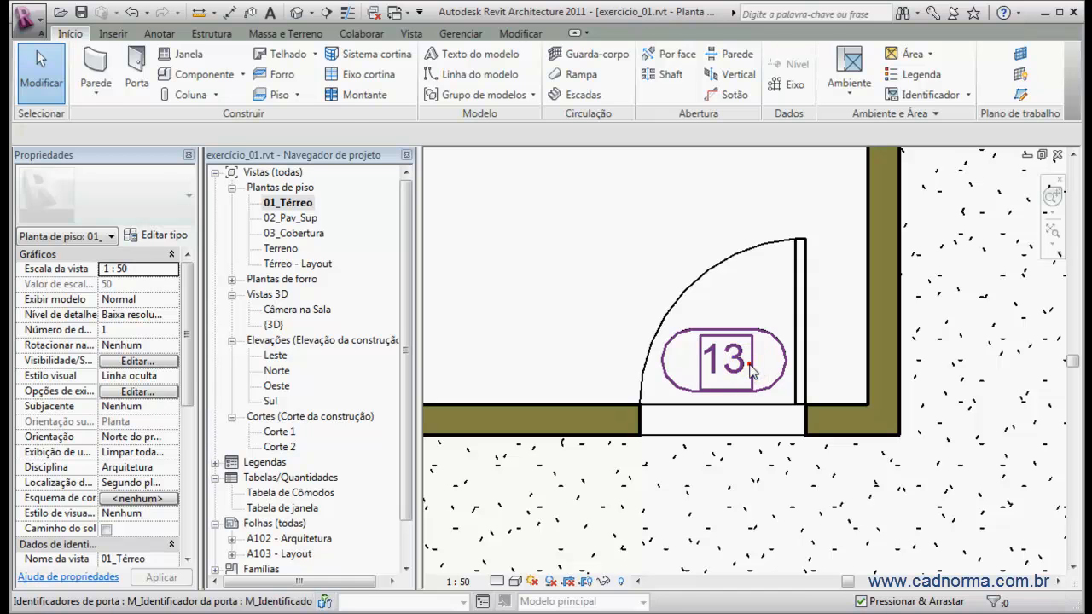
pyautogui.click(750, 367)
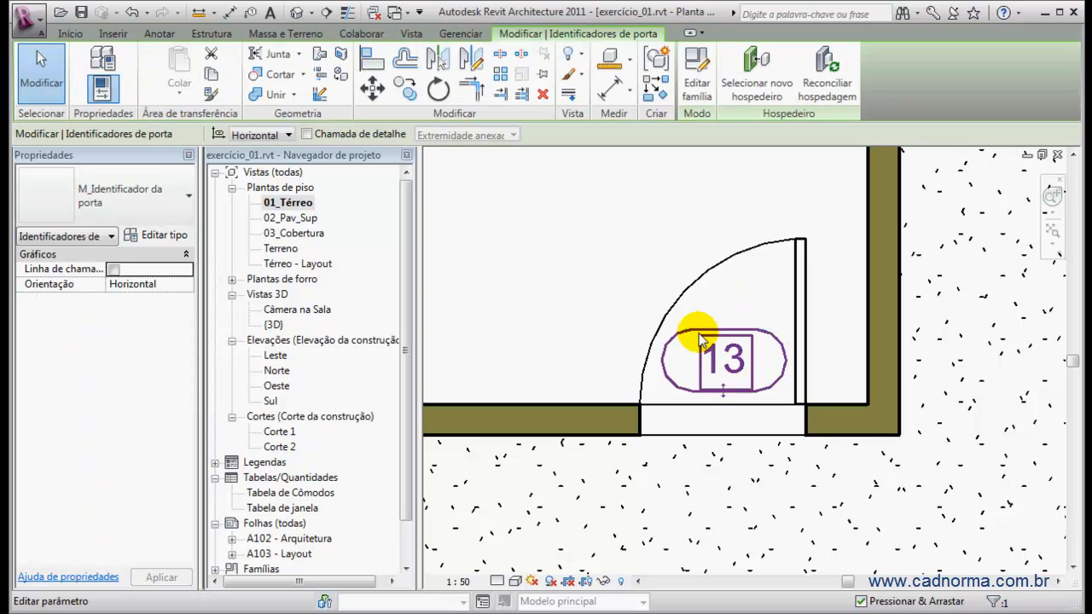
pyautogui.click(697, 82)
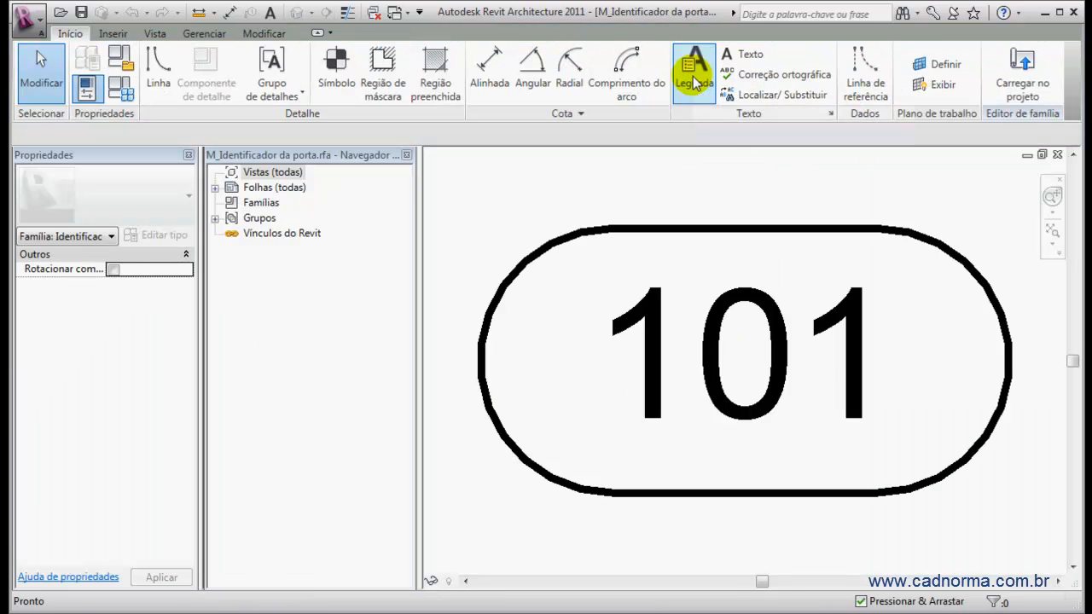
pyautogui.scroll(-3, 668, 232)
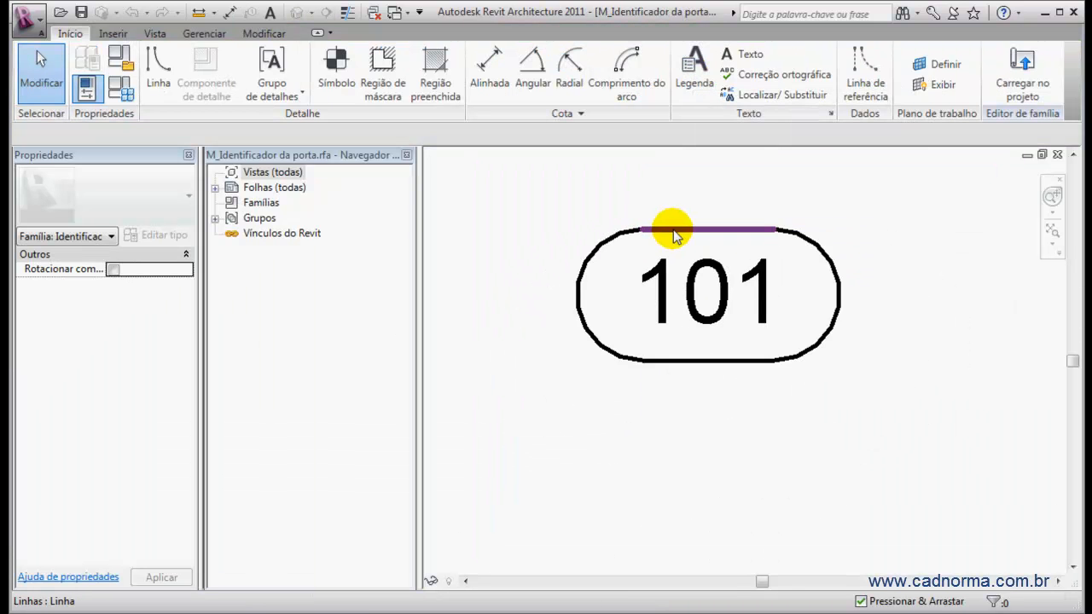
pyautogui.moveTo(546, 202); pyautogui.dragTo(522, 229, button='middle')
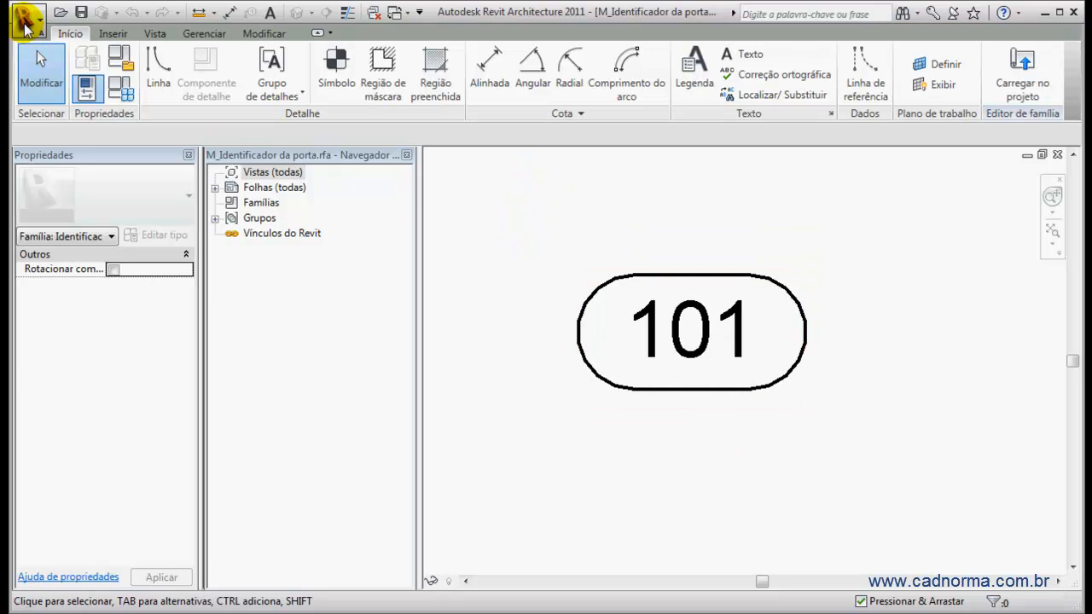
# - Start saving the tag as a new family file, choosing Documentos > Cadnorma_Revit > B - Famílias > 00 - Símbolos Gráficos > Identificadores as the folder
pyautogui.click(38, 22)
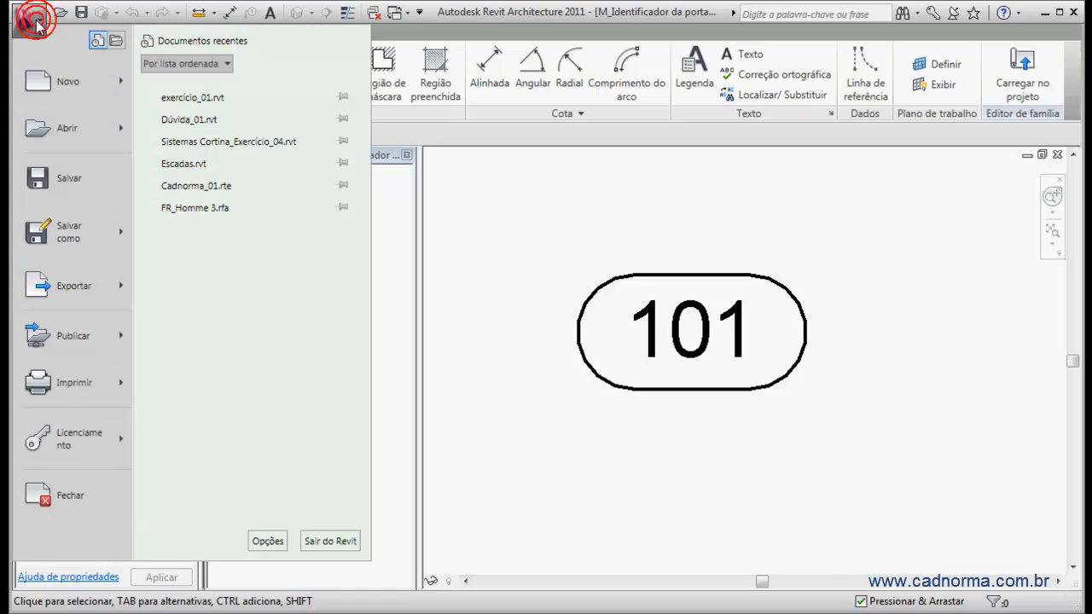
pyautogui.moveTo(89, 232)
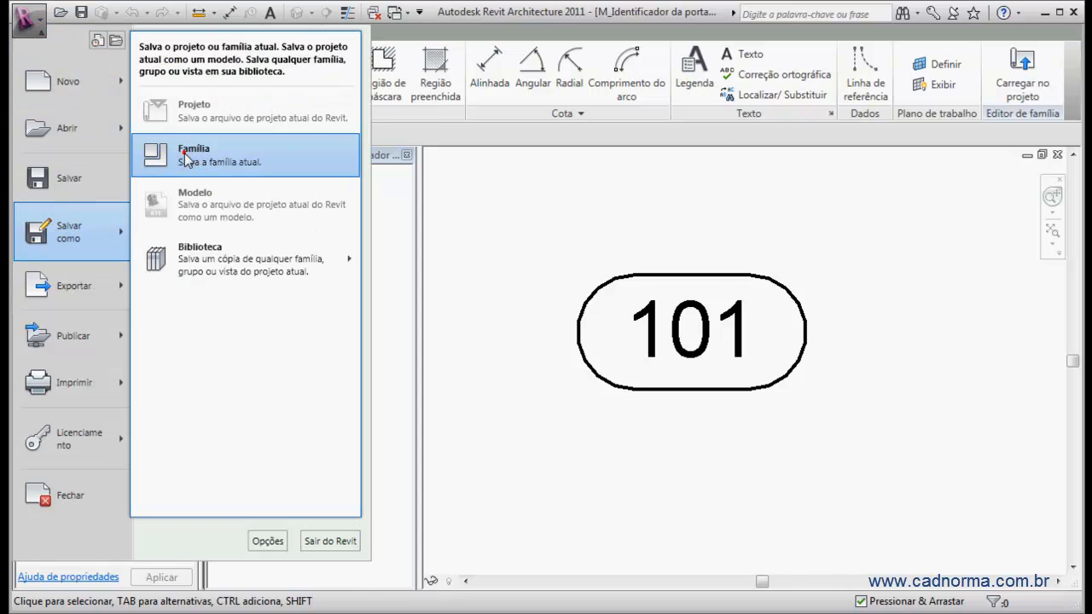
pyautogui.click(153, 154)
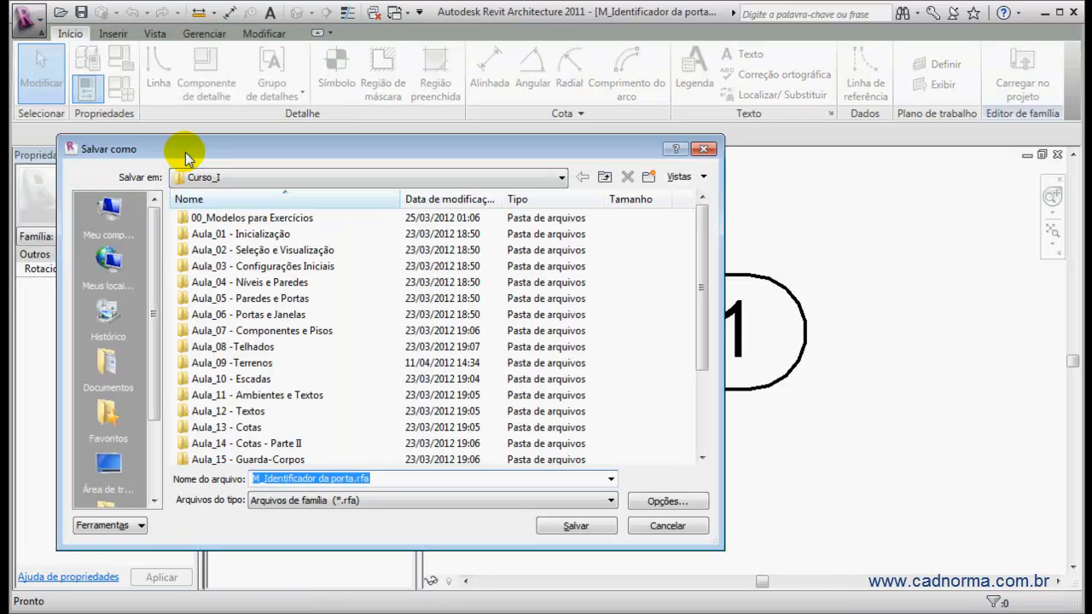
pyautogui.click(108, 362)
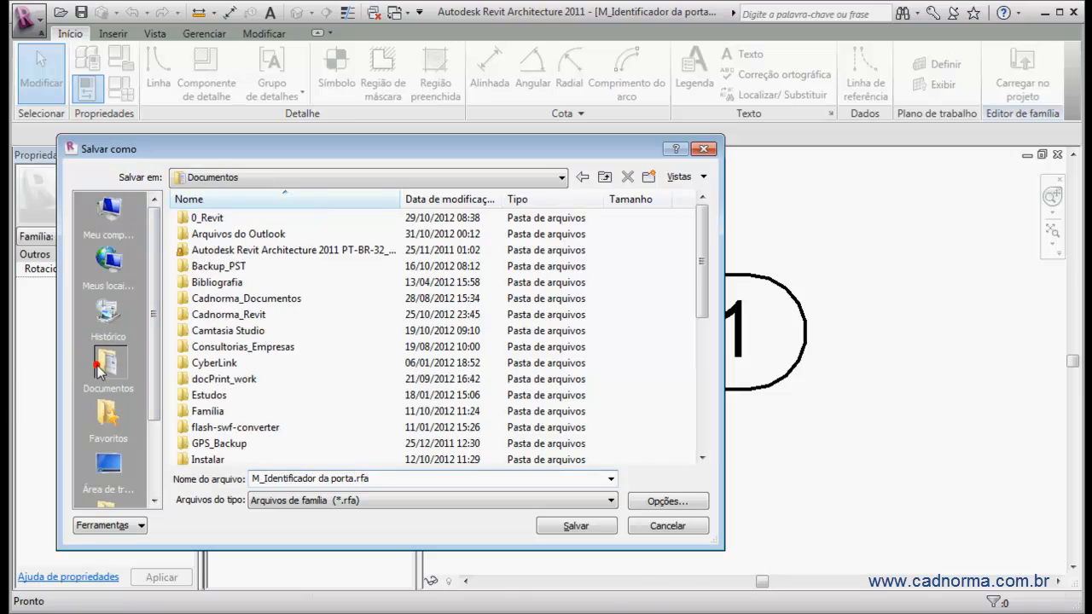
pyautogui.doubleClick(183, 315)
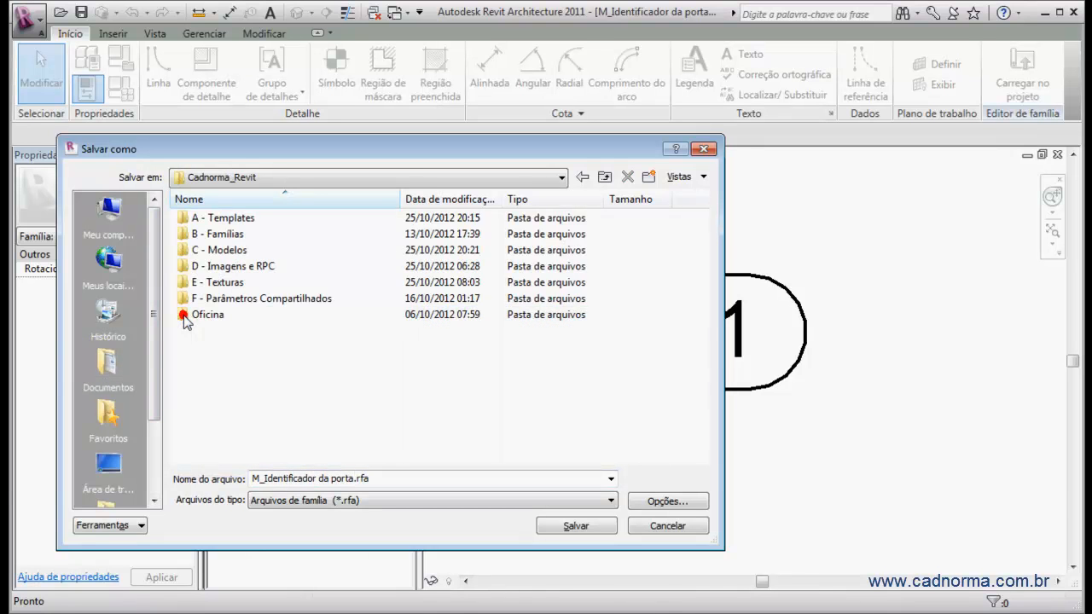
pyautogui.doubleClick(185, 233)
pyautogui.doubleClick(187, 218)
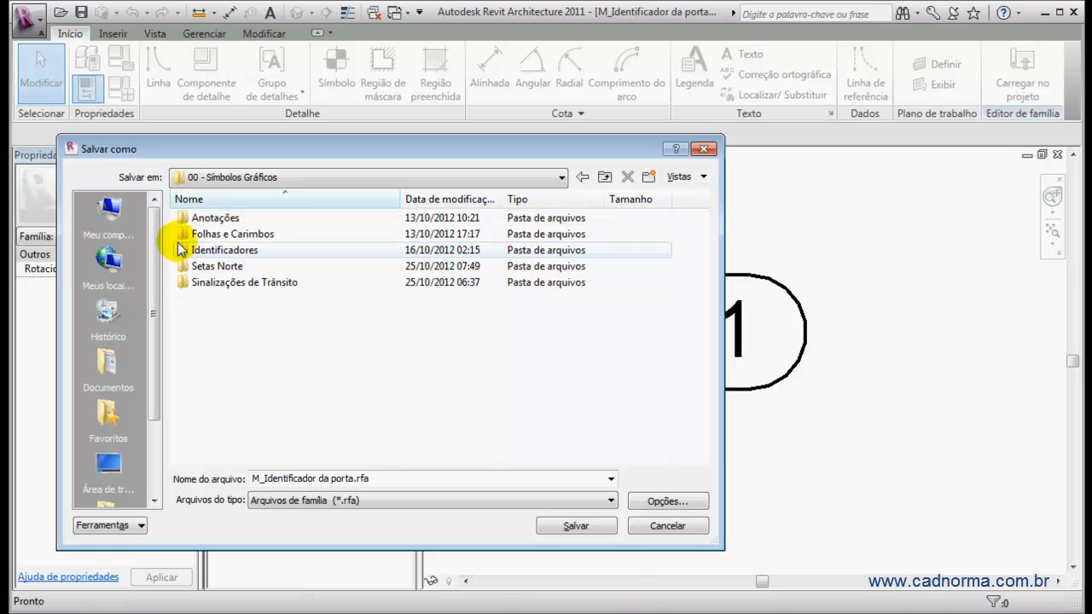
pyautogui.doubleClick(184, 250)
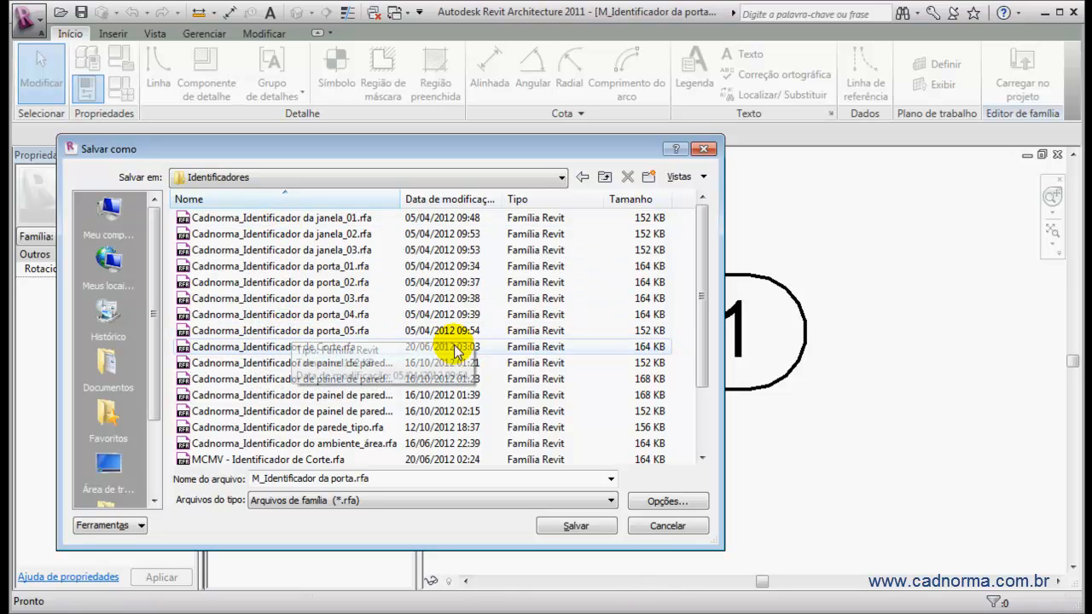
# - Name the family file Cadnorma_Identificador da porta_revisão.rfa and save it in the Identificadores folder
pyautogui.doubleClick(256, 477)
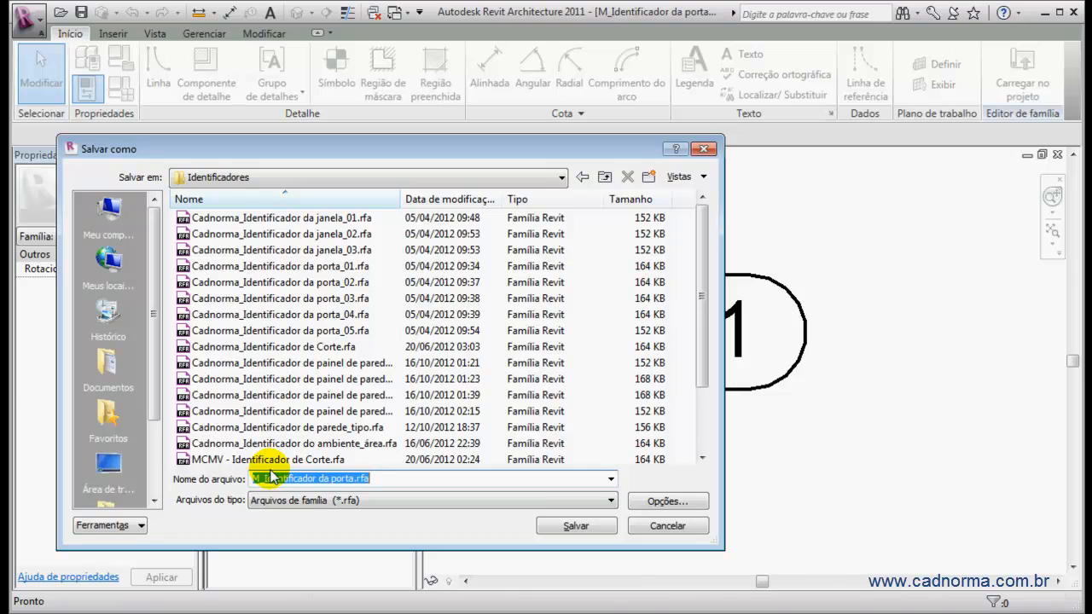
pyautogui.click(269, 476)
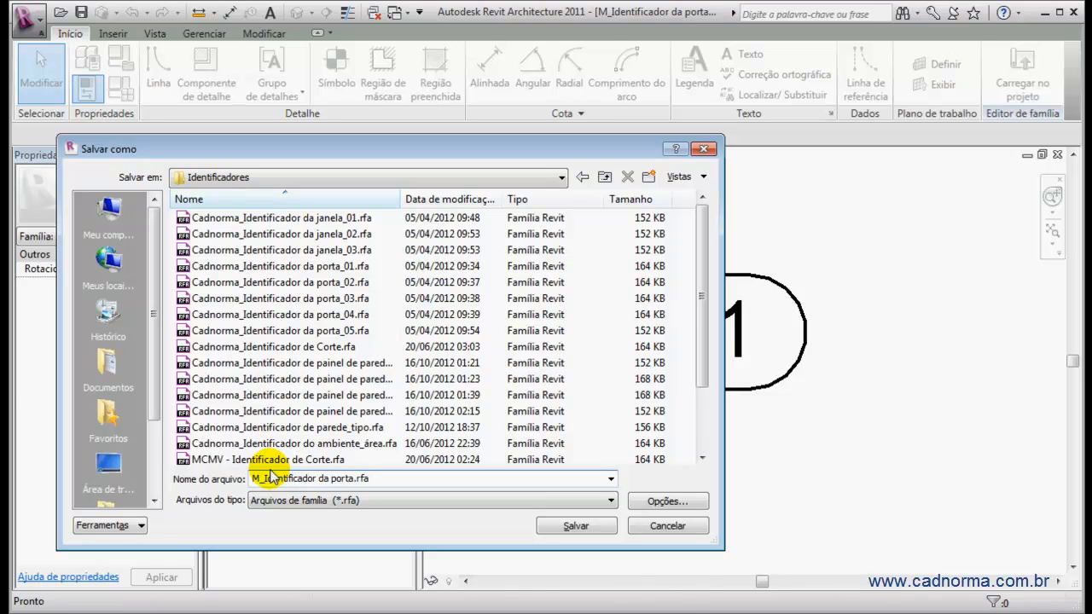
pyautogui.write('Cadnorma')
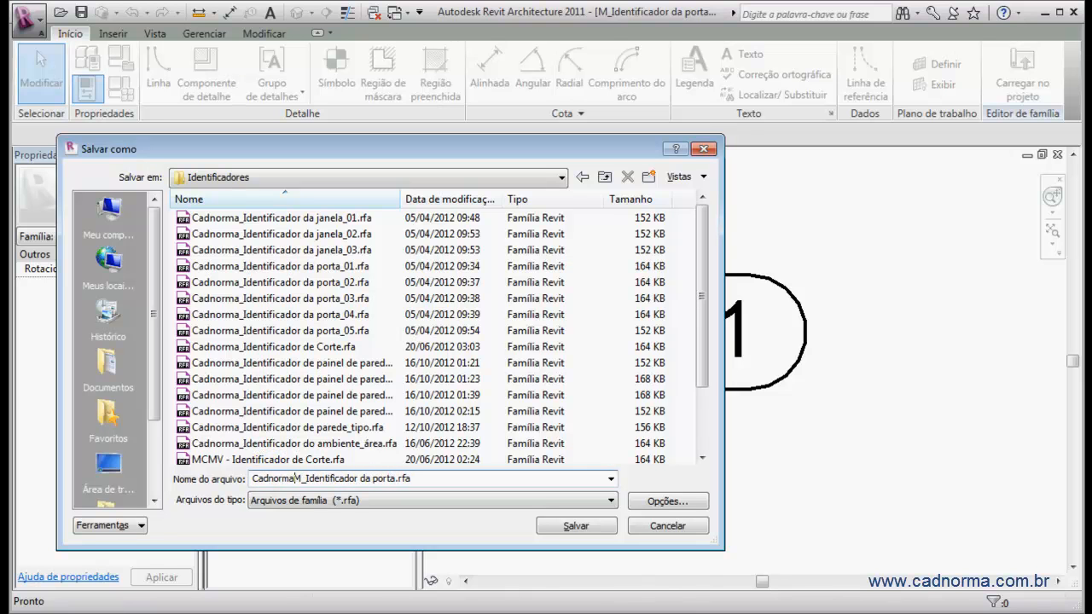
pyautogui.press('Delete')
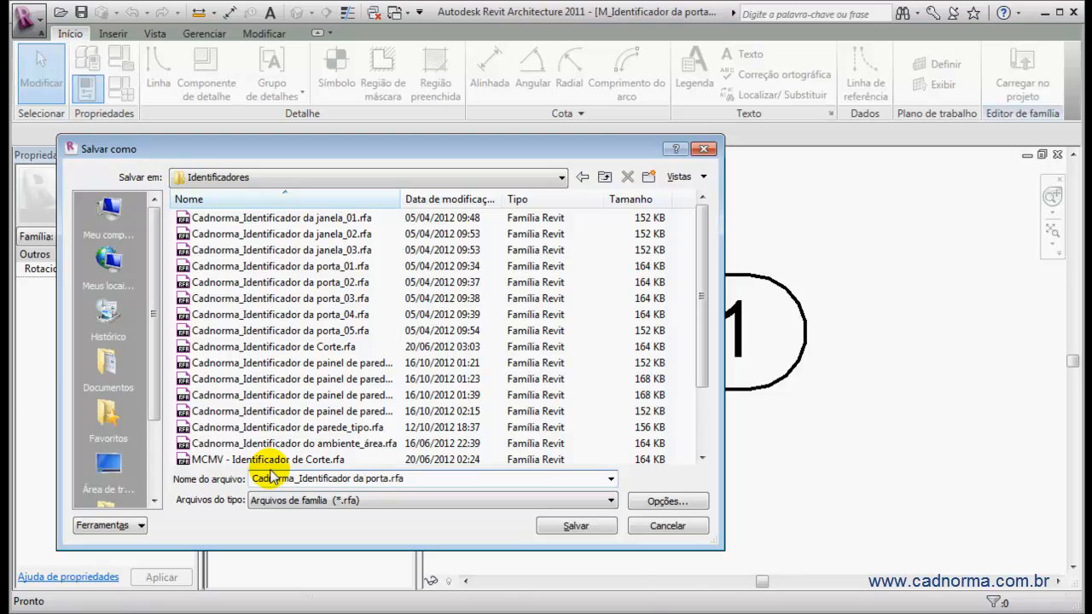
pyautogui.click(389, 479)
pyautogui.write('_re')
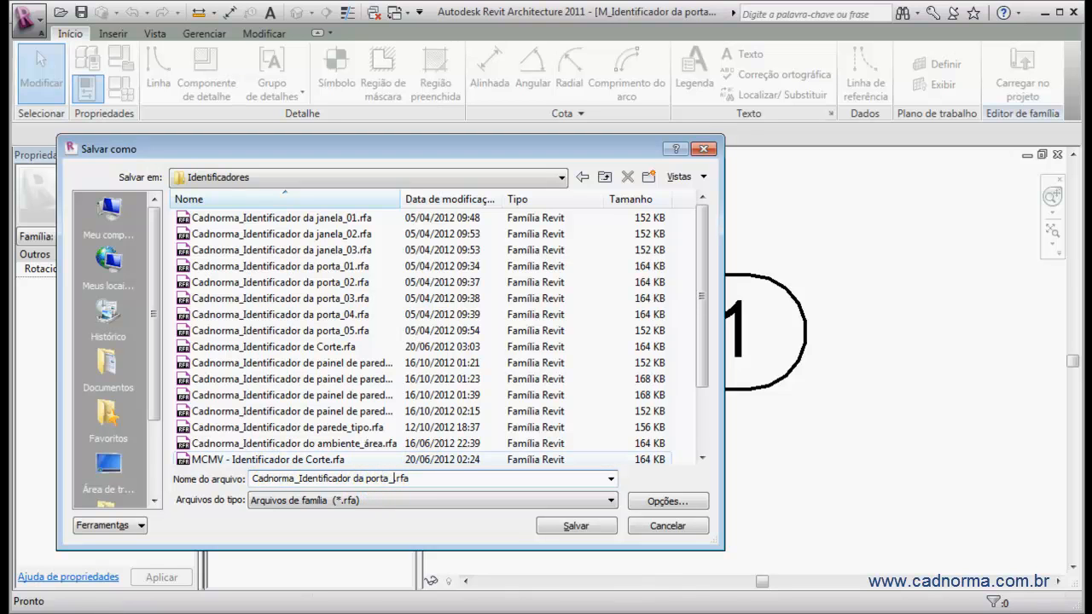
pyautogui.write('visão')
pyautogui.click(576, 527)
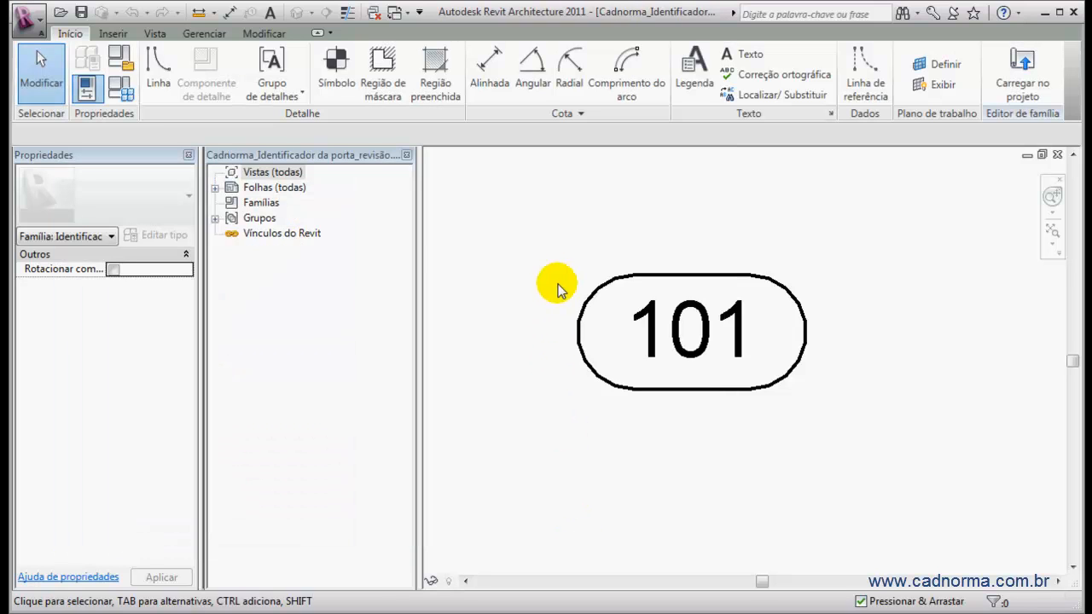
# - Check which parameter the tag's 101 label uses in its Editar legenda settings, leaving them unchanged
pyautogui.click(689, 325)
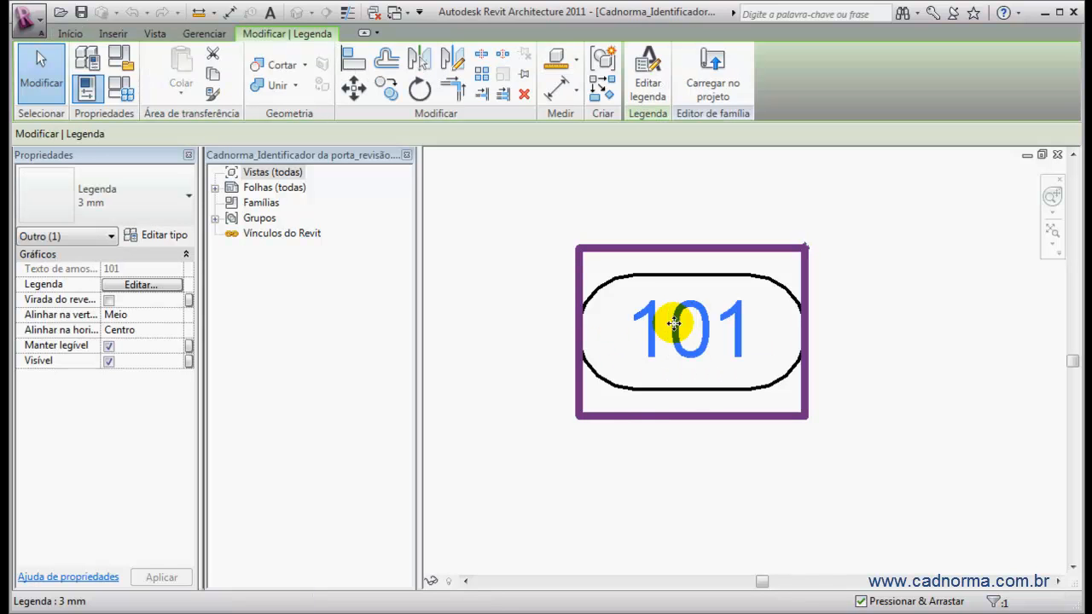
pyautogui.click(139, 284)
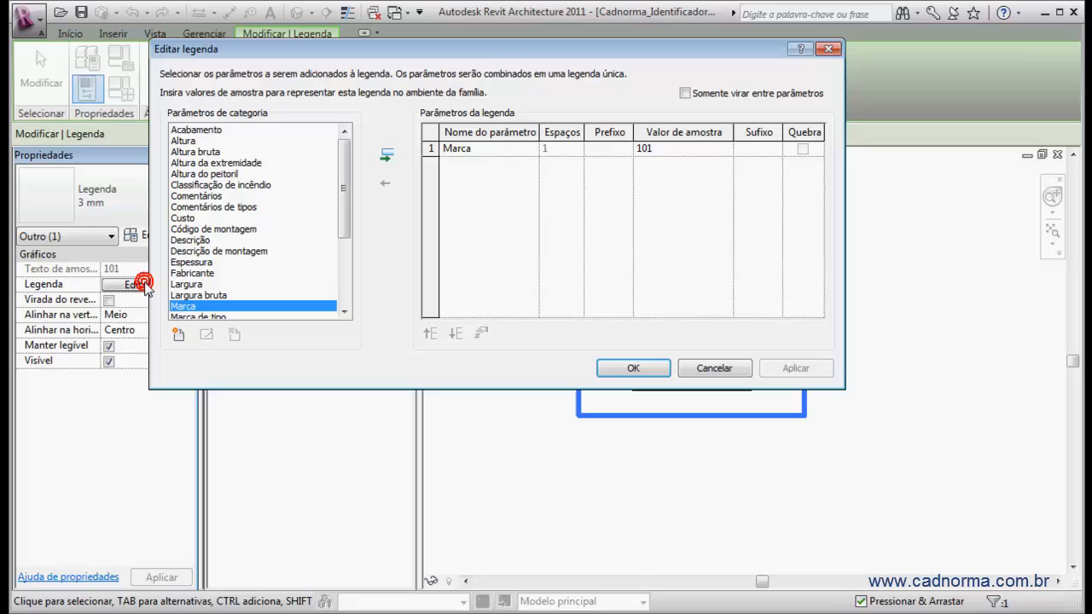
pyautogui.click(501, 148)
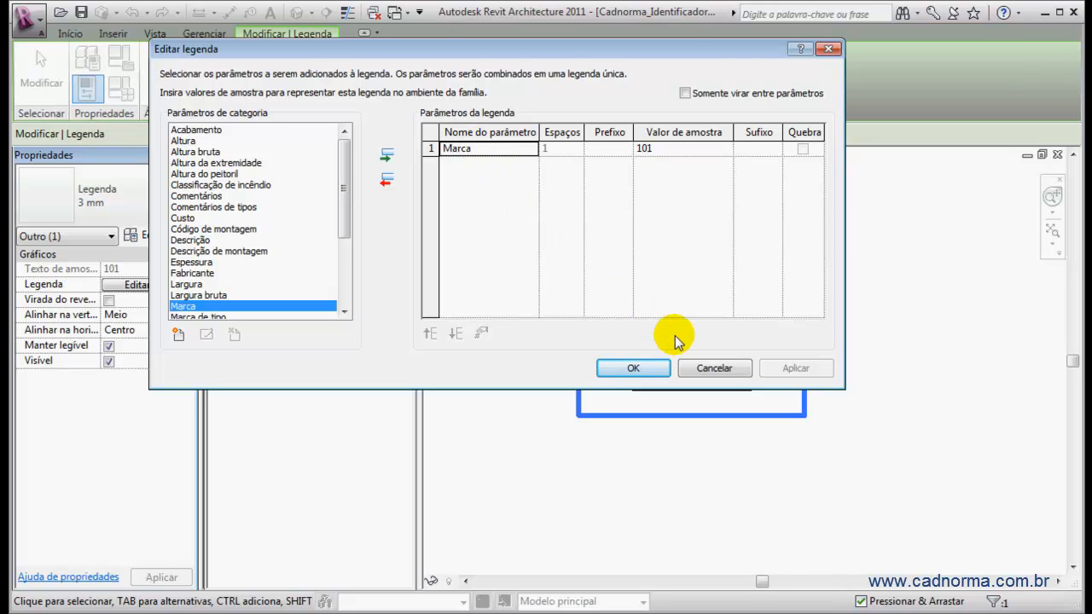
pyautogui.click(708, 368)
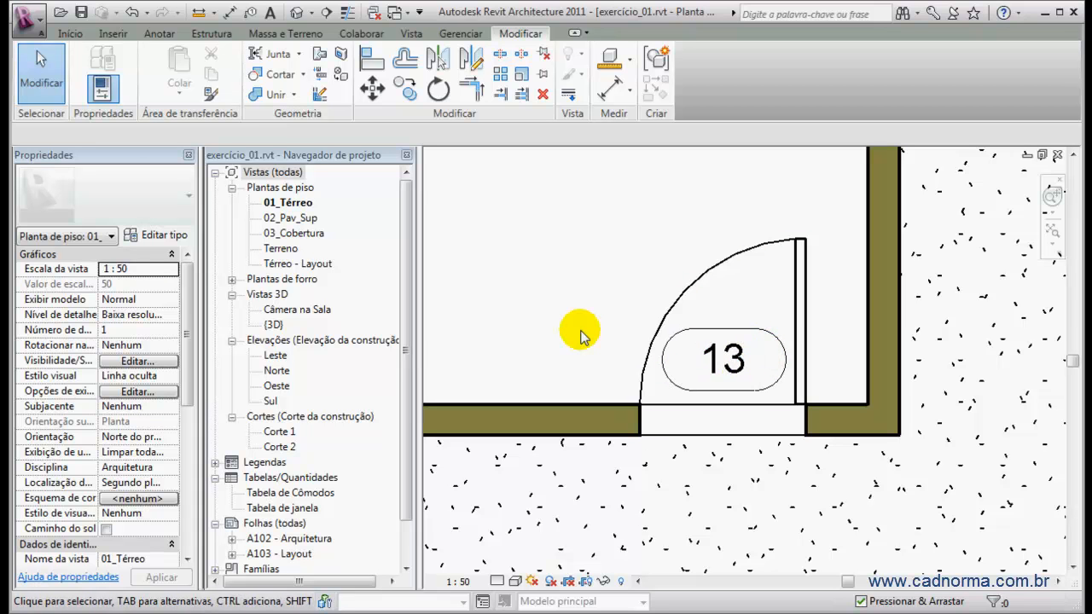
# - Compare the door tag in the 01_Térreo plan with the label in the tag family
pyautogui.doubleClick(709, 359)
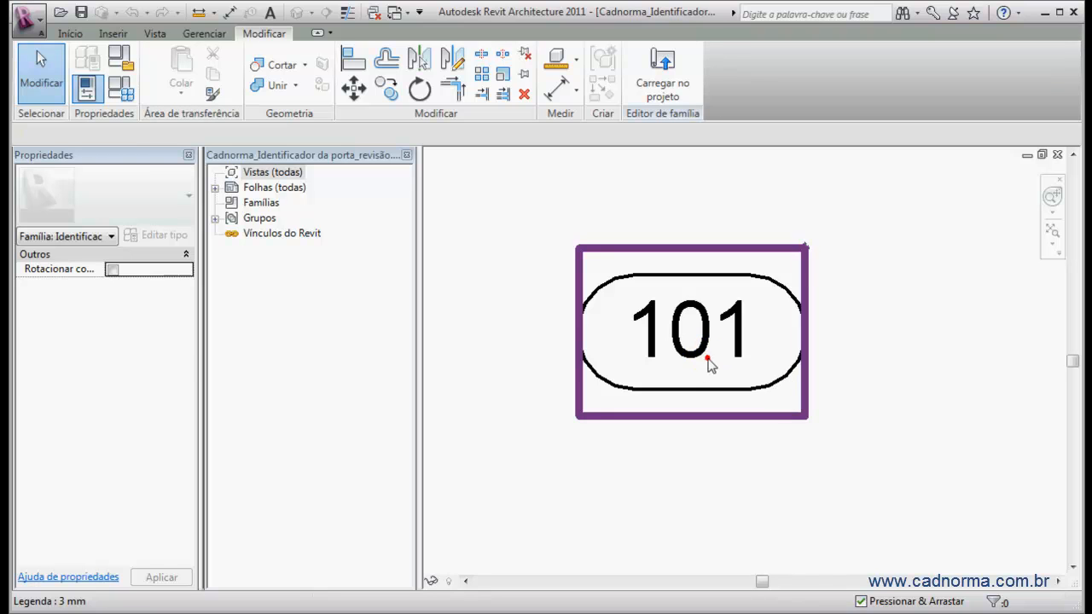
pyautogui.click(708, 358)
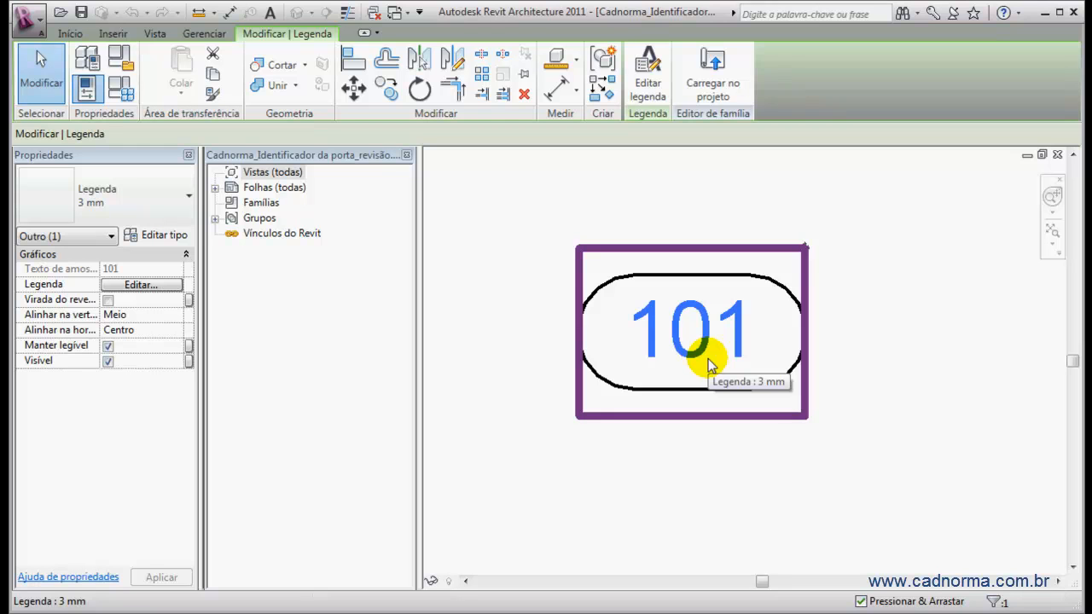
pyautogui.click(860, 319)
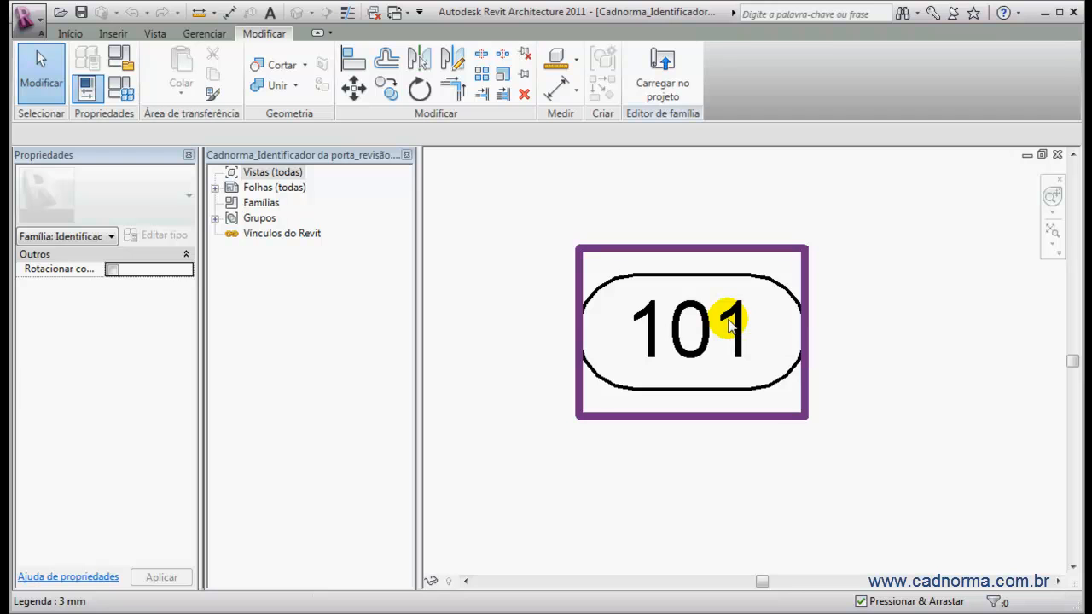
# - Edit the tag's 101 label and remove the Marca parameter from its label parameters
pyautogui.click(730, 323)
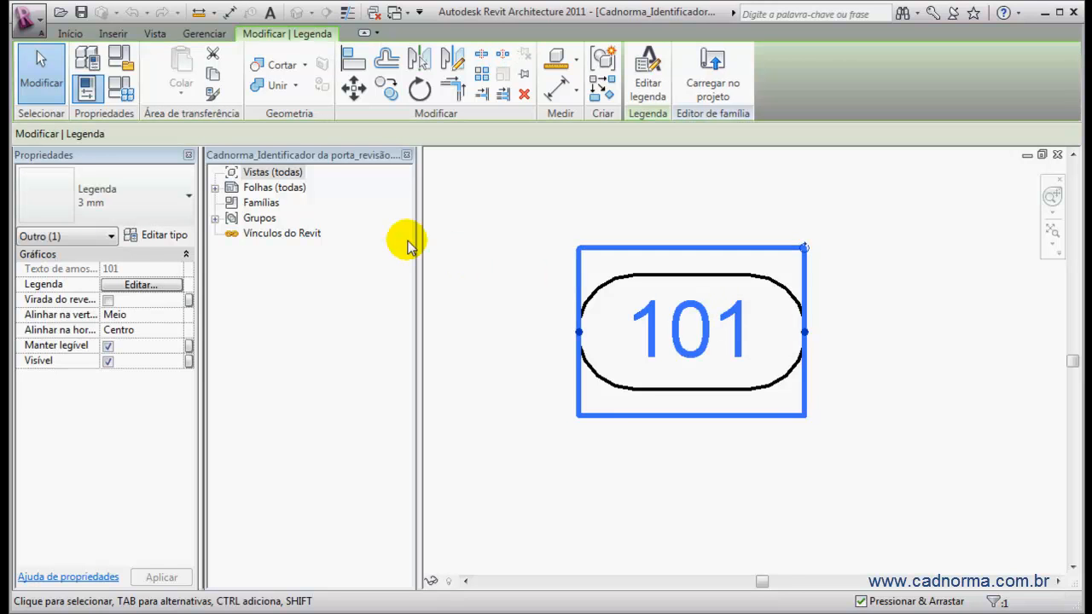
pyautogui.click(136, 286)
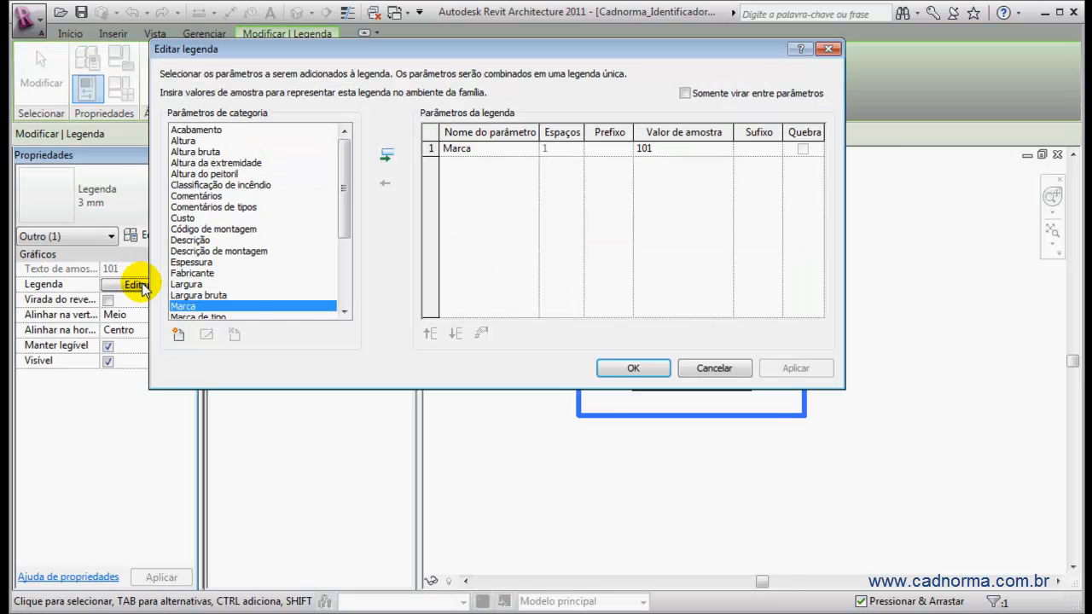
pyautogui.click(458, 150)
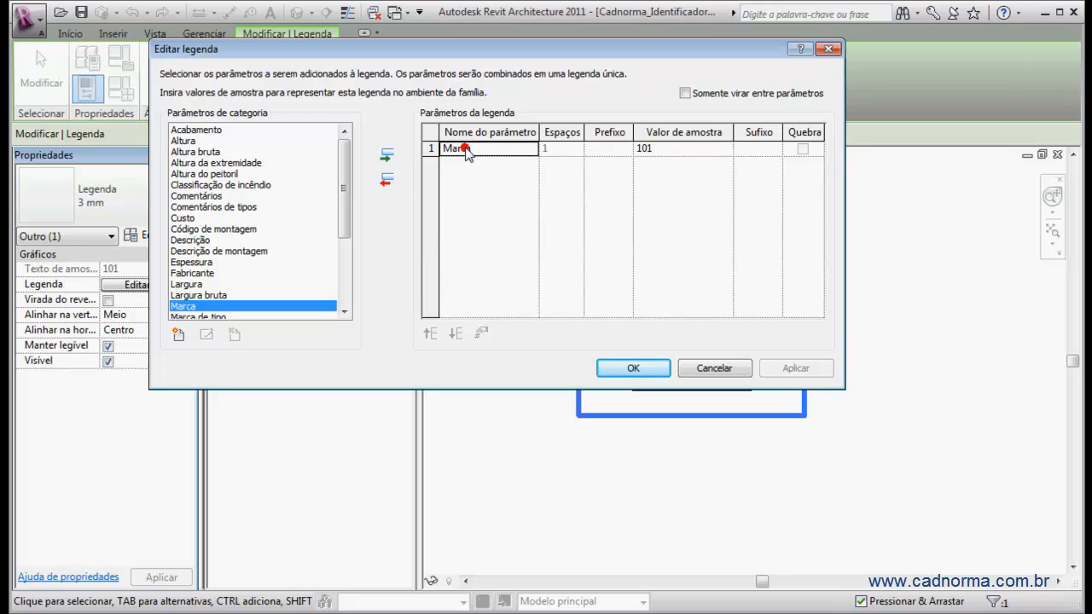
pyautogui.click(384, 182)
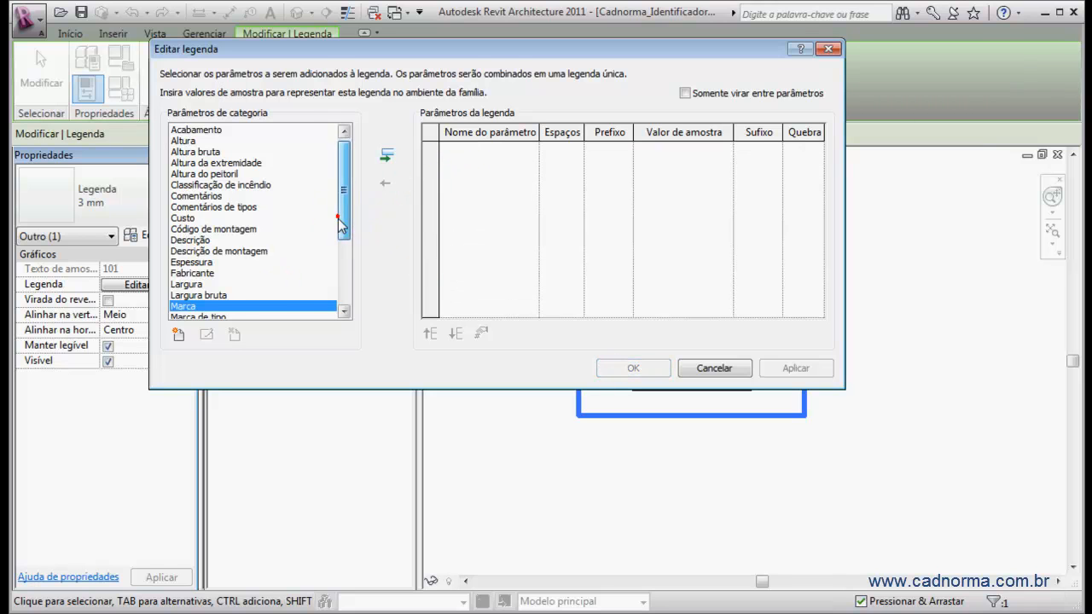
# - Add the Marca de tipo parameter to the tag's label with the sample value P1 and apply the label edit
pyautogui.scroll(-1, 340, 222)
pyautogui.click(215, 284)
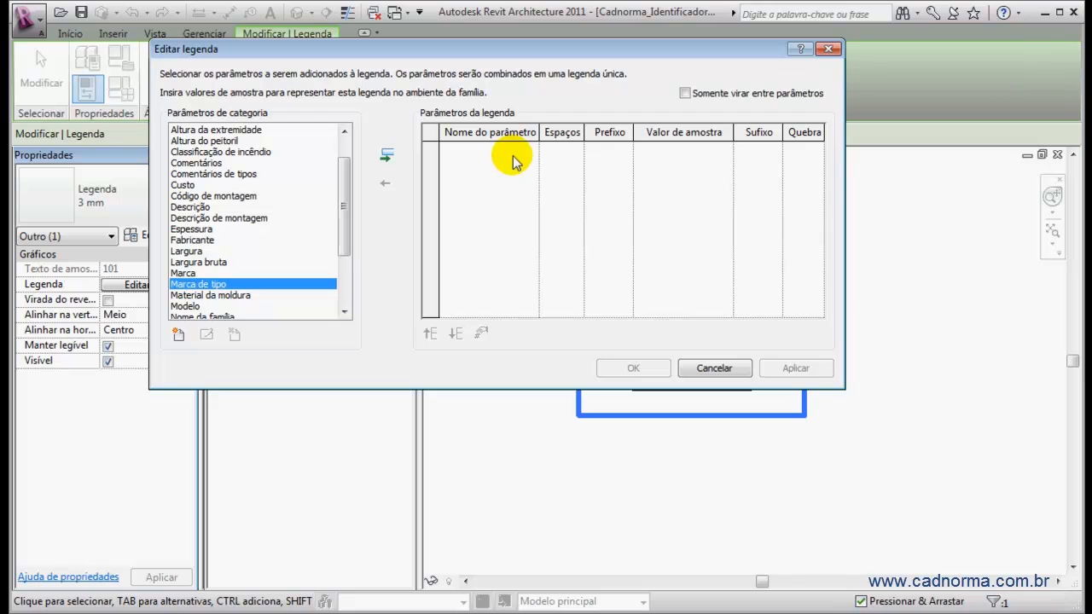
pyautogui.click(389, 160)
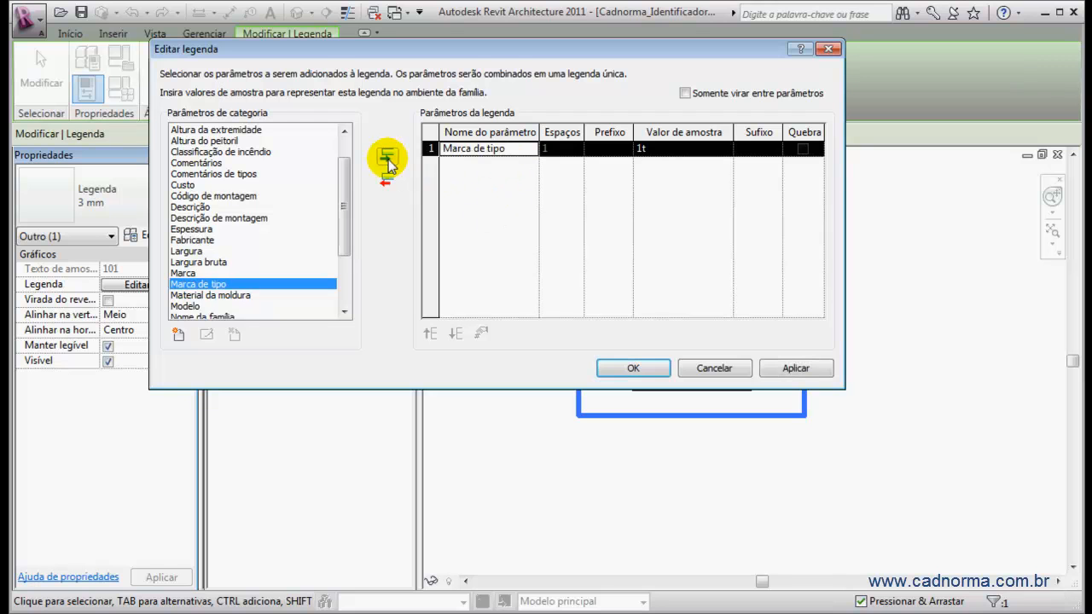
pyautogui.click(668, 149)
pyautogui.click(668, 148)
pyautogui.write('P1')
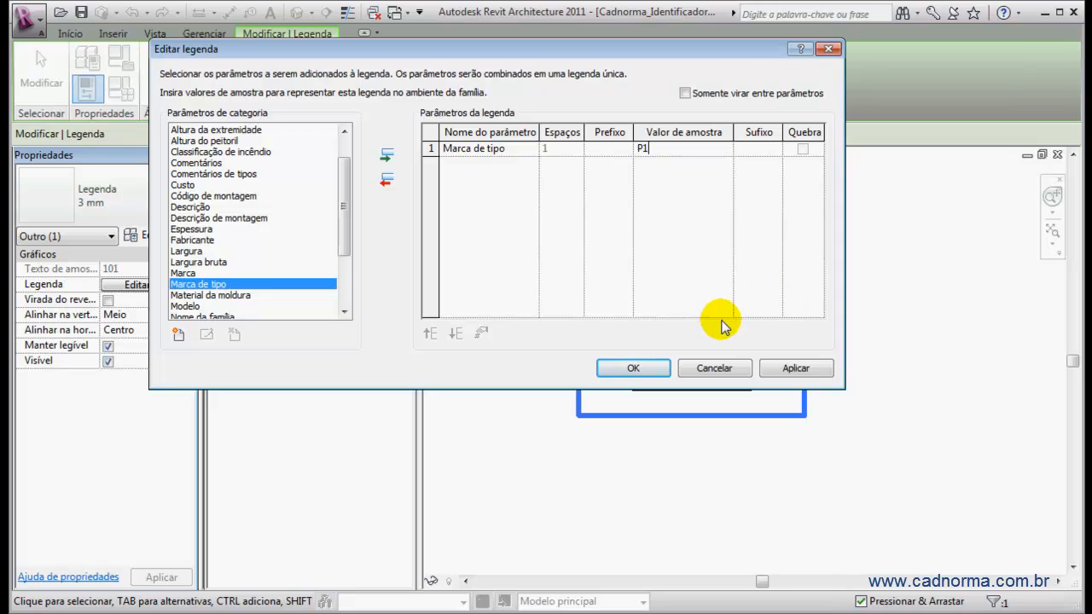
pyautogui.click(638, 367)
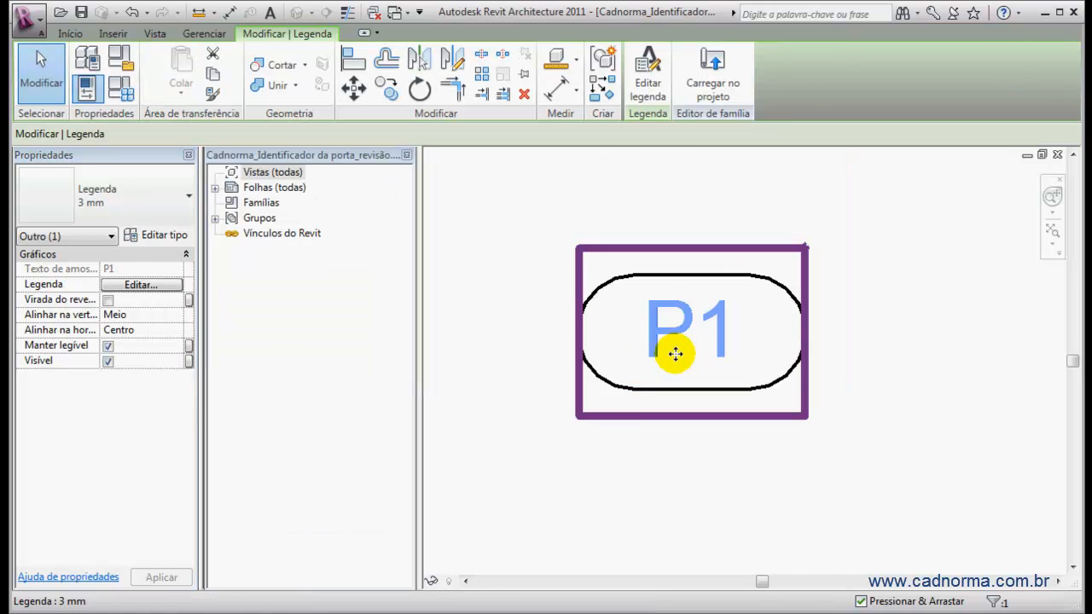
pyautogui.click(880, 282)
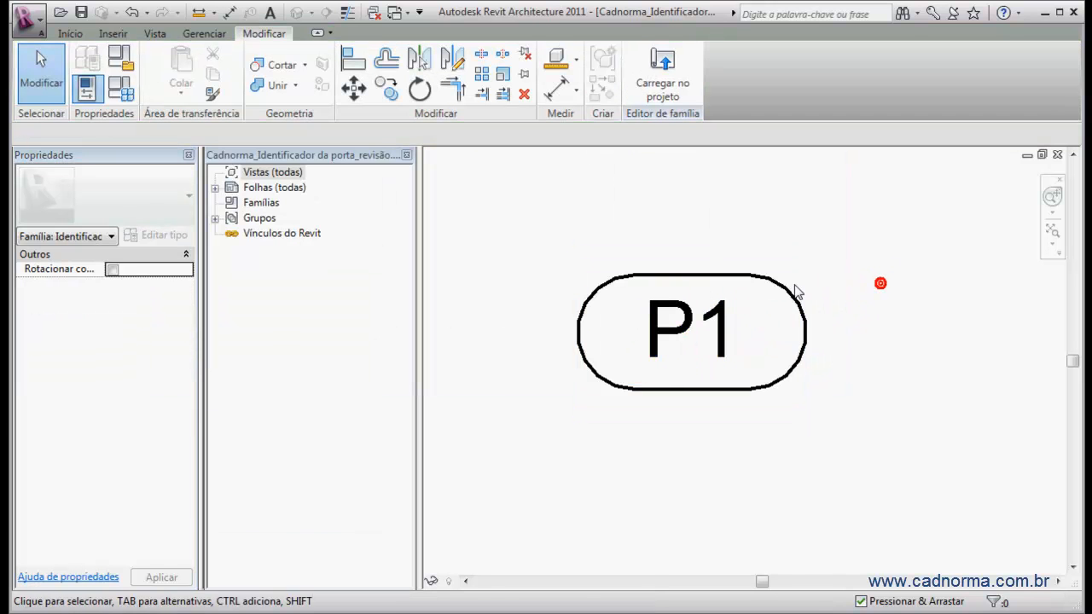
# - Delete the two straight lines and the two end arcs that form the outline around the P1 label
pyautogui.click(728, 277)
pyautogui.click(730, 280)
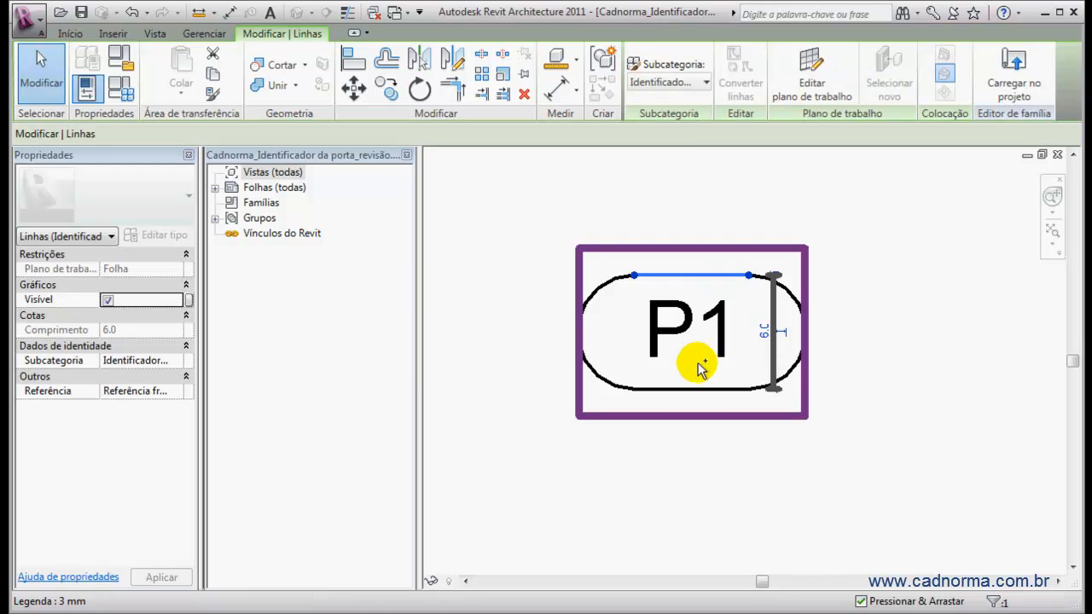
pyautogui.keyDown('ctrl'); pyautogui.click(693, 389); pyautogui.keyUp('ctrl')
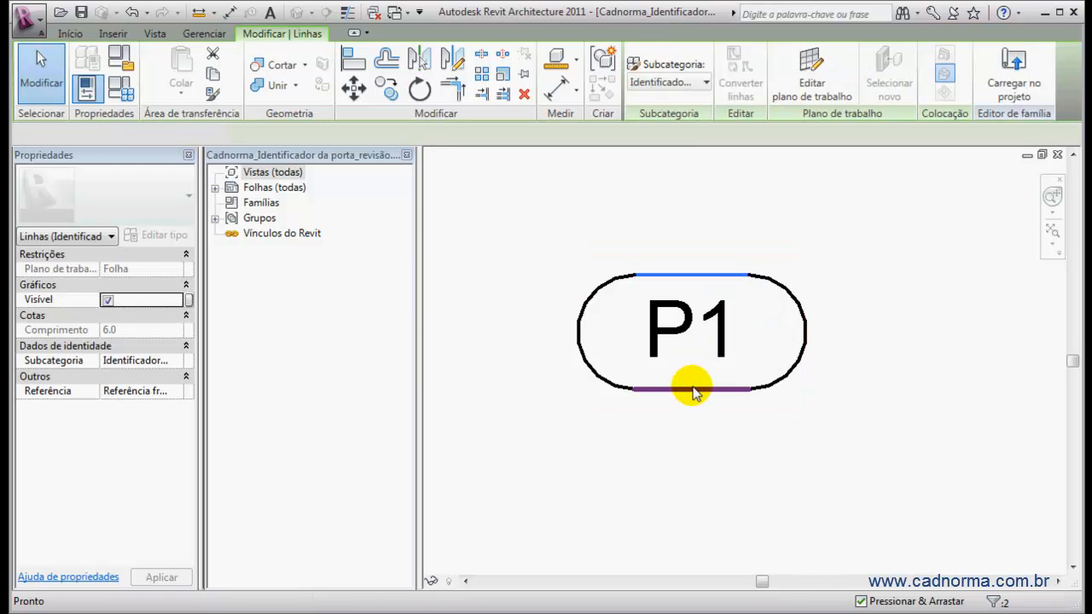
pyautogui.press('Delete')
pyautogui.click(592, 288)
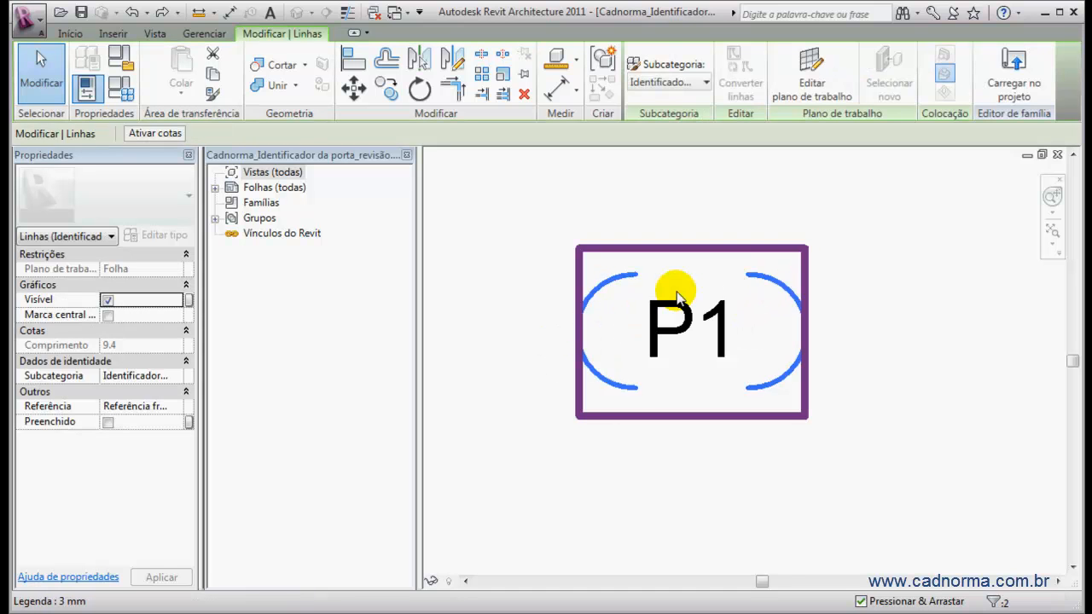
pyautogui.press('Delete')
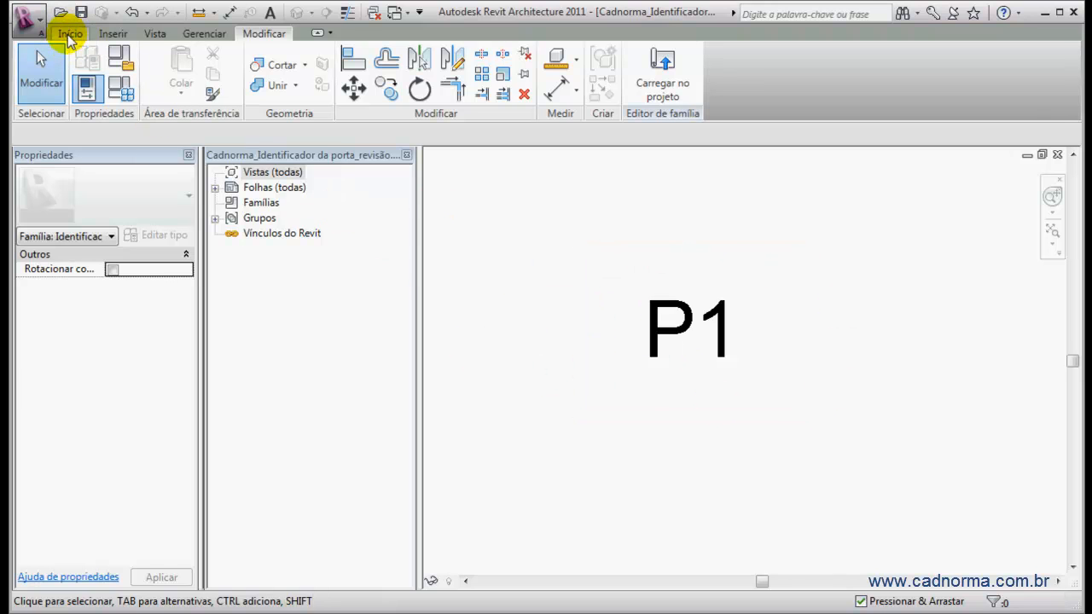
# - Draw a circle with a radius of about 4.6 centred on the P1 label as the tag's new outline
pyautogui.click(69, 36)
pyautogui.click(159, 68)
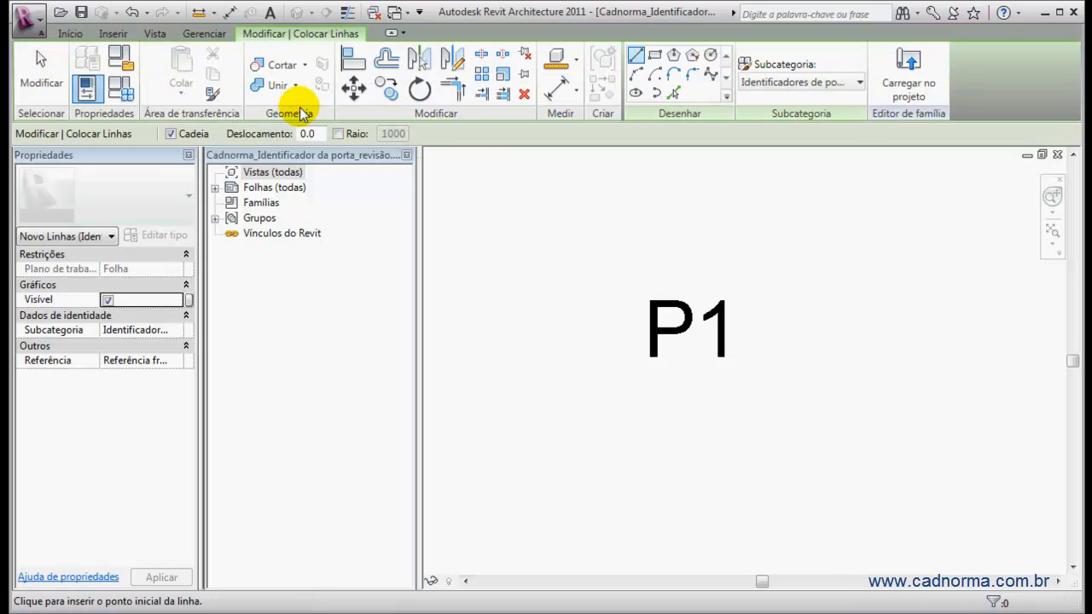
pyautogui.click(711, 56)
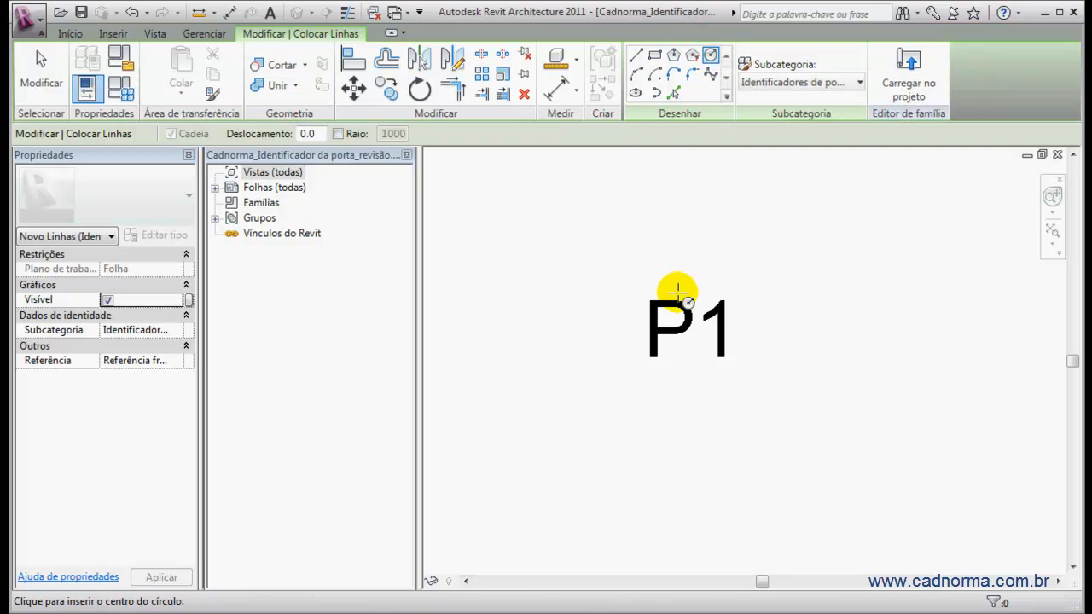
pyautogui.click(691, 328)
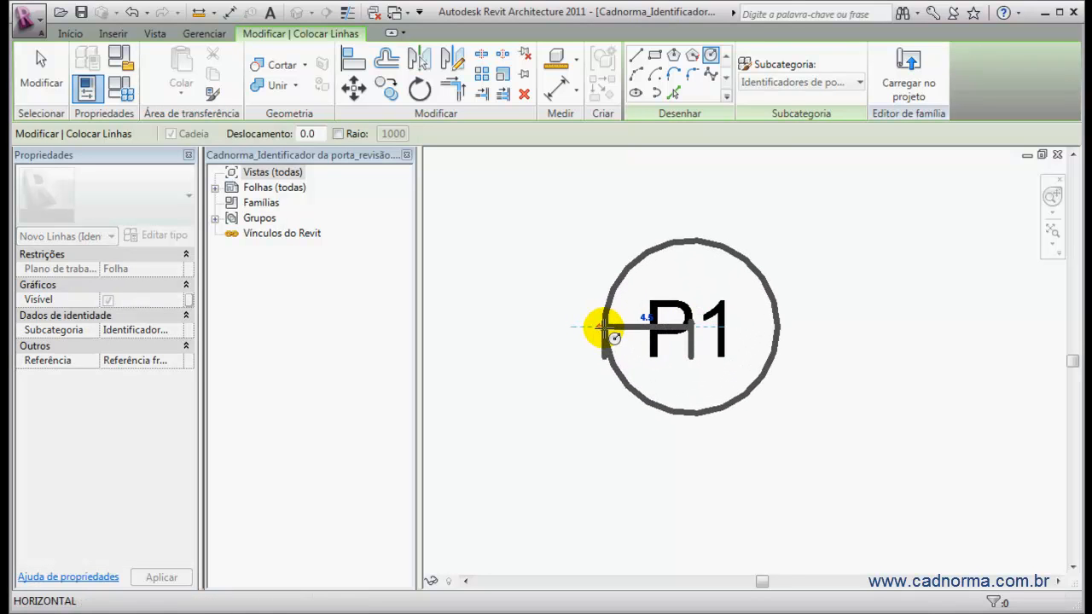
pyautogui.click(604, 326)
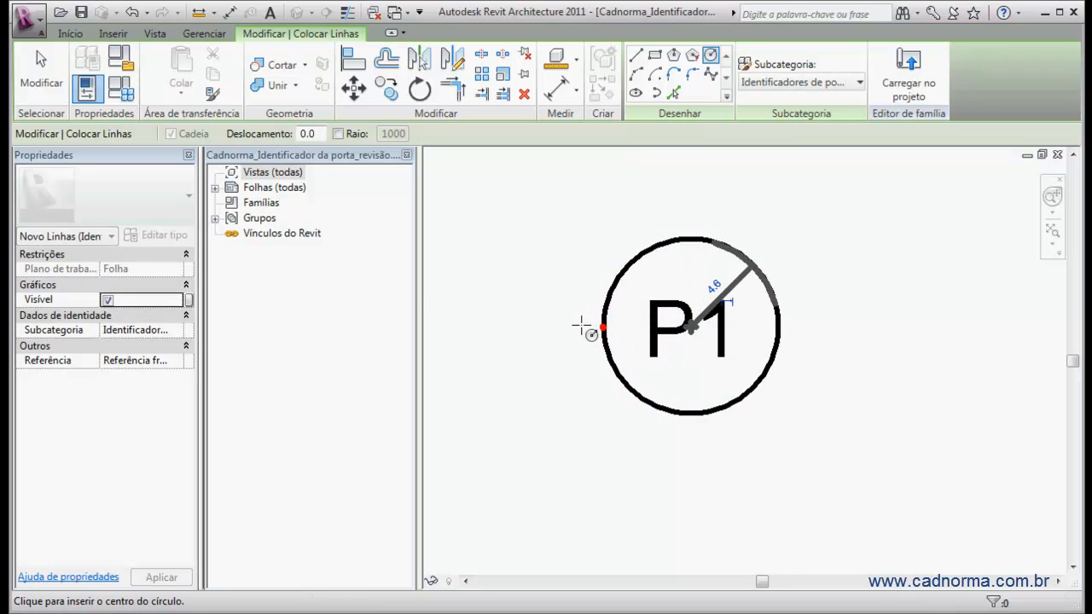
pyautogui.click(53, 85)
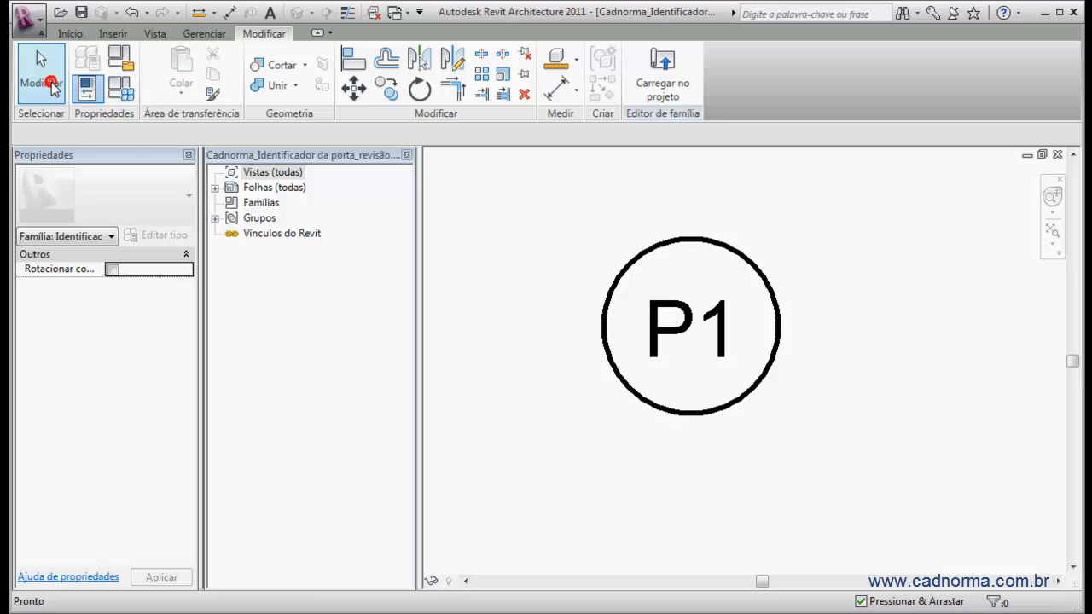
# - Save the revised door tag family and load it into the exercício_01 project without placing a new tag
pyautogui.click(80, 11)
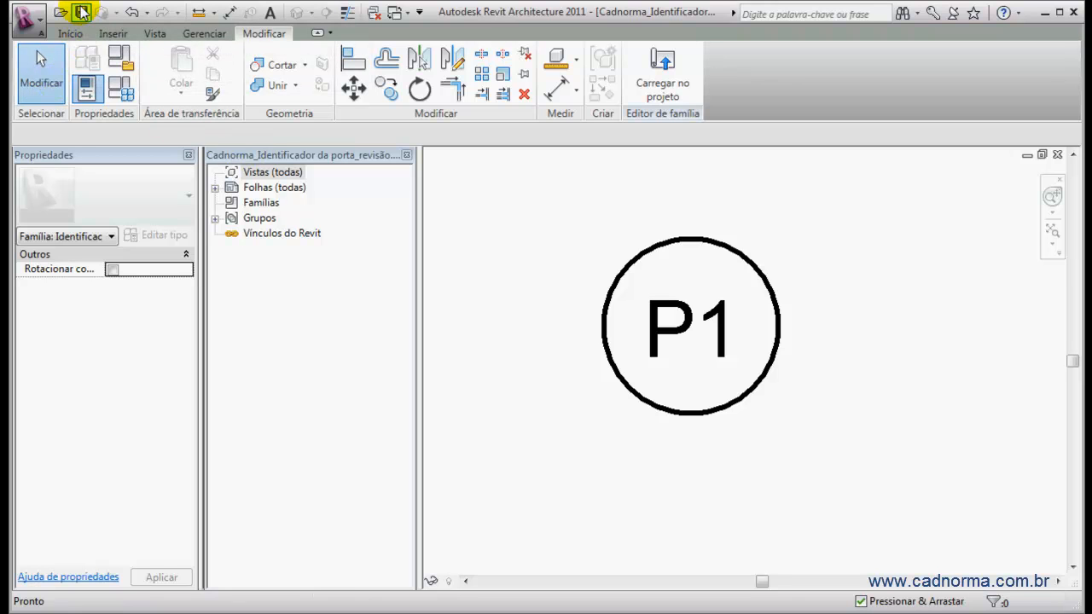
pyautogui.click(667, 84)
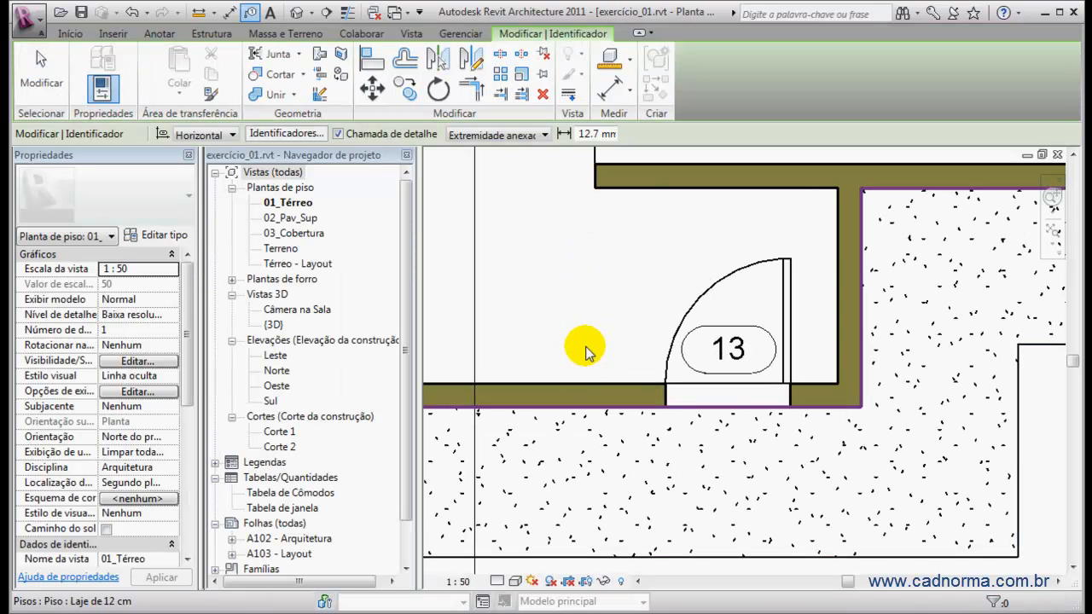
pyautogui.press('Escape')
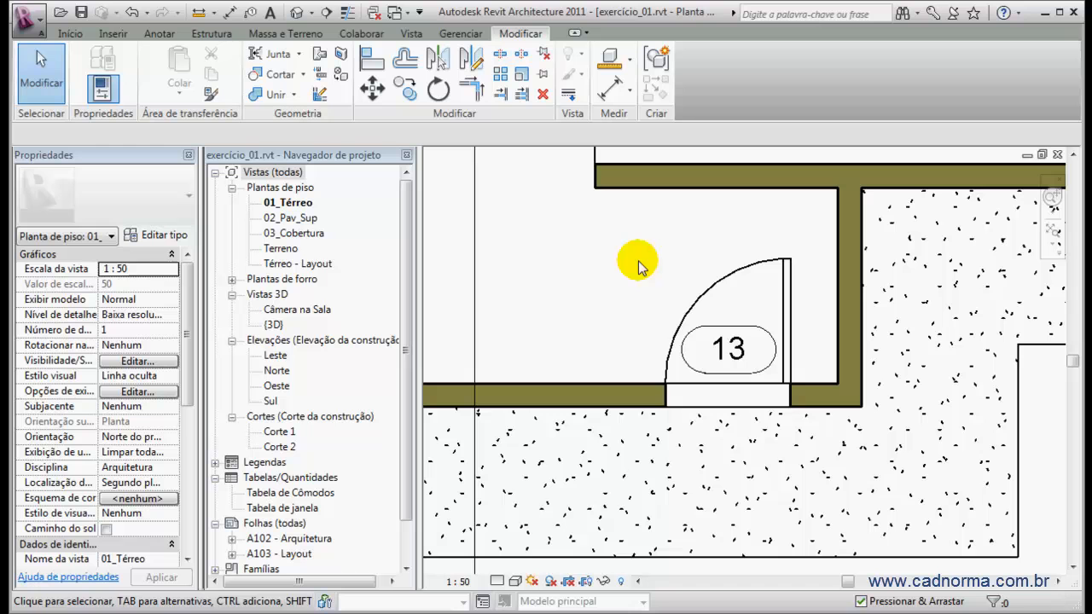
# - Change the type of door tag 13 in the 01_Térreo plan to Cadnorma_Identificador da porta_revisão
pyautogui.click(715, 337)
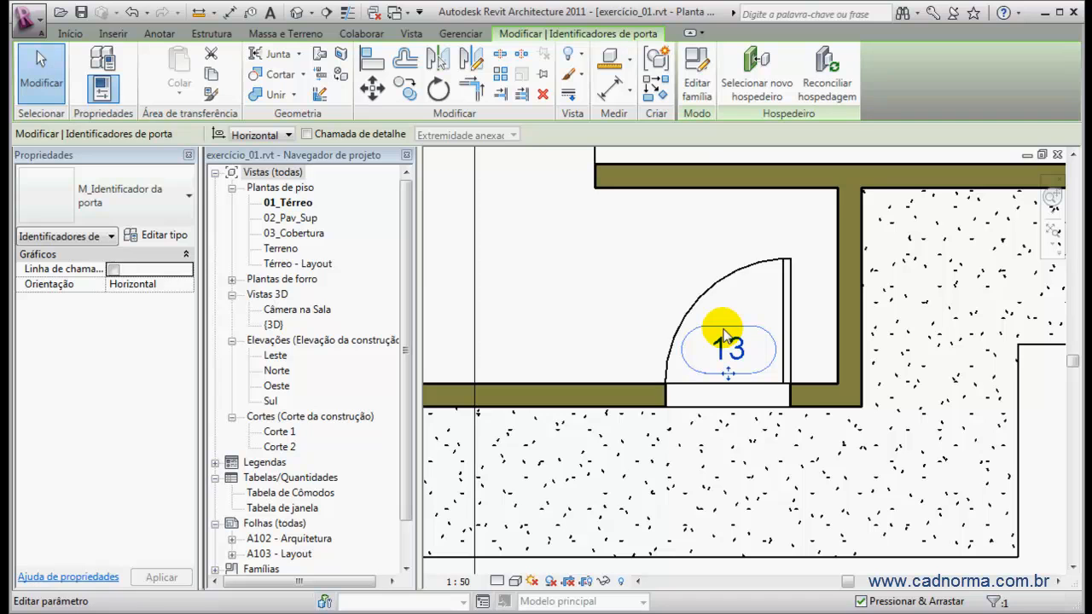
pyautogui.click(186, 203)
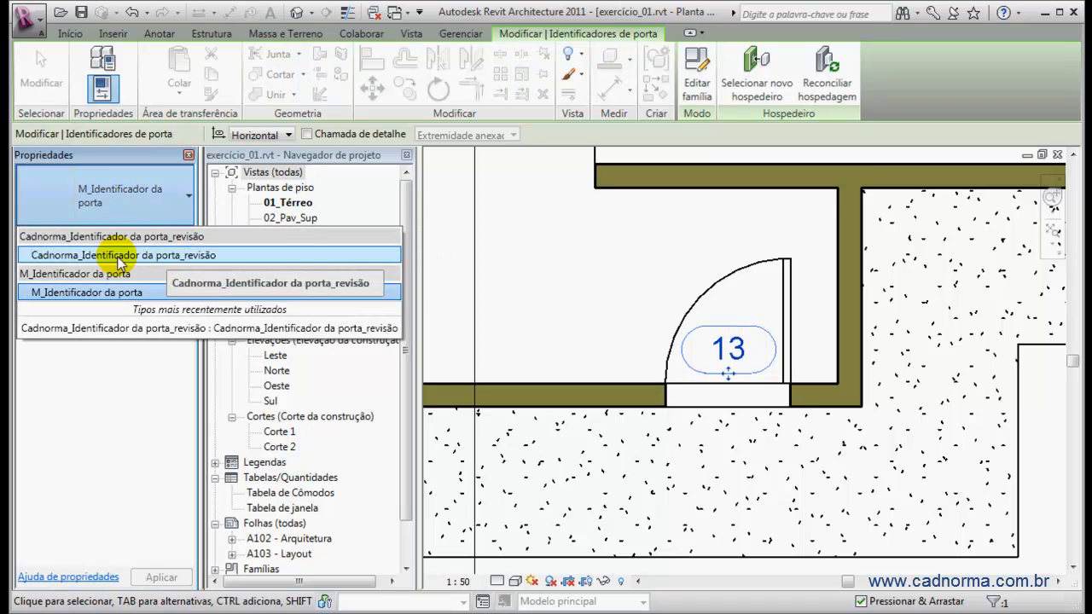
pyautogui.click(255, 255)
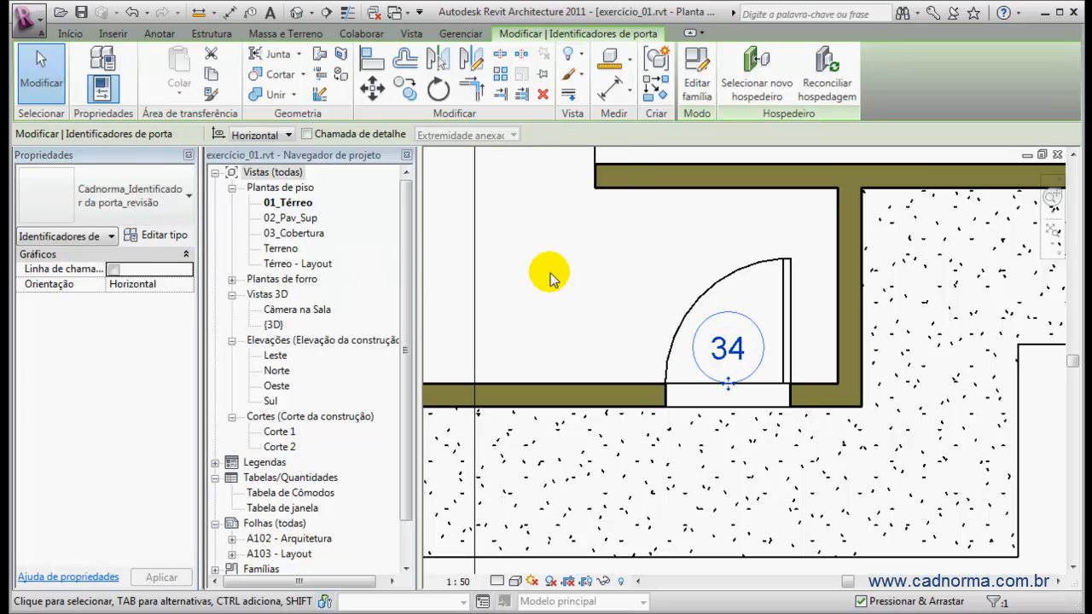
# - Place a Porta 80 x 210 cm door, tagged without a leader, near the right end of the lower wall of S. Jantar
pyautogui.scroll(-3, 622, 285)
pyautogui.press('d')
pyautogui.press('r')
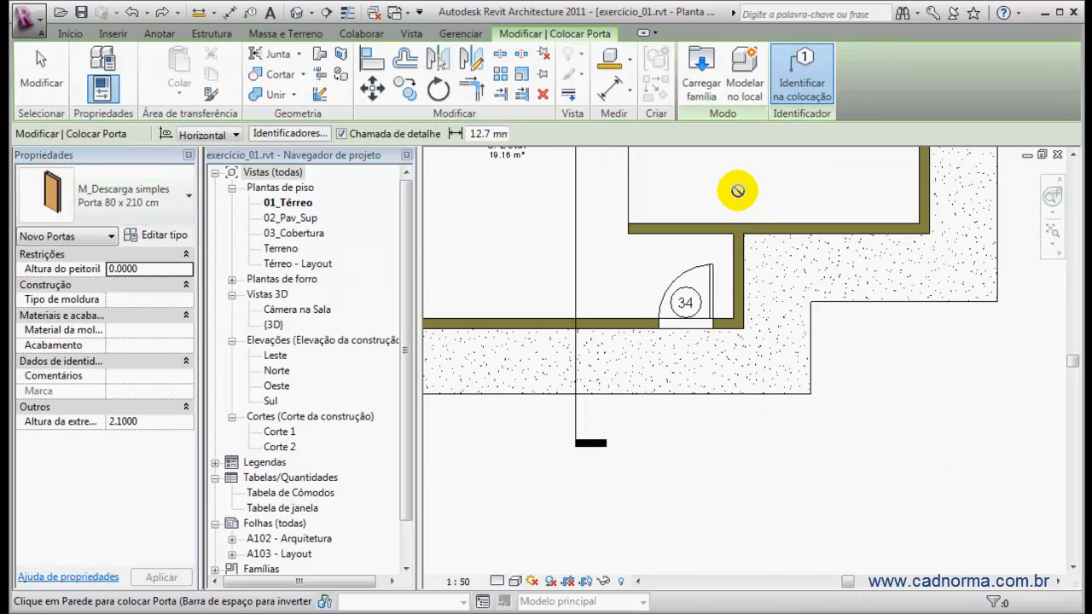
pyautogui.click(69, 31)
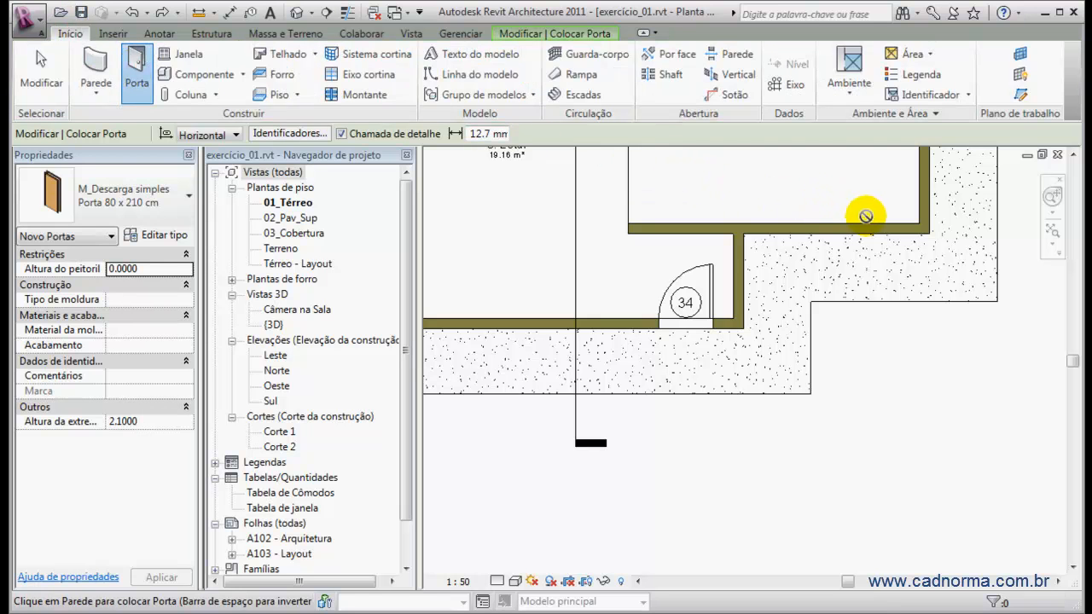
pyautogui.click(358, 136)
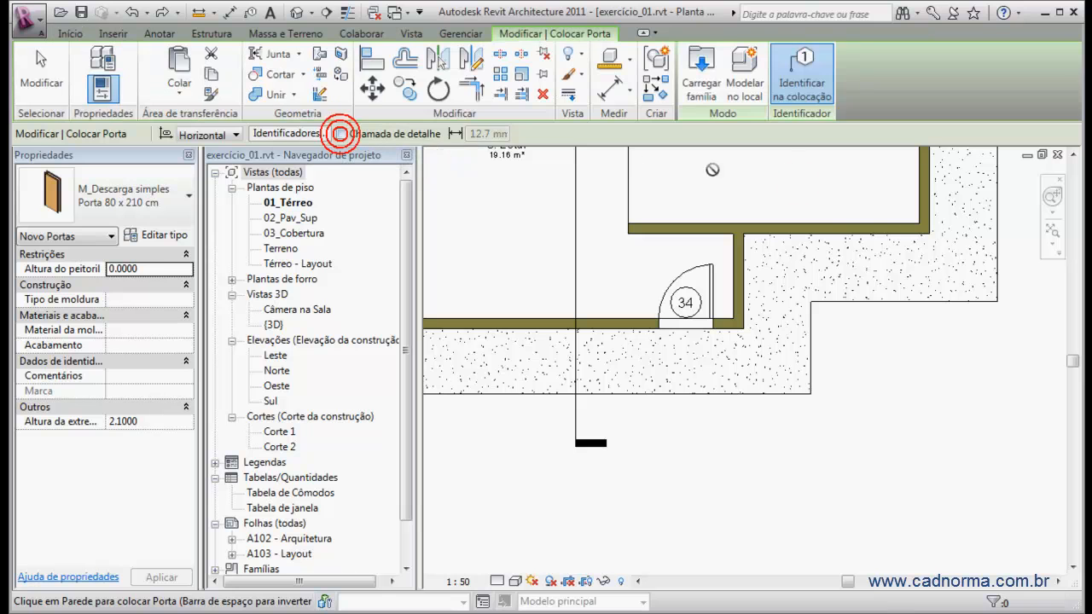
pyautogui.click(885, 222)
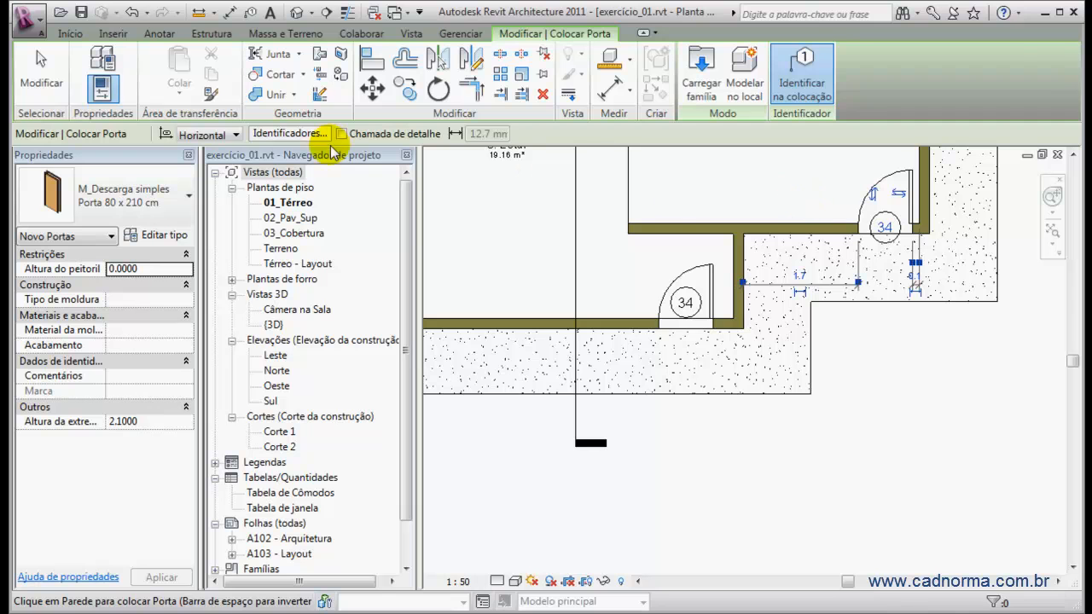
pyautogui.click(41, 70)
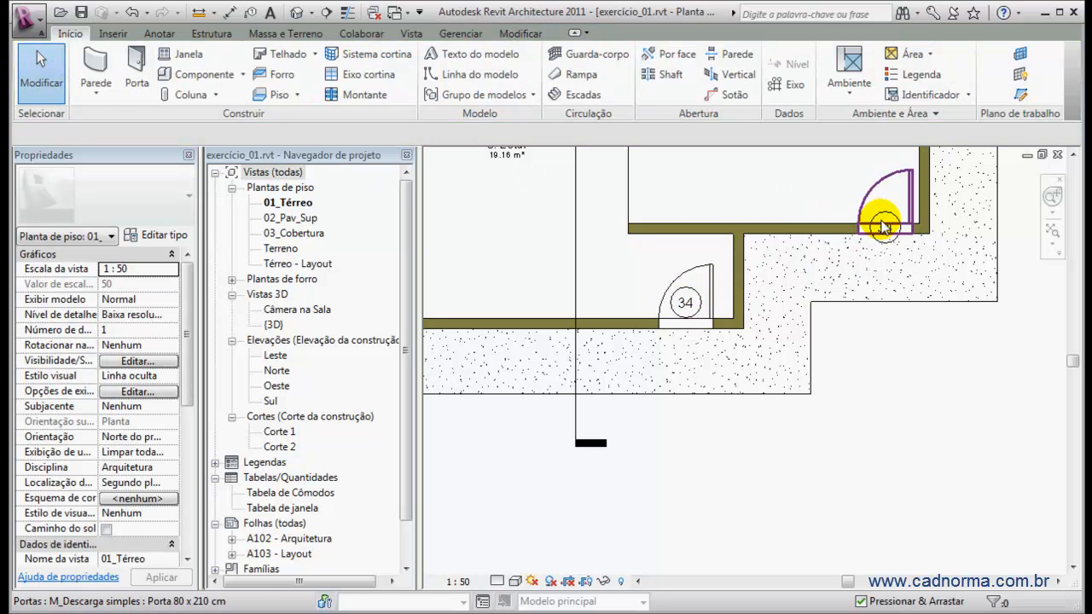
# - Set the type mark in the S. Estar door's tag to P1 and accept the type parameter change
pyautogui.scroll(3, 863, 244)
pyautogui.scroll(-2, 819, 271)
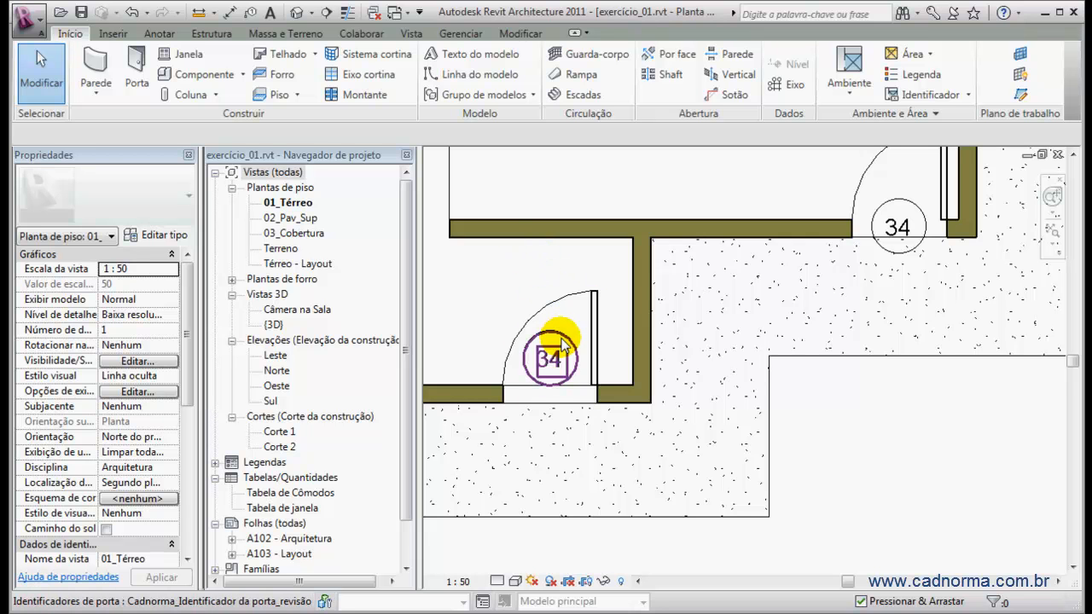
pyautogui.click(553, 351)
pyautogui.click(551, 360)
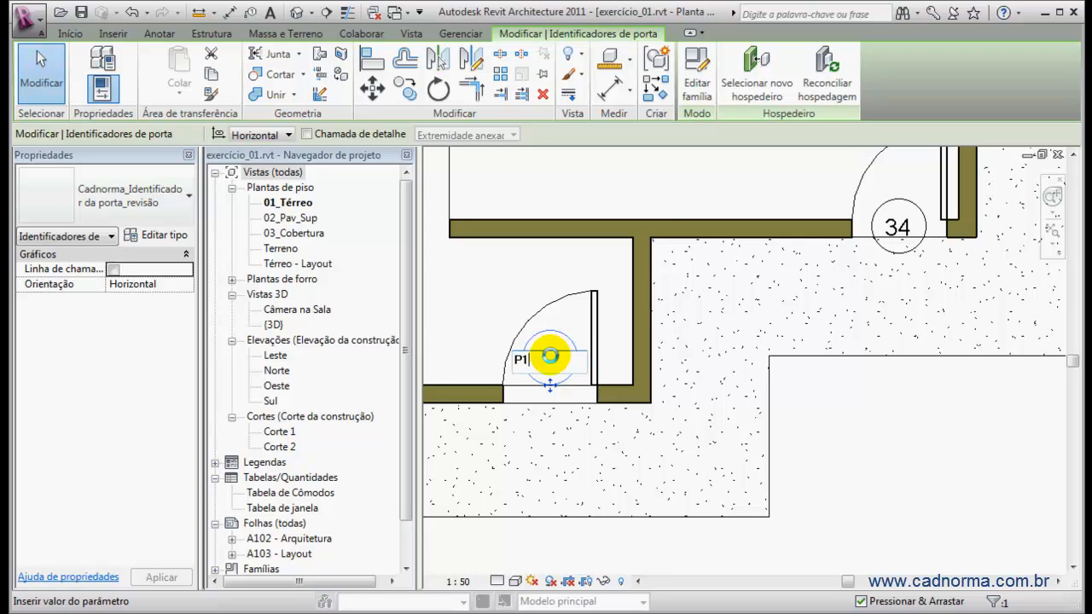
pyautogui.press('Return')
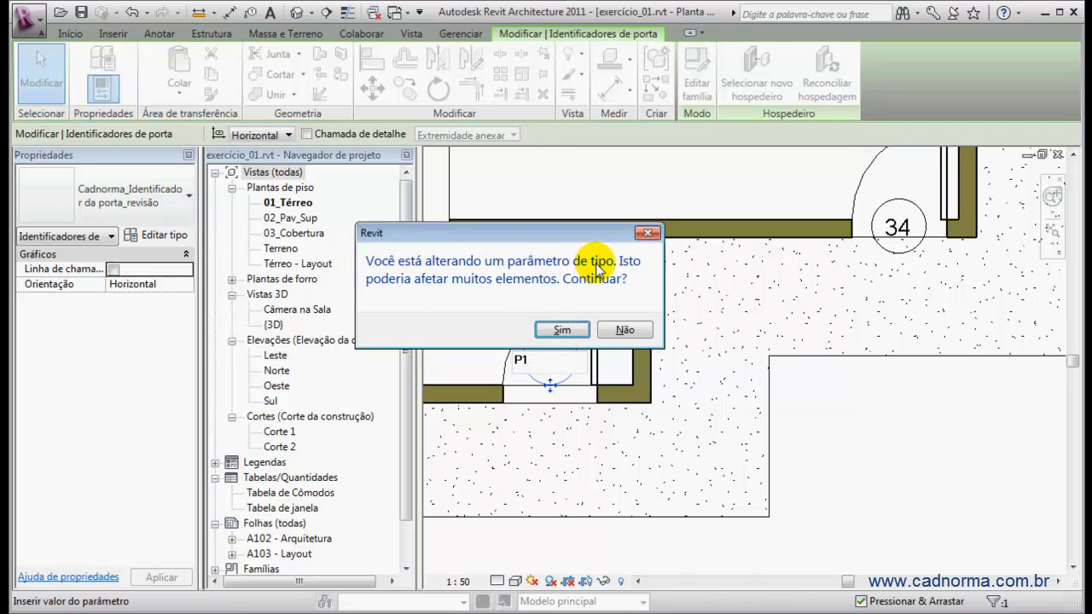
pyautogui.click(563, 330)
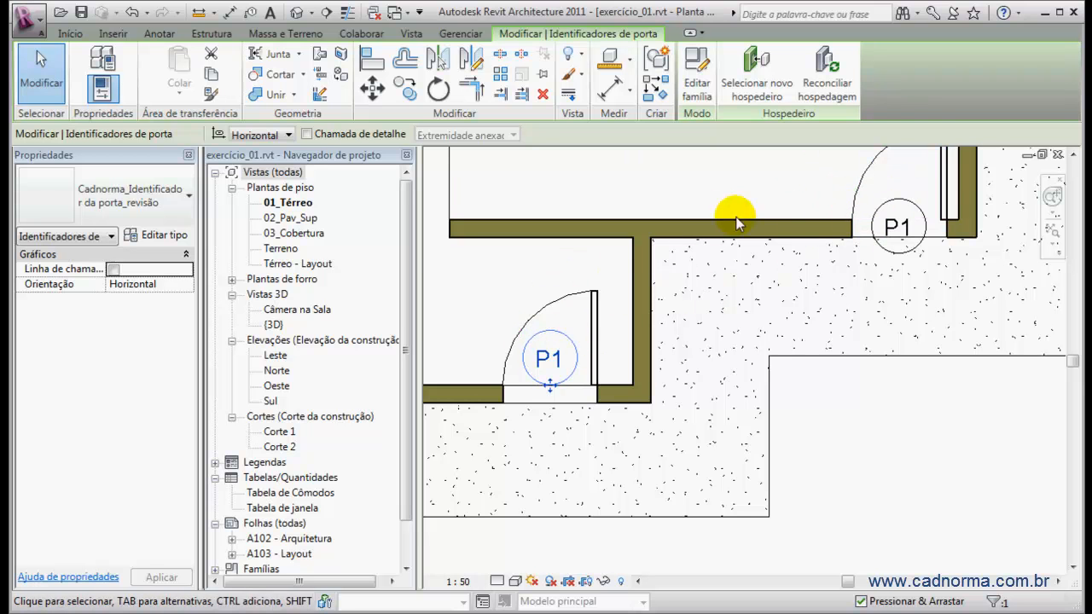
# - Place a tagged M_Descarga simples Porta 70 x 210 cm door at the lower end of the vertical partition above S. Jantar
pyautogui.scroll(-1, 681, 187)
pyautogui.scroll(-3, 680, 187)
pyautogui.moveTo(634, 237); pyautogui.dragTo(832, 357, button='middle')
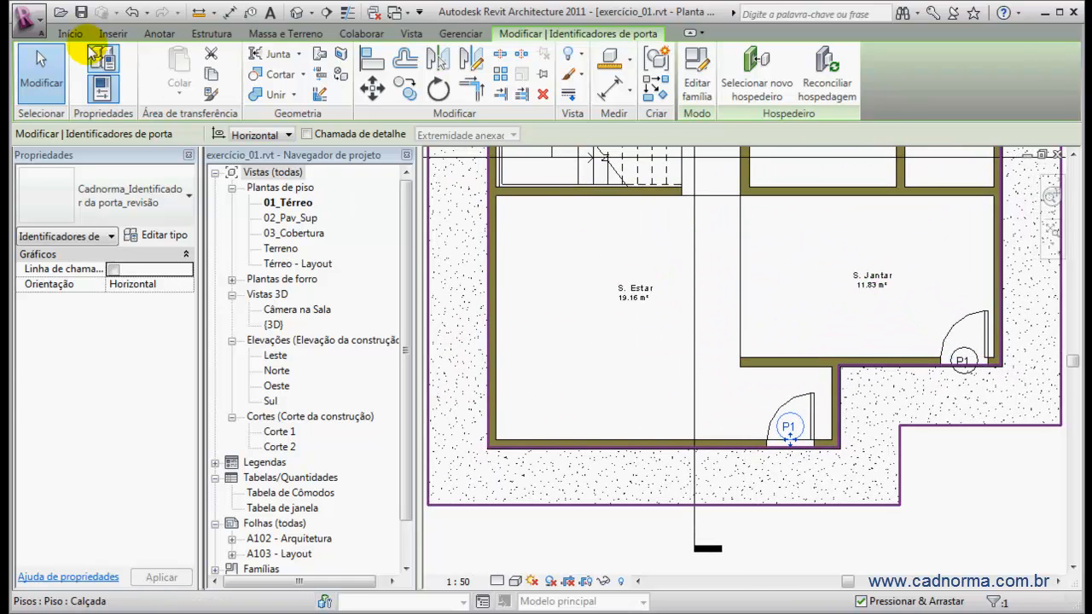
pyautogui.click(71, 35)
pyautogui.click(136, 68)
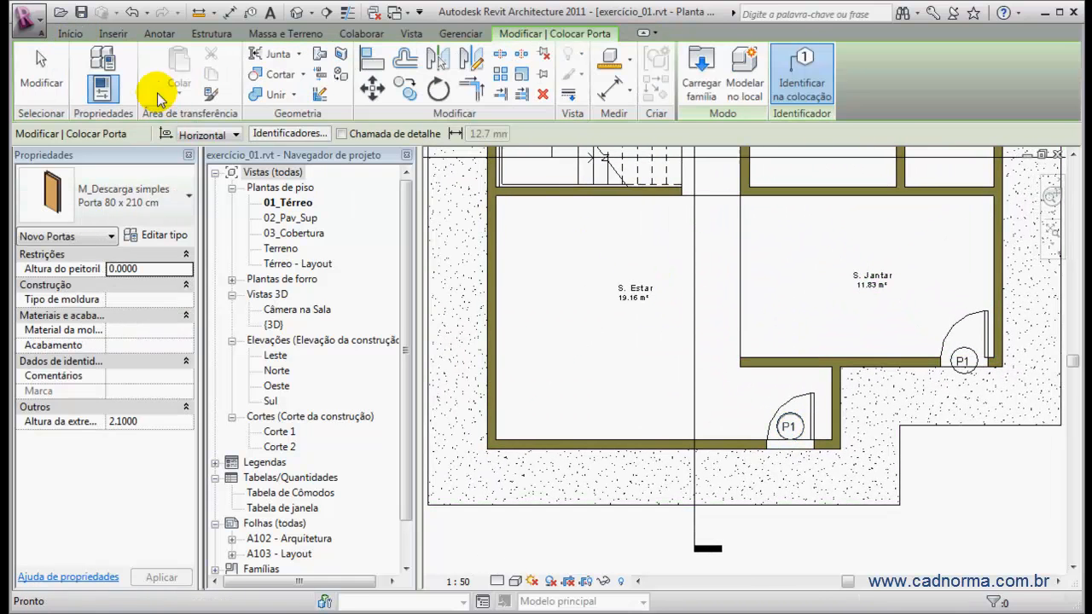
pyautogui.click(184, 191)
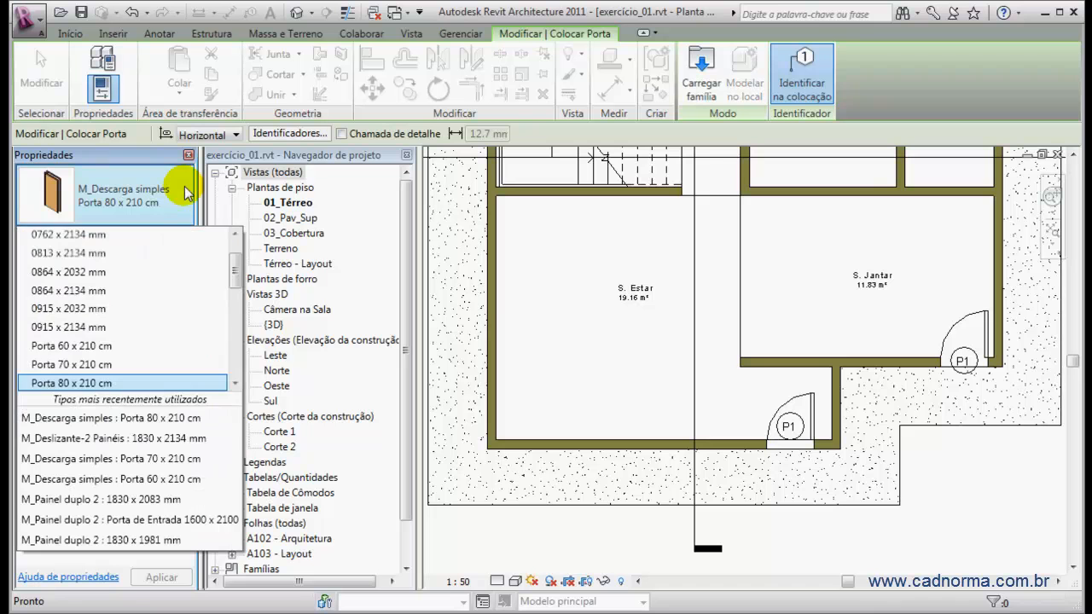
pyautogui.click(108, 364)
pyautogui.moveTo(786, 237); pyautogui.dragTo(688, 353, button='middle')
pyautogui.scroll(3, 813, 287)
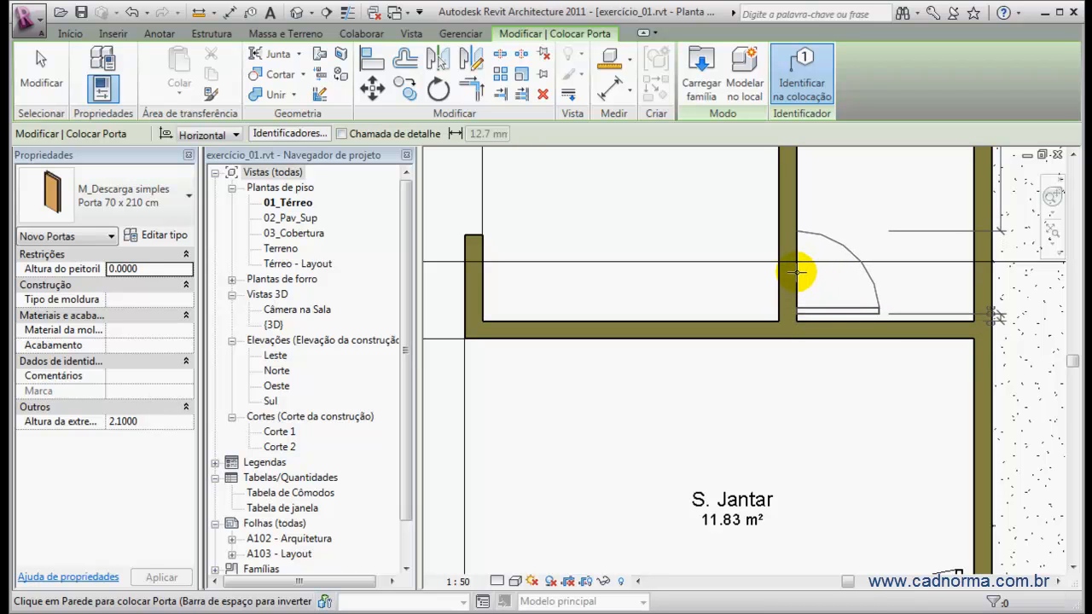
pyautogui.click(795, 271)
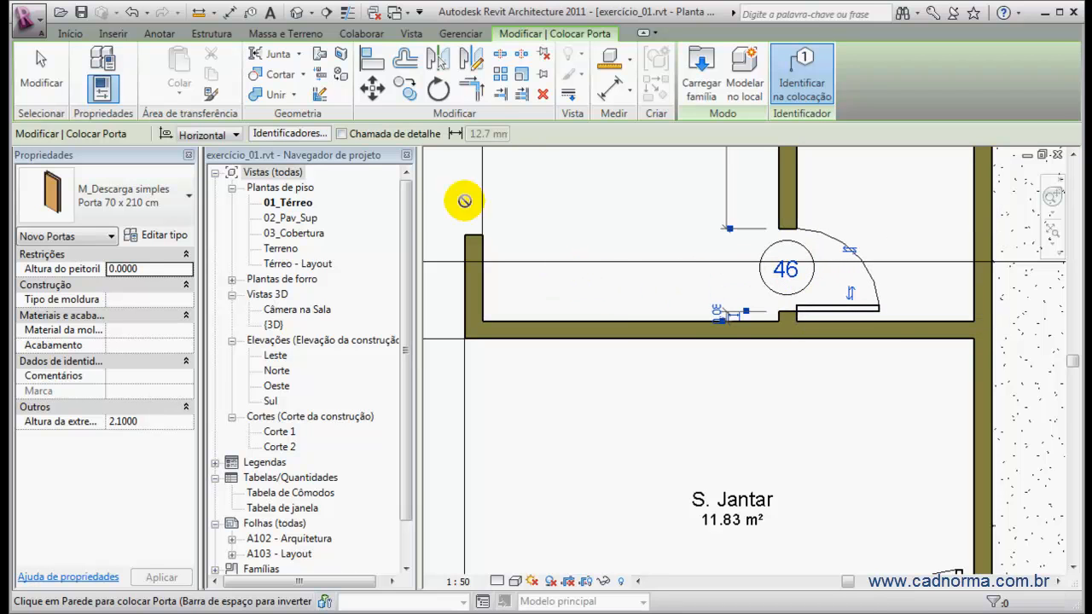
pyautogui.click(39, 72)
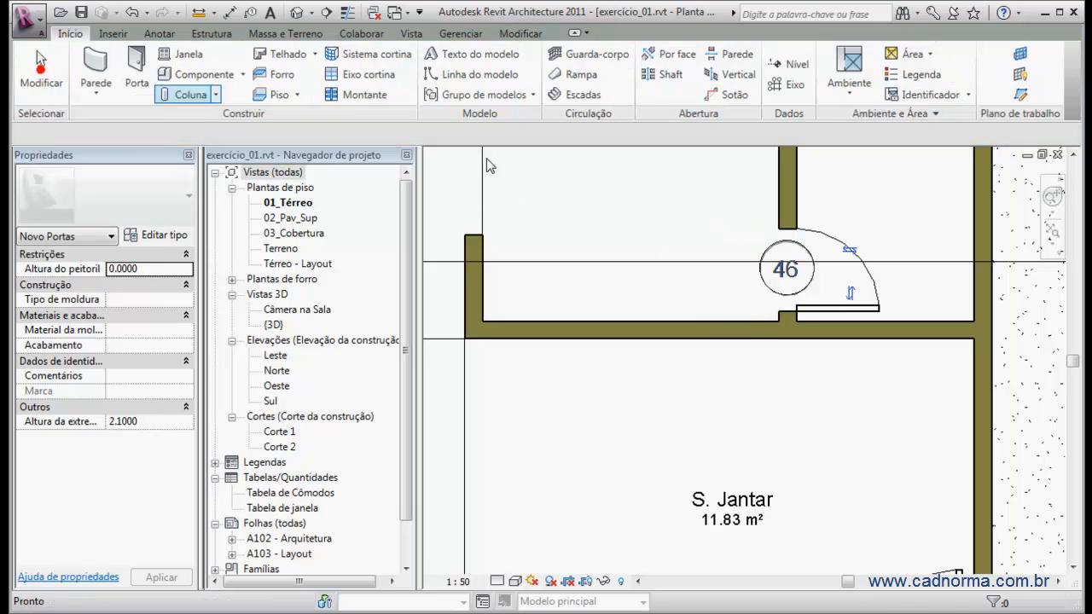
# - Set the type mark in the new Porta 70 x 210 cm door's tag to P2 and accept the type parameter change
pyautogui.click(792, 275)
pyautogui.click(805, 268)
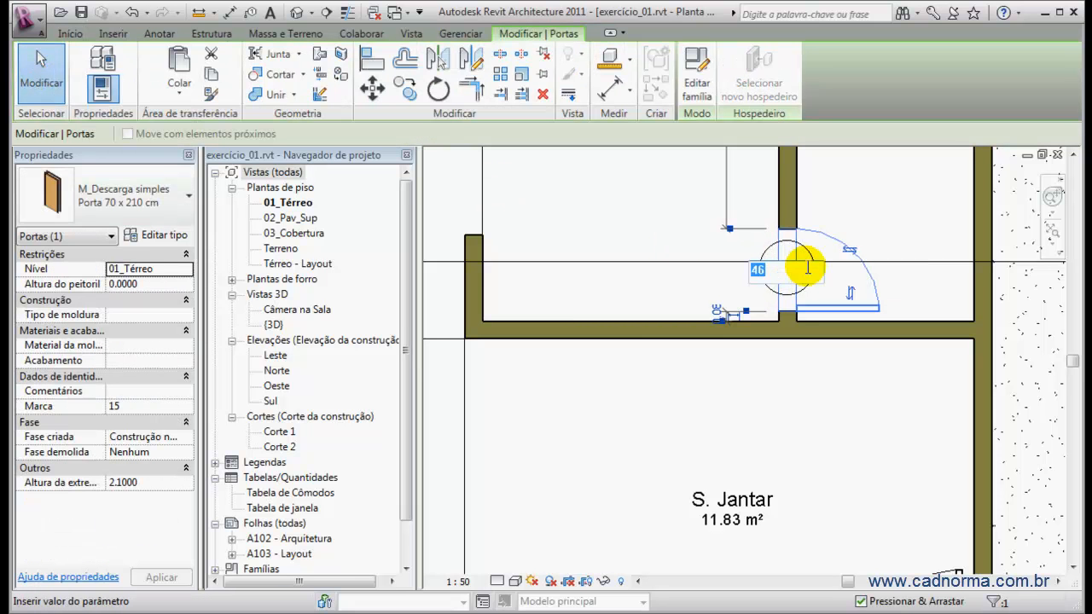
pyautogui.write('P2')
pyautogui.press('Return')
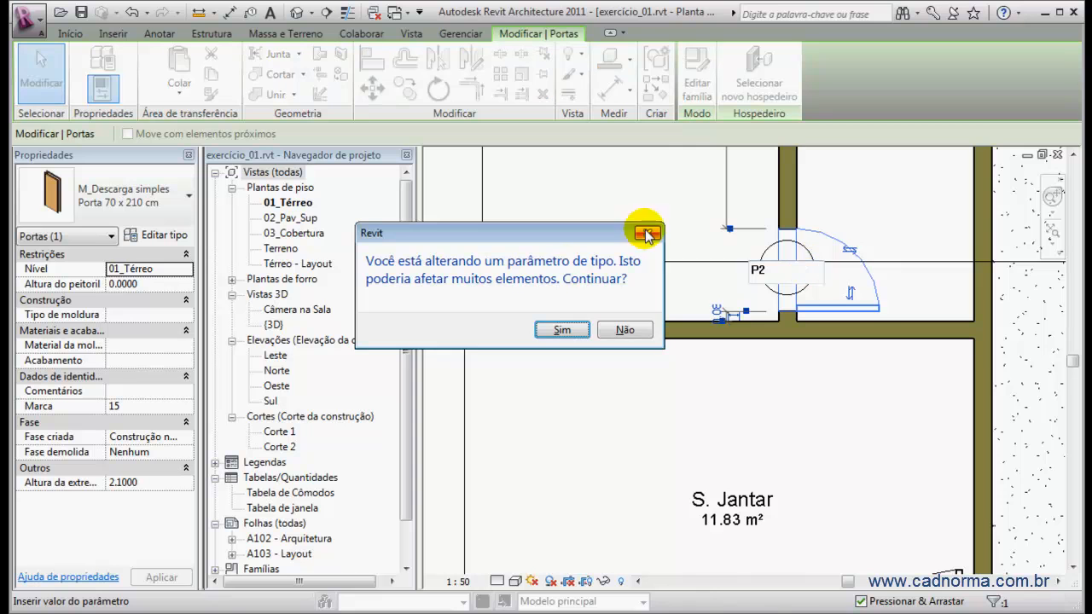
pyautogui.click(546, 325)
# - Place a second tagged Porta 70 x 210 cm door at the upper end of the partition between Cozinha and A. Serv., opening into Cozinha
pyautogui.scroll(-2, 638, 247)
pyautogui.moveTo(638, 248); pyautogui.dragTo(634, 390, button='middle')
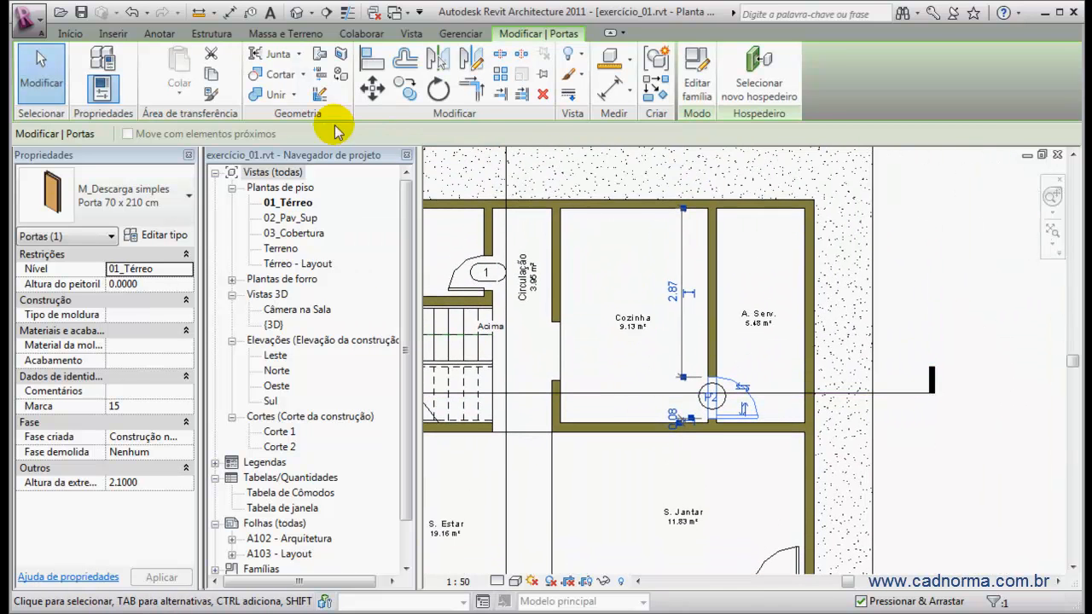
pyautogui.click(72, 34)
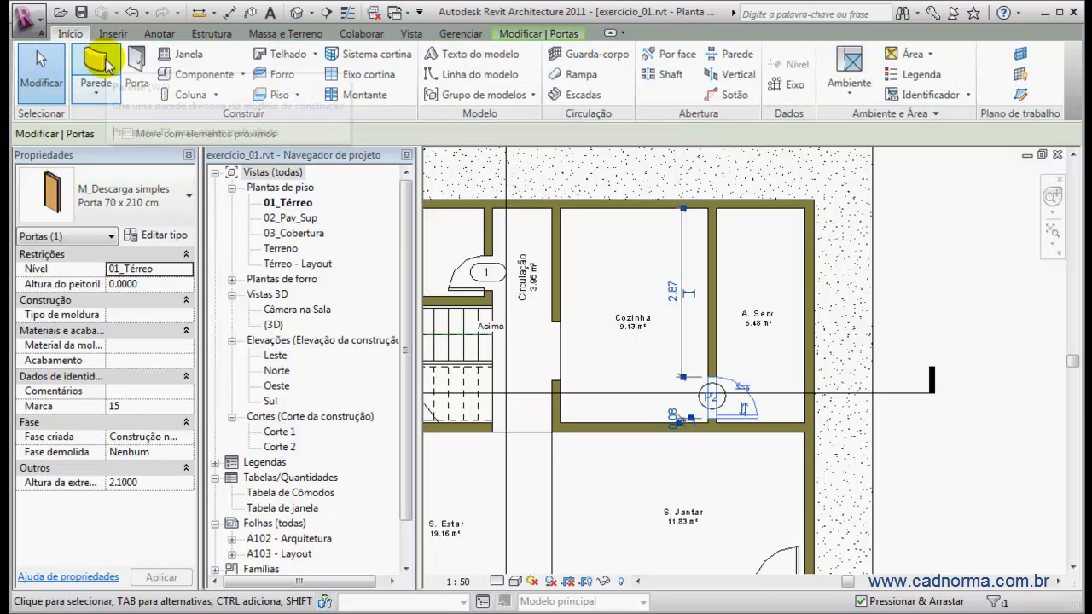
pyautogui.click(136, 68)
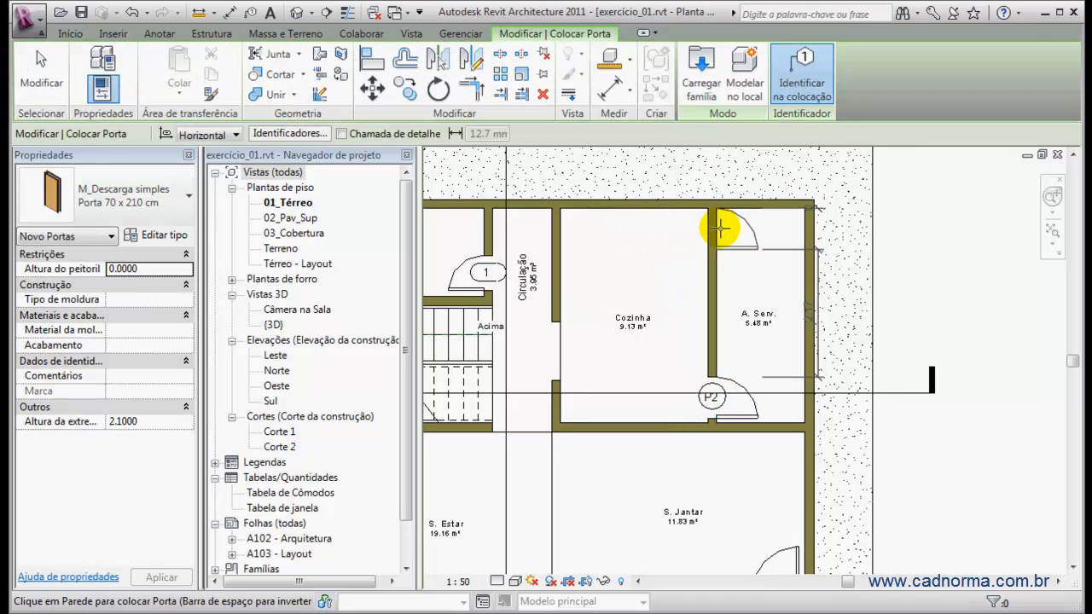
pyautogui.click(714, 232)
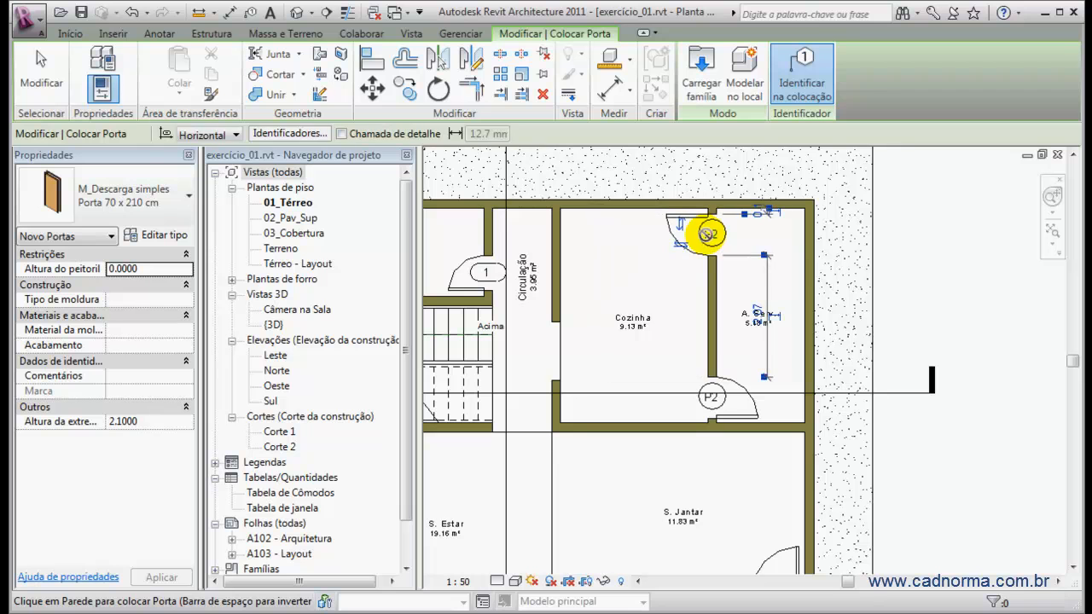
pyautogui.click(41, 73)
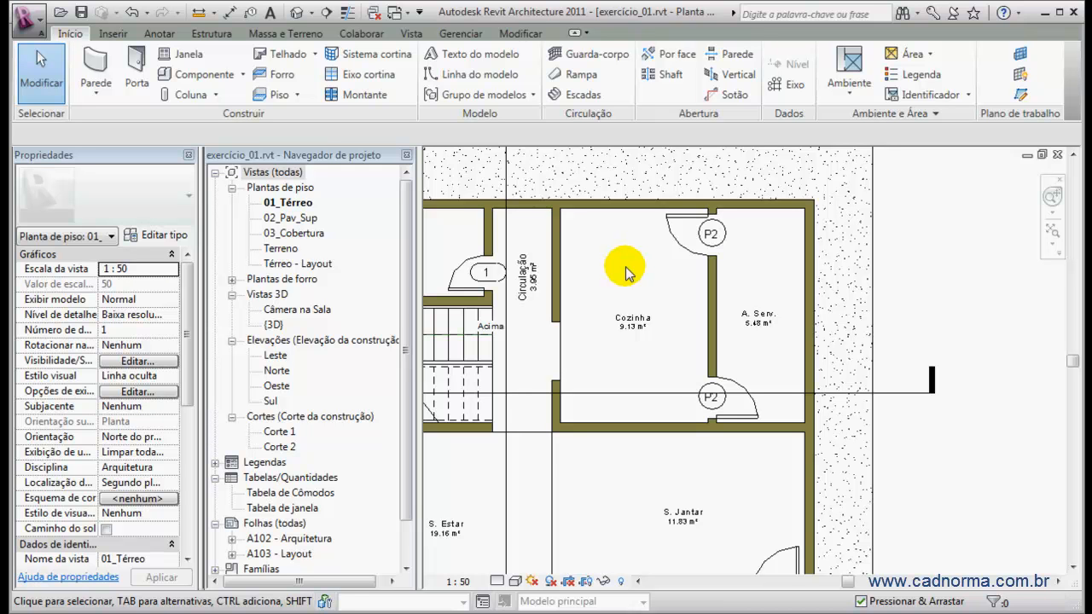
# - From the upper P2 tag's type properties, start loading a family and browse Documentos to Cadnorma_Revit, B - Famílias, 00 - Símbolos Gráficos, Identificadores
pyautogui.scroll(3, 734, 249)
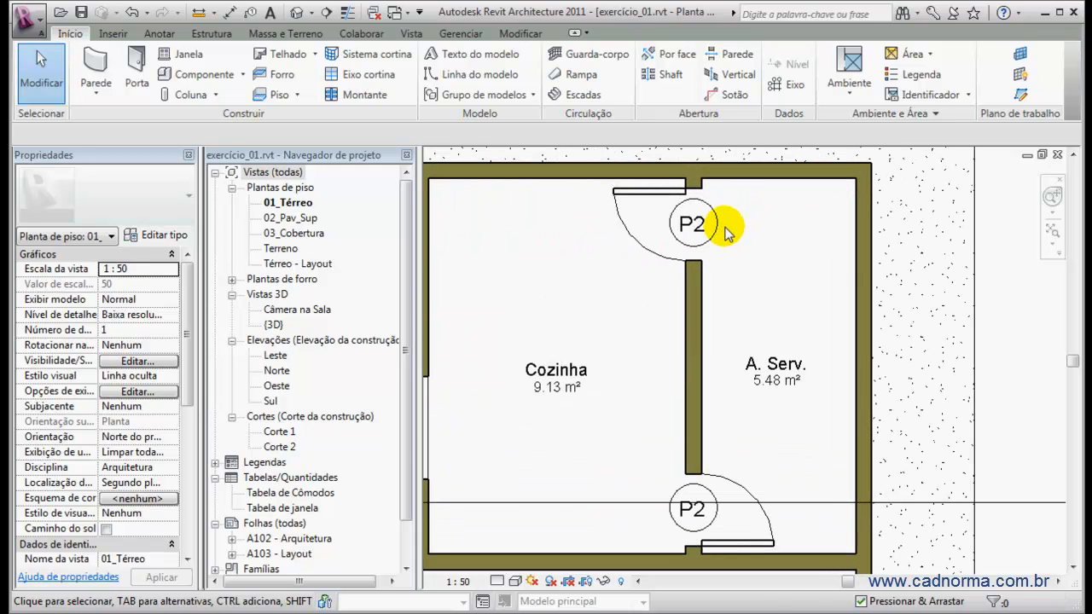
pyautogui.click(714, 232)
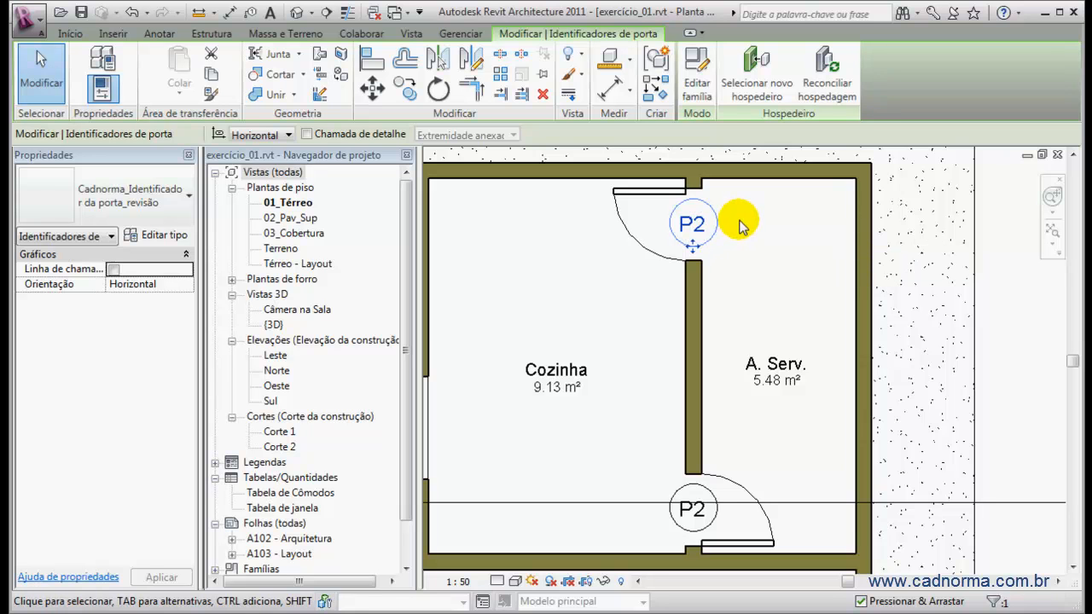
pyautogui.click(157, 237)
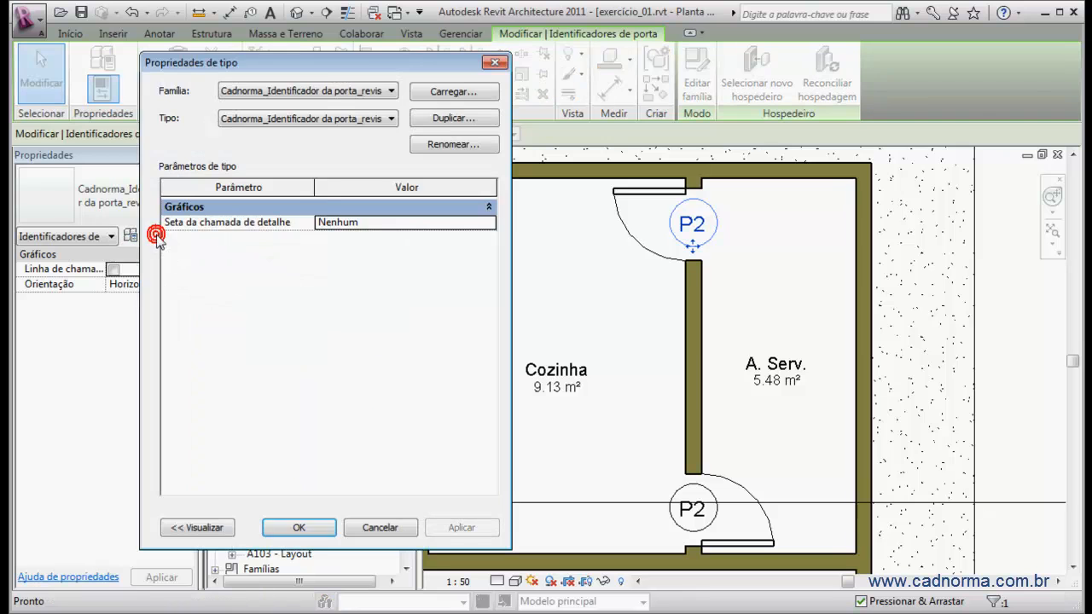
pyautogui.click(449, 93)
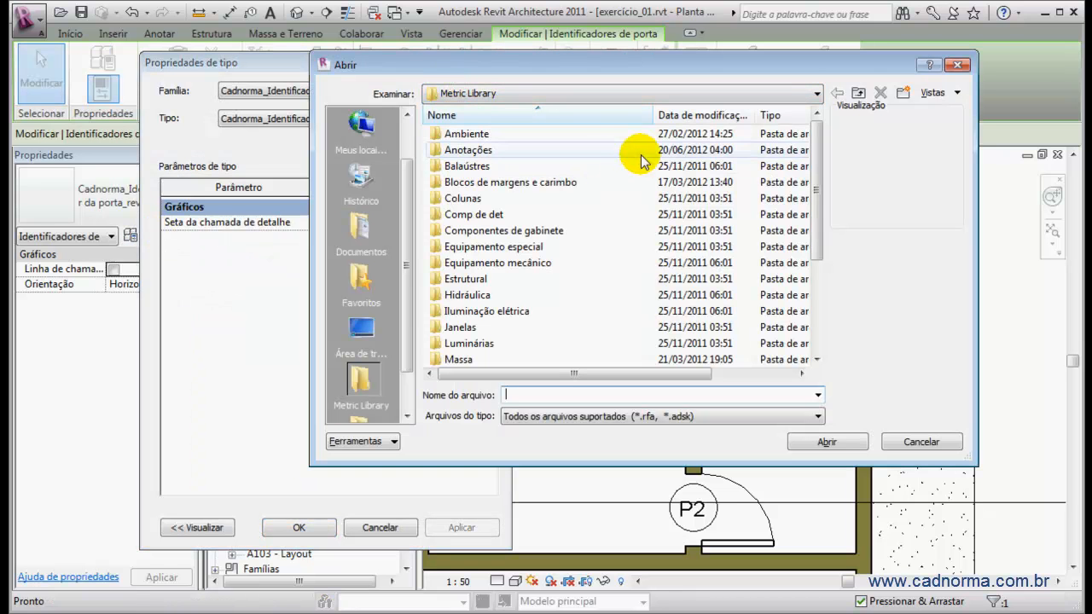
pyautogui.click(390, 250)
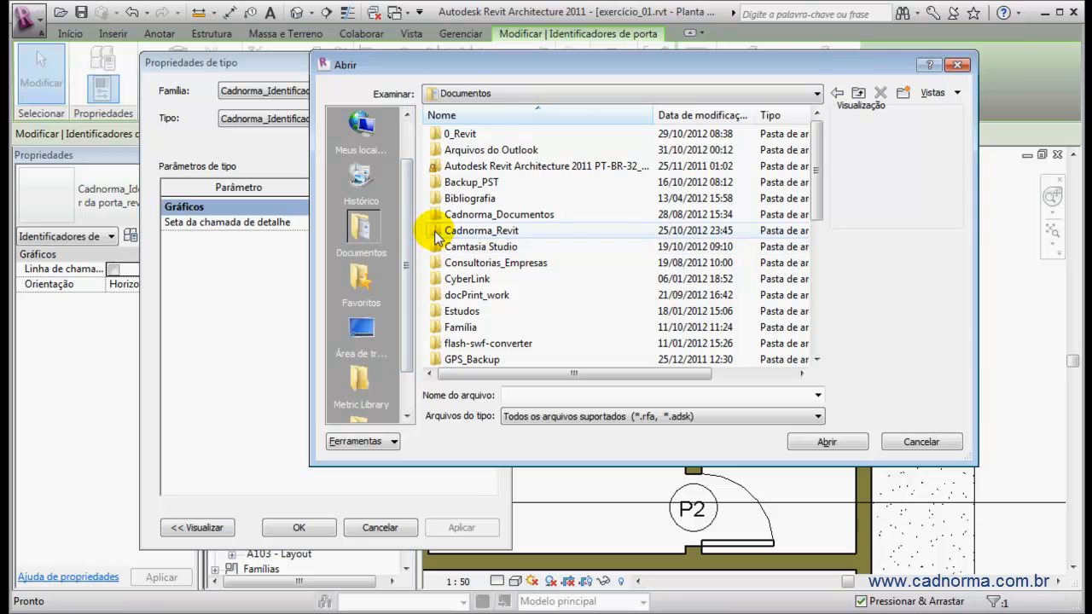
pyautogui.doubleClick(436, 233)
pyautogui.doubleClick(439, 150)
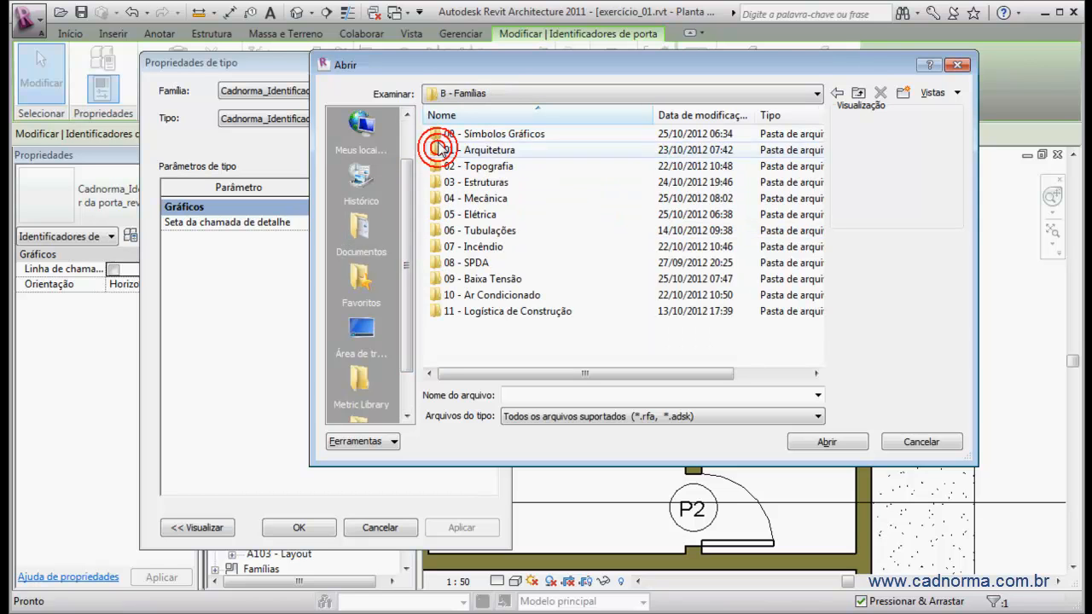
pyautogui.doubleClick(437, 134)
pyautogui.doubleClick(436, 165)
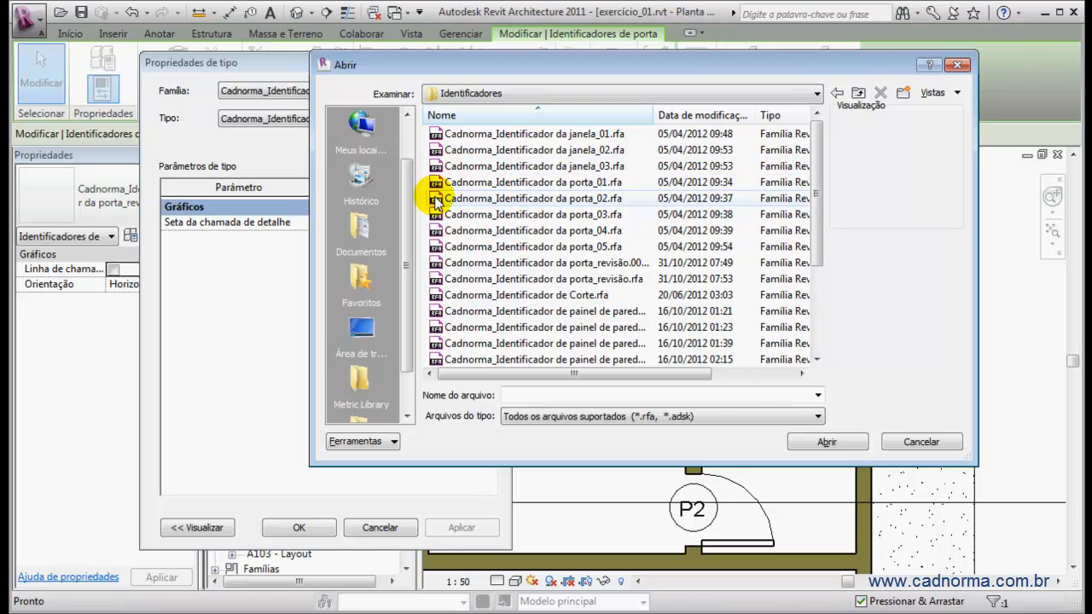
# - Preview the door tag families Cadnorma_Identificador da porta_01 through porta_05
pyautogui.click(433, 182)
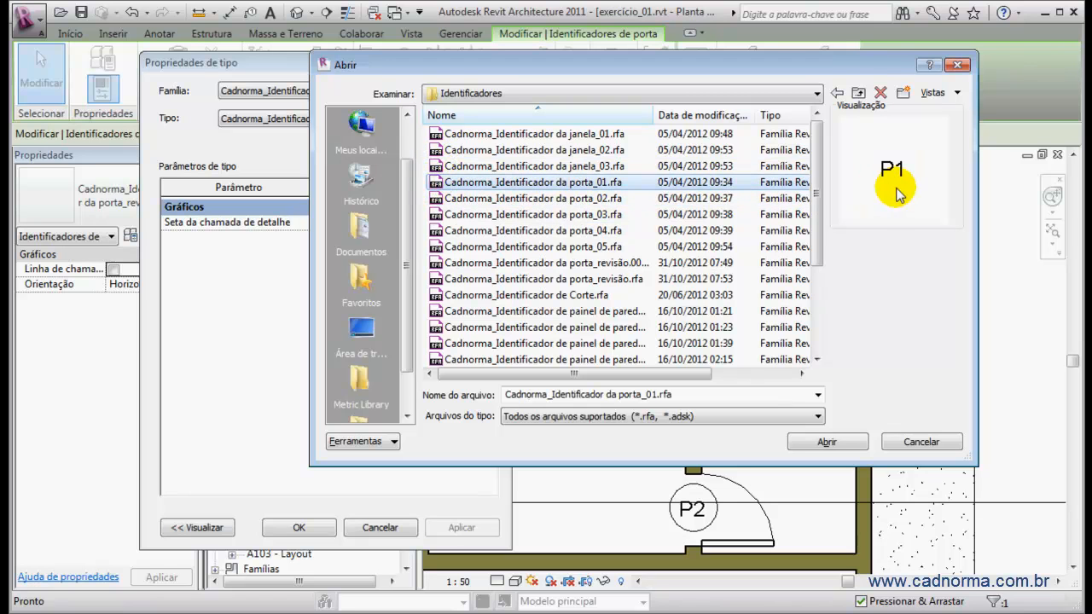
pyautogui.click(573, 199)
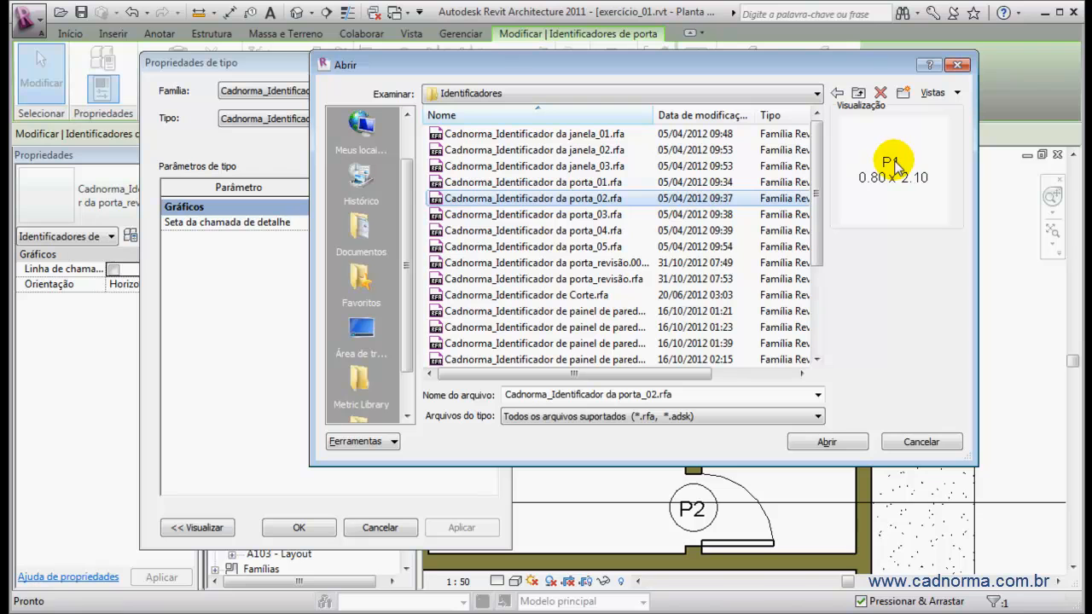
pyautogui.click(579, 216)
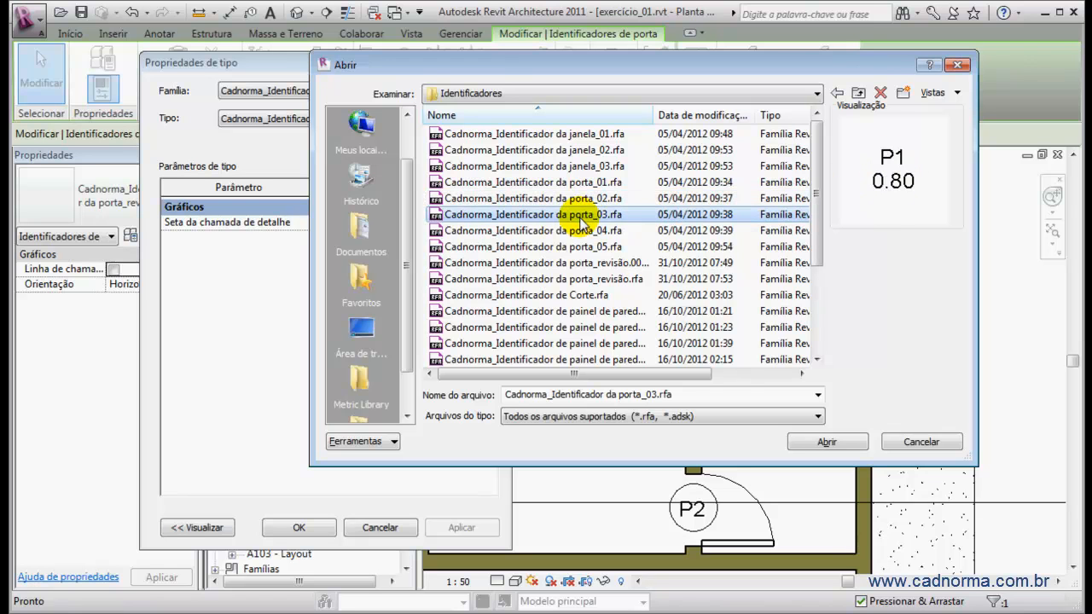
pyautogui.click(570, 231)
pyautogui.click(568, 246)
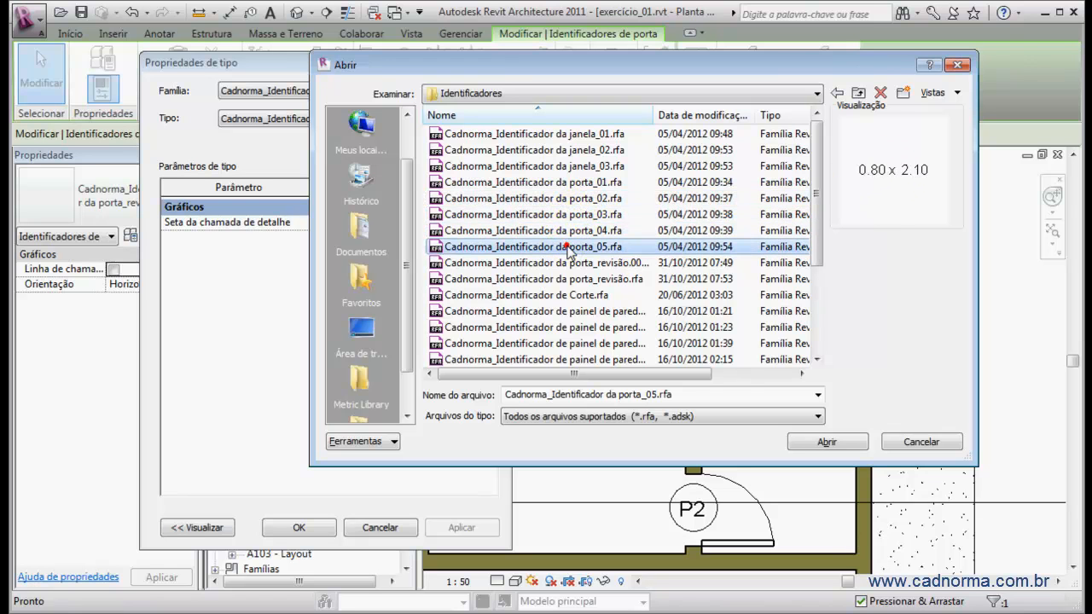
# - Load Cadnorma_Identificador da porta_02.rfa and apply it to the upper P2 door tag
pyautogui.click(563, 199)
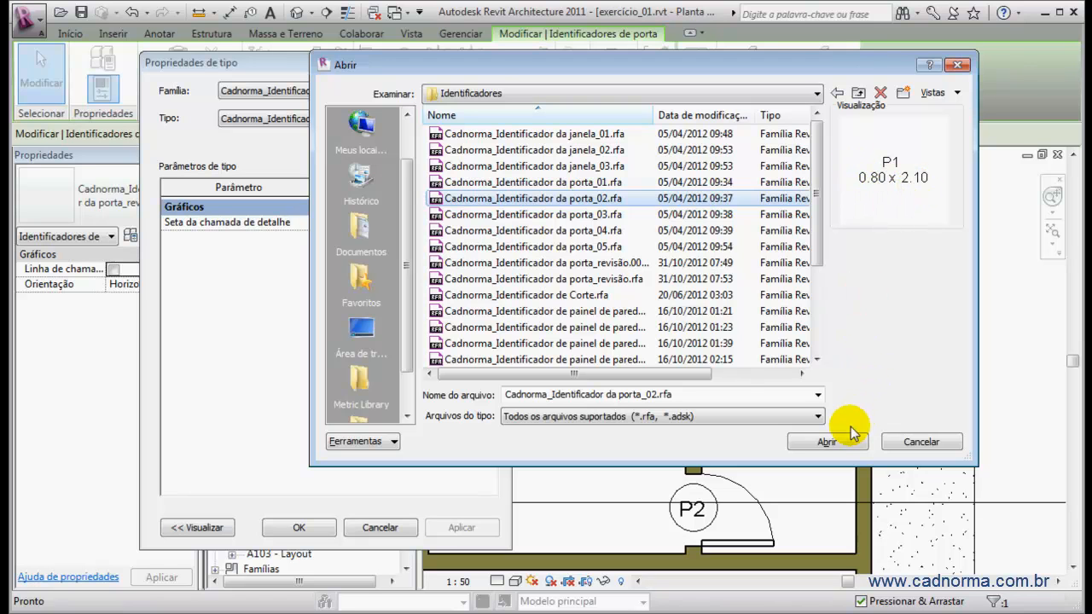
pyautogui.click(827, 442)
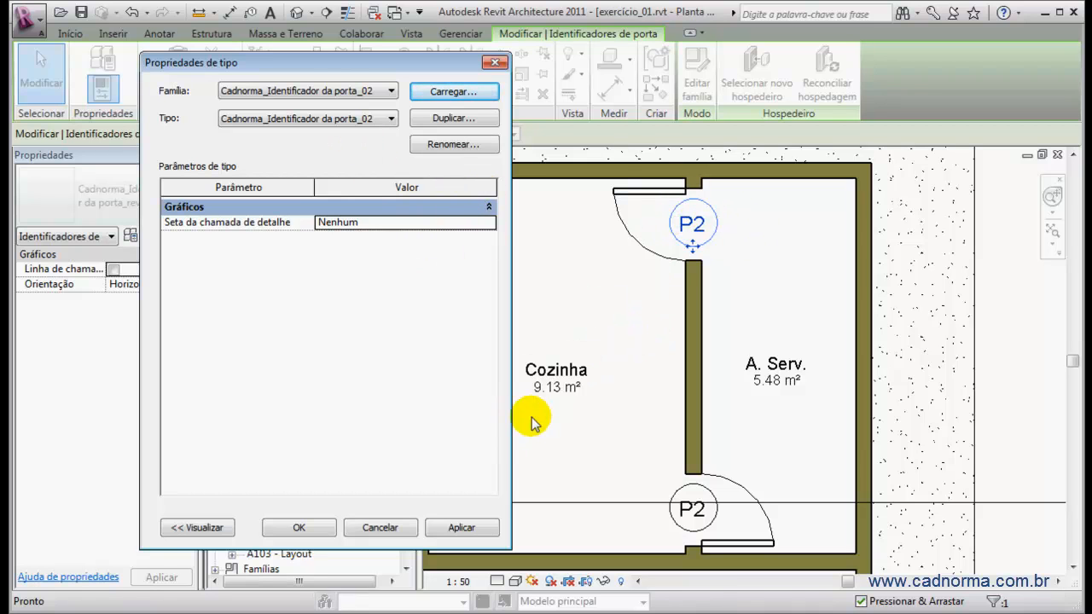
pyautogui.click(461, 528)
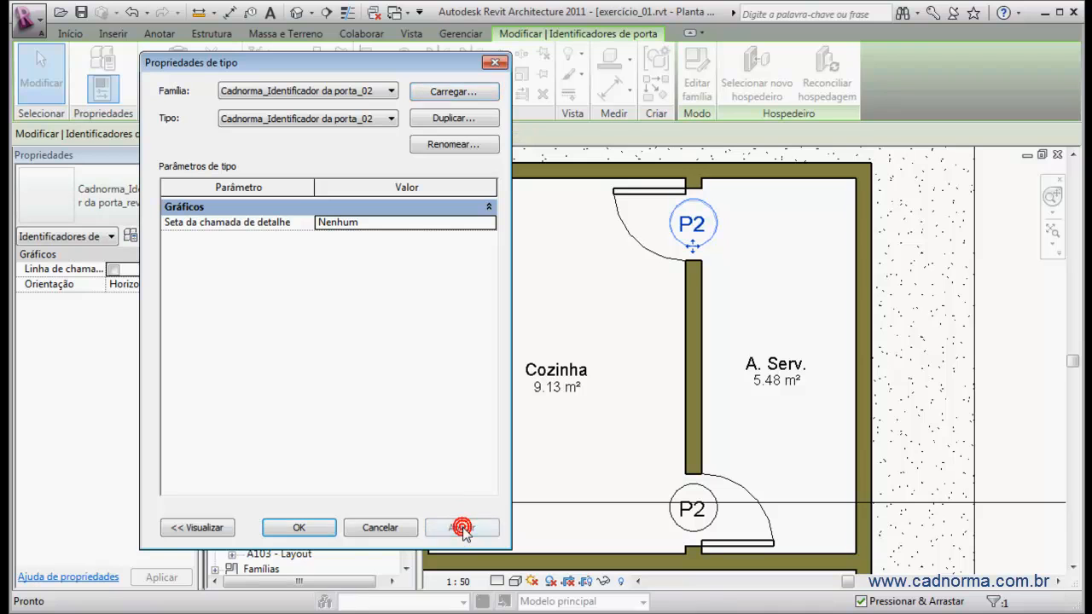
pyautogui.click(306, 526)
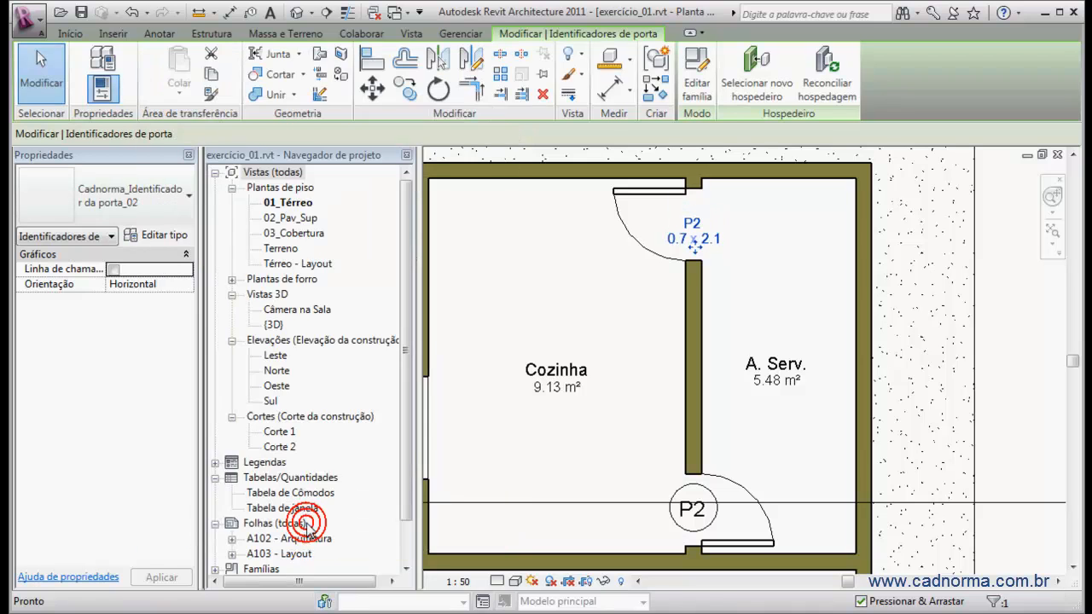
pyautogui.click(787, 221)
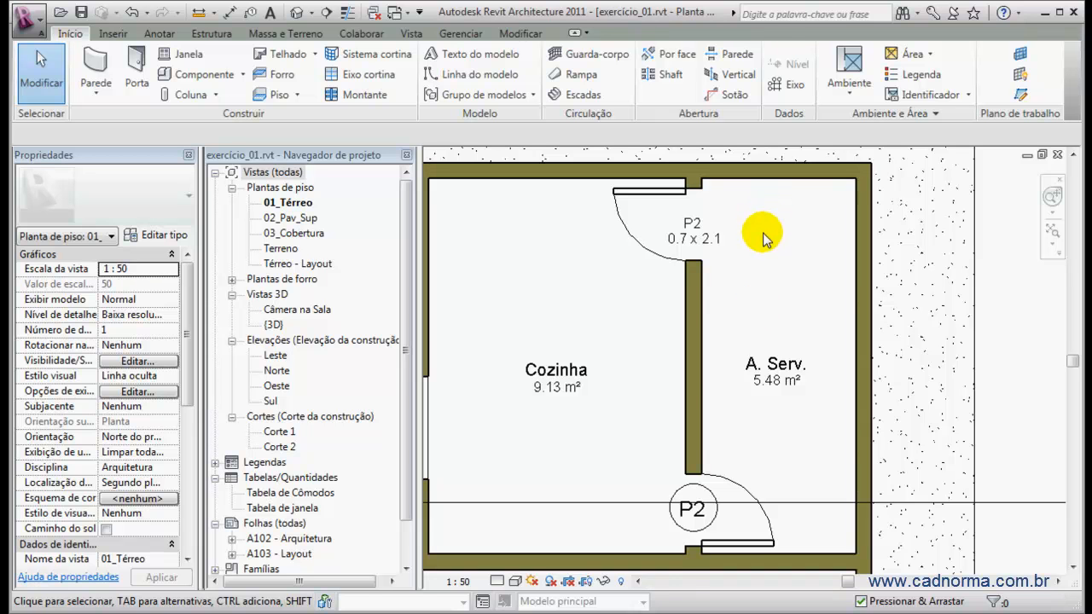
# - Change the type of the lower P2 door tag to Cadnorma_Identificador da porta_02
pyautogui.click(712, 505)
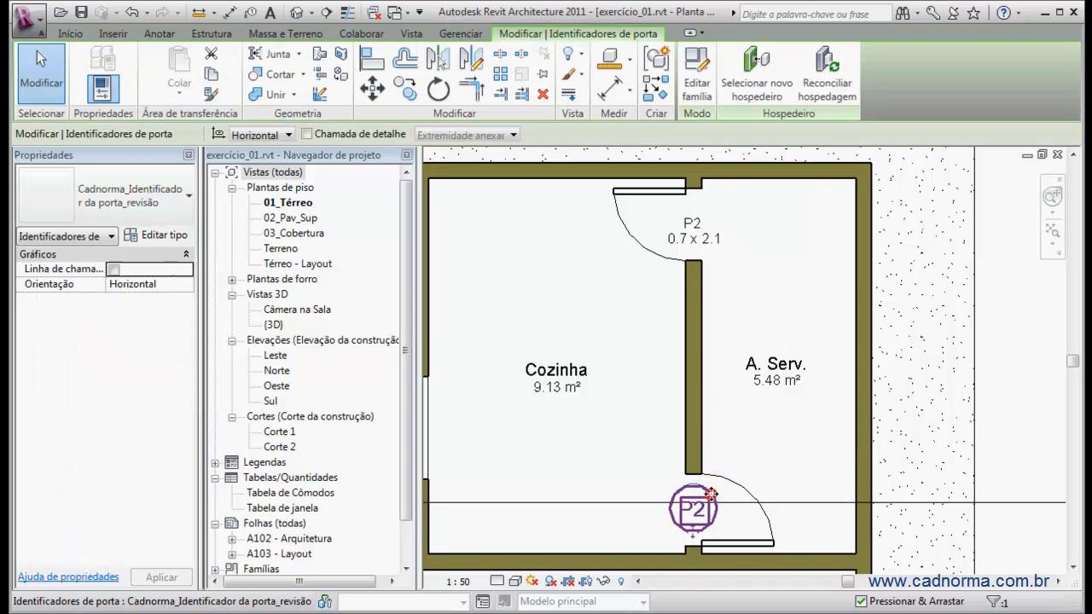
pyautogui.click(189, 209)
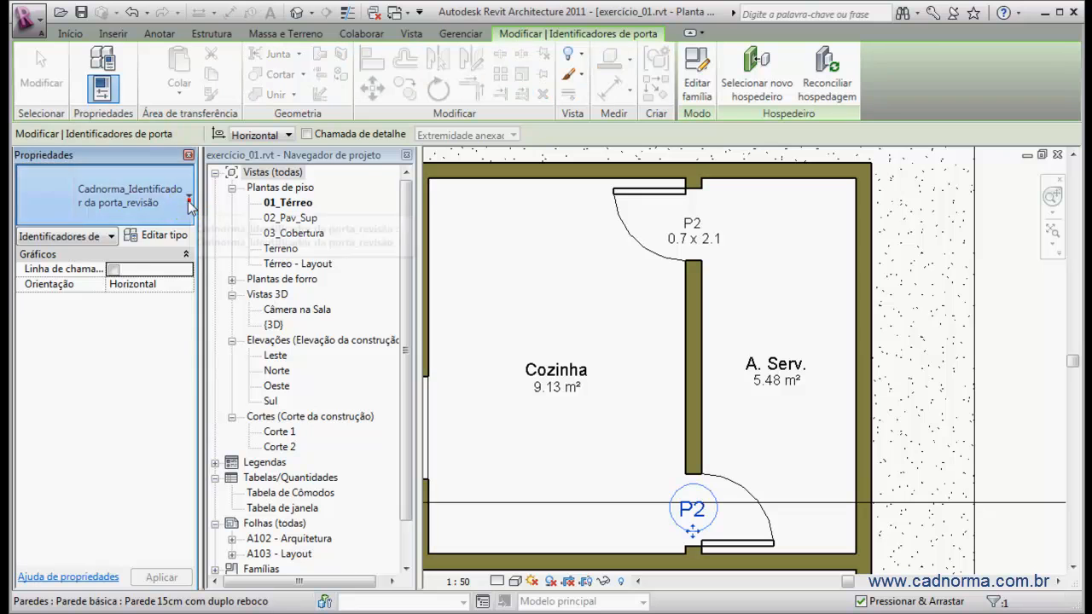
pyautogui.click(188, 256)
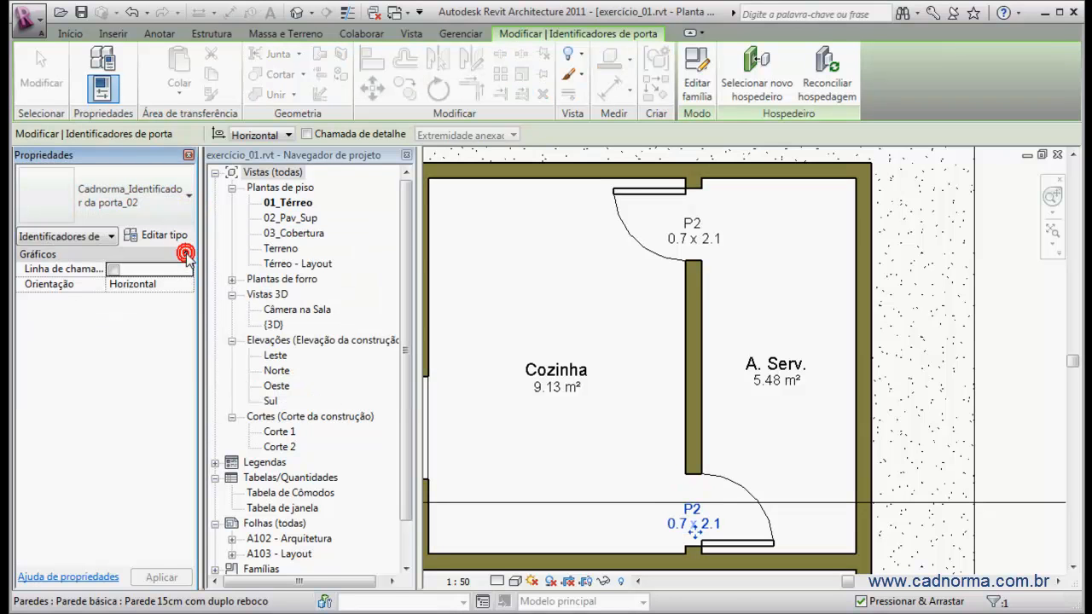
# - Select all instances of the circled P1 door tag in the entire project and change their type to Cadnorma_Identificador da porta_02
pyautogui.scroll(-3, 563, 249)
pyautogui.moveTo(548, 288); pyautogui.dragTo(587, 128, button='middle')
pyautogui.click(574, 363)
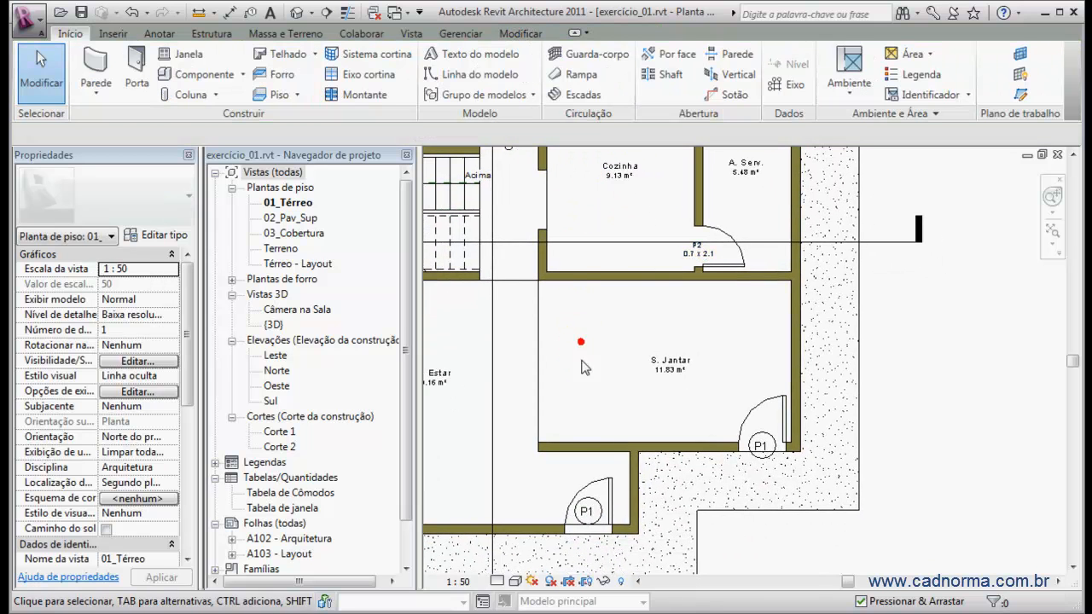
pyautogui.click(599, 510)
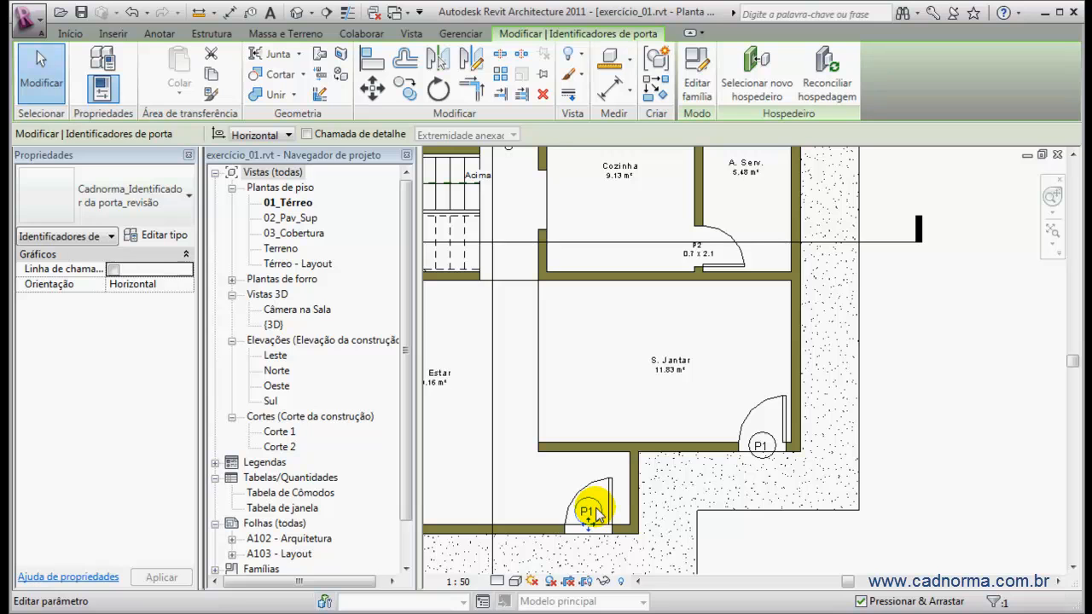
pyautogui.rightClick(597, 513)
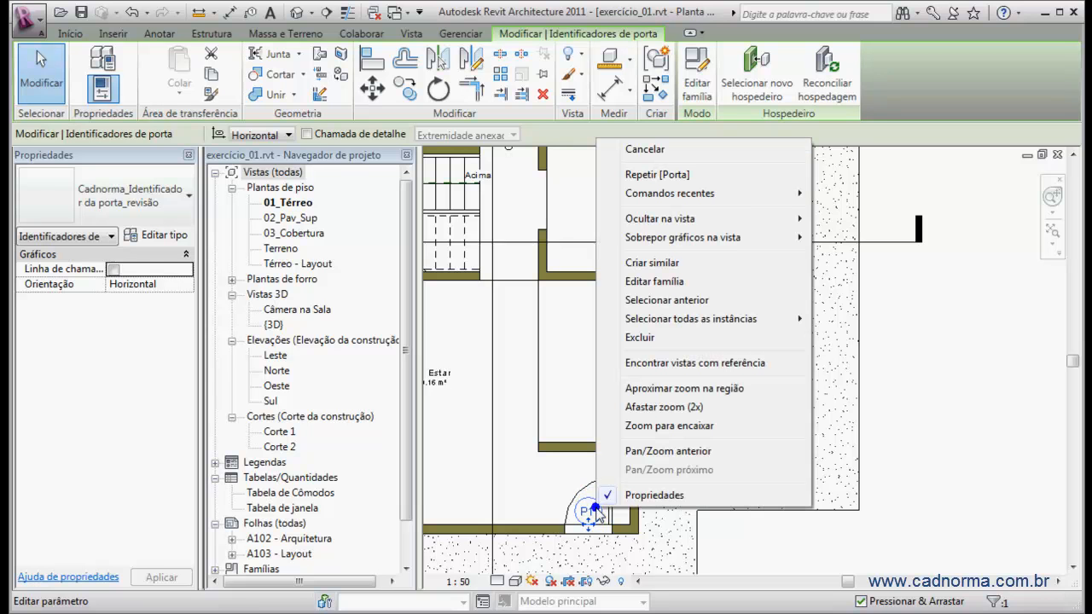
pyautogui.moveTo(730, 319)
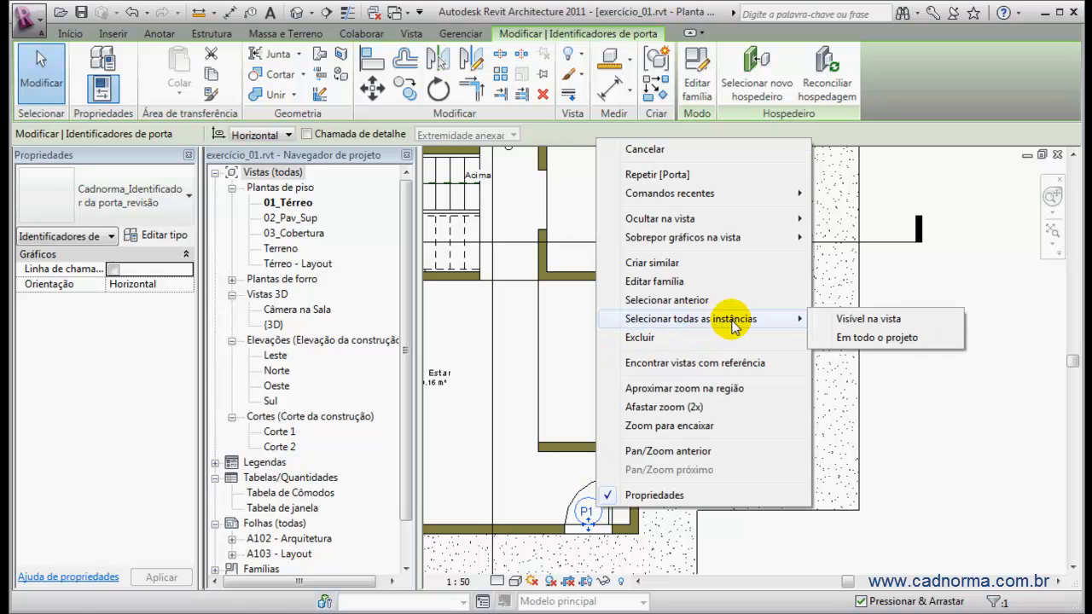
pyautogui.click(872, 338)
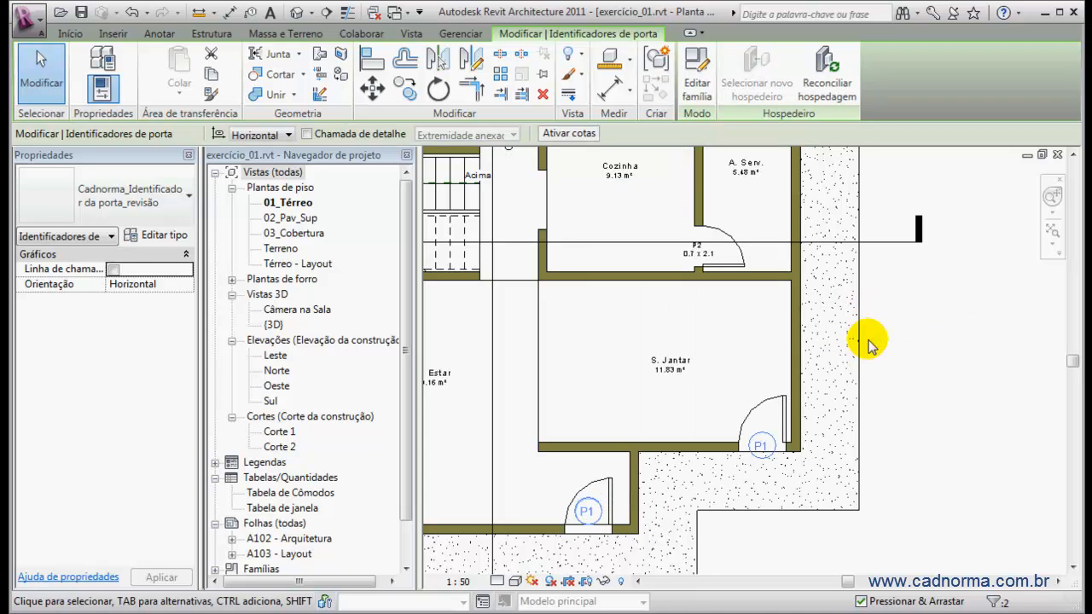
pyautogui.click(191, 198)
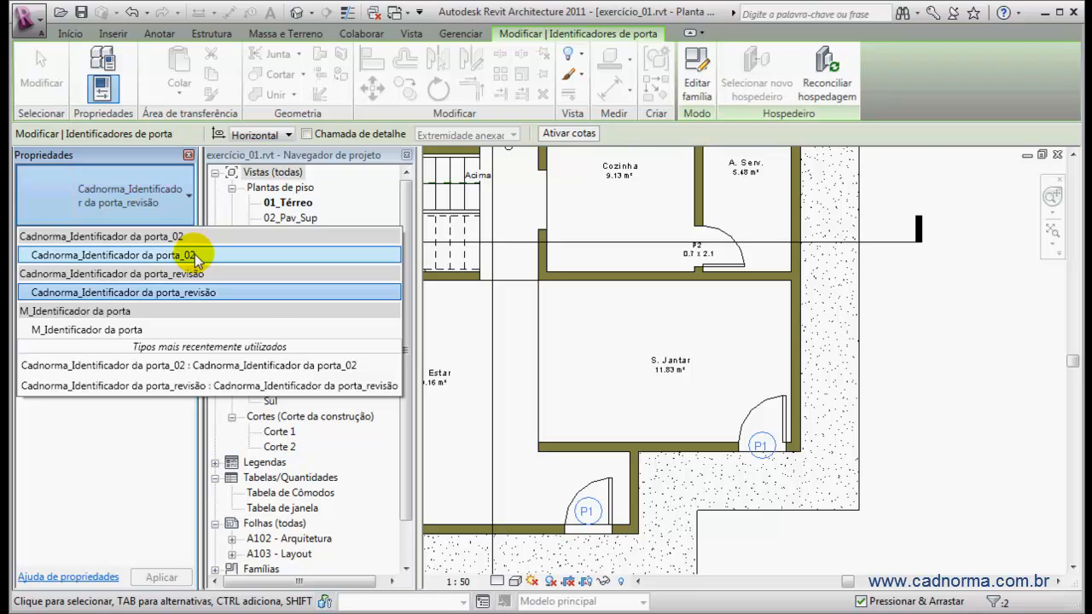
pyautogui.click(194, 254)
pyautogui.click(619, 344)
# - Move the P1 door tag at the S. Jantar door into the door swing and set its orientation to Vertical
pyautogui.scroll(5, 738, 432)
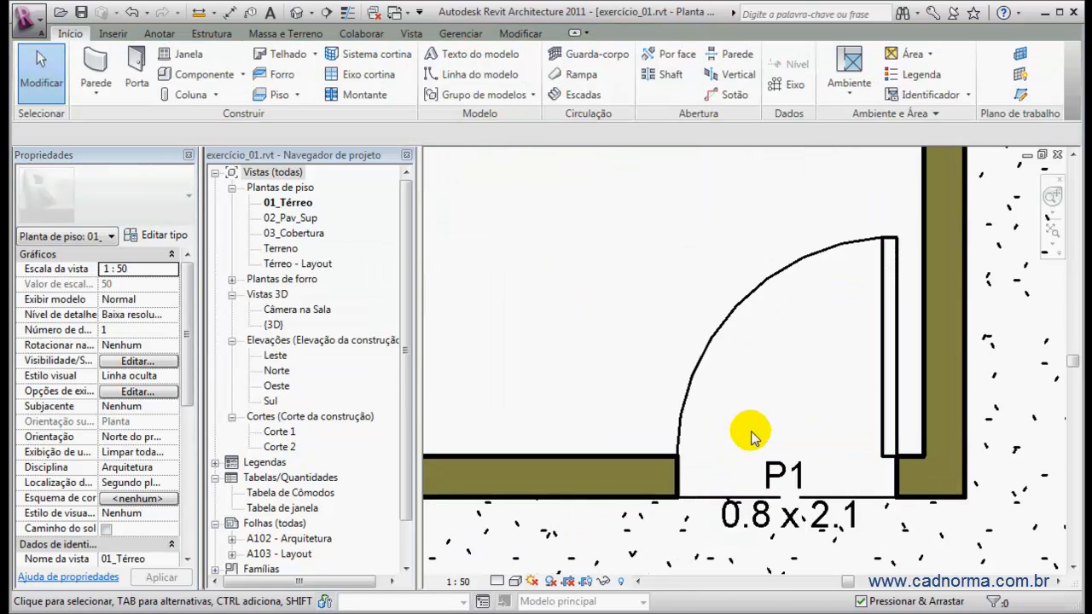
pyautogui.moveTo(774, 463); pyautogui.dragTo(778, 358)
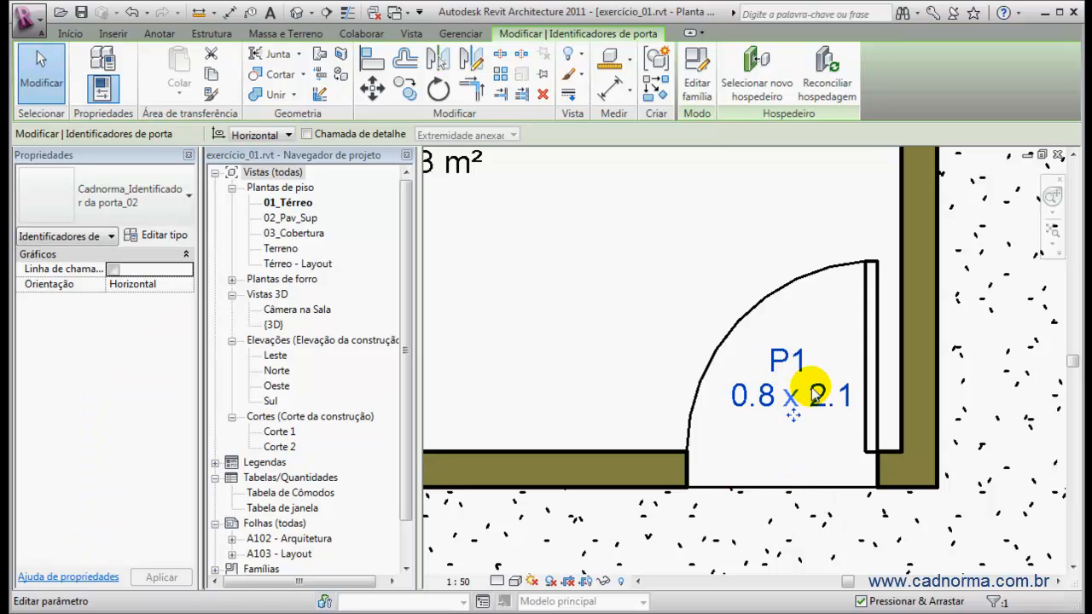
pyautogui.click(288, 135)
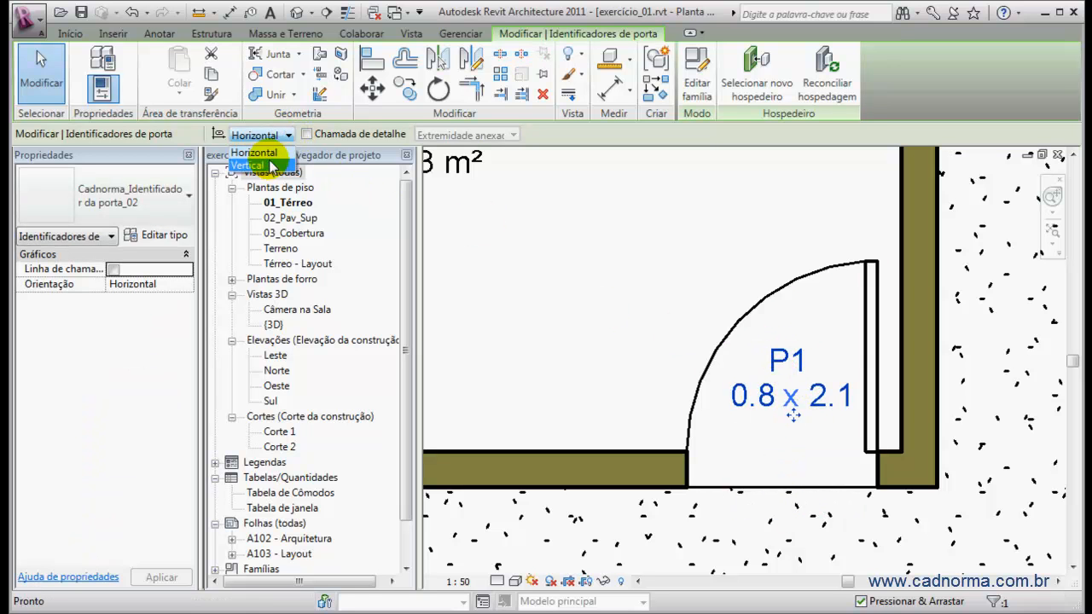
pyautogui.click(270, 165)
pyautogui.scroll(-2, 601, 239)
pyautogui.click(616, 243)
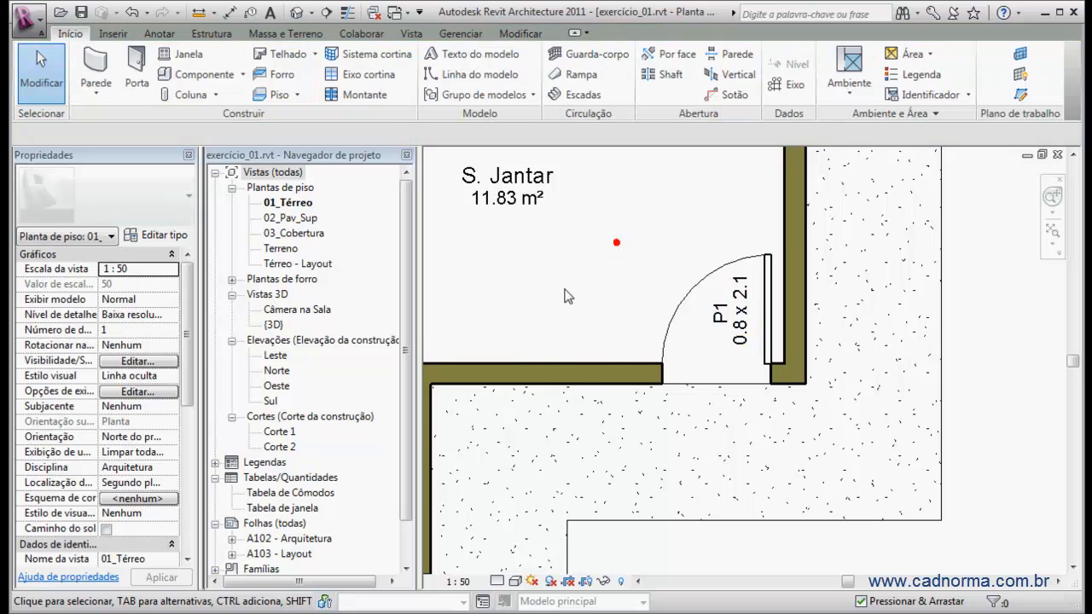
# - Open the tag family of the lower P2 door for editing and move its P1 label slightly upward
pyautogui.scroll(-2, 565, 296)
pyautogui.moveTo(558, 281); pyautogui.dragTo(653, 290, button='middle')
pyautogui.scroll(-3, 791, 288)
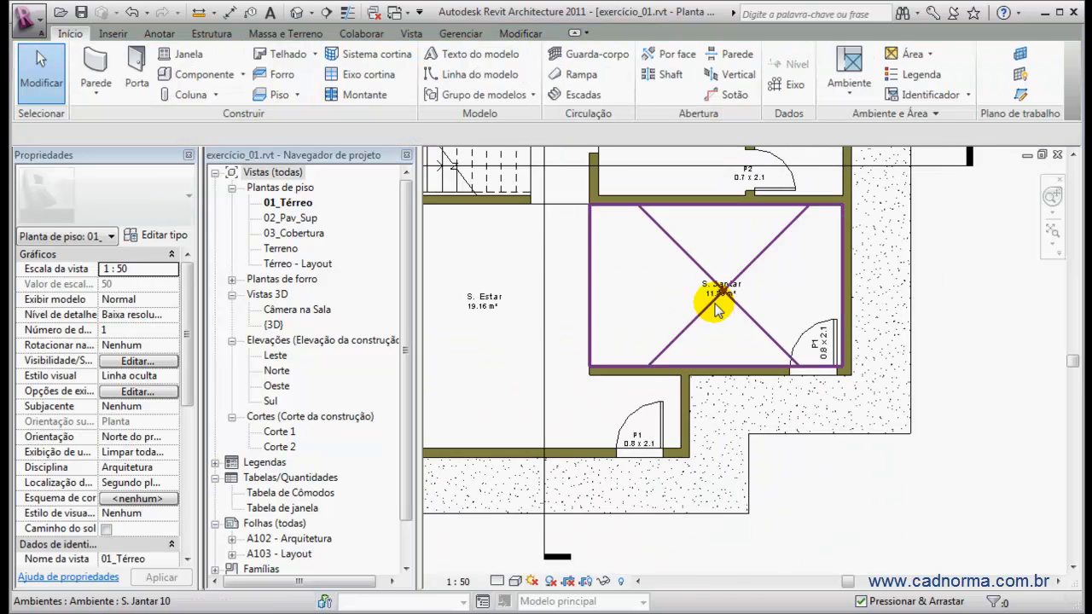
pyautogui.scroll(-2, 708, 376)
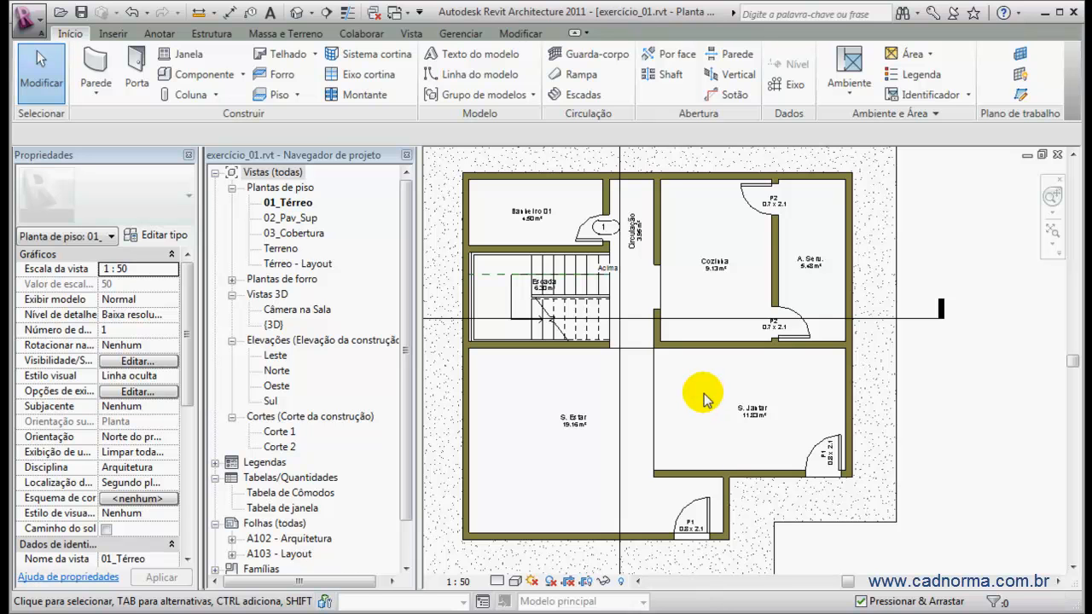
pyautogui.scroll(6, 704, 397)
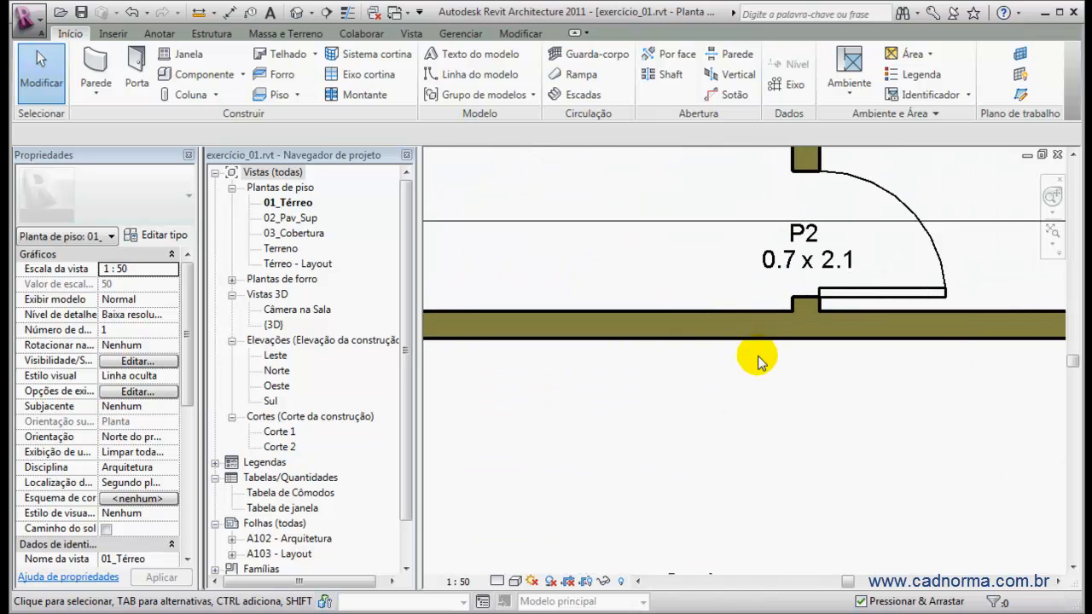
pyautogui.click(772, 269)
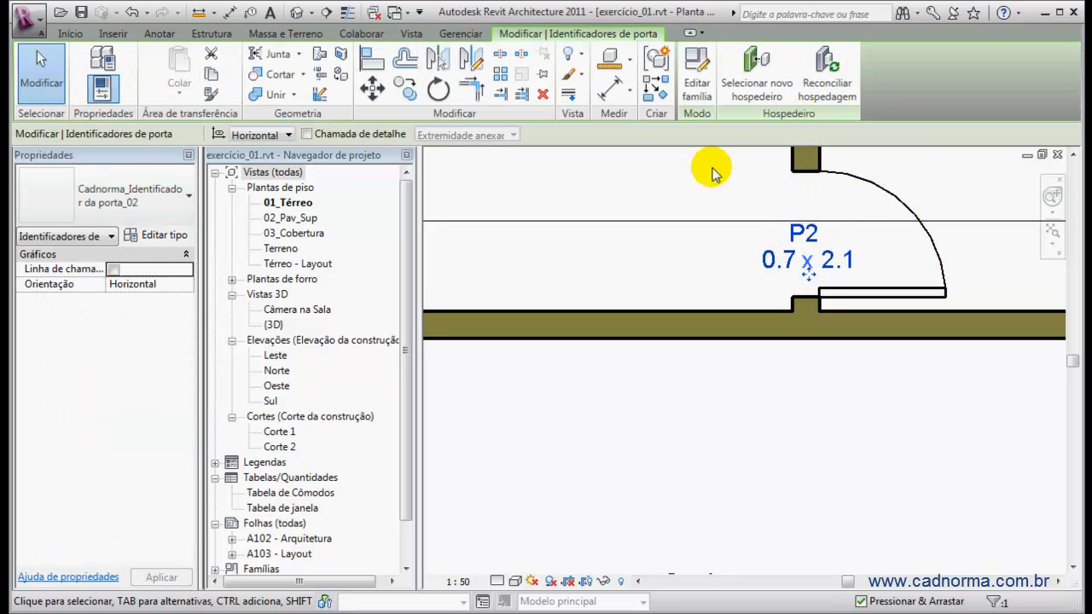
pyautogui.click(697, 85)
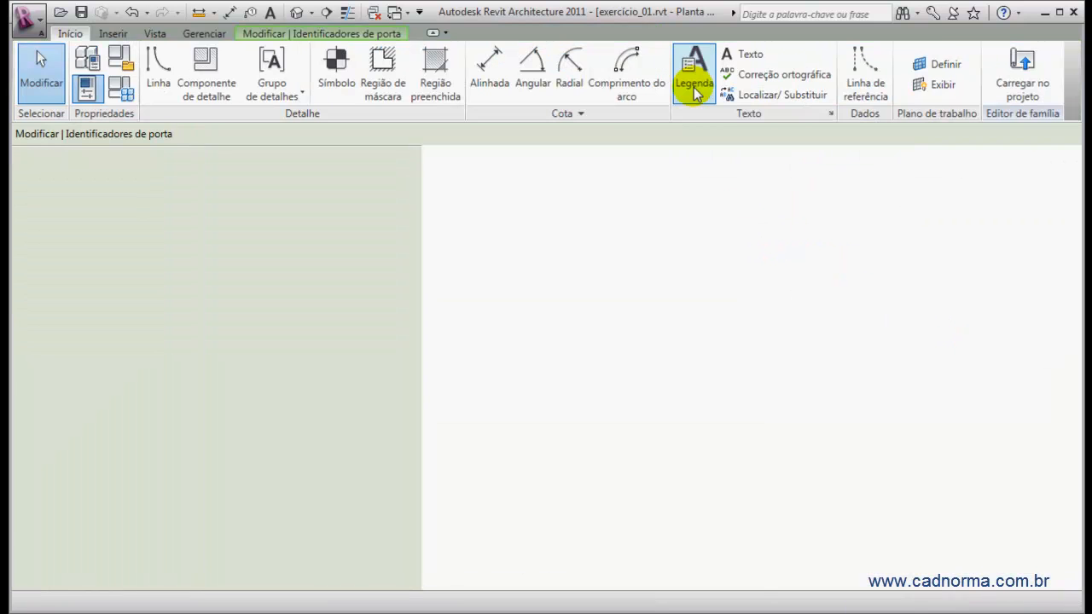
pyautogui.click(695, 86)
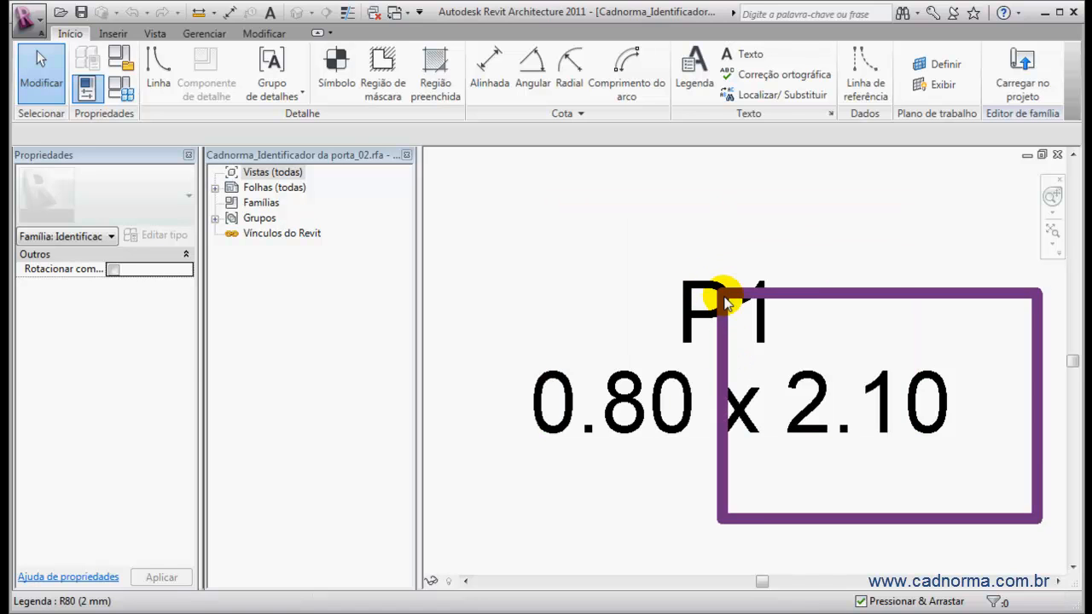
pyautogui.moveTo(713, 289); pyautogui.dragTo(710, 270)
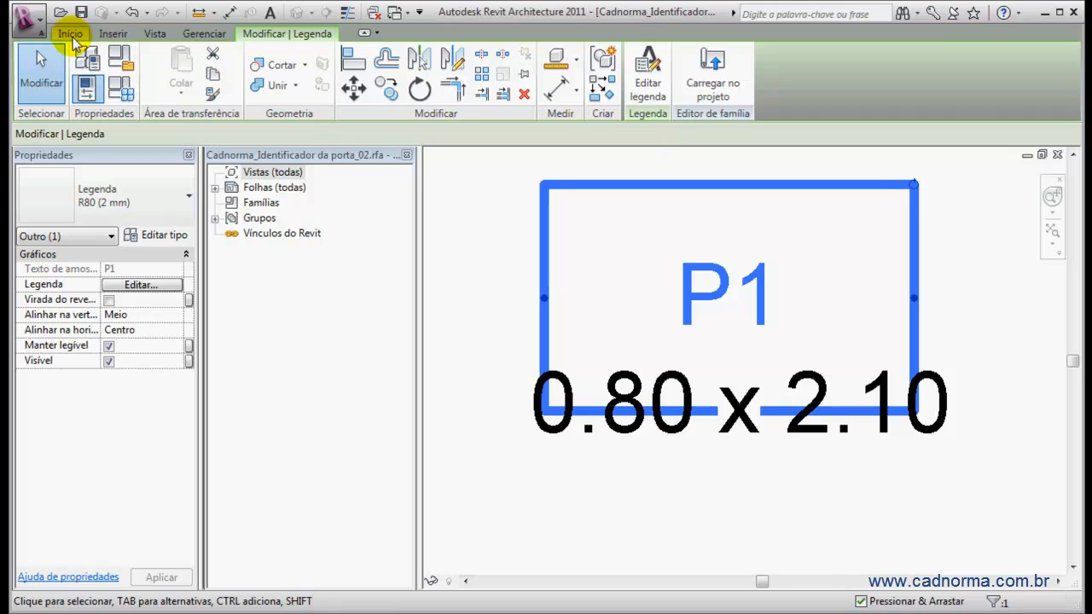
# - Draw a circle with a radius of about 2.8 centred on the P1 label
pyautogui.click(71, 34)
pyautogui.click(156, 66)
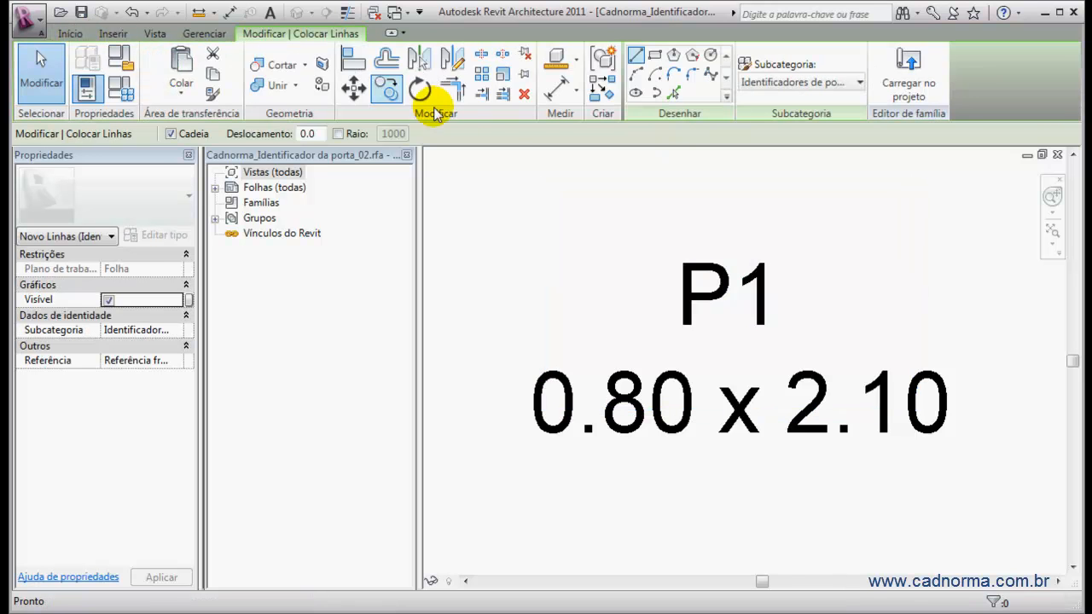
pyautogui.click(709, 55)
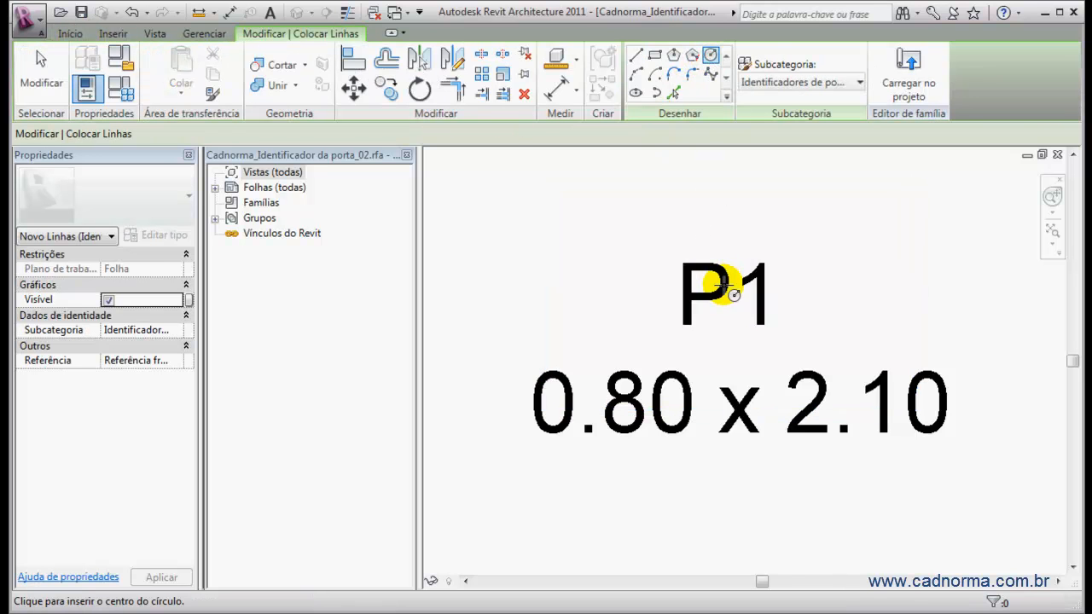
pyautogui.click(729, 291)
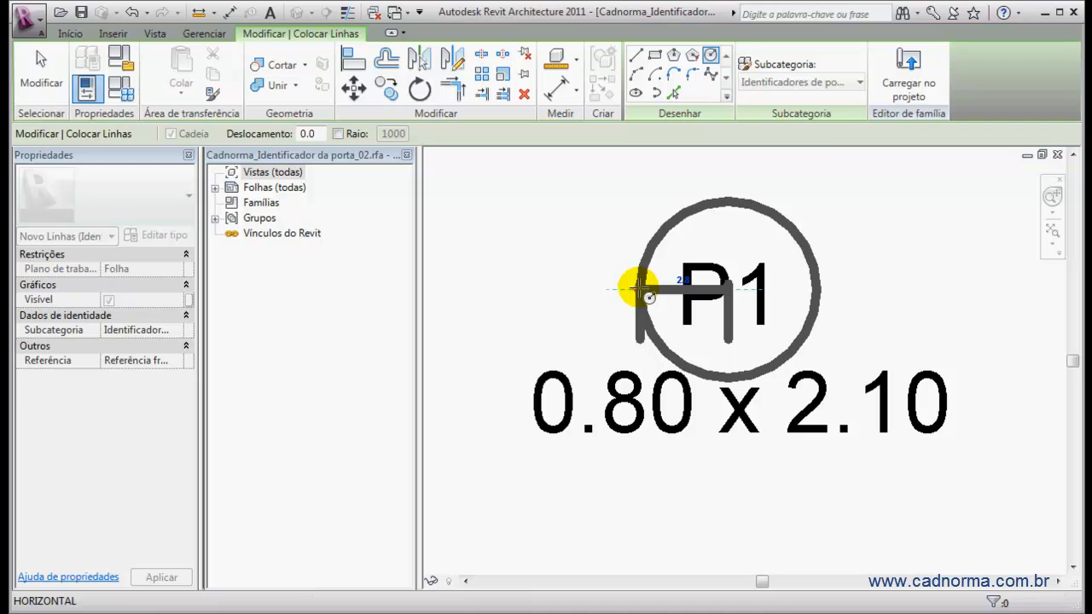
pyautogui.click(641, 290)
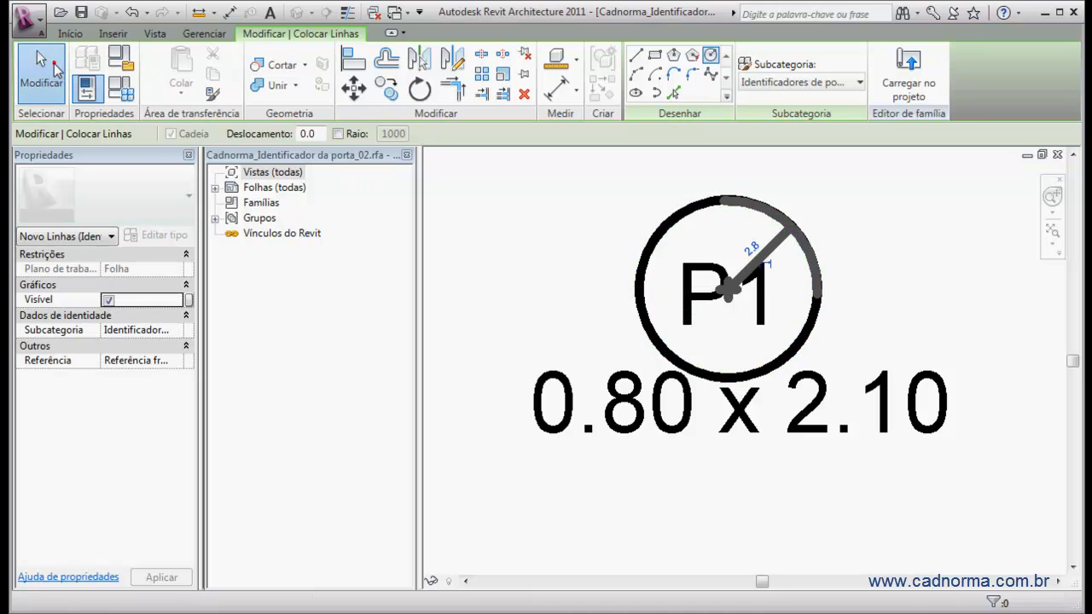
pyautogui.click(41, 73)
# - Select the circle together with the P1 label and move both slightly up, away from the 0.80 x 2.10 label
pyautogui.moveTo(836, 226); pyautogui.dragTo(725, 287)
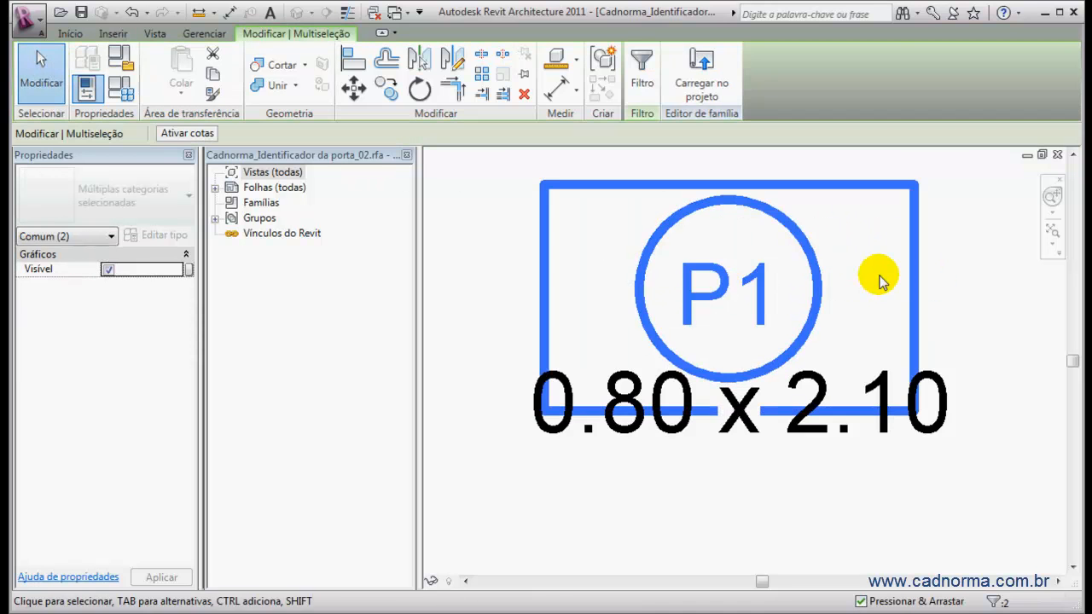
pyautogui.click(930, 272)
pyautogui.moveTo(862, 230); pyautogui.dragTo(708, 254)
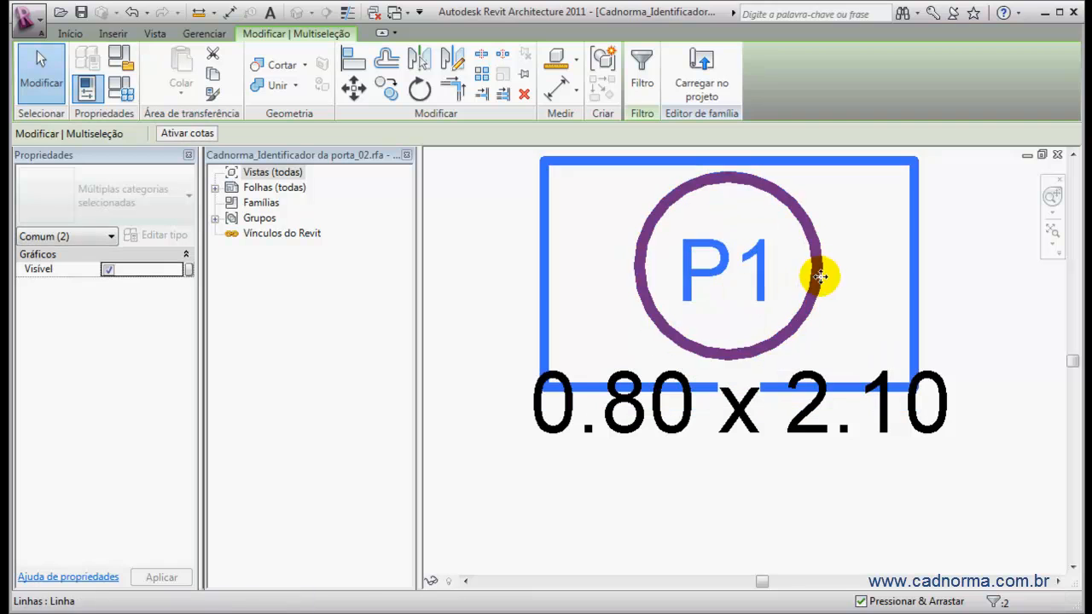
pyautogui.click(498, 243)
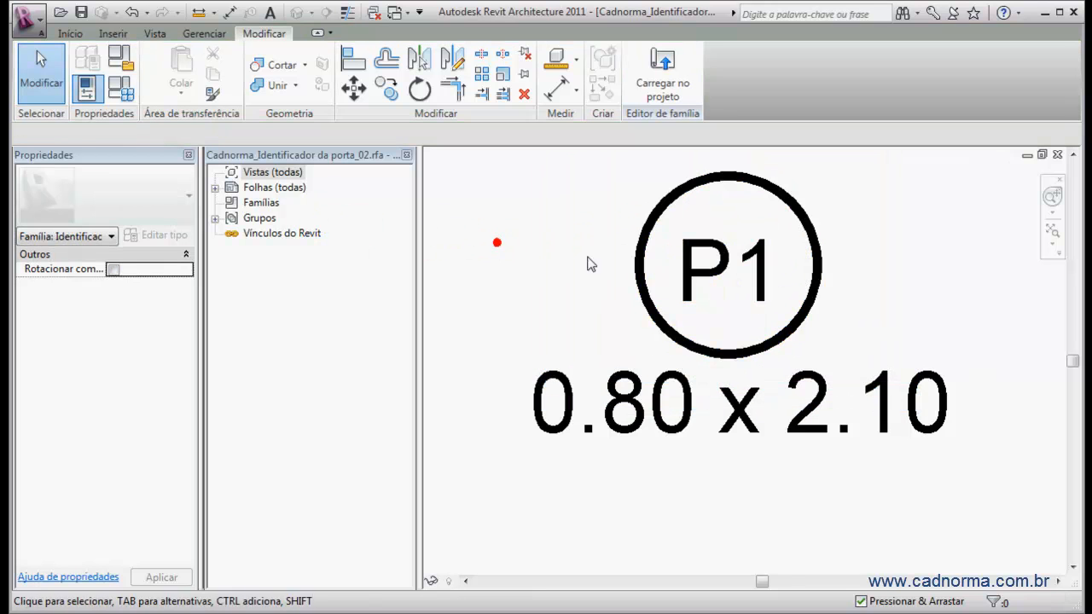
# - Change the sample value of the Marca de tipo parameter in the circled label to P88
pyautogui.click(724, 262)
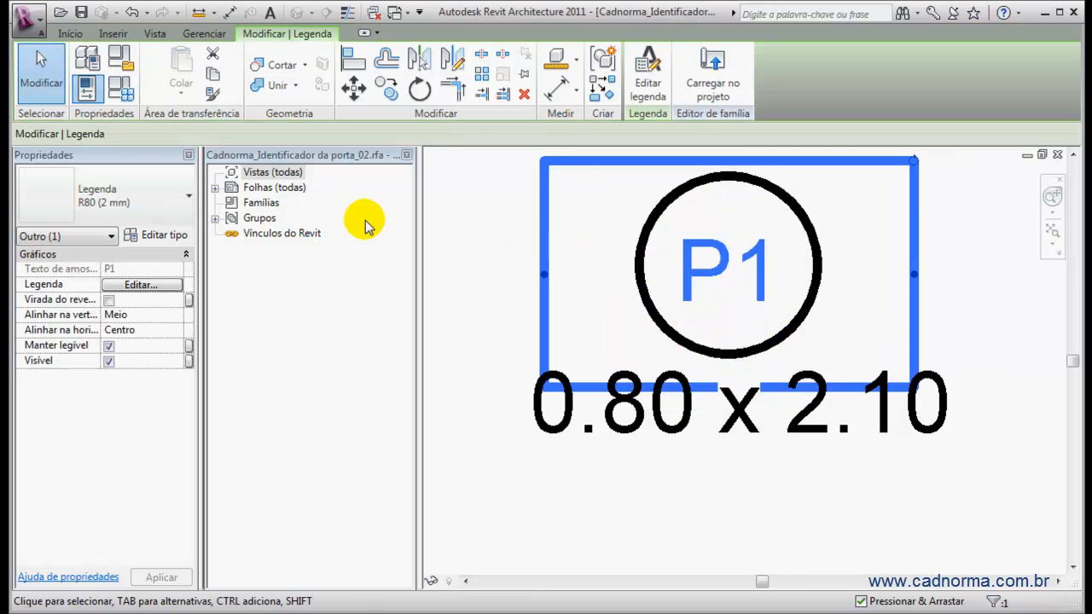
pyautogui.click(140, 285)
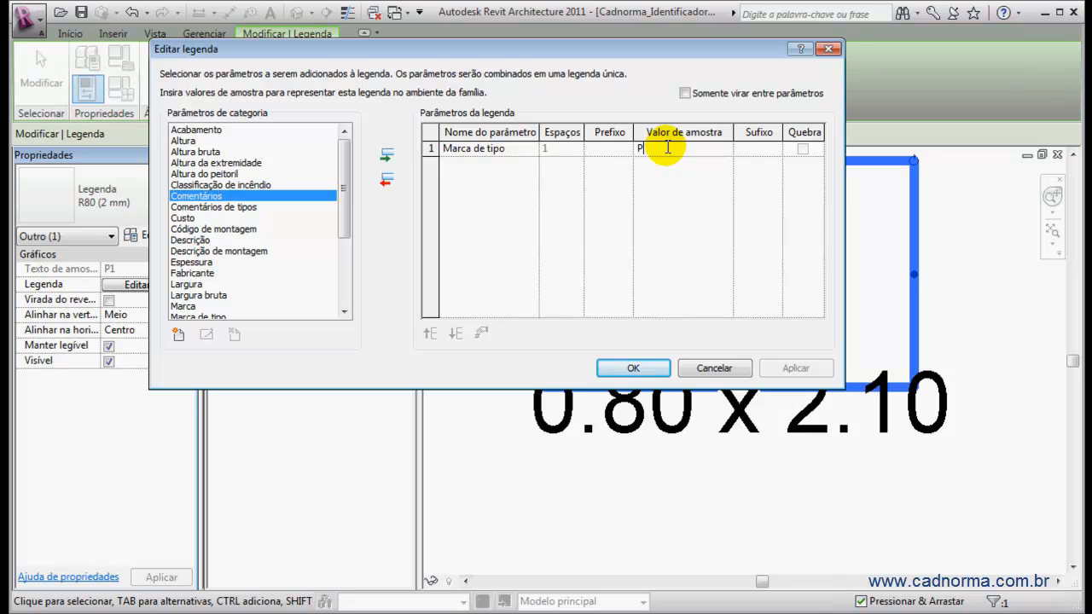
pyautogui.click(632, 368)
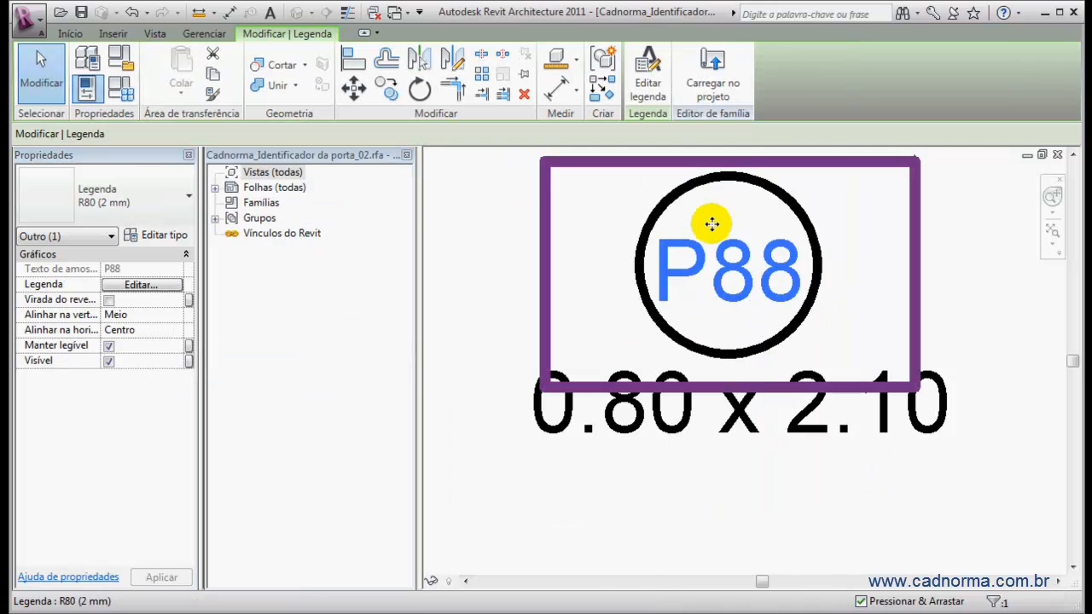
pyautogui.click(40, 75)
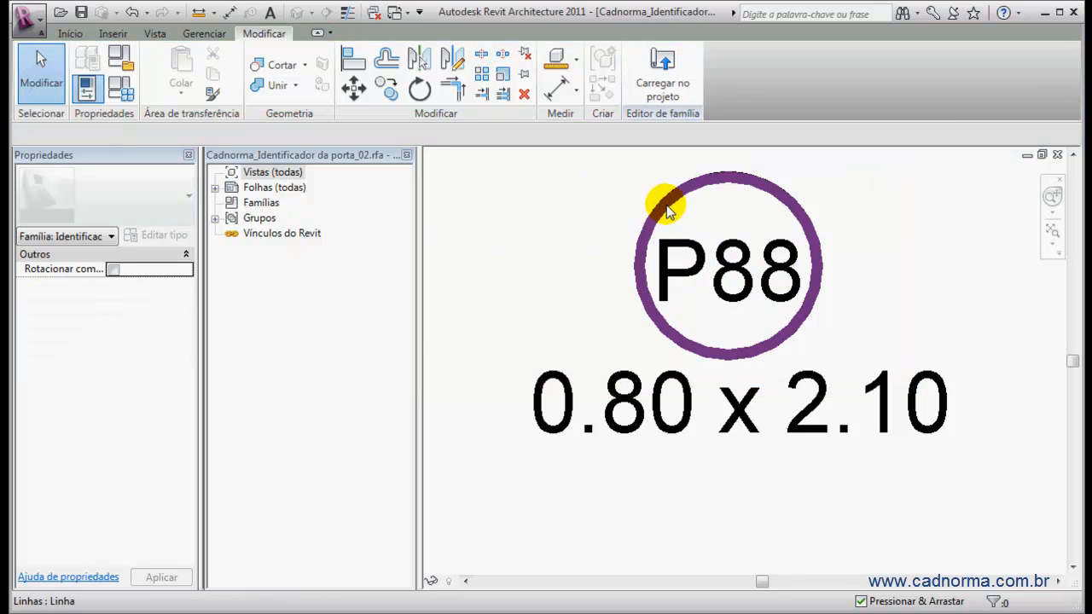
# - Enlarge the circle around the P88 label to a radius of 3.5 after trying a radius of 3
pyautogui.click(654, 214)
pyautogui.moveTo(653, 214); pyautogui.dragTo(784, 207)
pyautogui.click(756, 222)
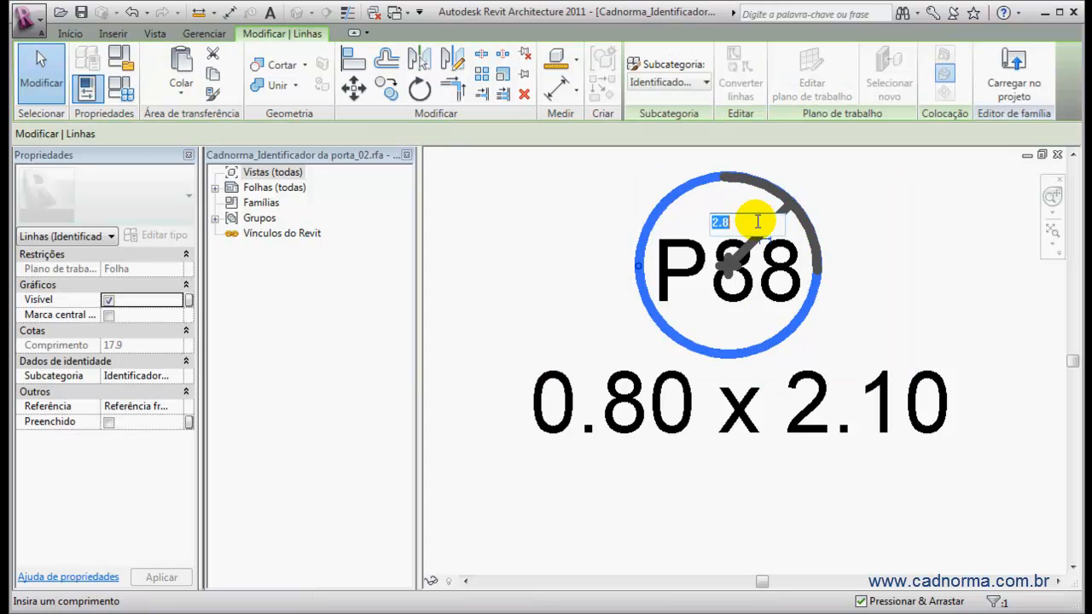
pyautogui.write('3')
pyautogui.press('Return')
pyautogui.click(756, 225)
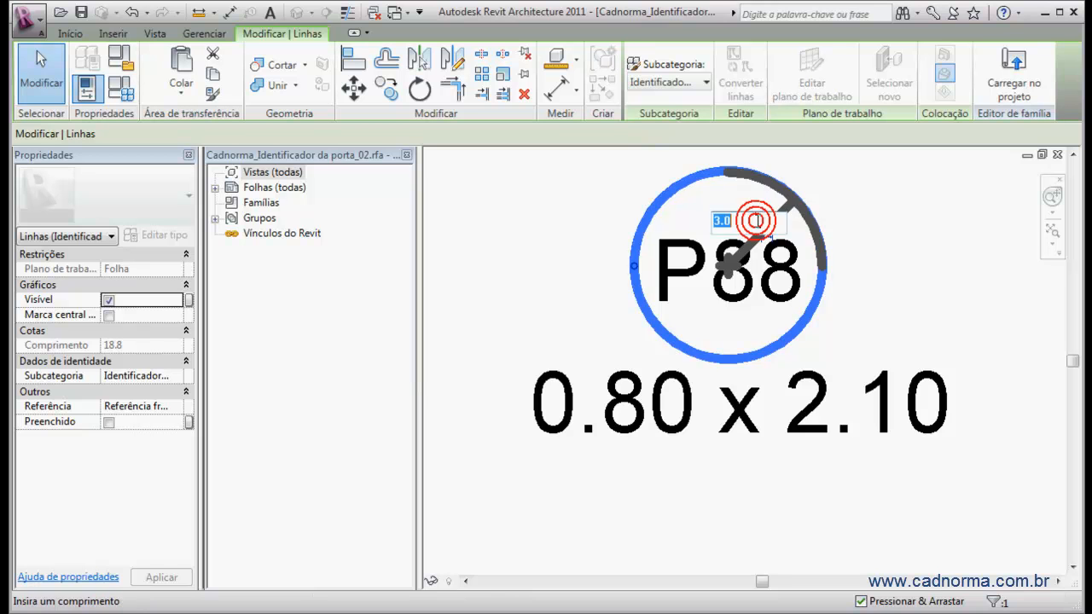
pyautogui.write('3.5')
pyautogui.press('Return')
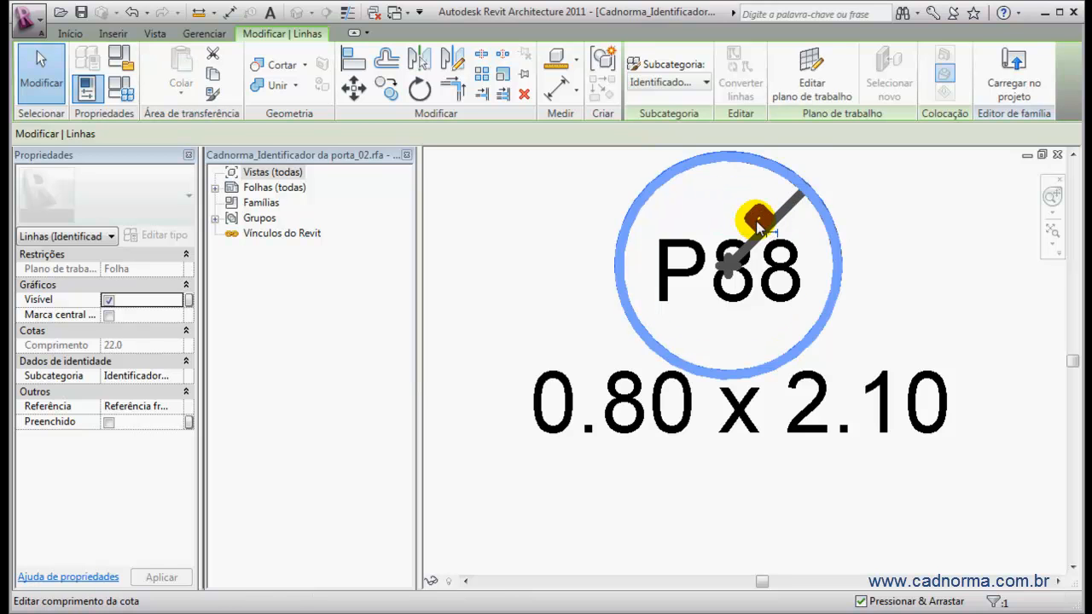
pyautogui.click(573, 239)
pyautogui.scroll(-2, 892, 262)
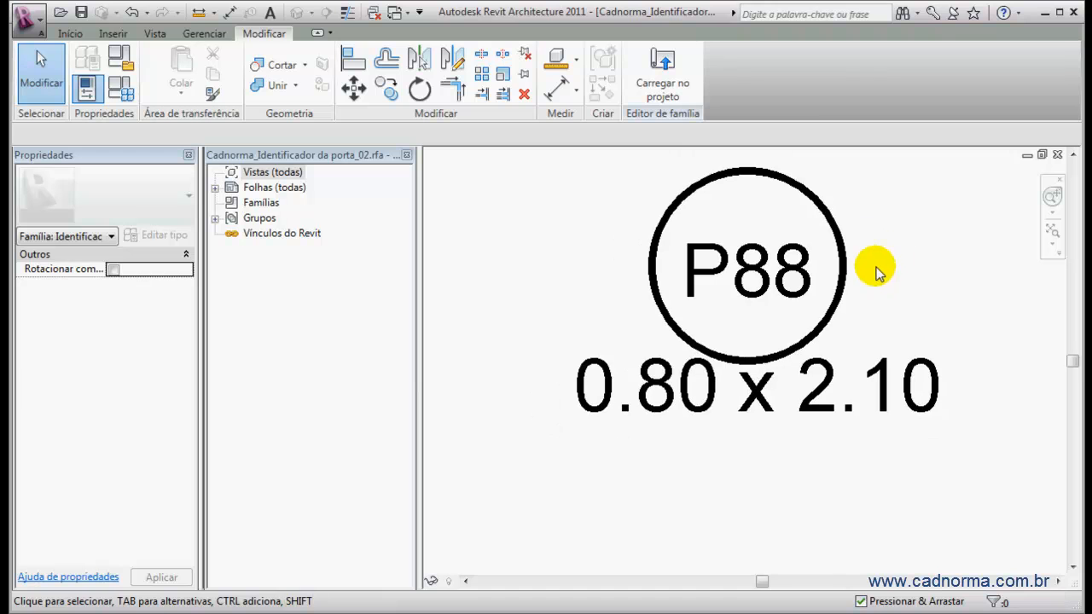
pyautogui.click(773, 279)
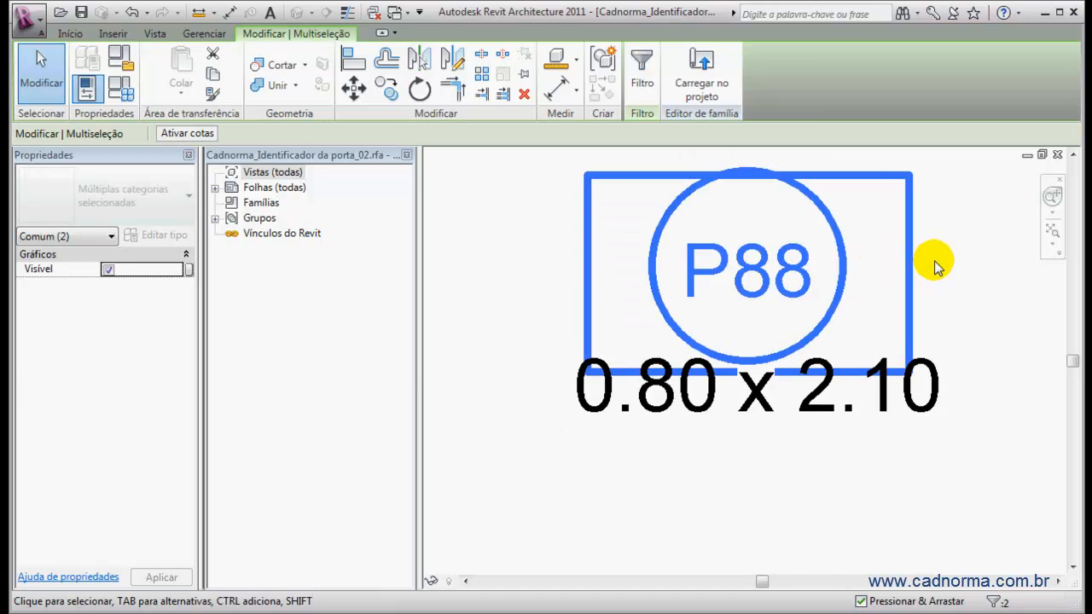
pyautogui.click(934, 263)
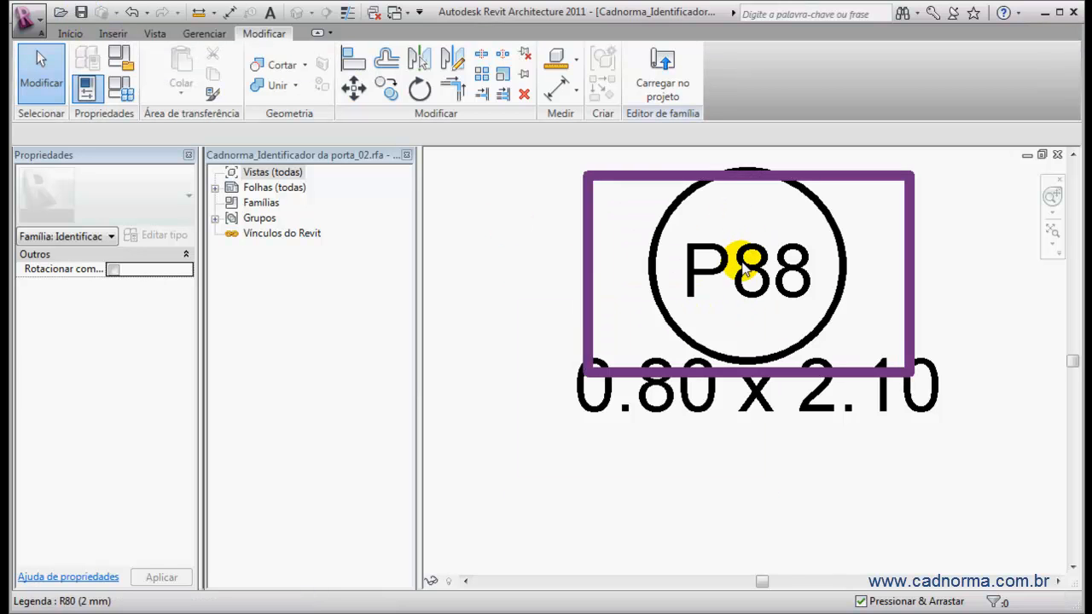
# - Save the edited family as Cadnorma_Identificador da porta_06.rfa in the Identificadores folder and load it into exercício_01.rvt
pyautogui.click(26, 17)
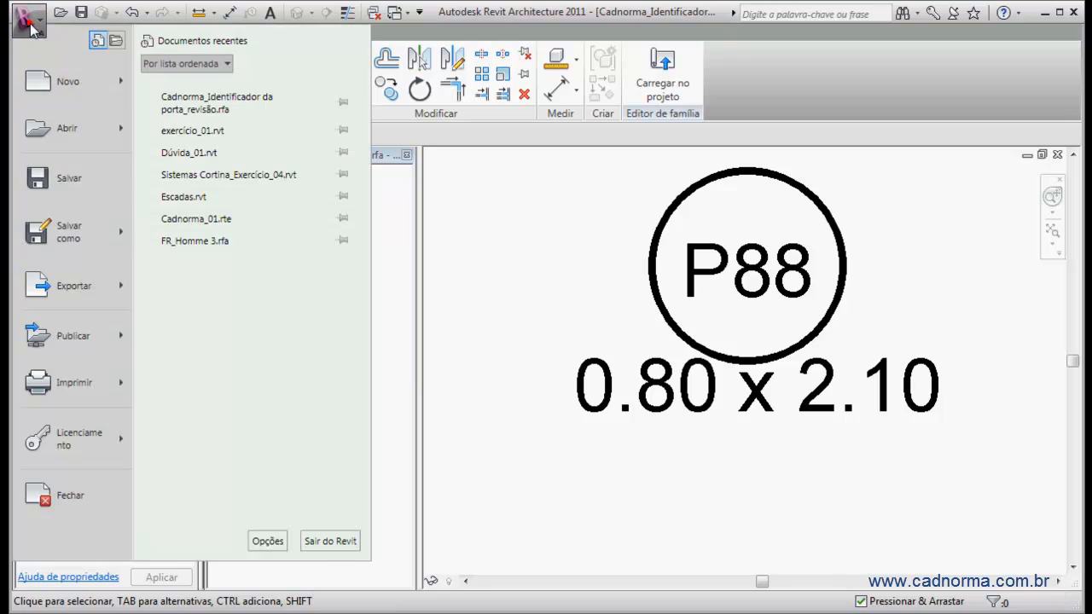
pyautogui.click(76, 229)
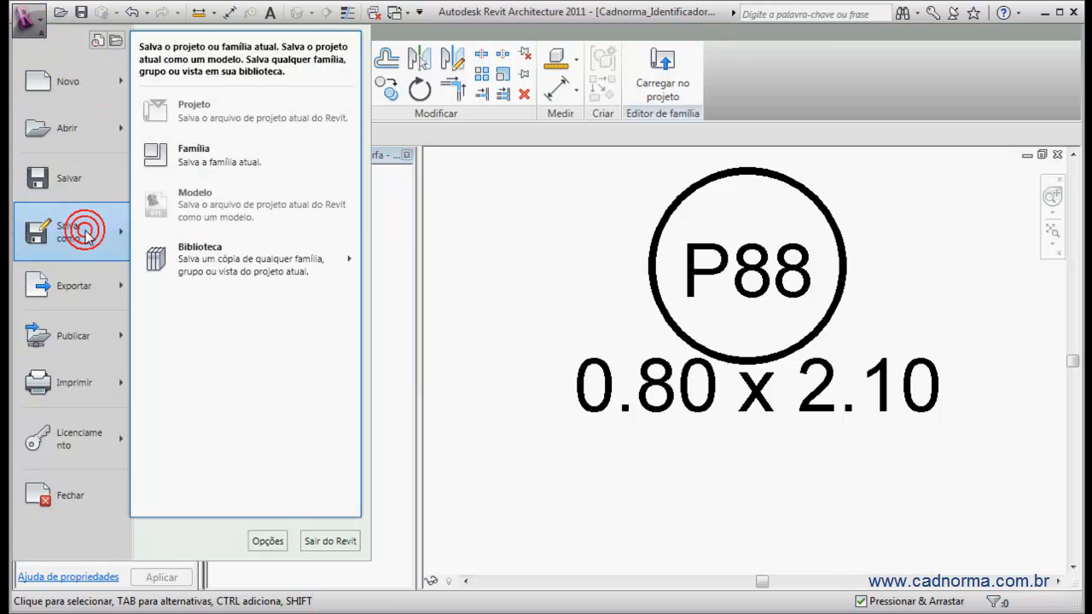
pyautogui.click(191, 154)
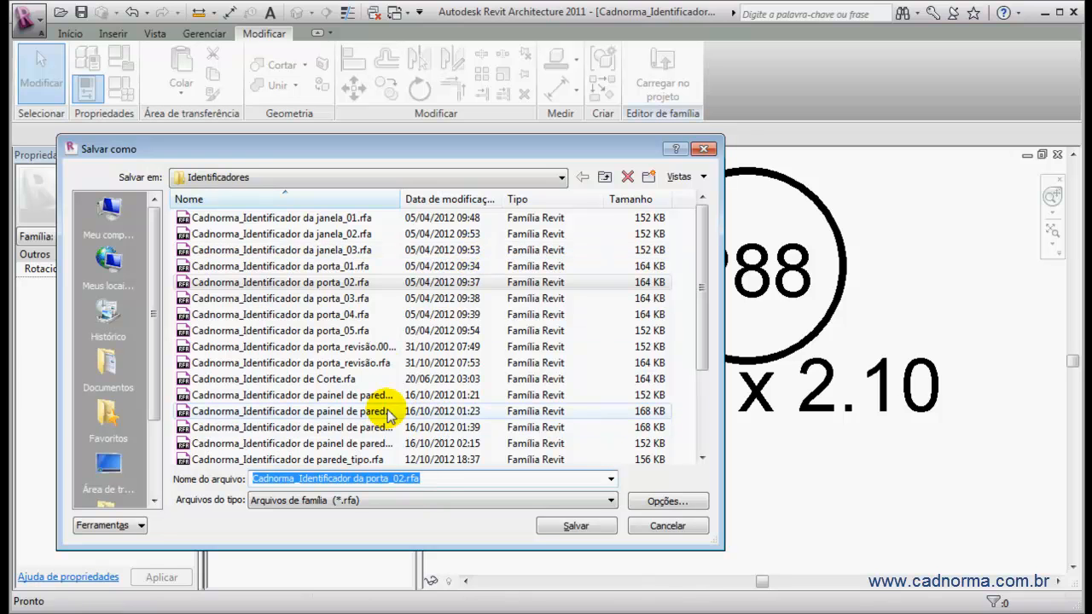
pyautogui.click(402, 478)
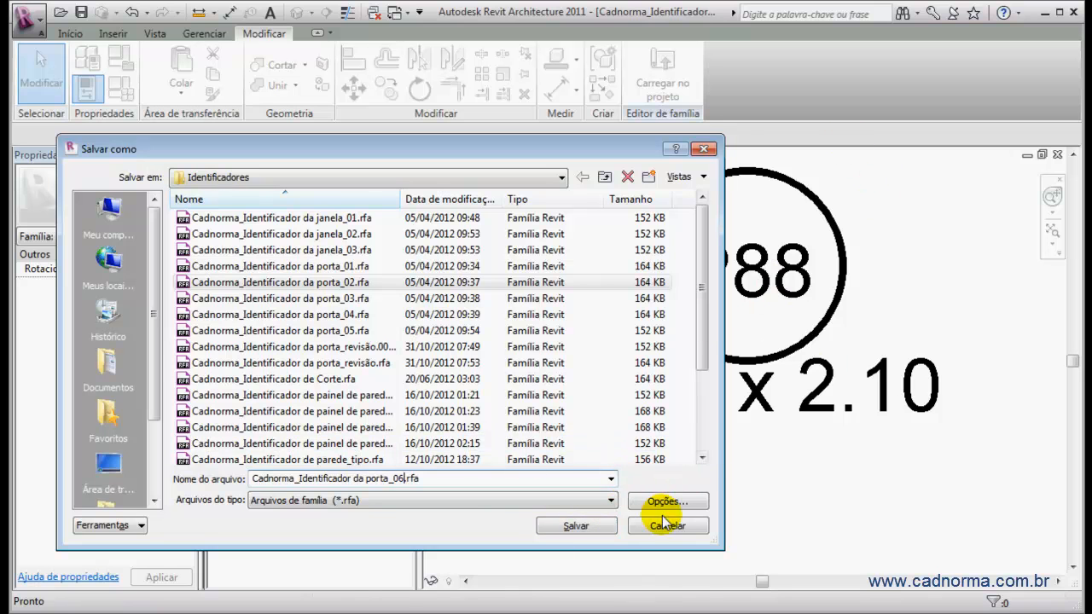
pyautogui.click(576, 527)
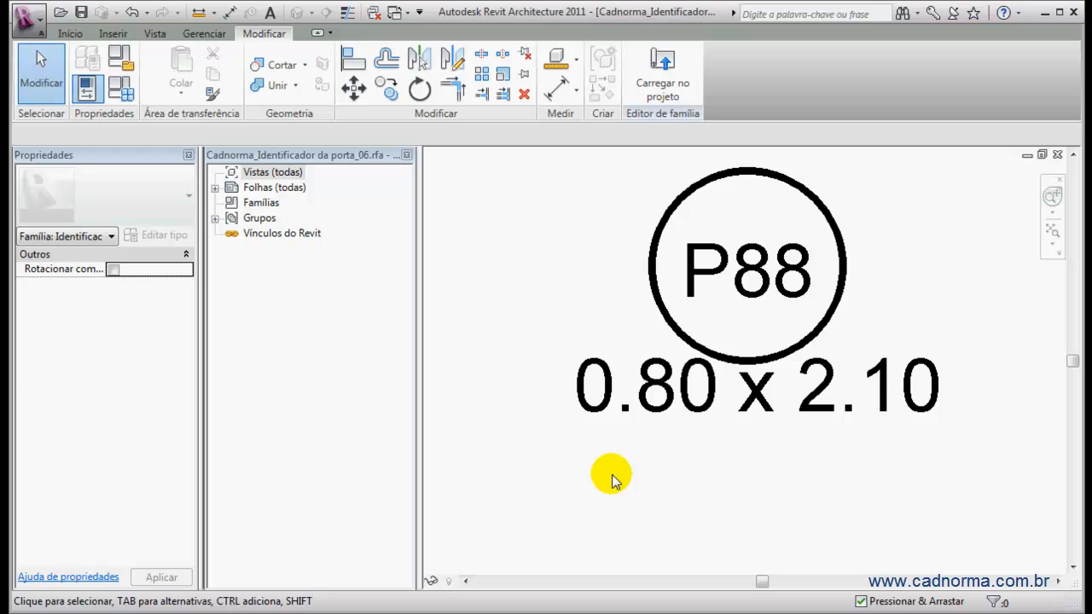
pyautogui.click(663, 75)
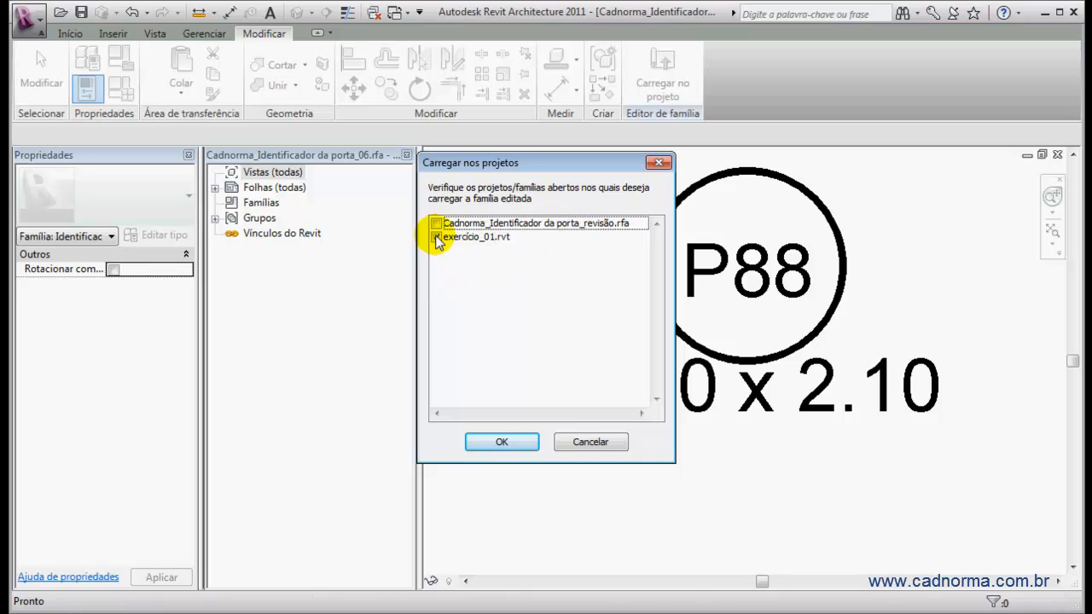
pyautogui.click(501, 442)
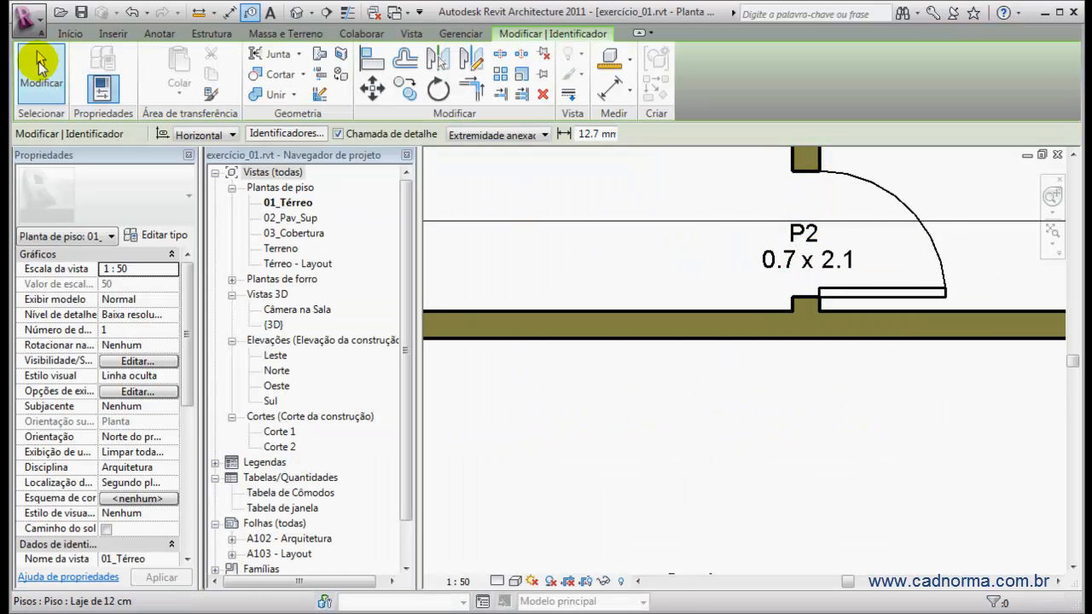
# - Select all instances of the Cadnorma_Identificador da porta_02 door tag in the entire project and change them to Cadnorma_Identificador da porta_06
pyautogui.click(38, 64)
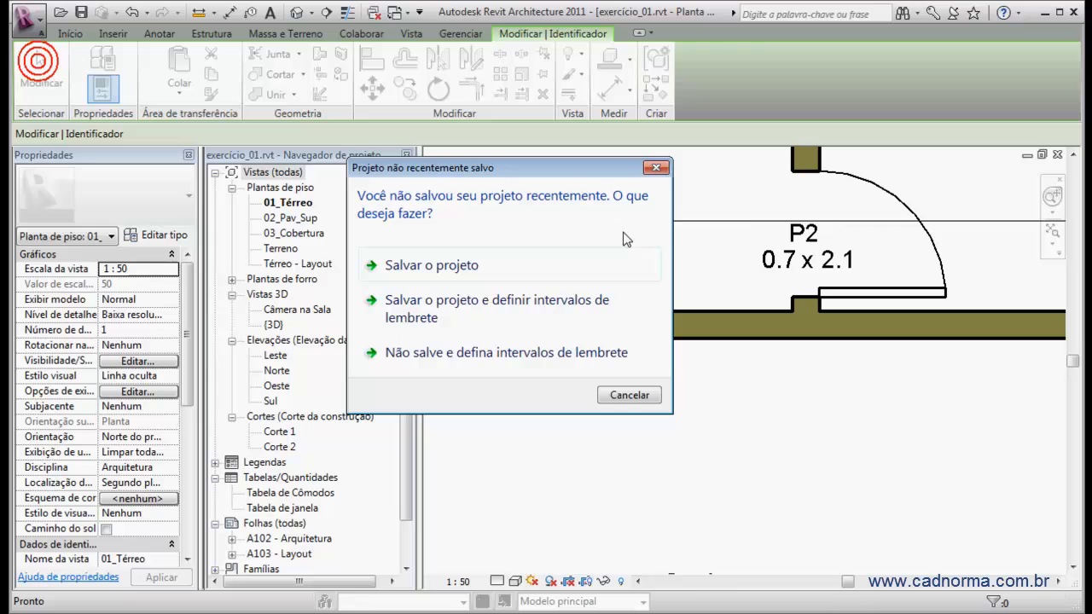
pyautogui.click(624, 396)
pyautogui.click(835, 260)
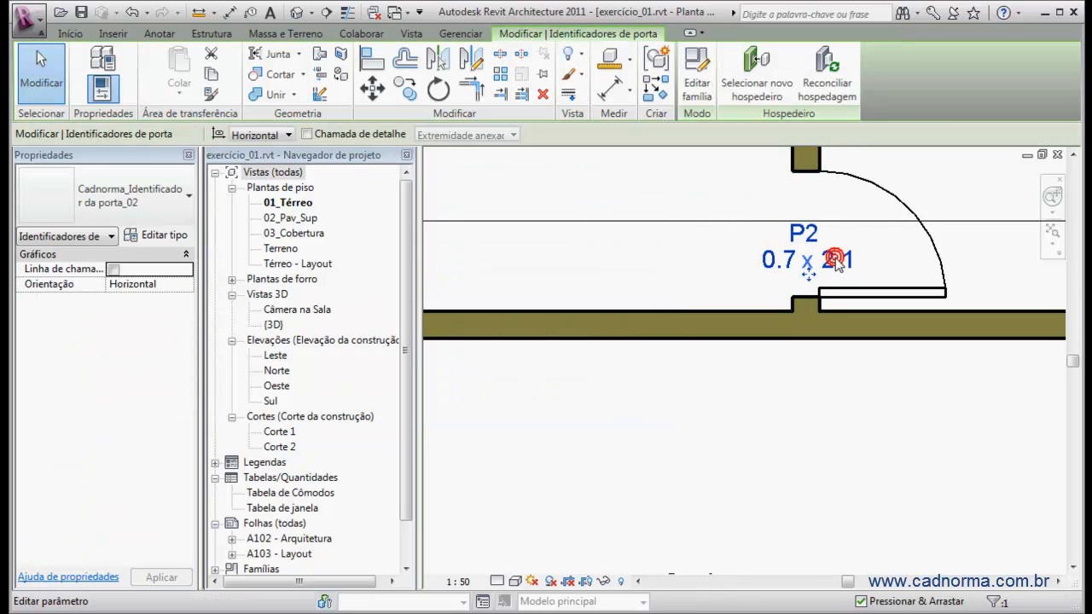
pyautogui.rightClick(836, 261)
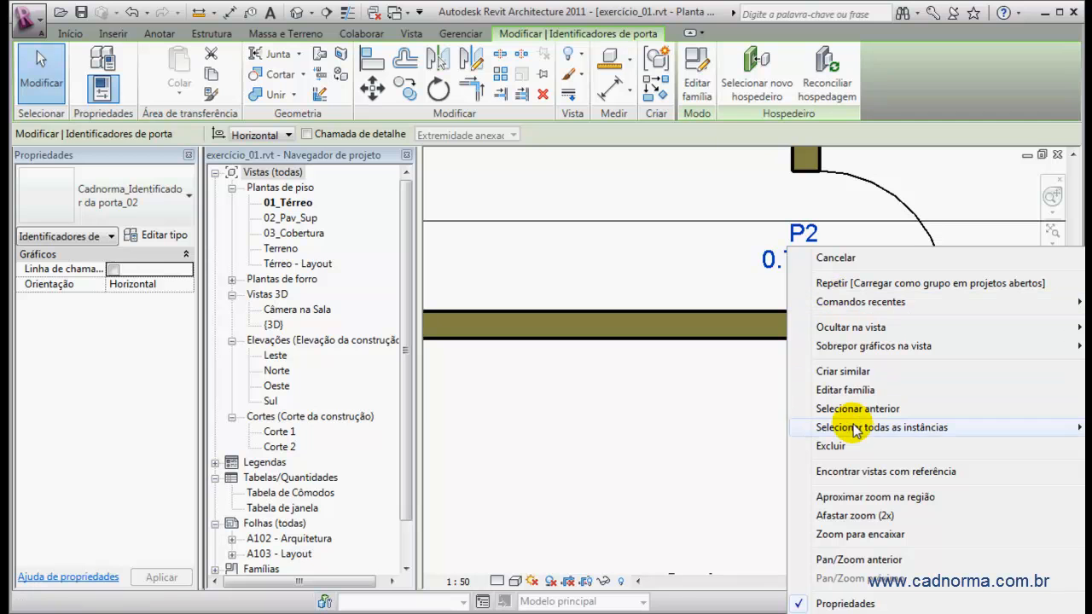
pyautogui.moveTo(857, 434)
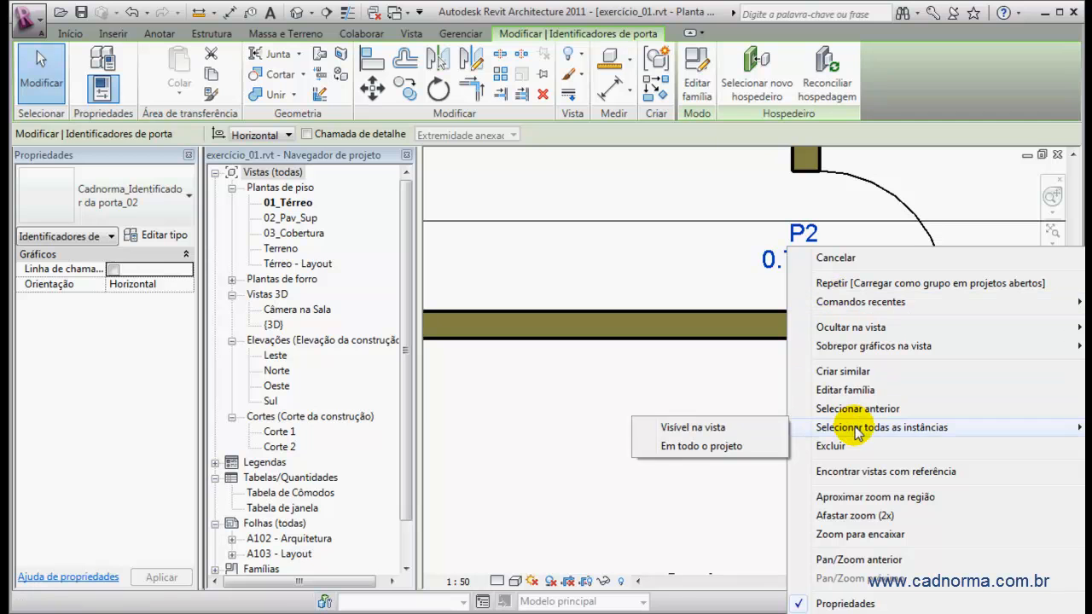
pyautogui.click(713, 446)
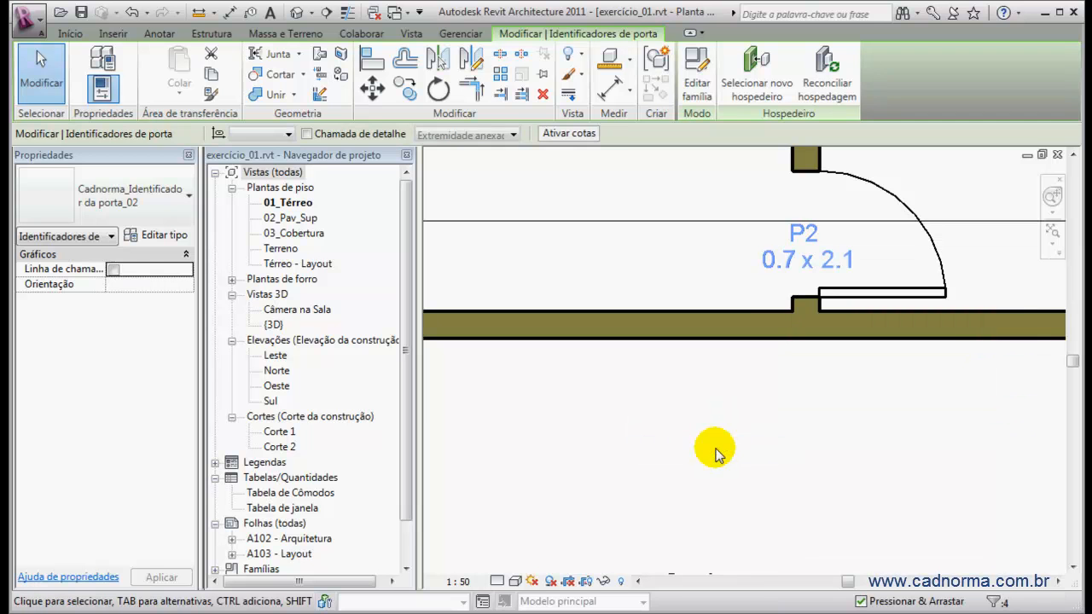
pyautogui.click(187, 202)
pyautogui.click(187, 293)
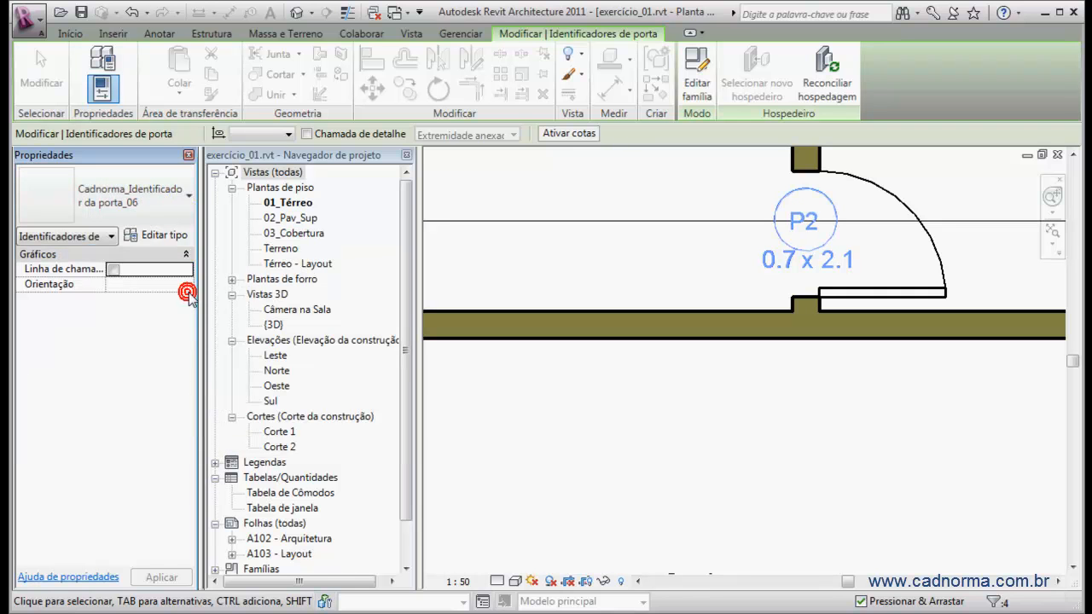
pyautogui.click(699, 406)
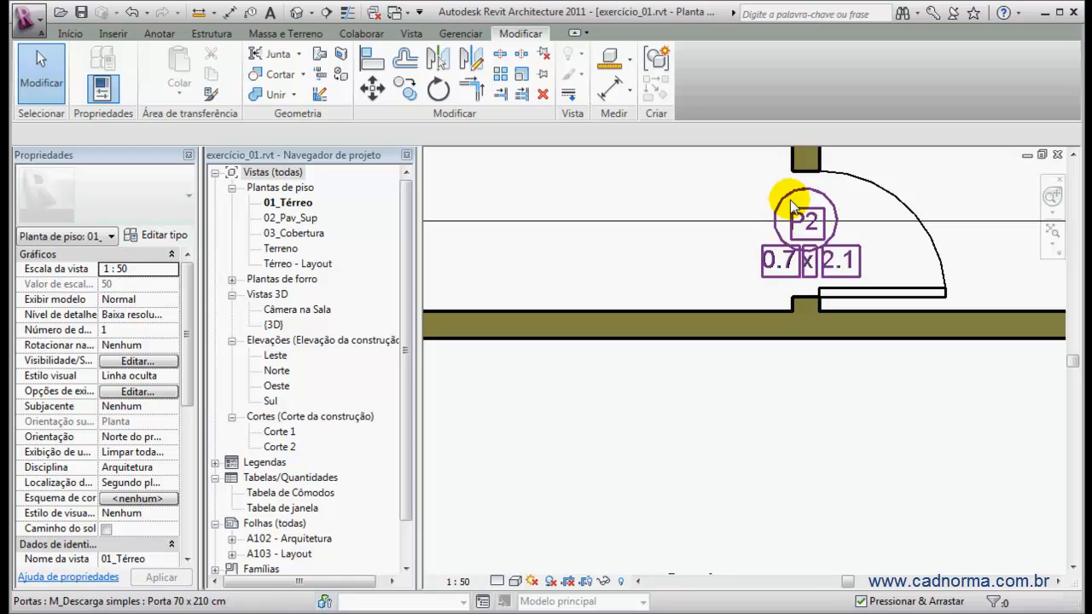
# - Open the family of the P2 tag at the upper door between Cozinha and A. Serv. for editing
pyautogui.scroll(-5, 671, 271)
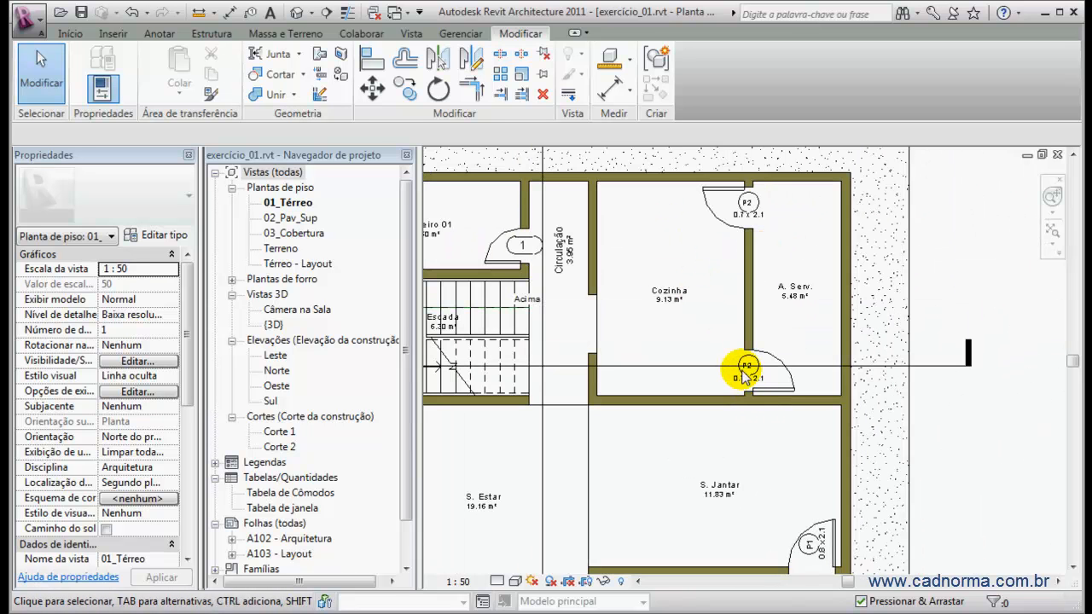
pyautogui.click(759, 211)
pyautogui.scroll(5, 776, 210)
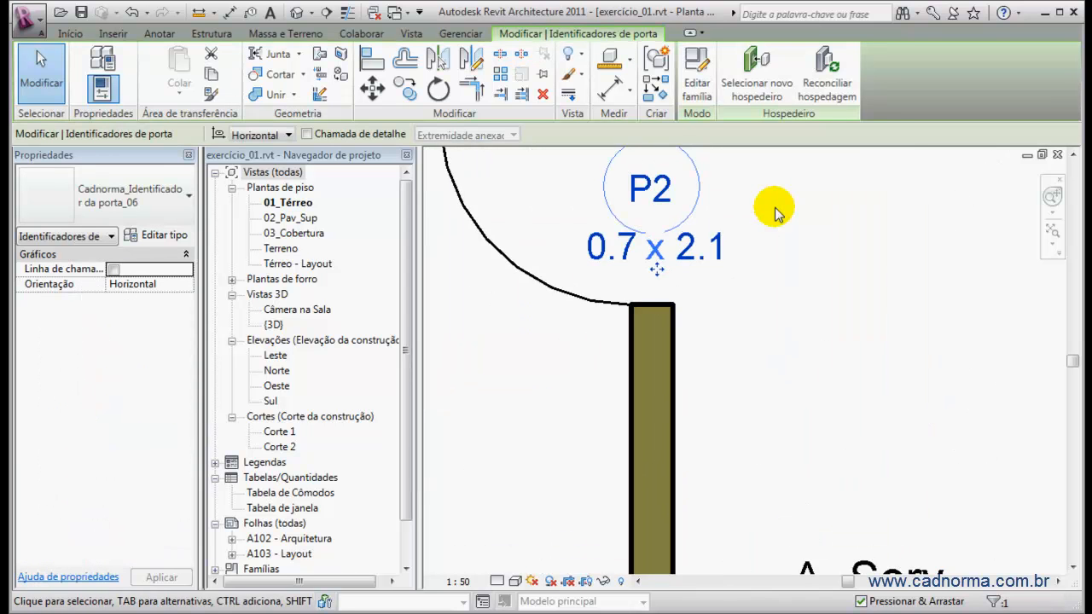
pyautogui.scroll(-4, 756, 222)
pyautogui.press('Escape')
pyautogui.click(754, 266)
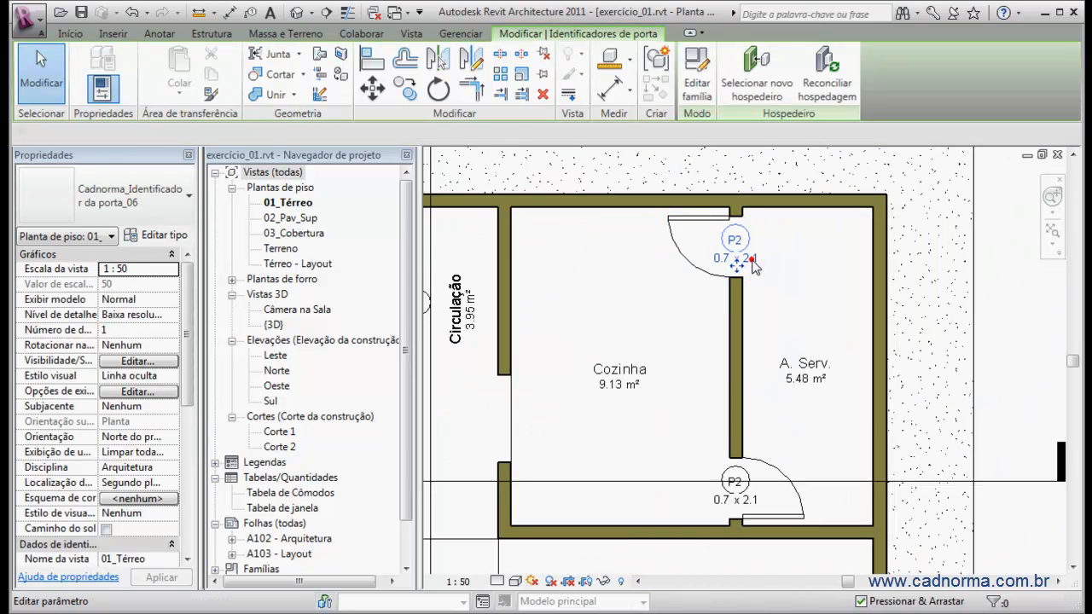
pyautogui.click(698, 85)
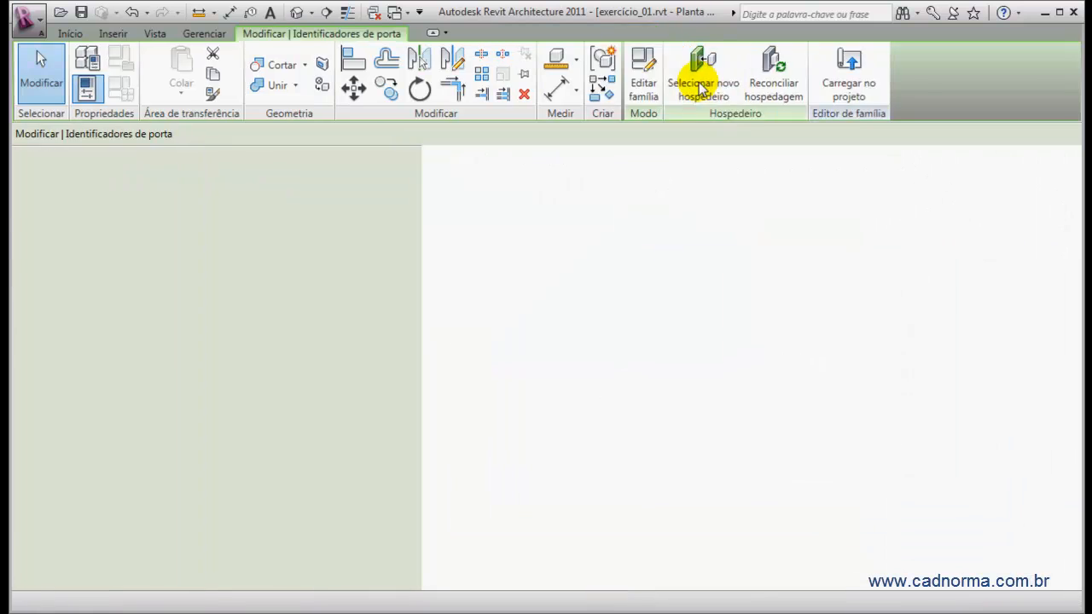
# - Set the radius of the circle around the P88 label to 3
pyautogui.click(763, 182)
pyautogui.click(789, 219)
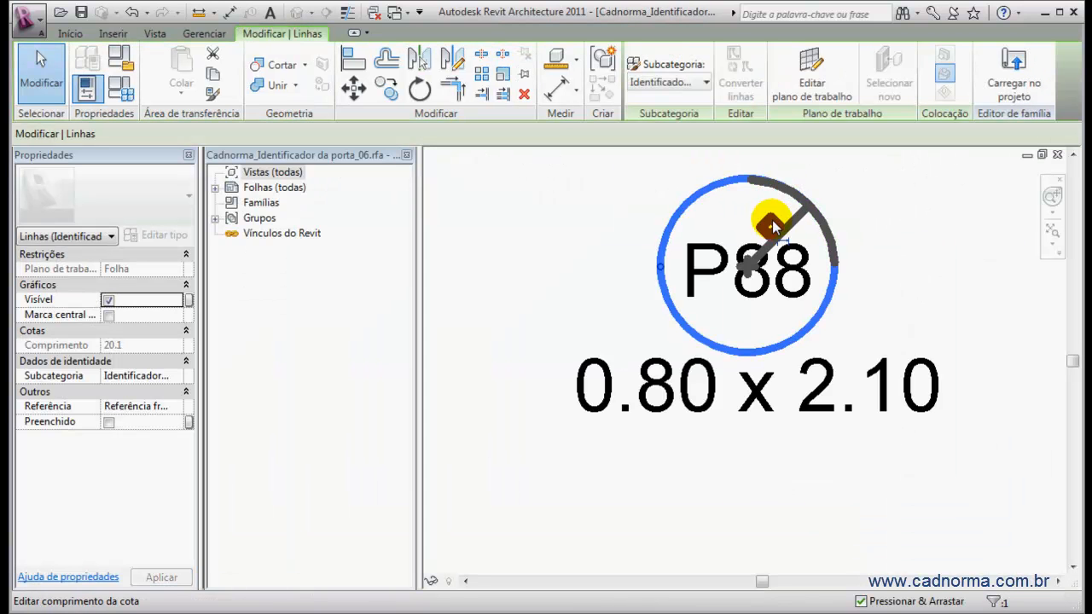
pyautogui.click(770, 221)
pyautogui.write('3')
pyautogui.press('Return')
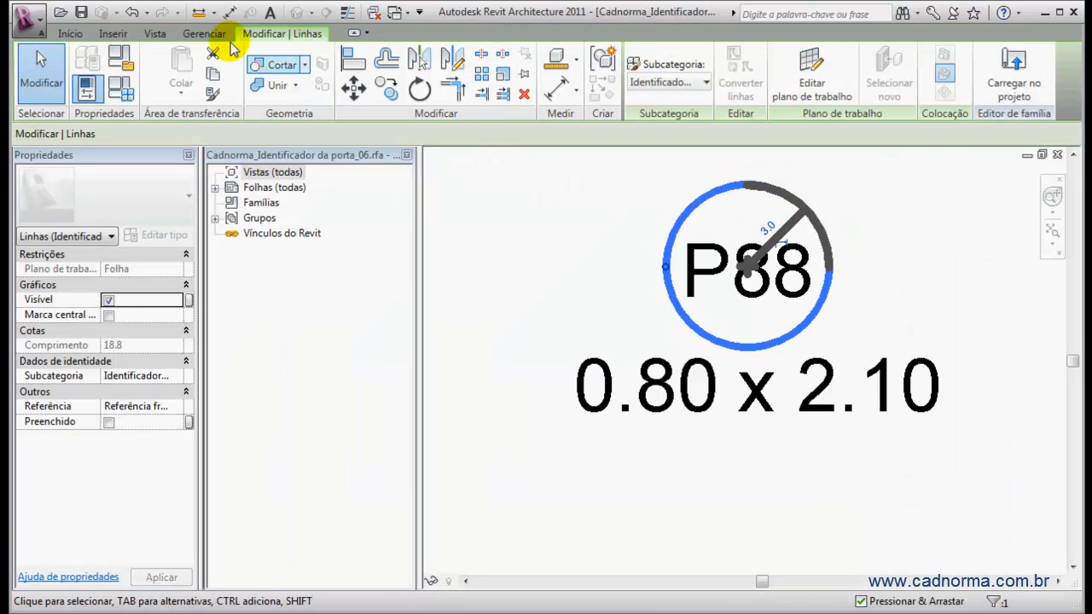
# - Save the tag family and load it into exercício_01.rvt, replacing the existing version
pyautogui.click(81, 13)
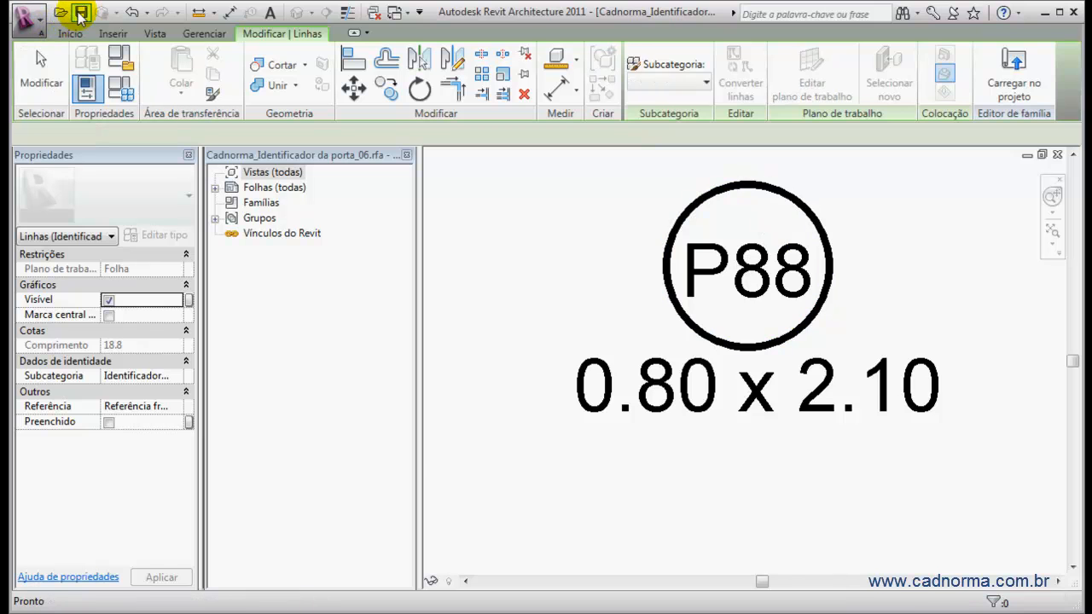
pyautogui.click(667, 86)
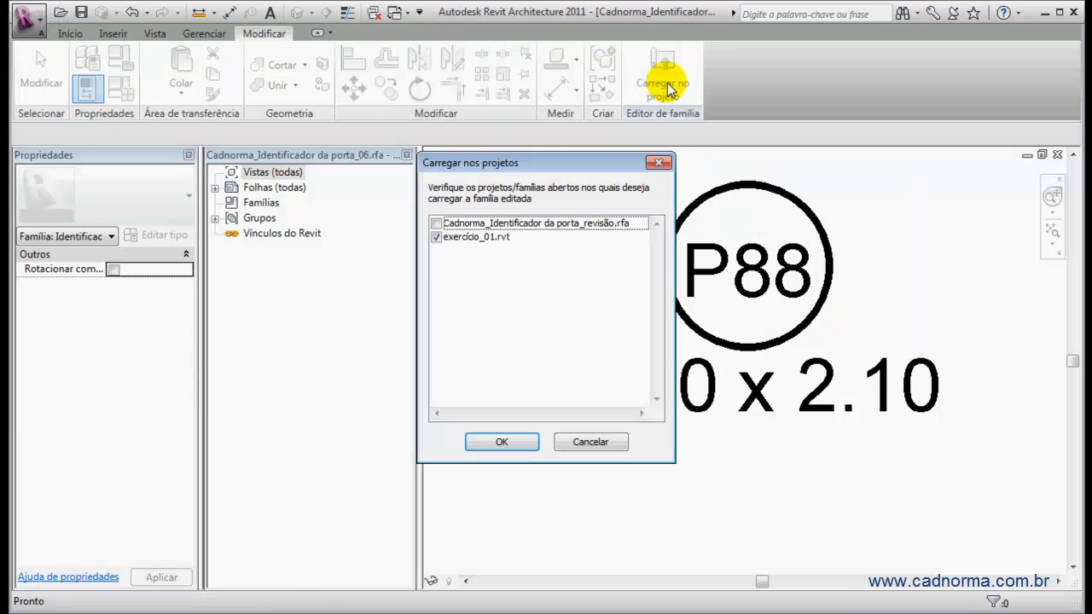
pyautogui.click(501, 441)
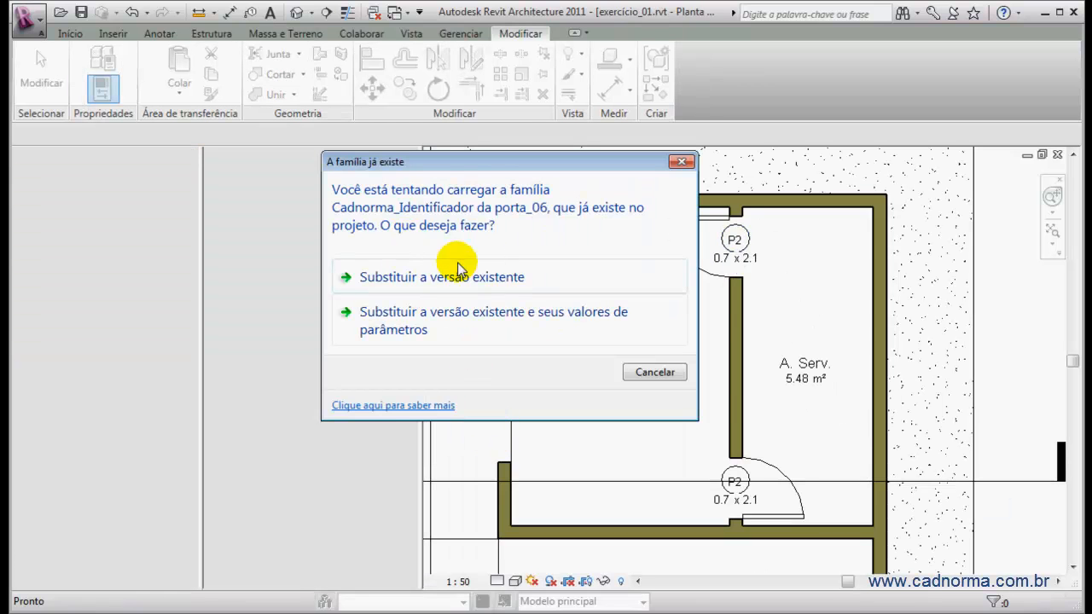
pyautogui.click(402, 278)
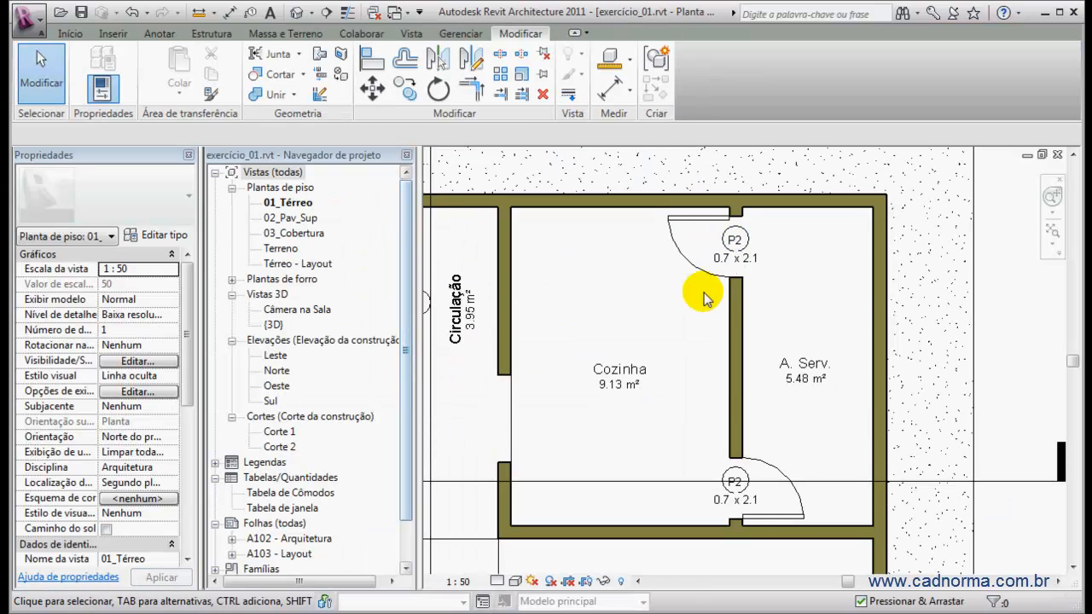
# - Review the reloaded door tags in the plan and reopen the family of the P2 tag at the lower Cozinha door for editing
pyautogui.scroll(-2, 674, 307)
pyautogui.scroll(4, 719, 380)
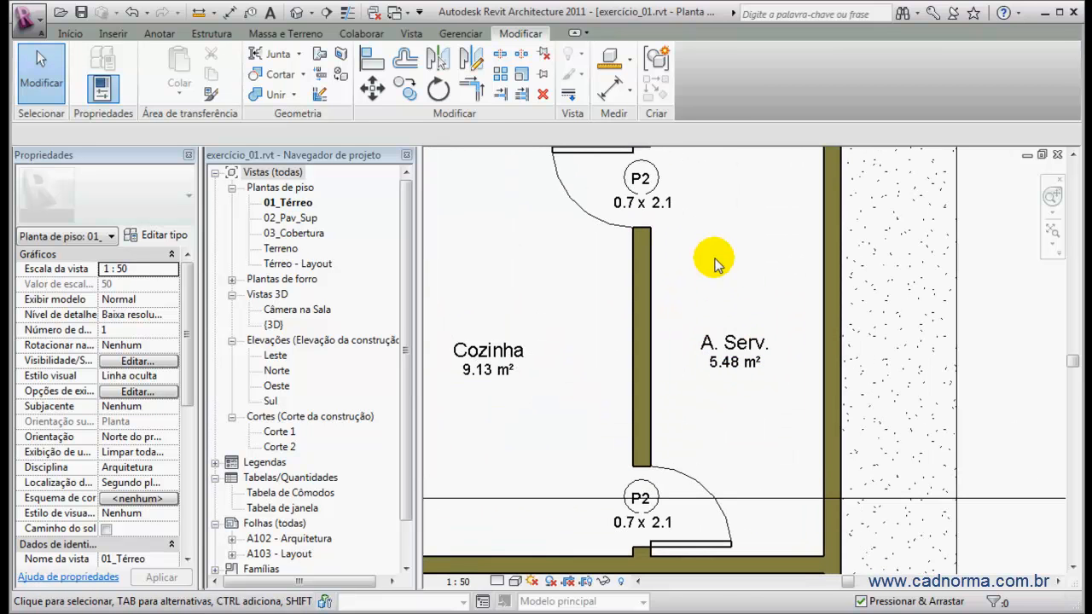
pyautogui.scroll(-5, 715, 264)
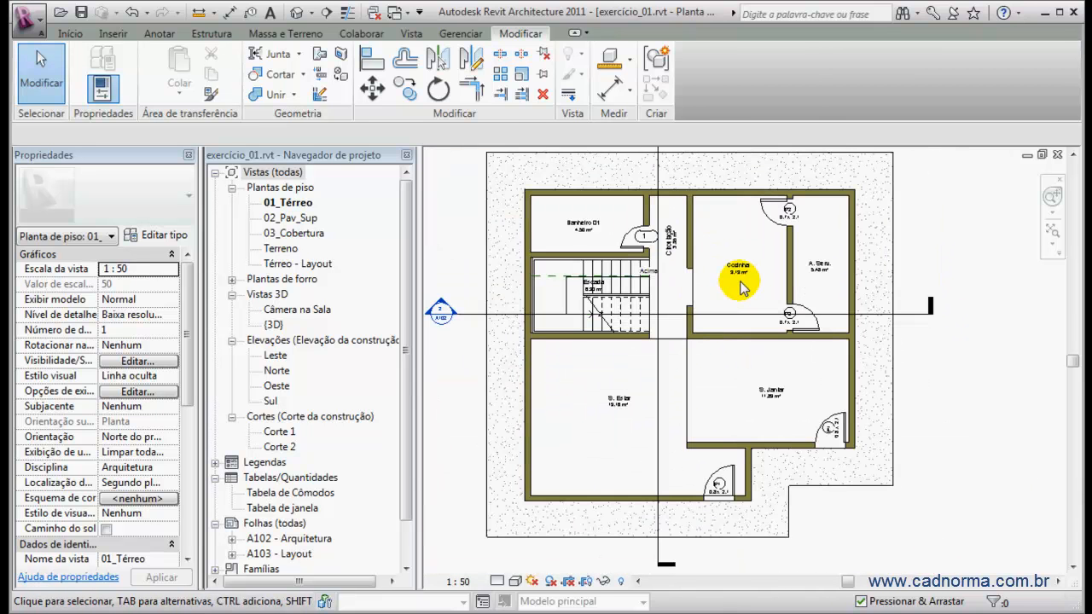
pyautogui.scroll(5, 793, 316)
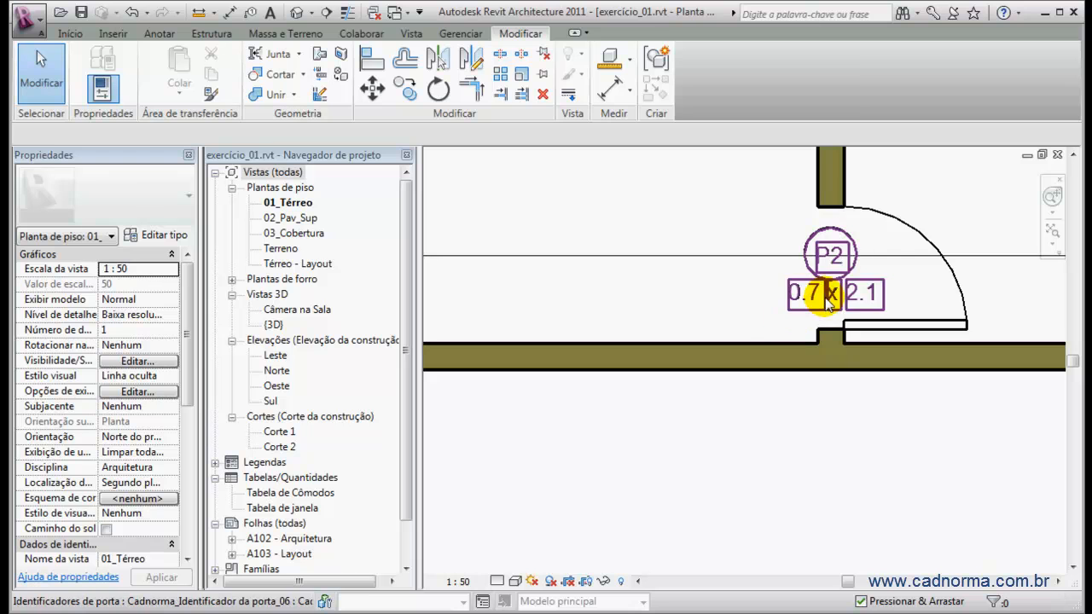
pyautogui.click(824, 296)
pyautogui.click(697, 82)
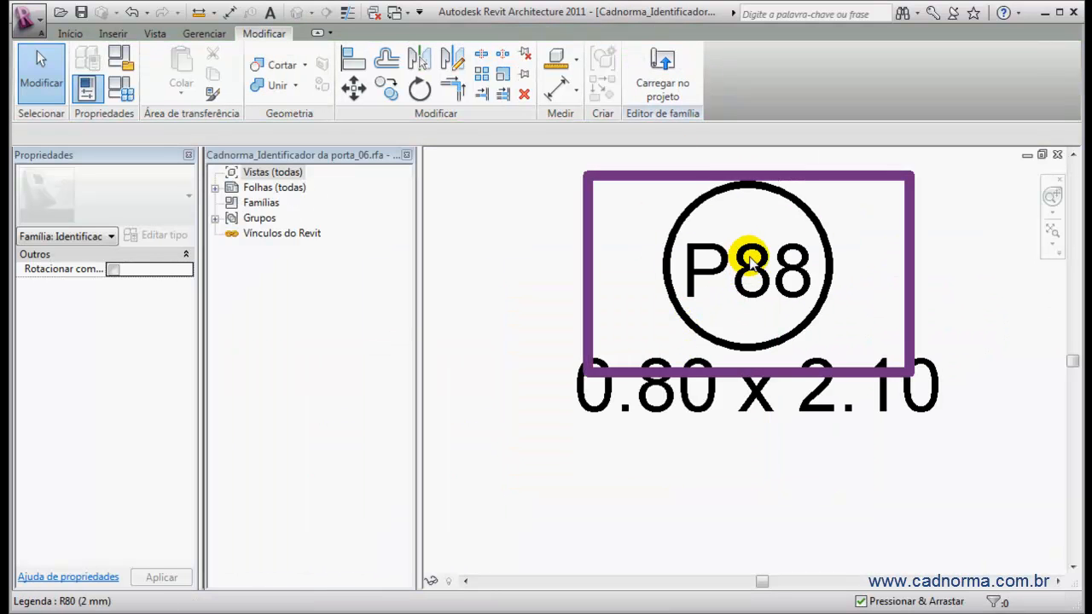
# - Examine the label parameters assigned to the P88 label and to the 0.80 label
pyautogui.click(749, 270)
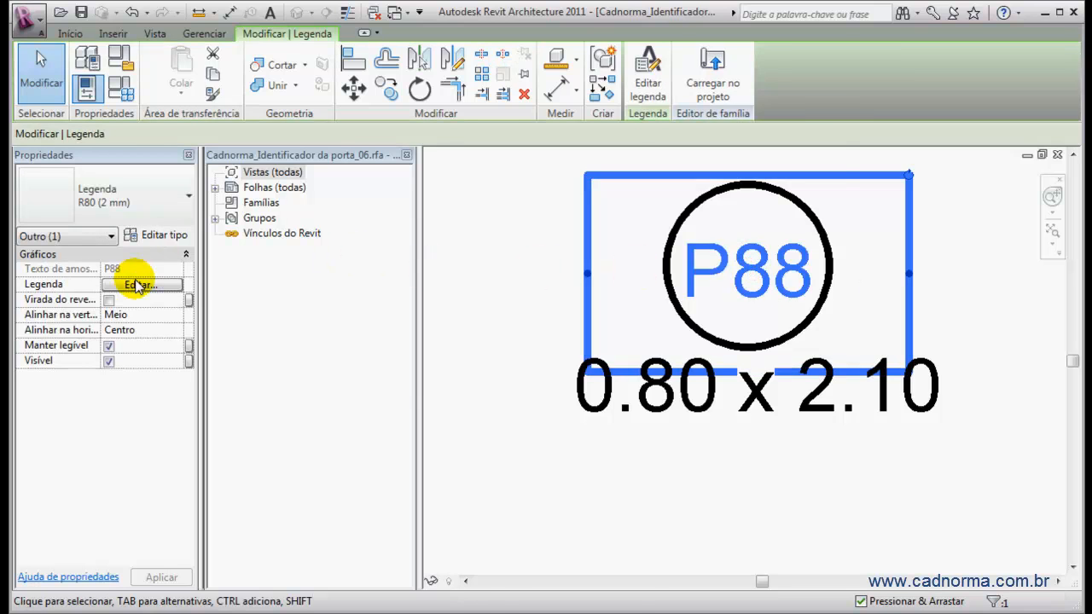
pyautogui.click(143, 285)
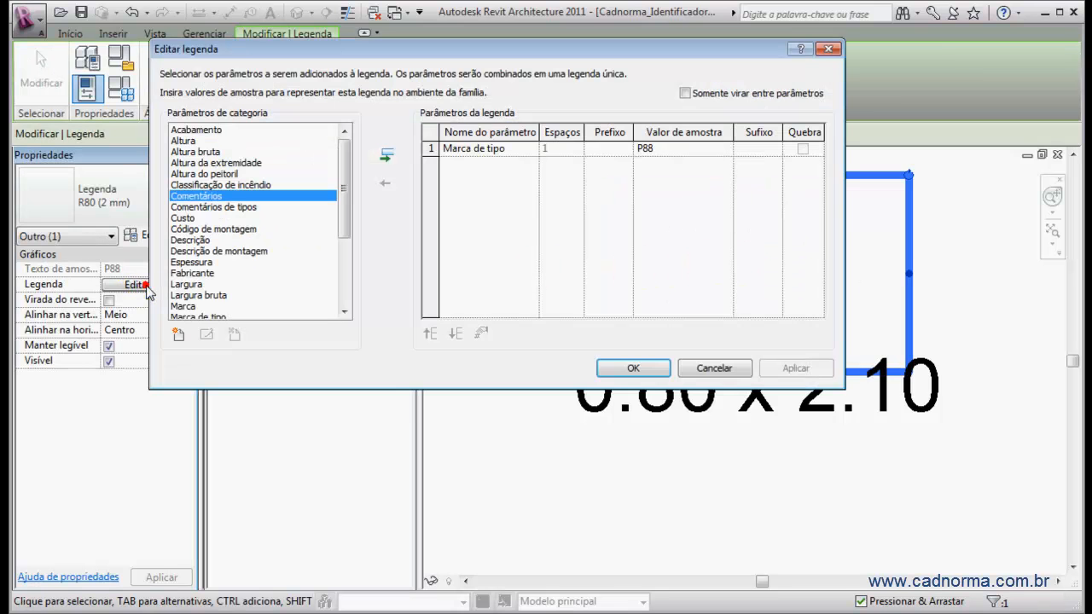
pyautogui.click(713, 368)
pyautogui.click(604, 400)
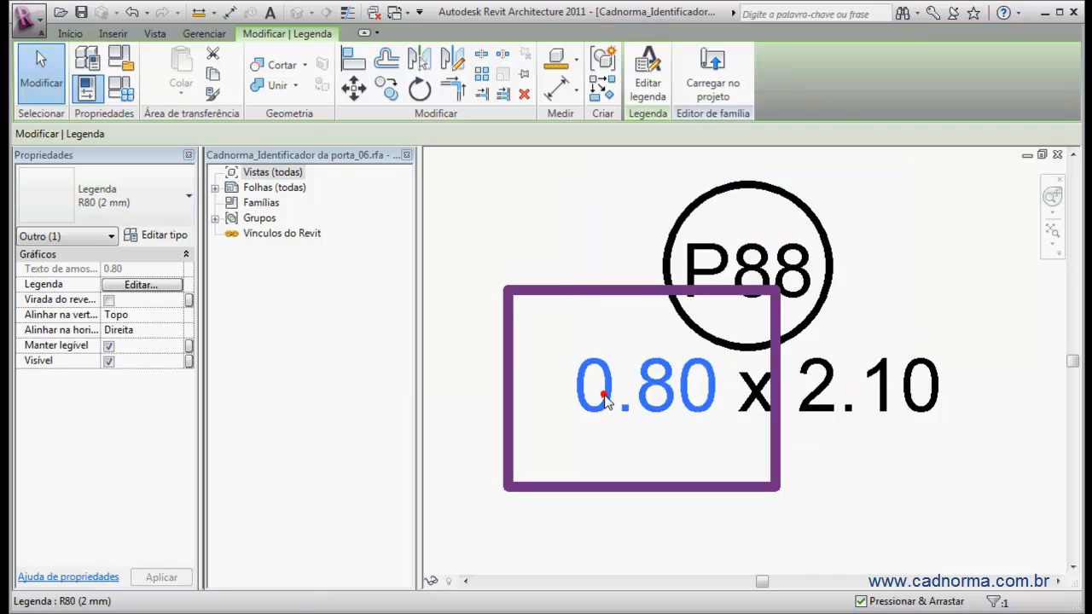
pyautogui.click(156, 286)
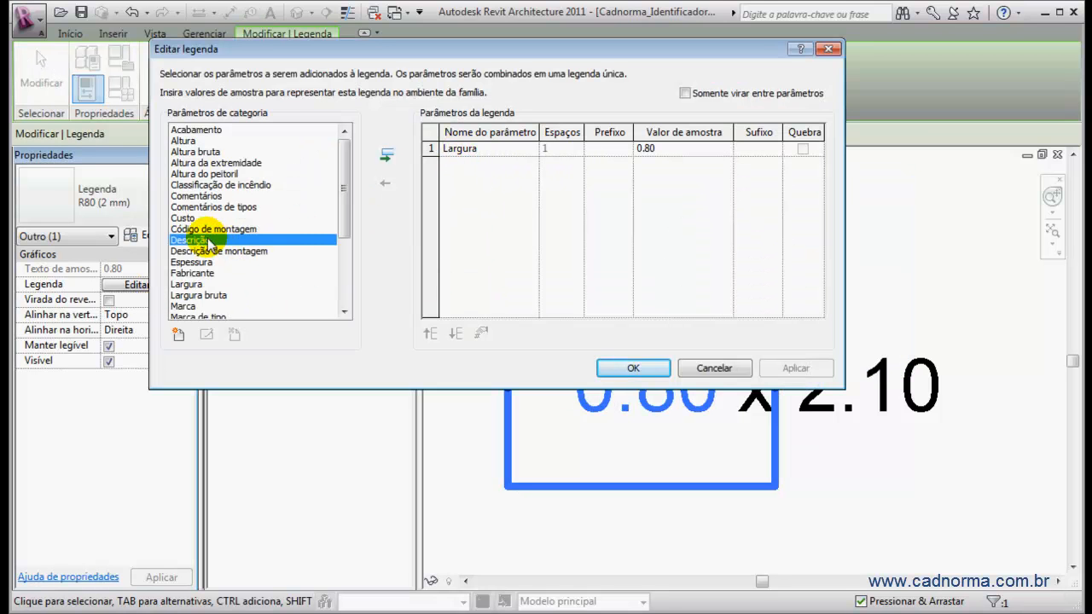
pyautogui.scroll(-1, 348, 209)
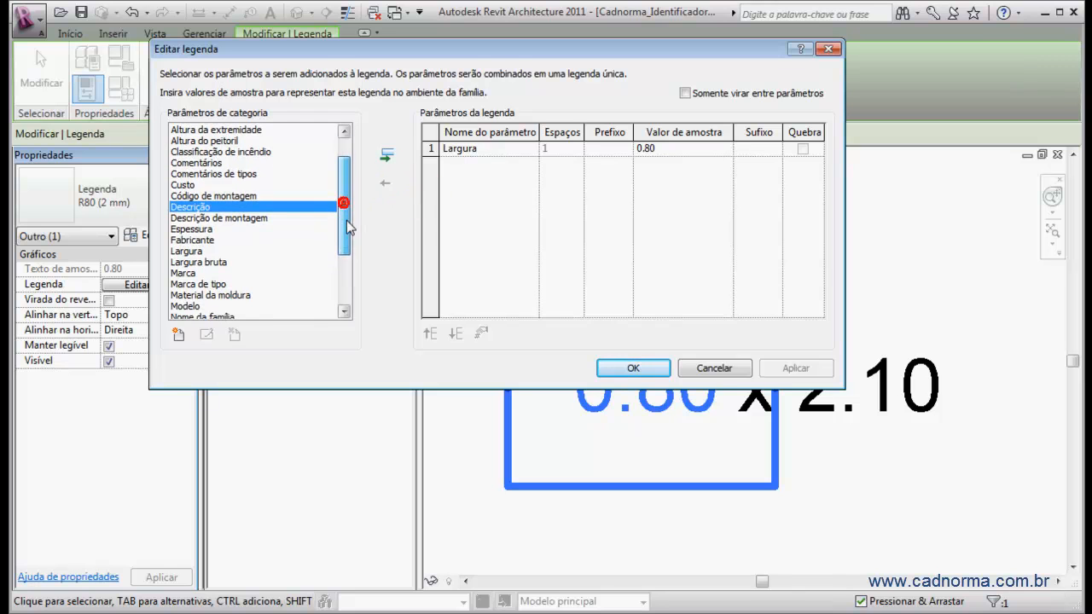
pyautogui.click(209, 250)
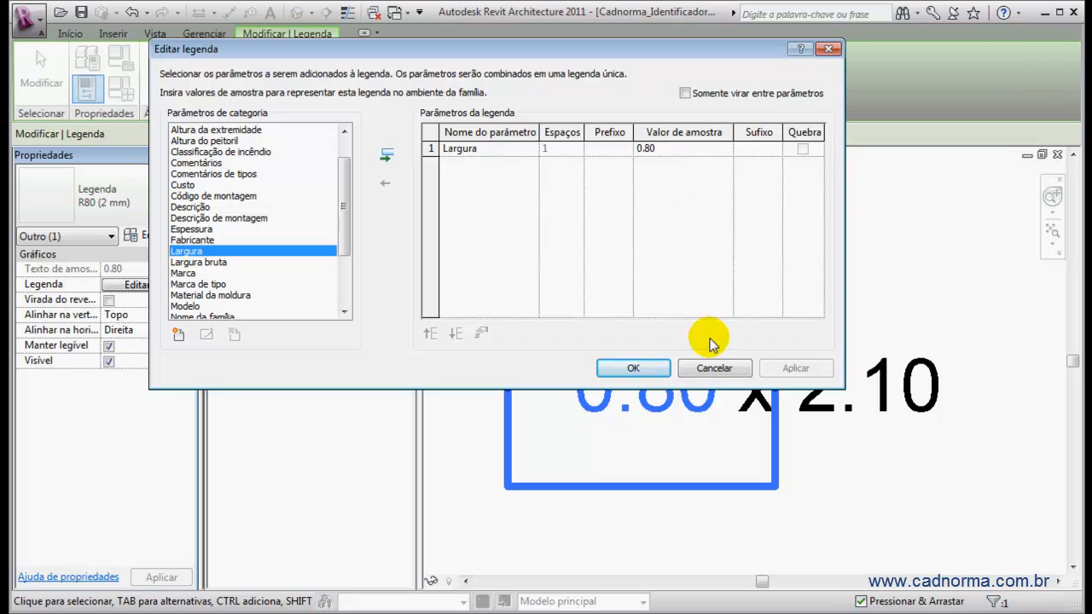
pyautogui.click(635, 368)
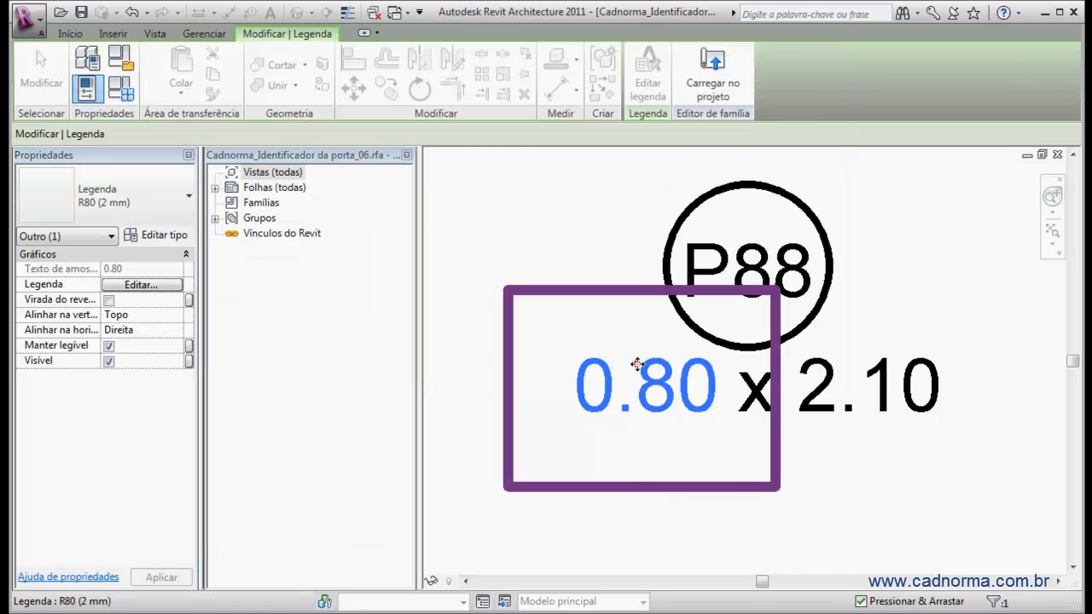
# - Examine the x text note and the parameter assigned to the 2.10 label
pyautogui.click(789, 384)
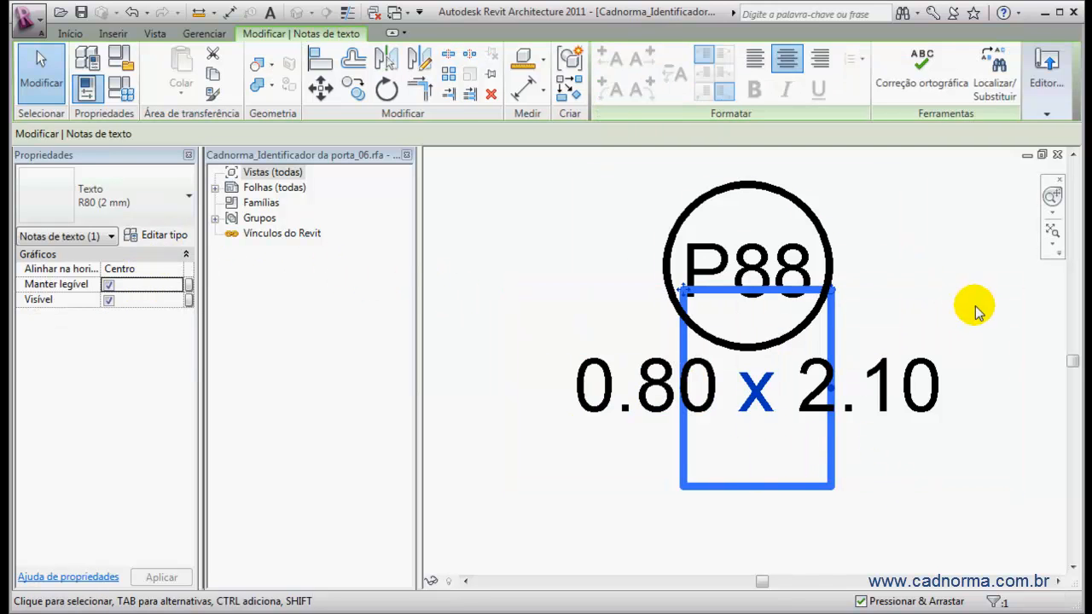
pyautogui.click(927, 367)
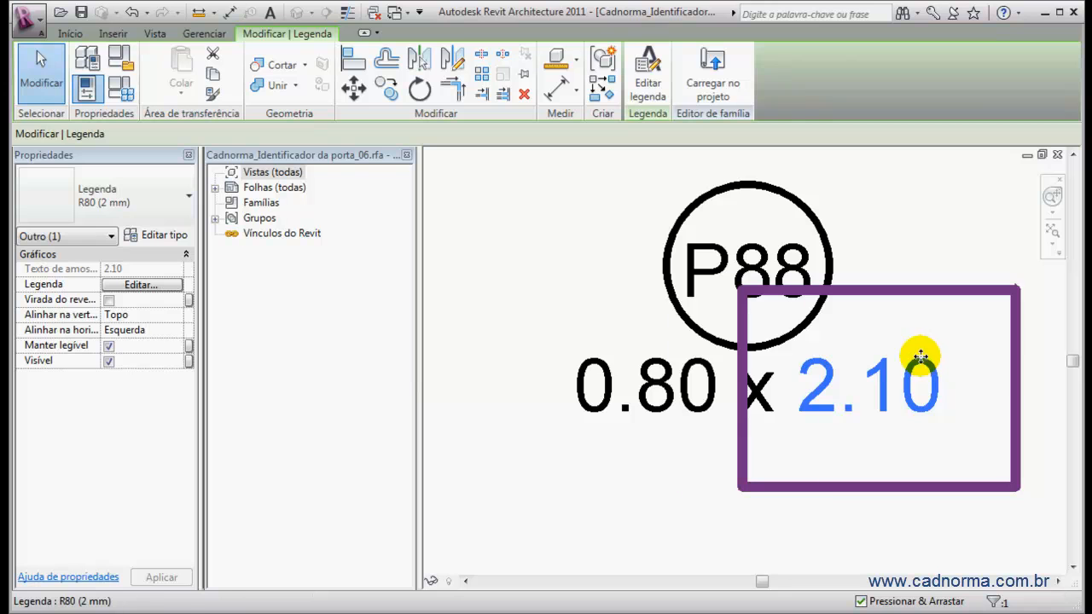
pyautogui.click(142, 285)
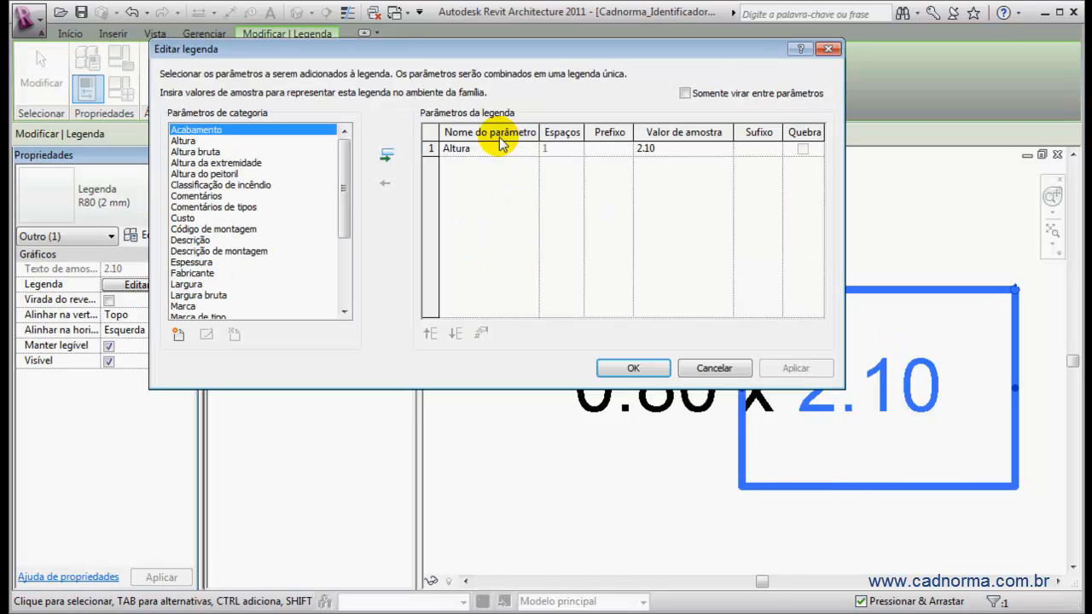
pyautogui.click(713, 368)
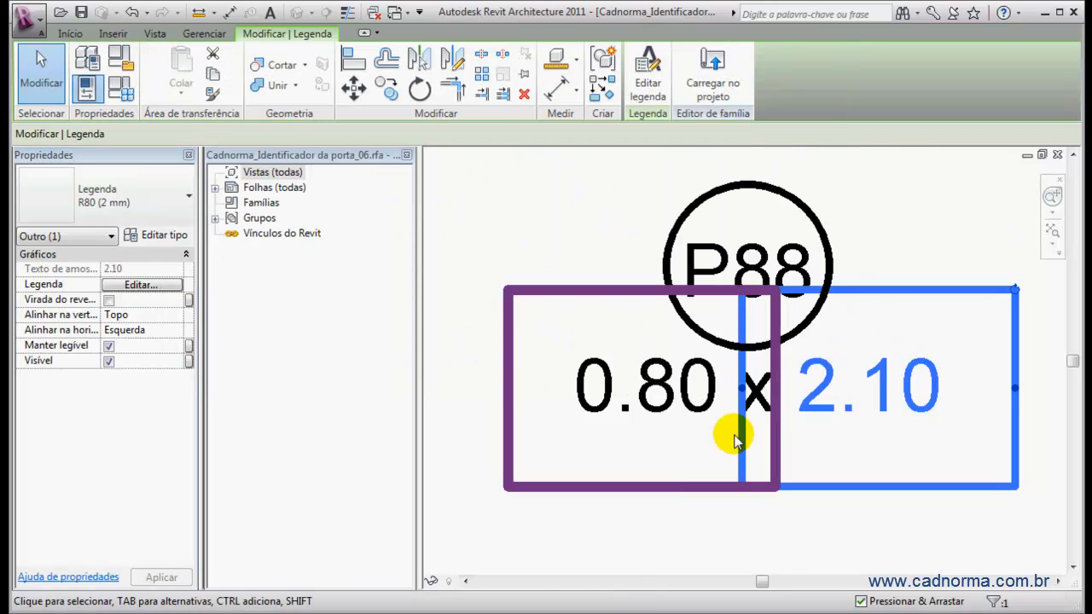
pyautogui.click(933, 179)
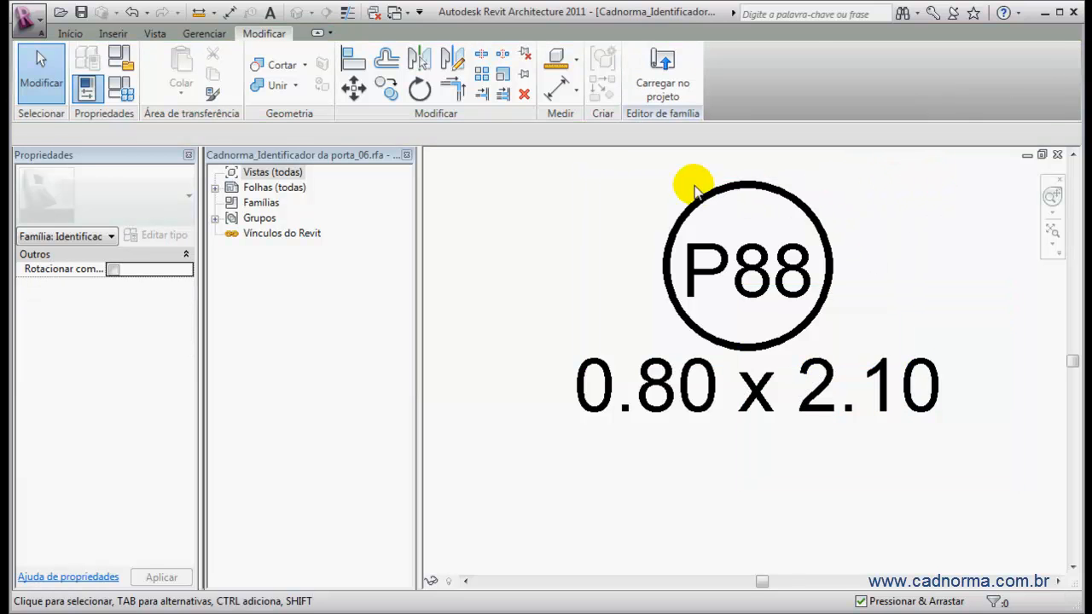
# - Set the radius of the circle around the P88 label to 2.8
pyautogui.click(761, 189)
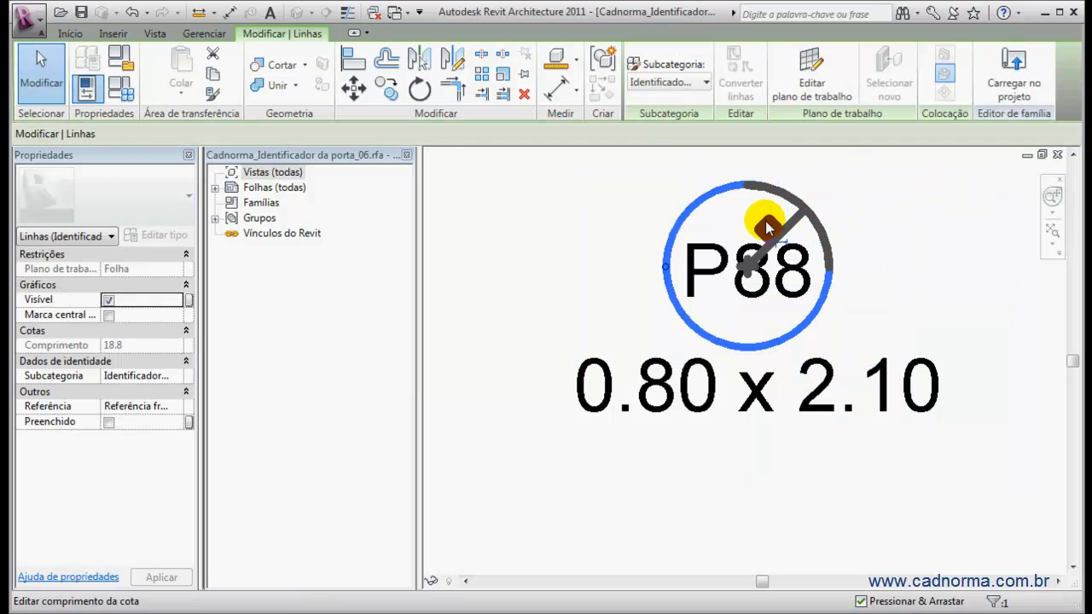
pyautogui.click(768, 225)
pyautogui.write('2.')
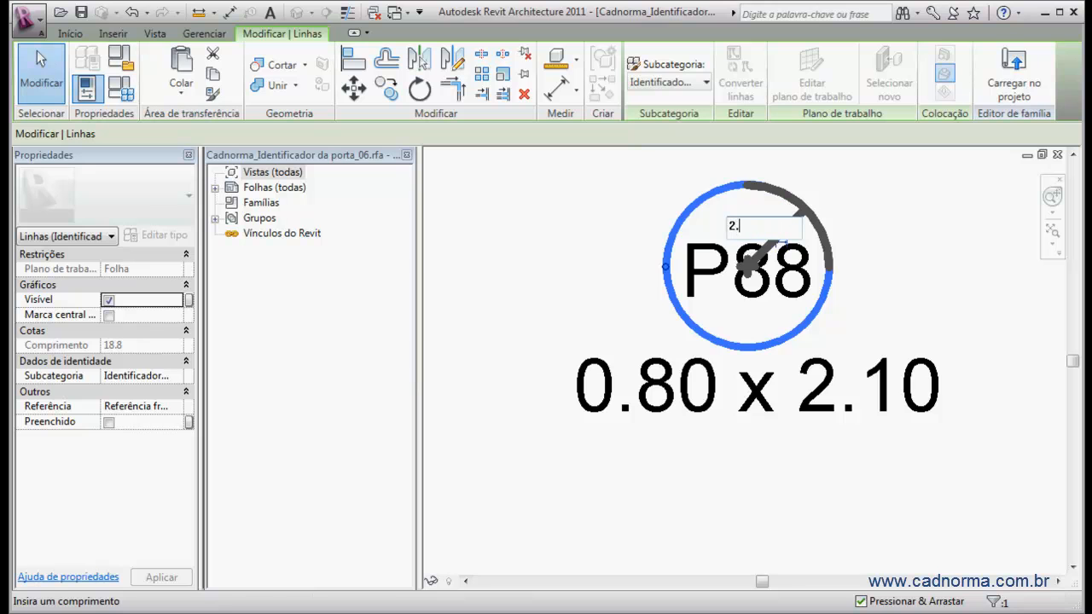
pyautogui.write('8')
pyautogui.press('Return')
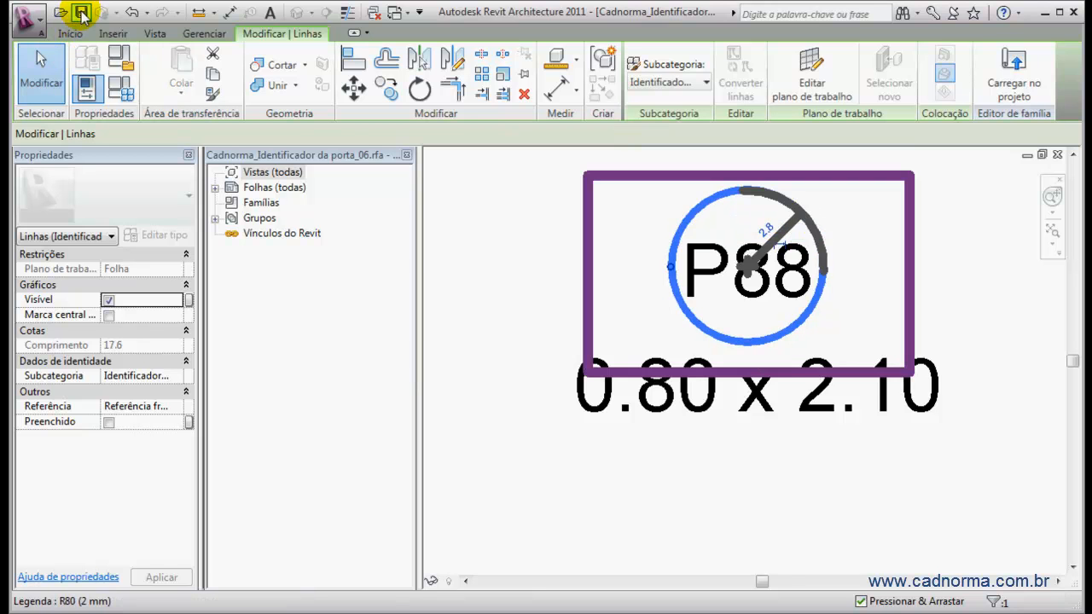
# - Save the resized tag family and reload it into exercício_01.rvt, replacing the existing version
pyautogui.click(81, 12)
pyautogui.click(661, 75)
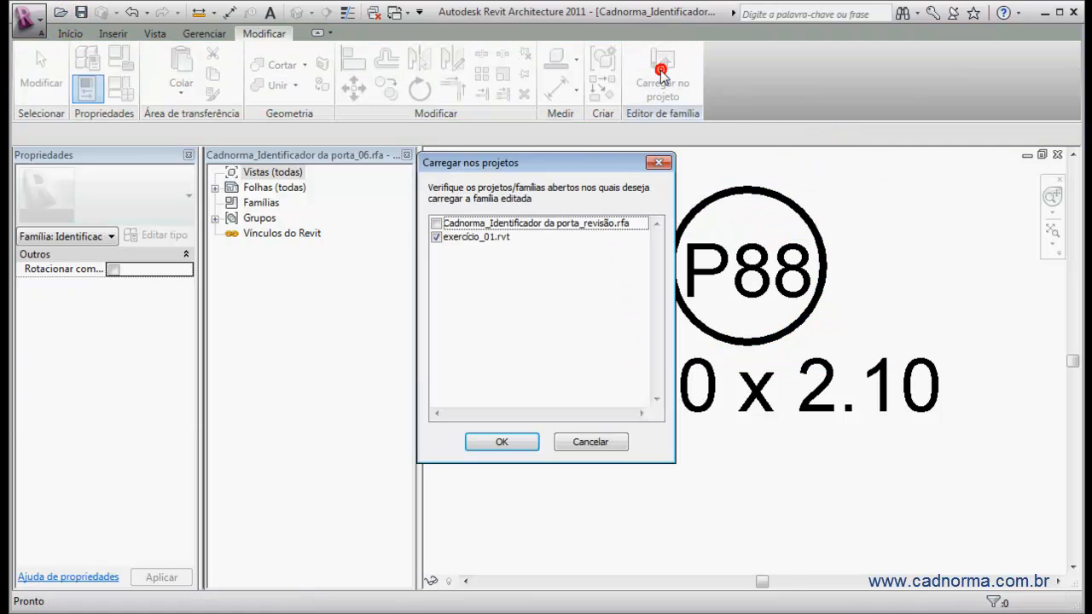
pyautogui.click(499, 441)
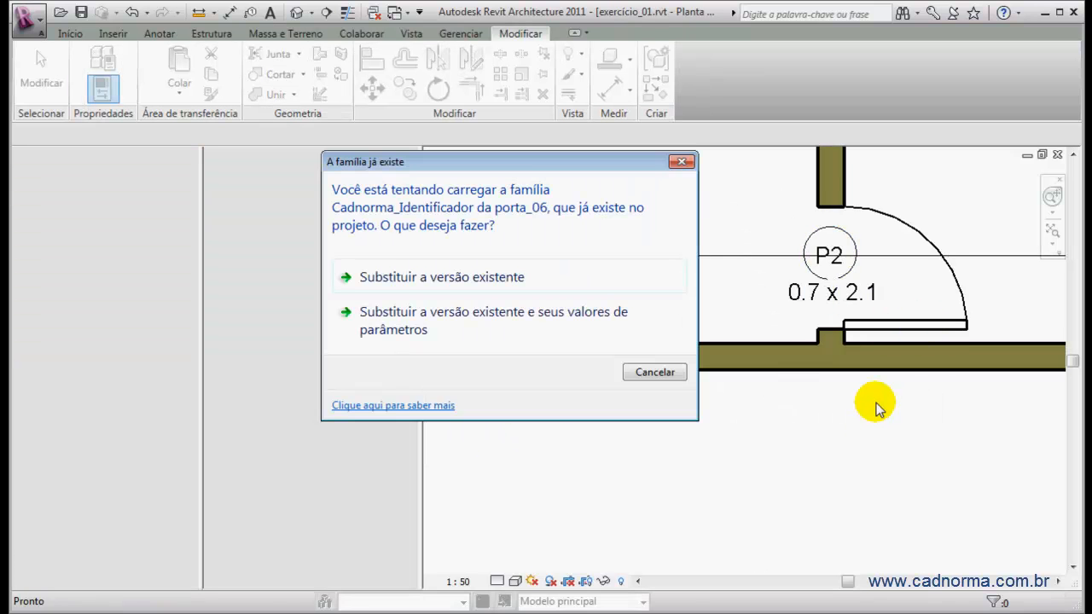
pyautogui.click(453, 279)
# - Review the reloaded door tags around Cozinha and across the 01_Térreo plan
pyautogui.click(833, 248)
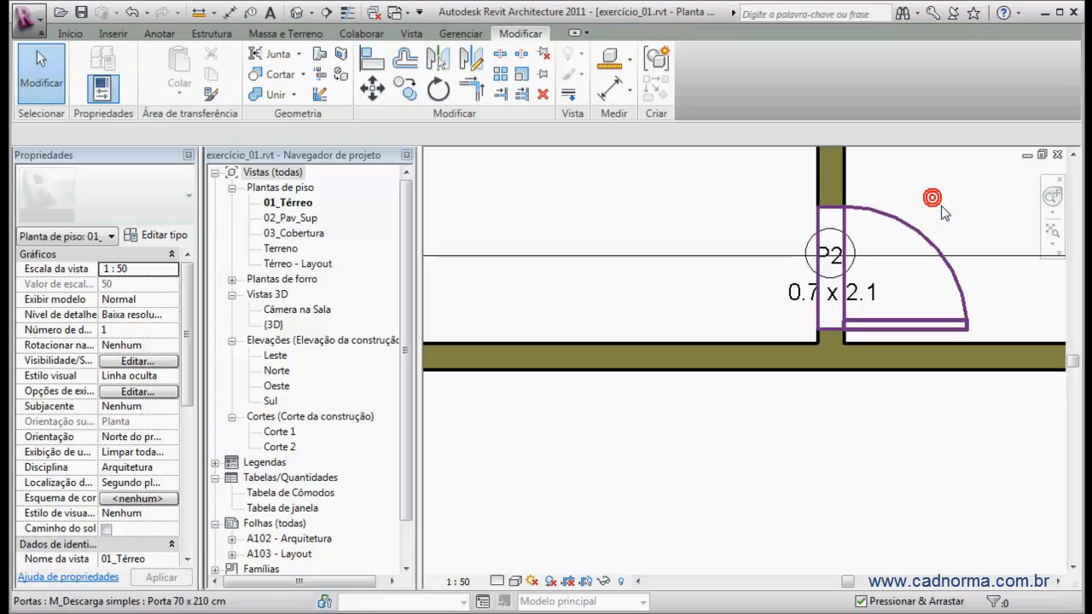
pyautogui.scroll(-2, 930, 196)
pyautogui.moveTo(714, 262); pyautogui.dragTo(627, 455, button='middle')
pyautogui.scroll(-1, 654, 382)
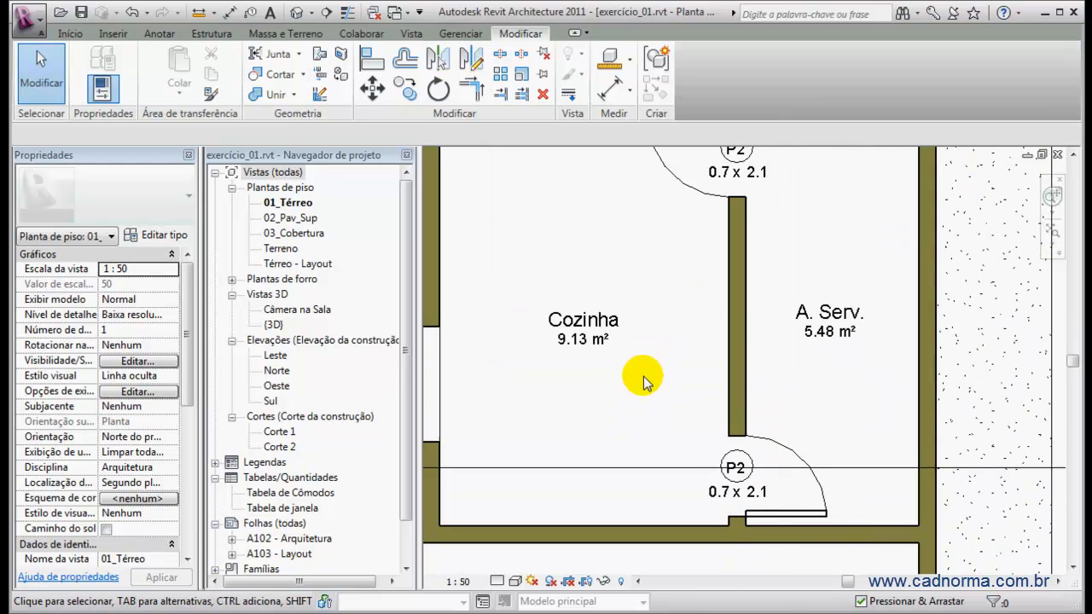
pyautogui.moveTo(608, 278); pyautogui.dragTo(755, 249, button='middle')
pyautogui.scroll(-2, 674, 287)
pyautogui.scroll(-2, 760, 239)
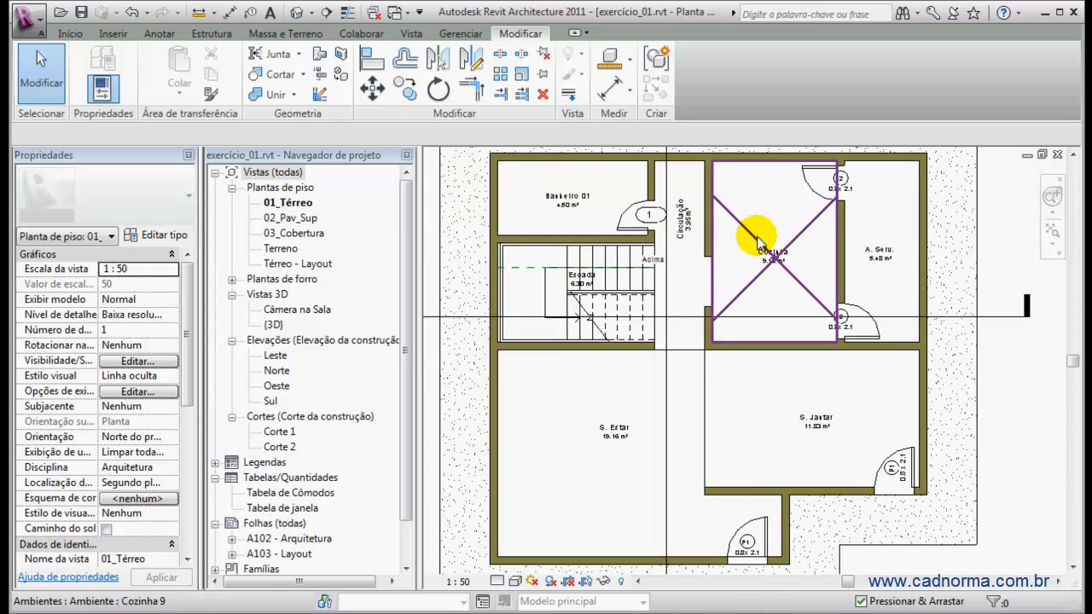
# - Start the Window command and browse for a family to load in Documentos > Cadnorma_Revit > B - Famílias > 01 - Arquitetura > 00 - Esquadrias > Janelas
pyautogui.click(70, 33)
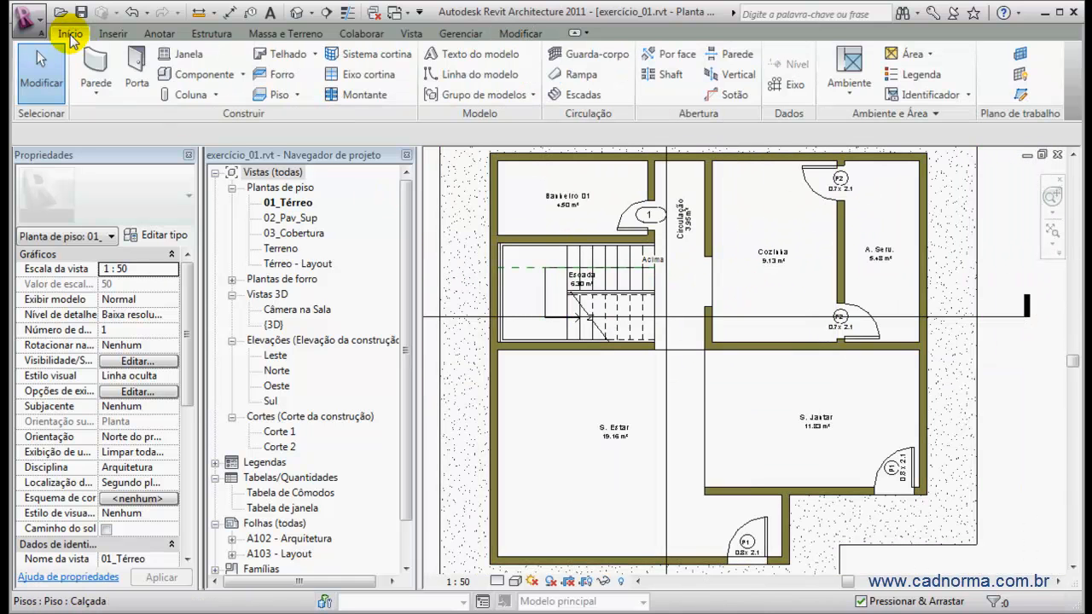
pyautogui.click(173, 58)
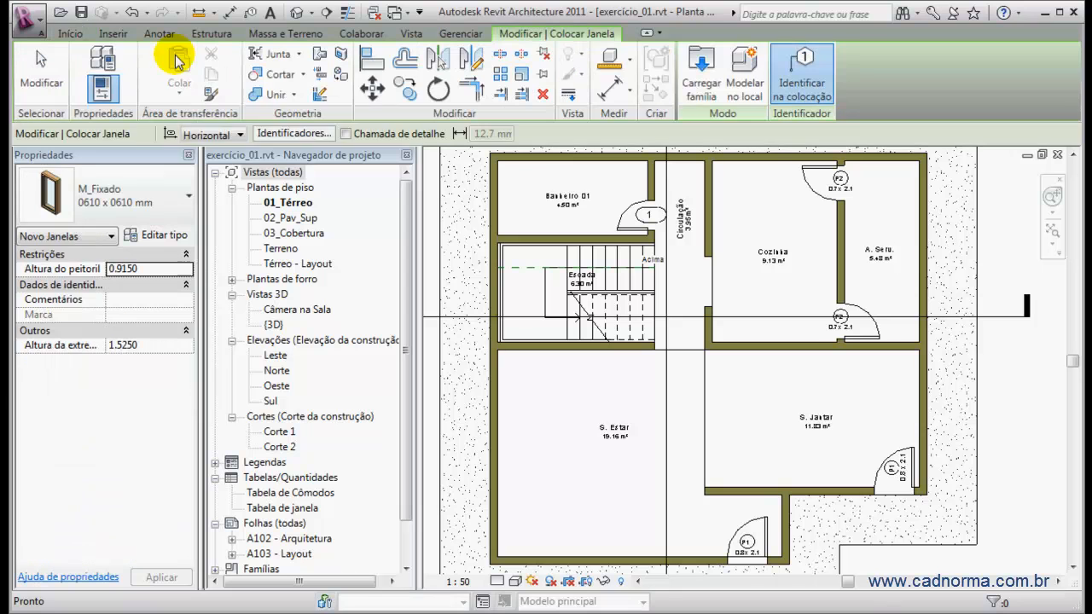
pyautogui.click(164, 241)
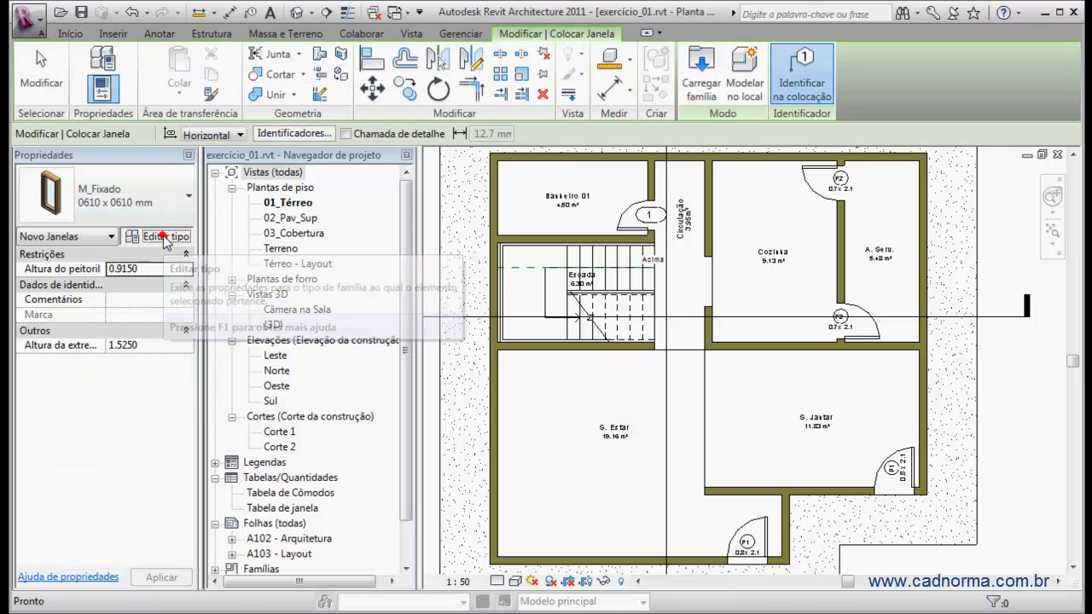
pyautogui.click(375, 528)
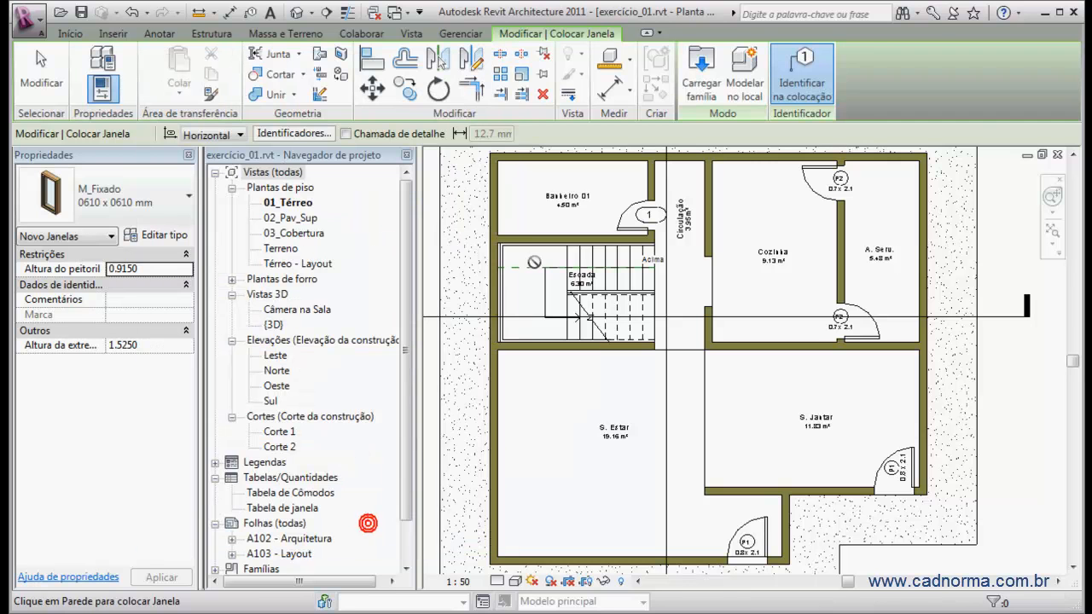
pyautogui.click(701, 75)
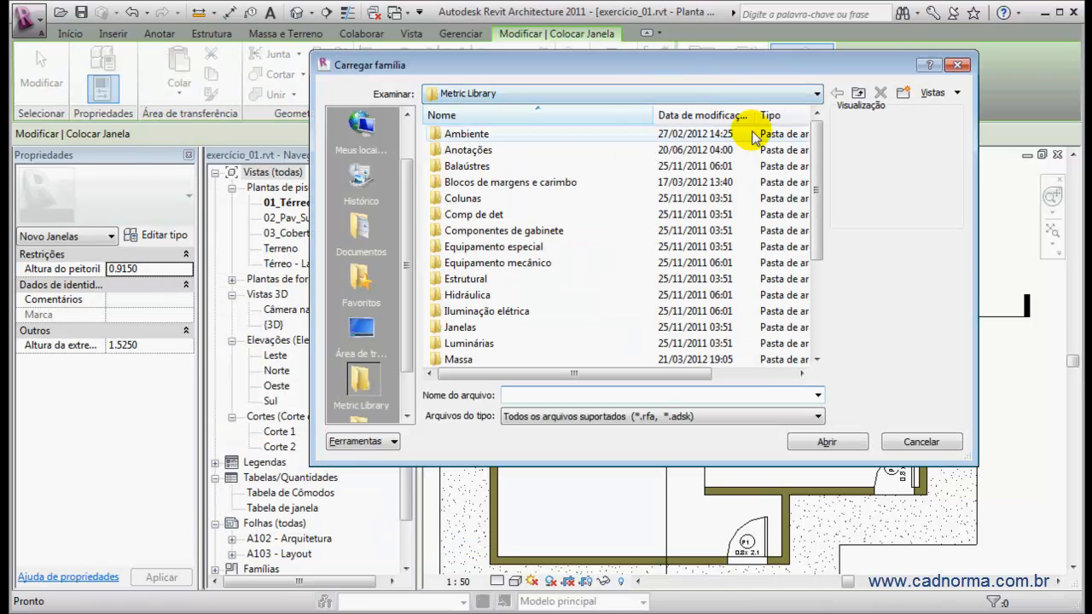
pyautogui.click(365, 229)
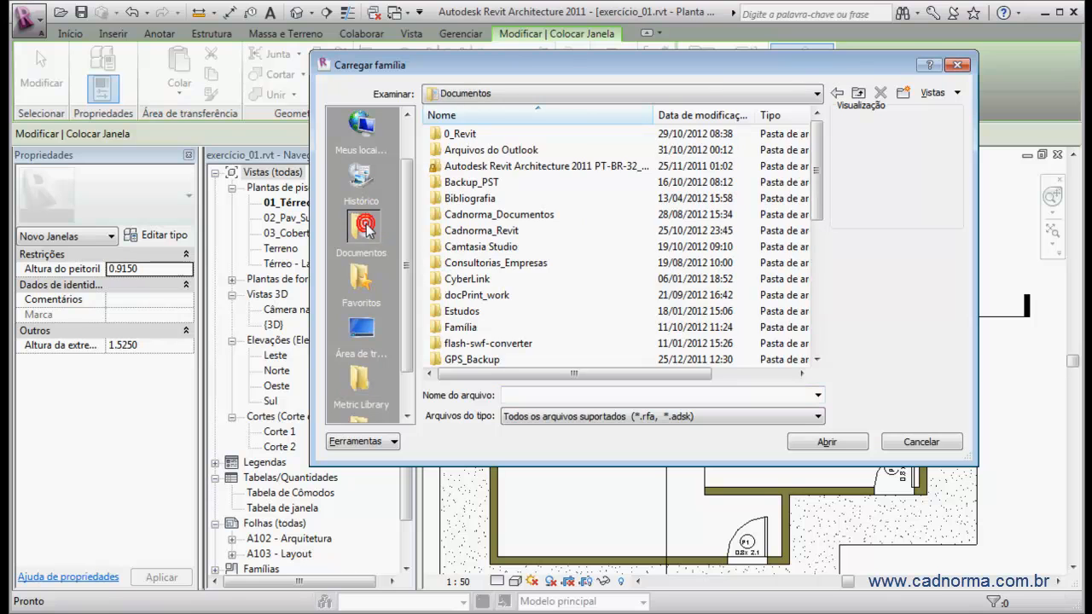
pyautogui.doubleClick(437, 232)
pyautogui.doubleClick(442, 149)
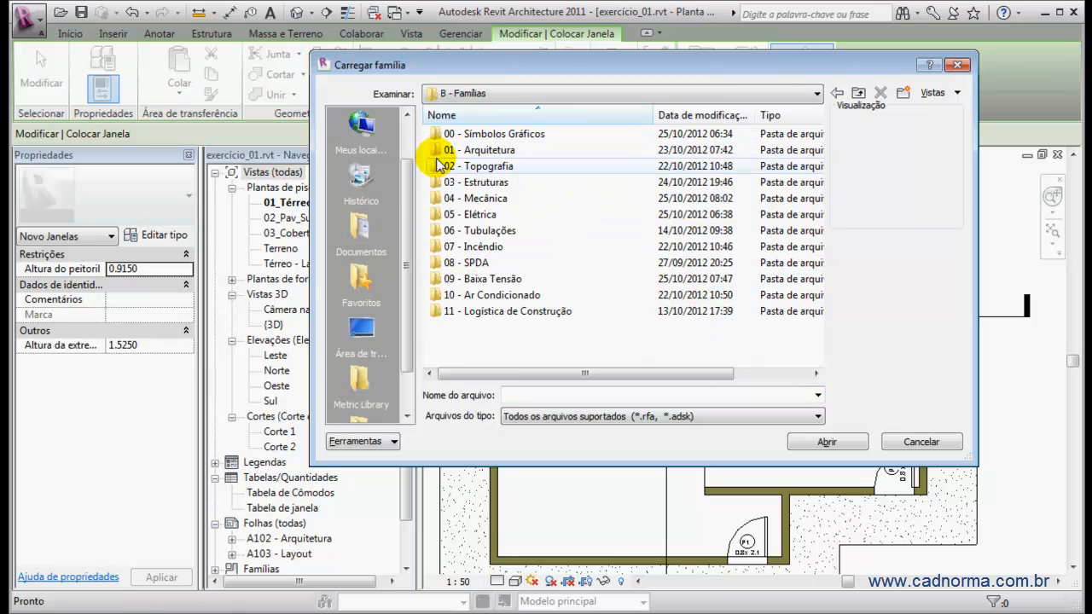
pyautogui.doubleClick(440, 150)
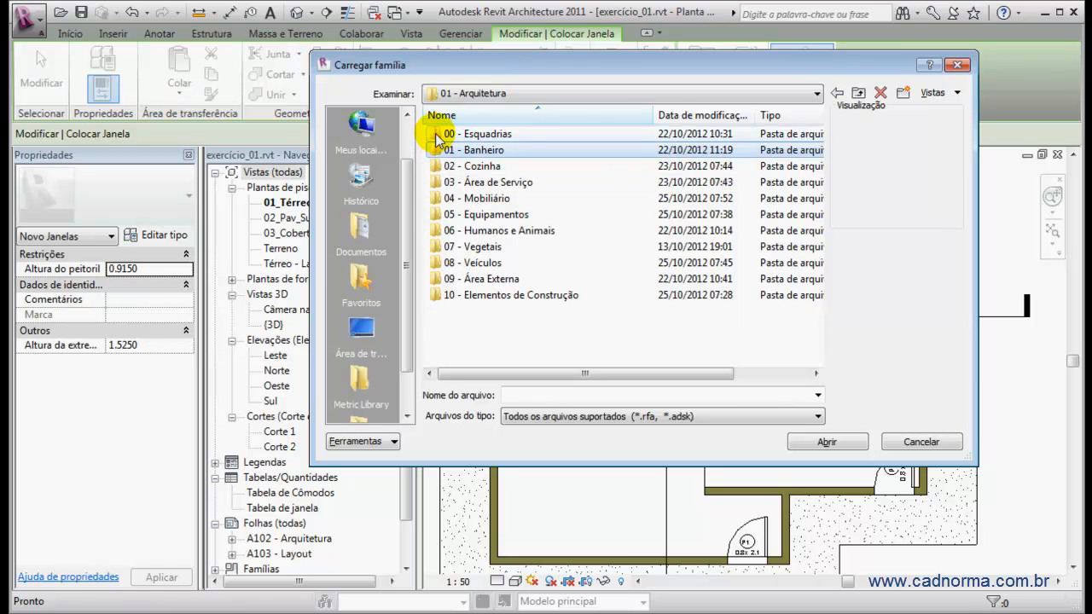
pyautogui.doubleClick(437, 137)
pyautogui.doubleClick(434, 134)
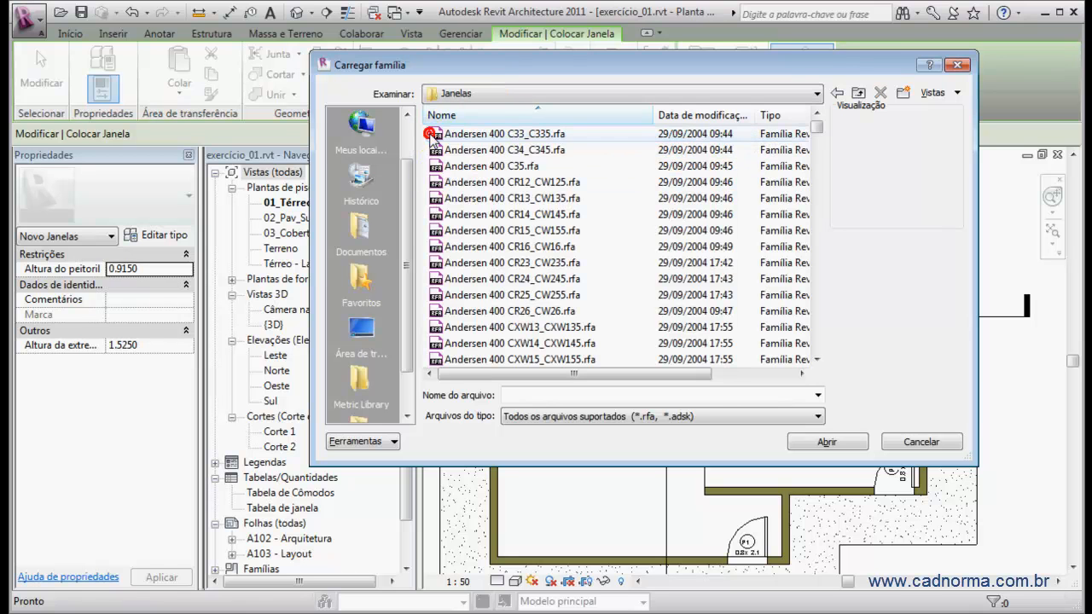
# - Compare the previews of the Andersen, arched and AUS window families in the Janelas folder
pyautogui.click(459, 165)
pyautogui.click(463, 182)
pyautogui.click(461, 214)
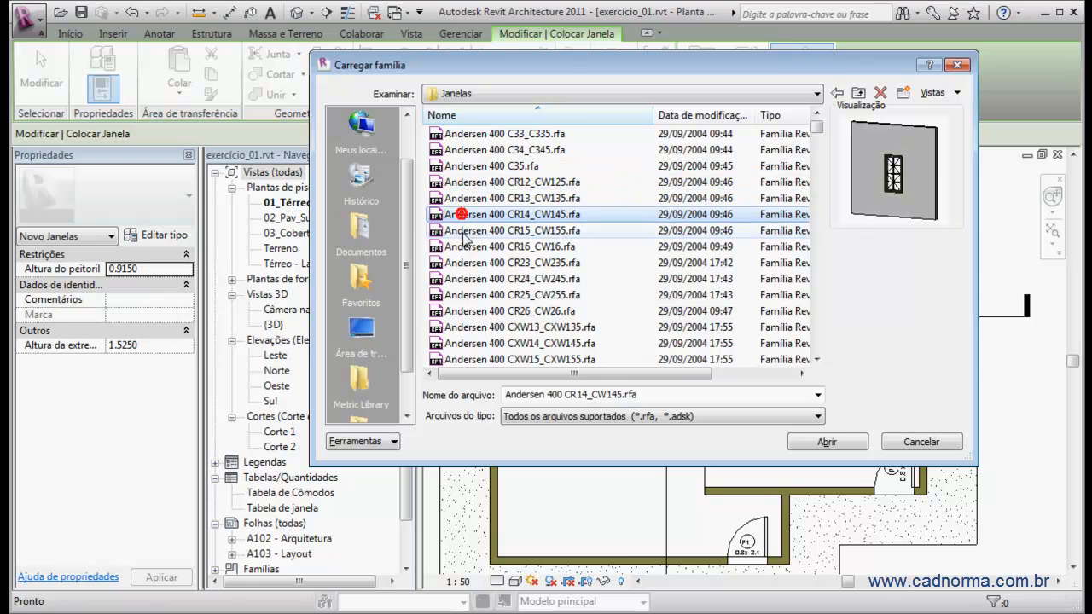
pyautogui.click(463, 230)
pyautogui.click(553, 294)
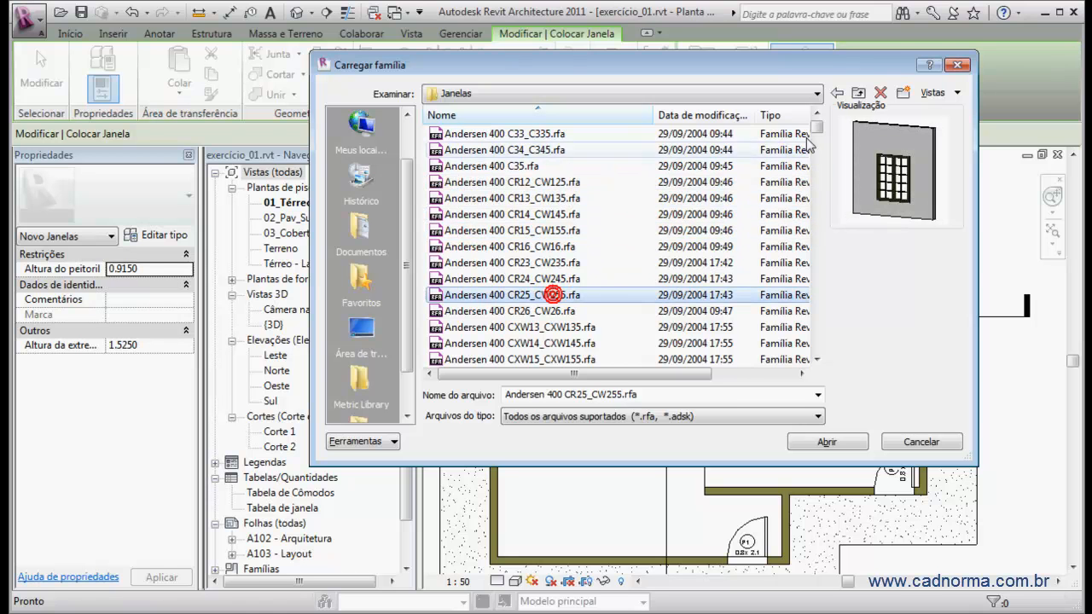
pyautogui.click(518, 311)
pyautogui.scroll(-4, 518, 311)
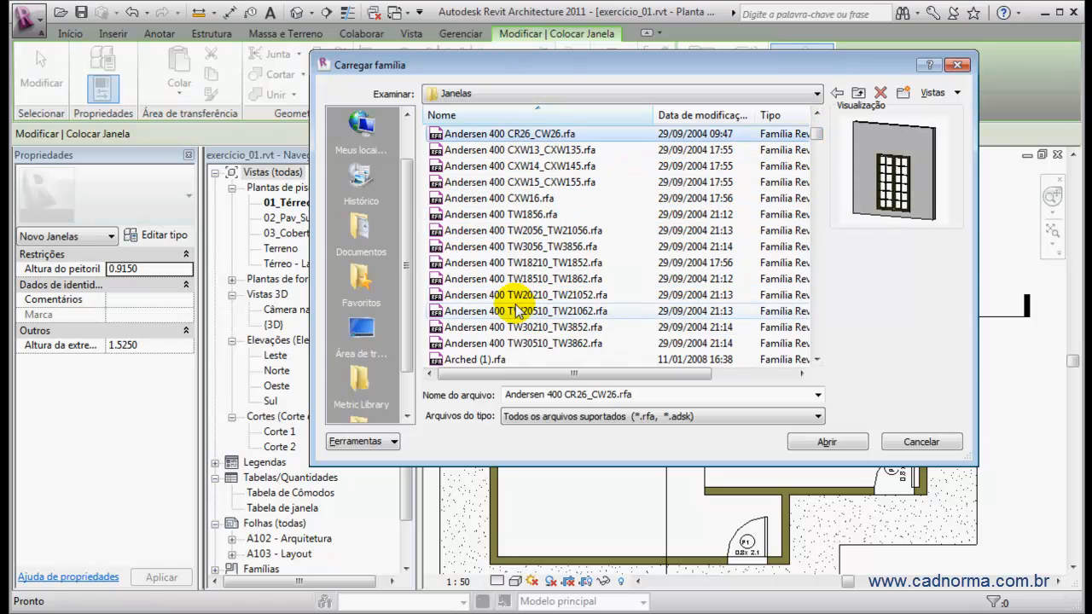
pyautogui.click(518, 310)
pyautogui.scroll(-3, 512, 309)
pyautogui.click(465, 247)
pyautogui.click(472, 278)
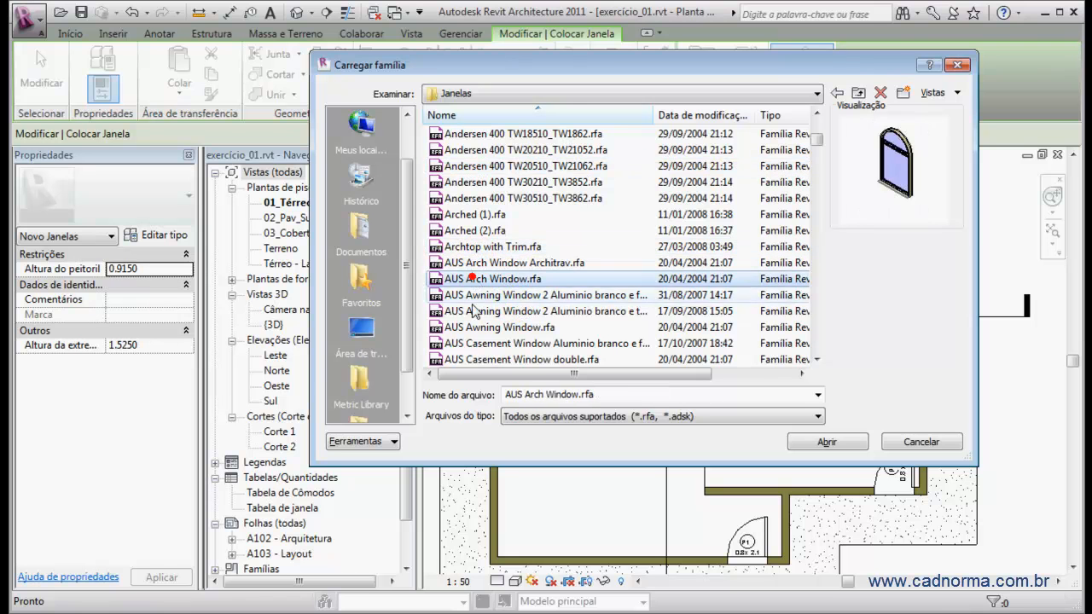
pyautogui.click(475, 311)
pyautogui.scroll(-7, 474, 311)
pyautogui.click(474, 294)
pyautogui.click(478, 311)
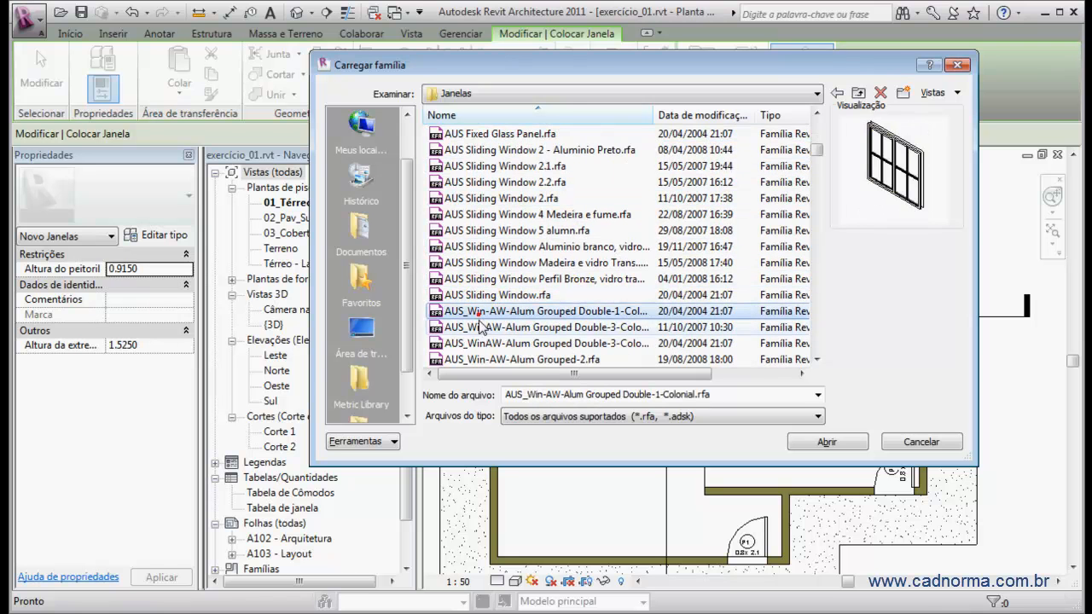
# - Load the AUS_WinAW-Alum Grouped Double-3-Colonial.rfa window family into the project
pyautogui.click(476, 345)
pyautogui.scroll(-4, 475, 346)
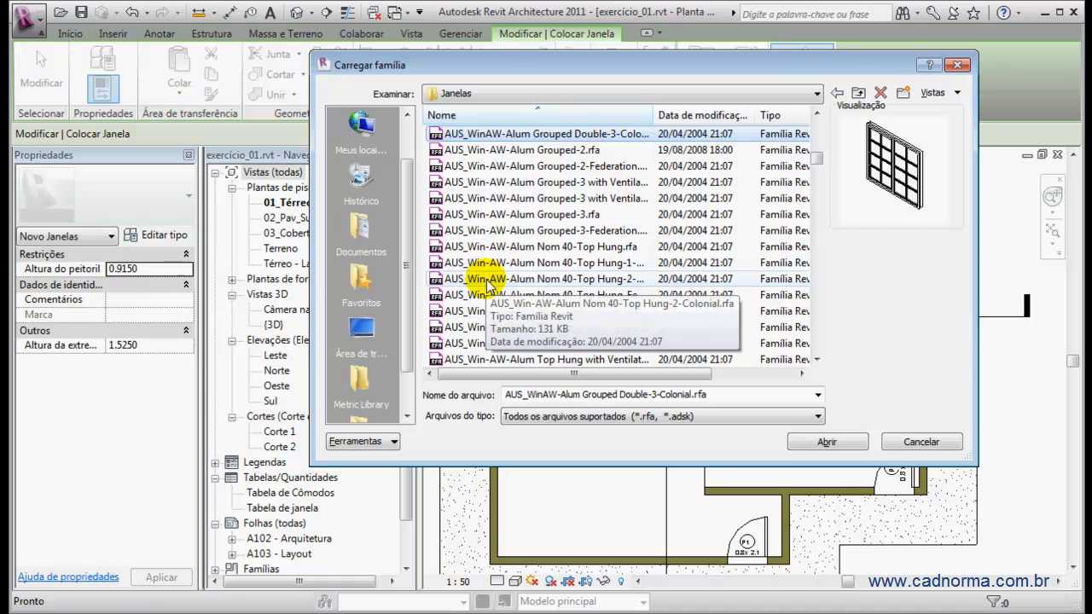
pyautogui.click(825, 441)
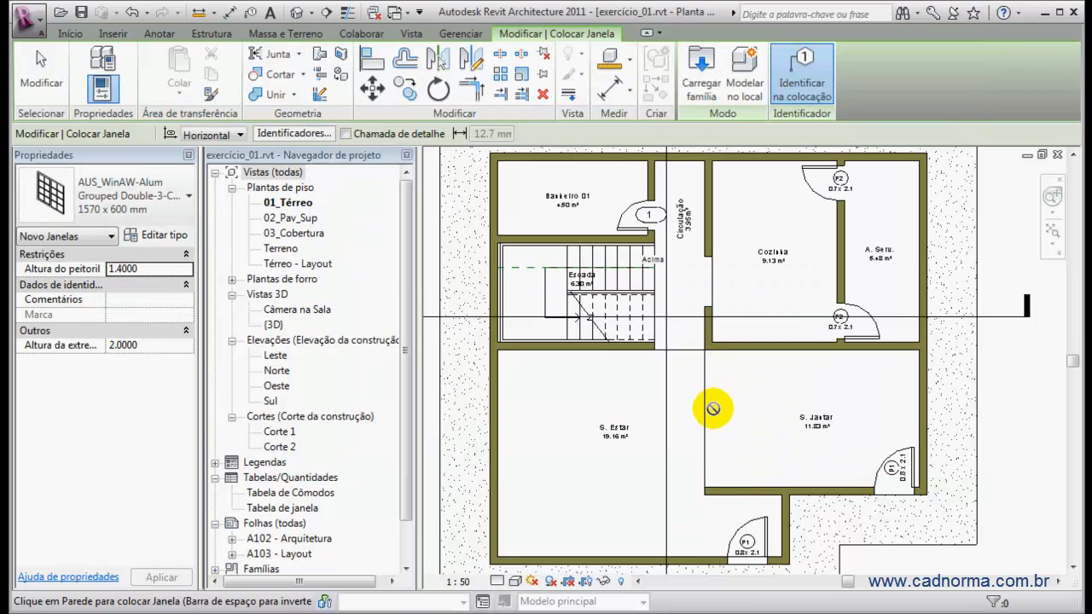
# - Place a 1570 x 600 mm window in the lower S. Estar wall, about 1.63 m from the left corner and 1.4 m from the P1 door
pyautogui.scroll(5, 640, 487)
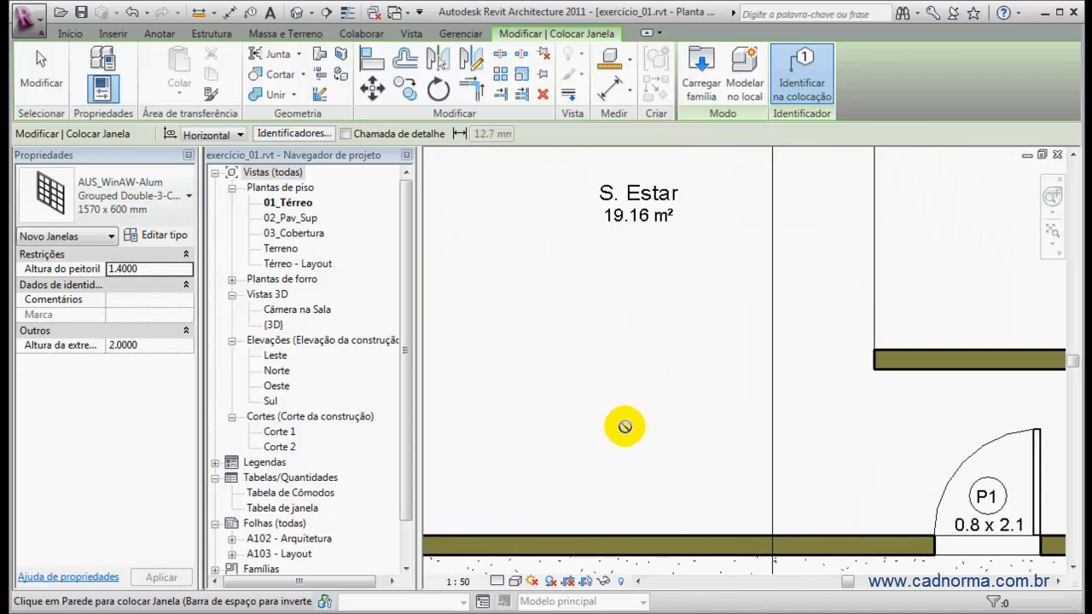
pyautogui.scroll(-2, 625, 426)
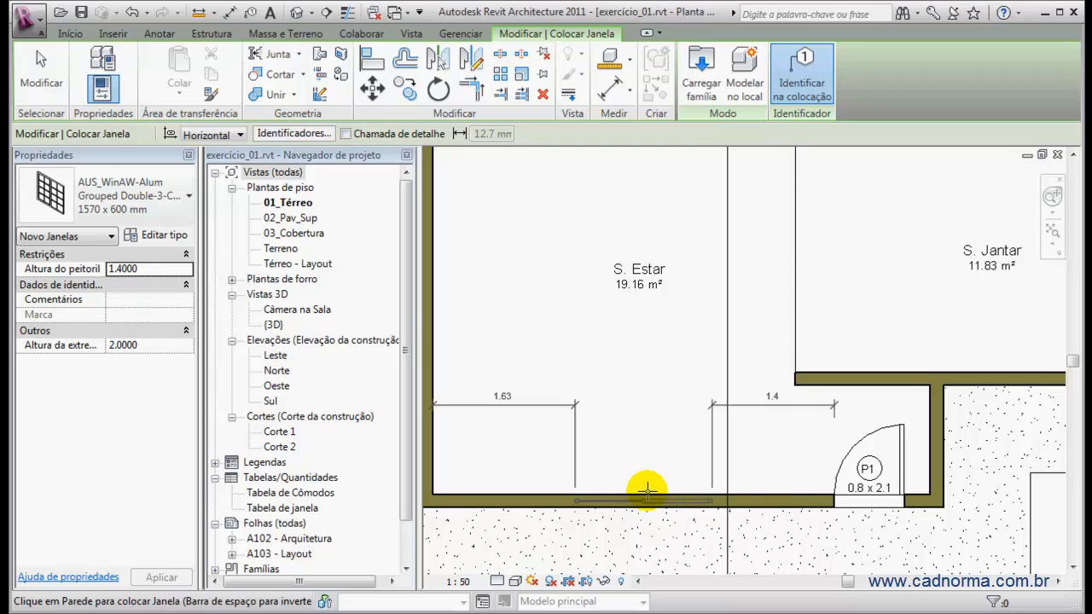
pyautogui.click(647, 492)
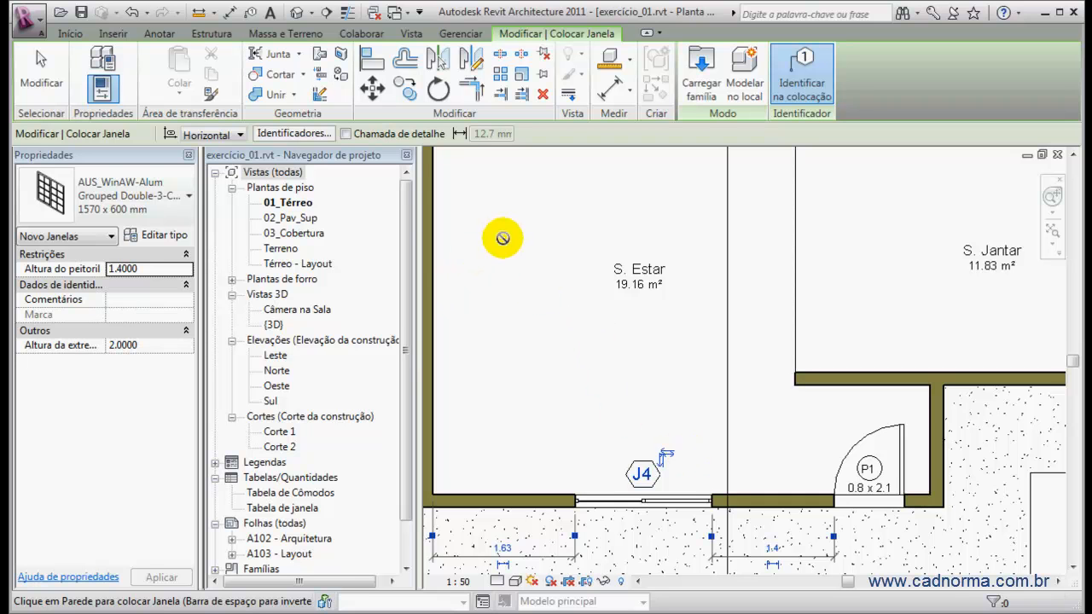
# - Examine the new window below the balcony in the {3D} view
pyautogui.click(307, 14)
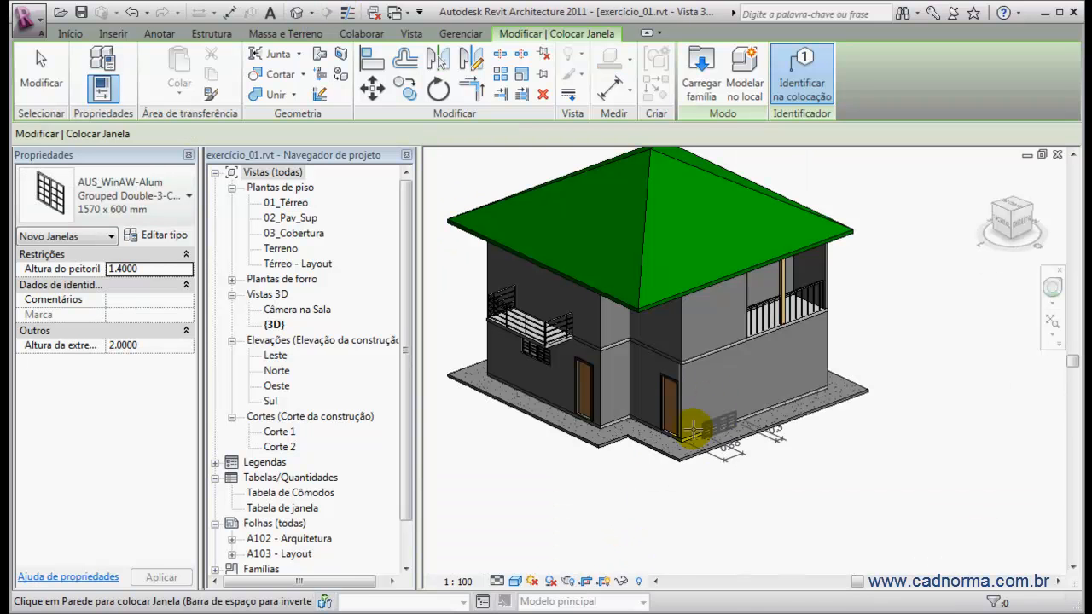
pyautogui.keyDown('shift'); pyautogui.moveTo(529, 435); pyautogui.dragTo(682, 405, button='middle'); pyautogui.keyUp('shift')
pyautogui.scroll(5, 683, 405)
pyautogui.scroll(-1, 694, 385)
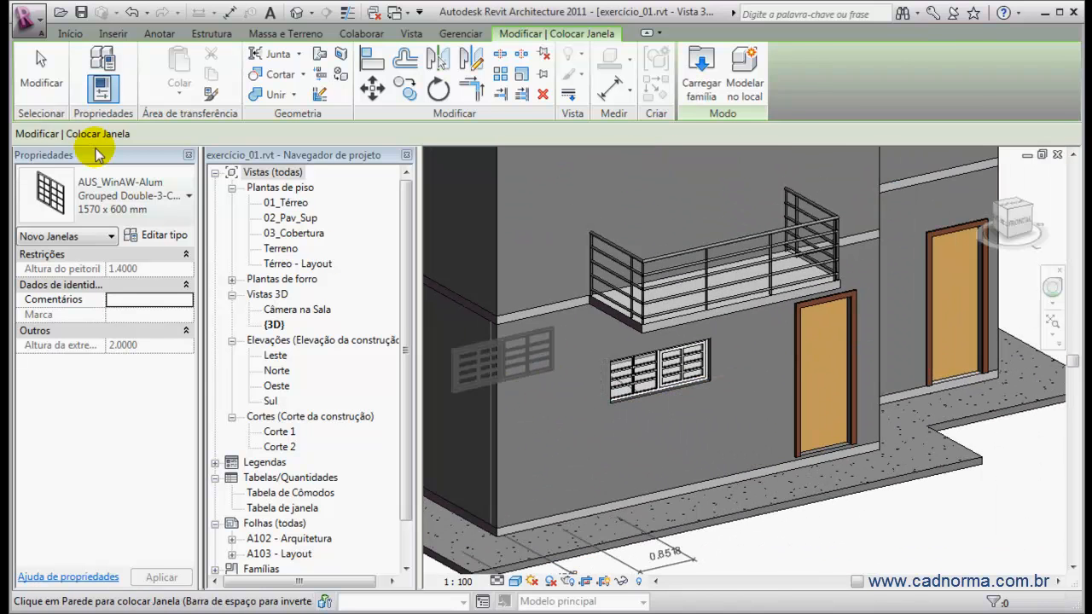
# - End window placement and open the family of the window below the balcony for editing
pyautogui.click(40, 70)
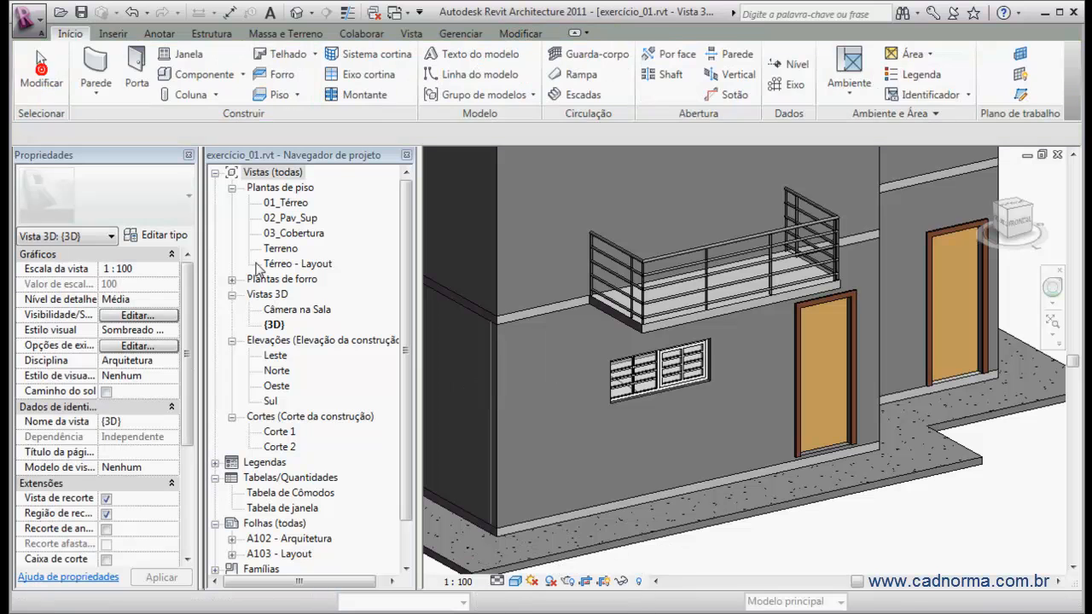
pyautogui.click(648, 387)
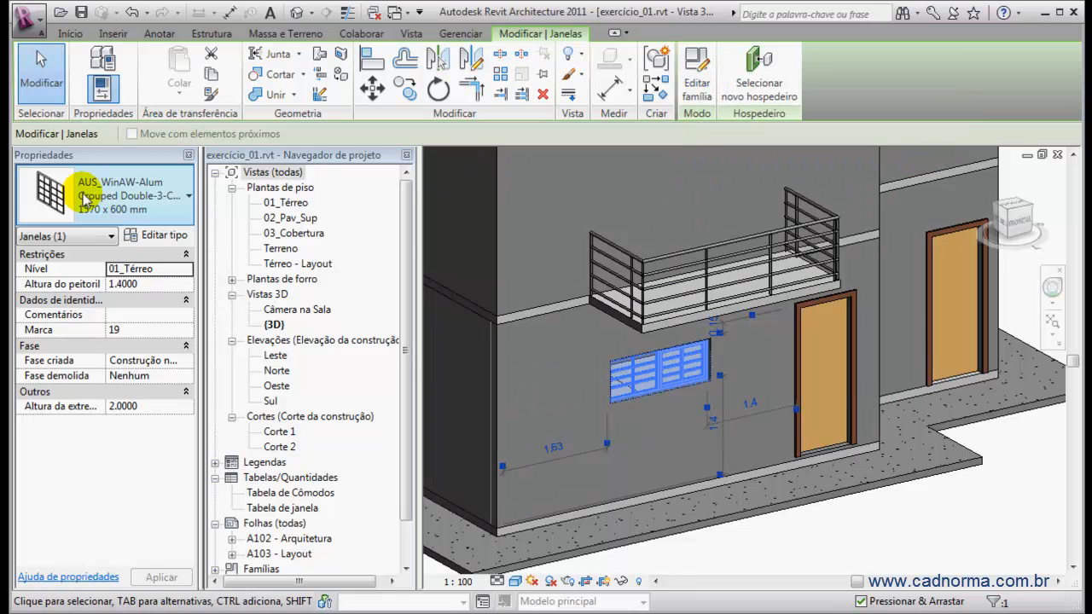
pyautogui.click(693, 75)
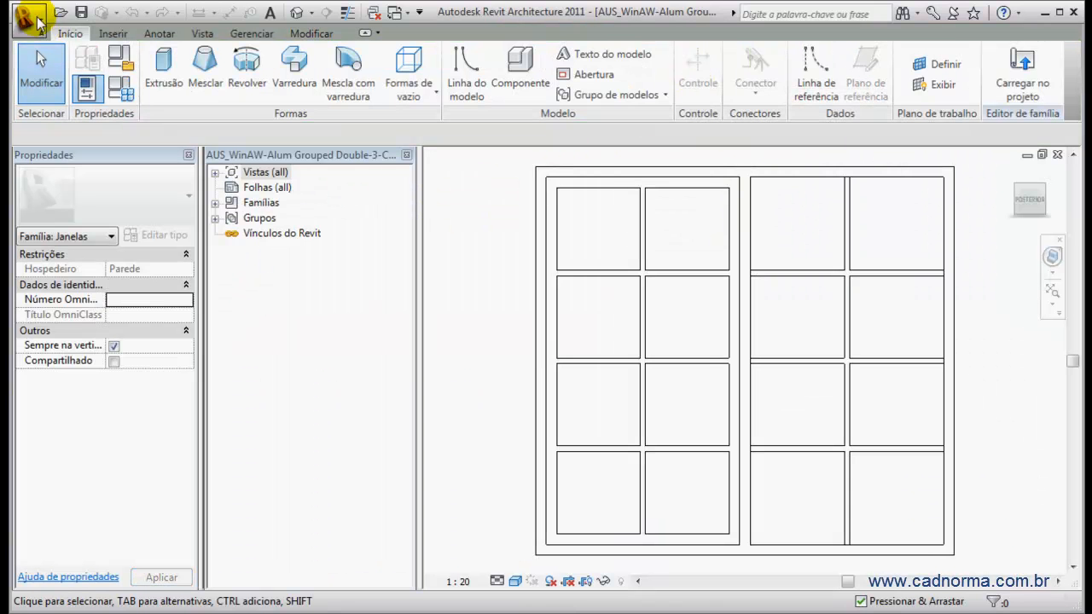
# - Start saving the window family as a copy, creating and opening a new folder Meus Padrões_Revit in Documentos
pyautogui.click(34, 21)
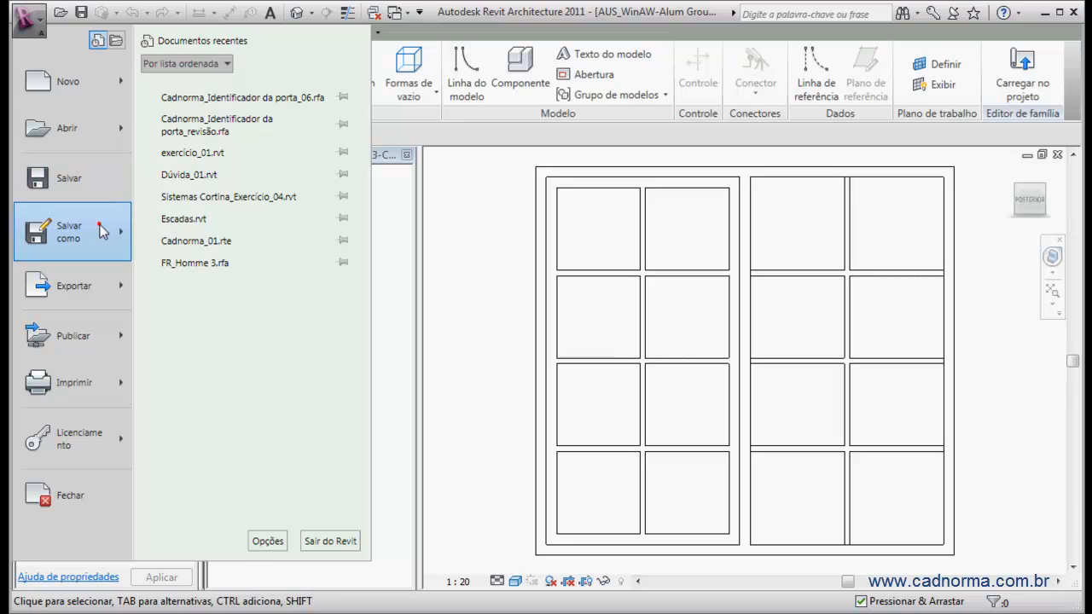
pyautogui.moveTo(97, 227)
pyautogui.click(216, 162)
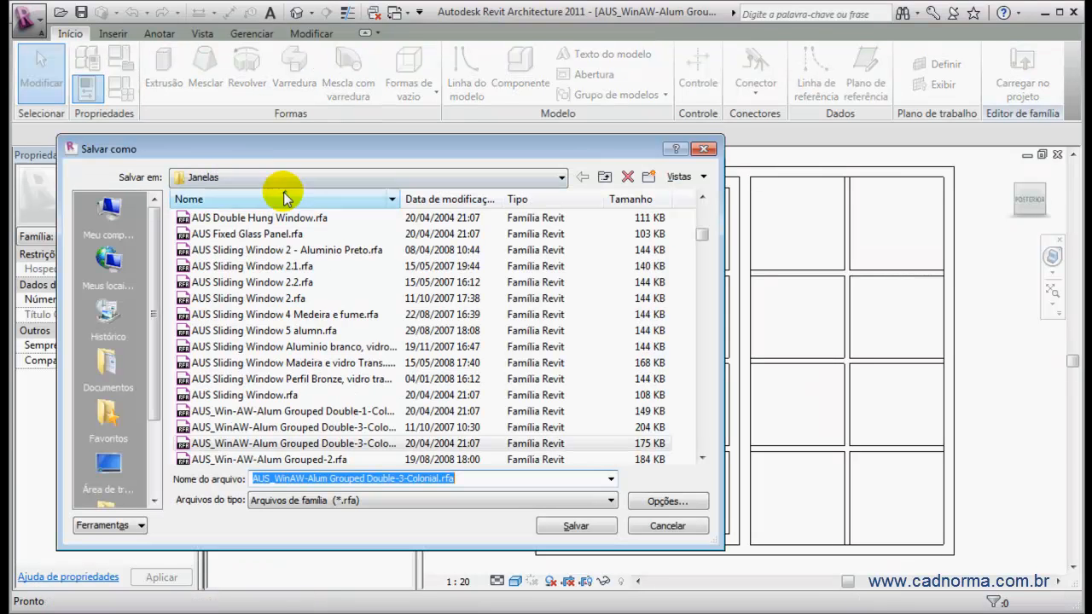
pyautogui.click(107, 363)
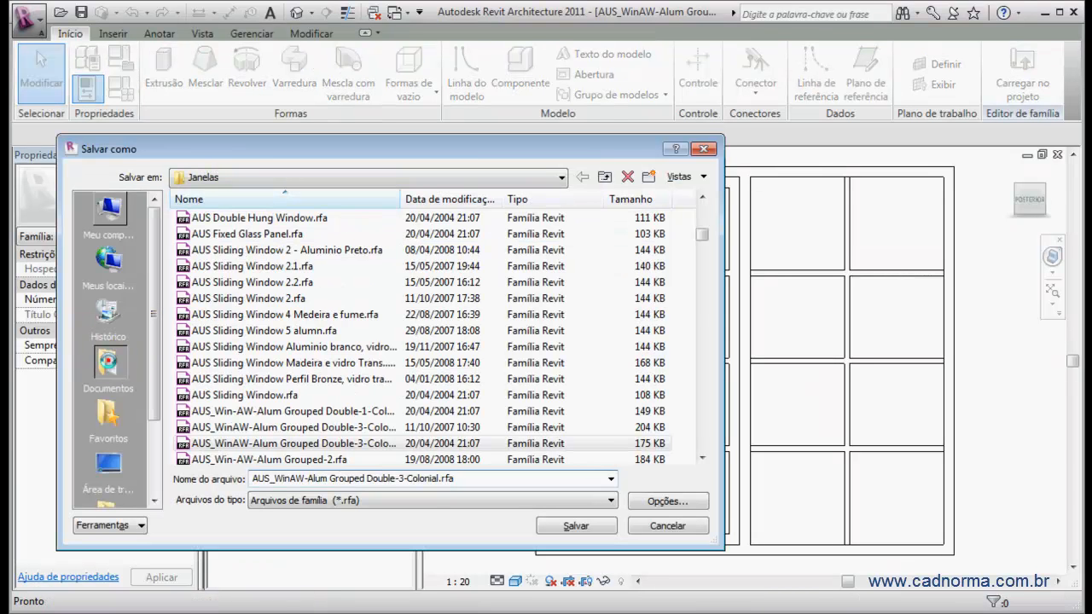
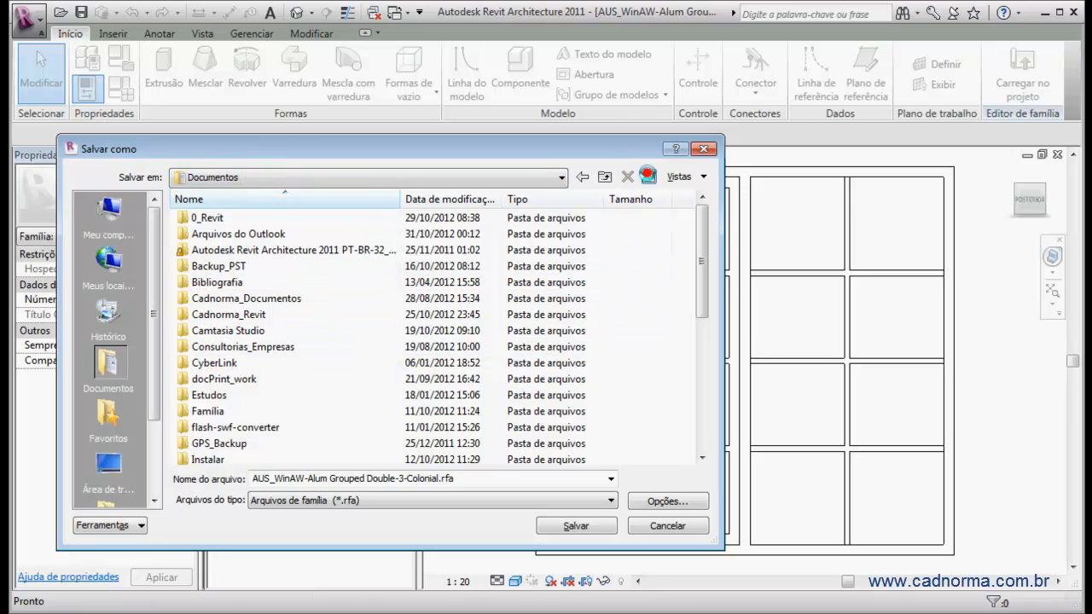
pyautogui.click(647, 175)
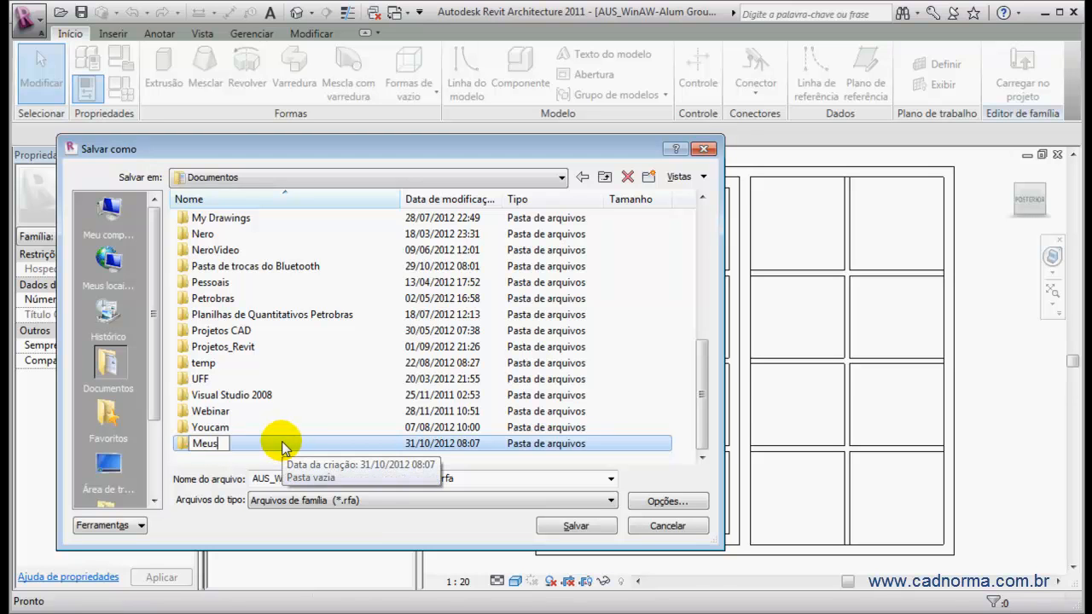
pyautogui.write('Meus Padrões_Revit')
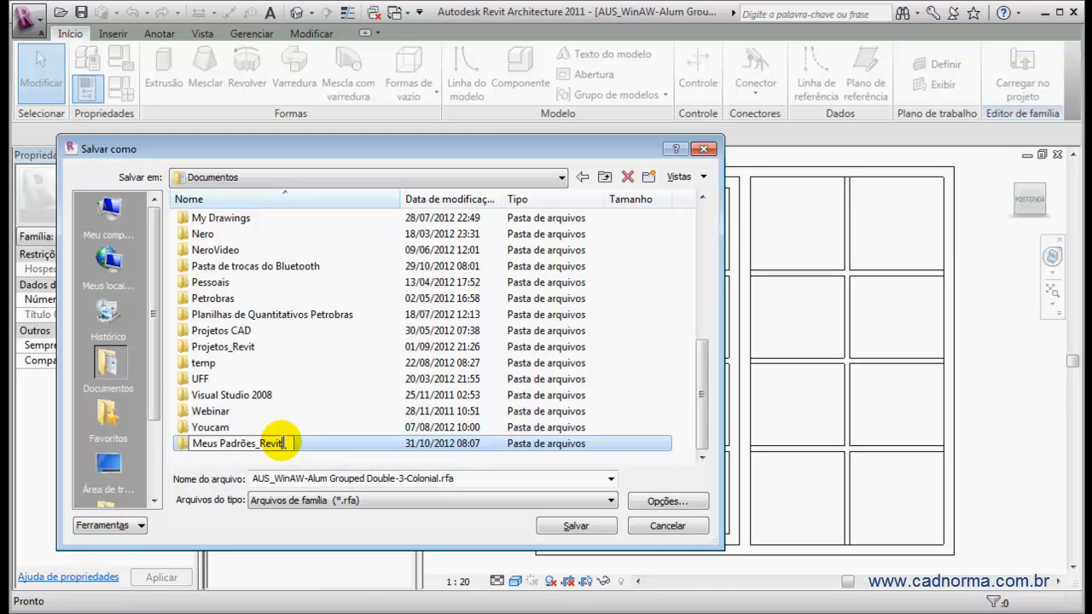
pyautogui.doubleClick(181, 445)
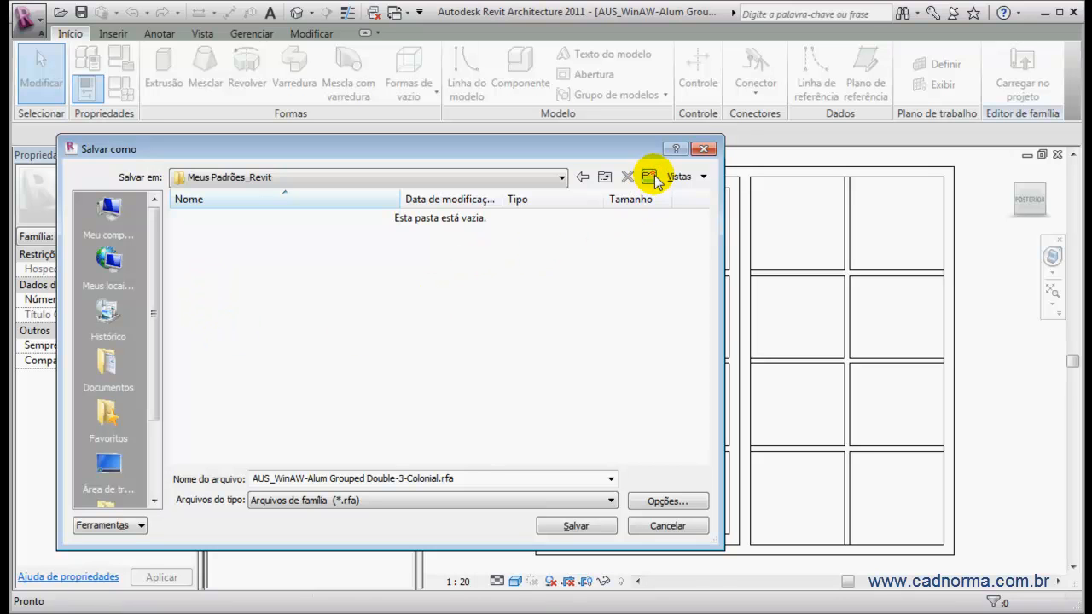
# - Create a subfolder named Janelas inside Meus Padrões_Revit and open it as the save location
pyautogui.click(215, 219)
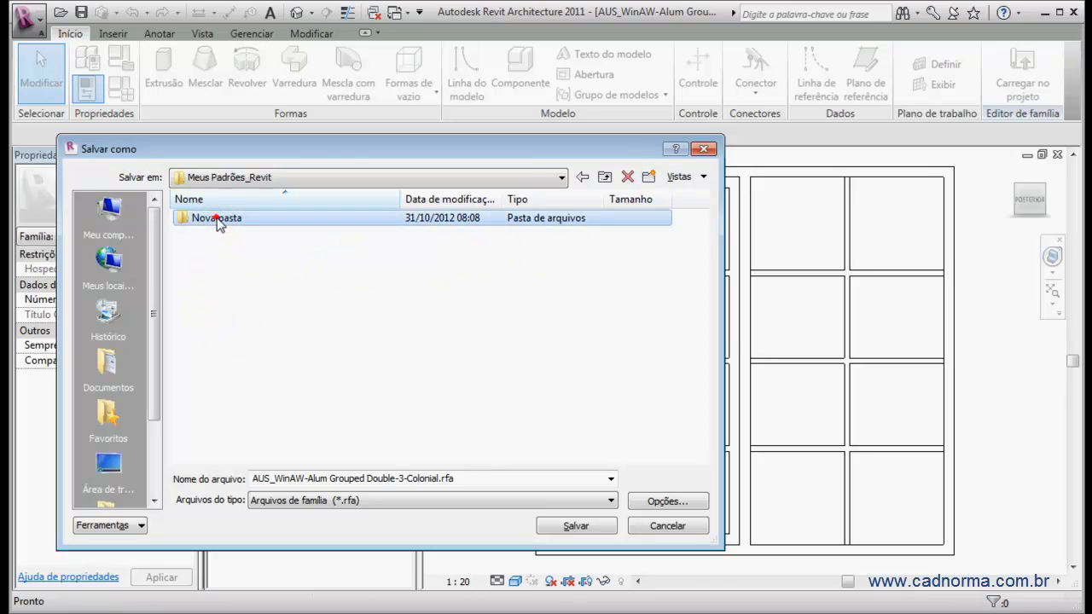
pyautogui.click(218, 220)
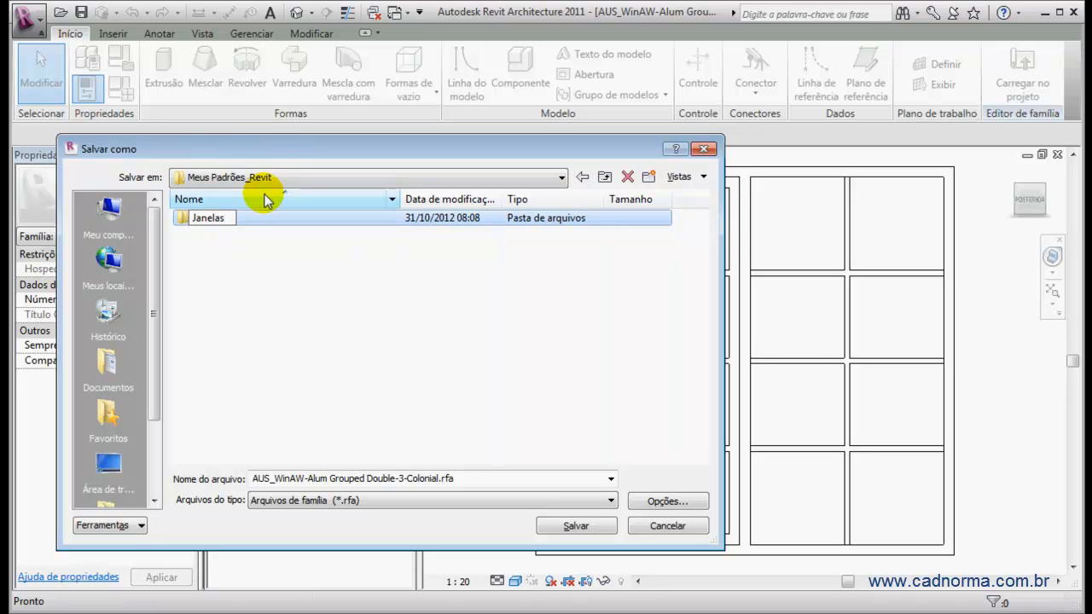
pyautogui.doubleClick(184, 222)
# - Save the family in the Janelas folder as "Janela Quadriculada de duas folhas, de correr"
pyautogui.doubleClick(481, 479)
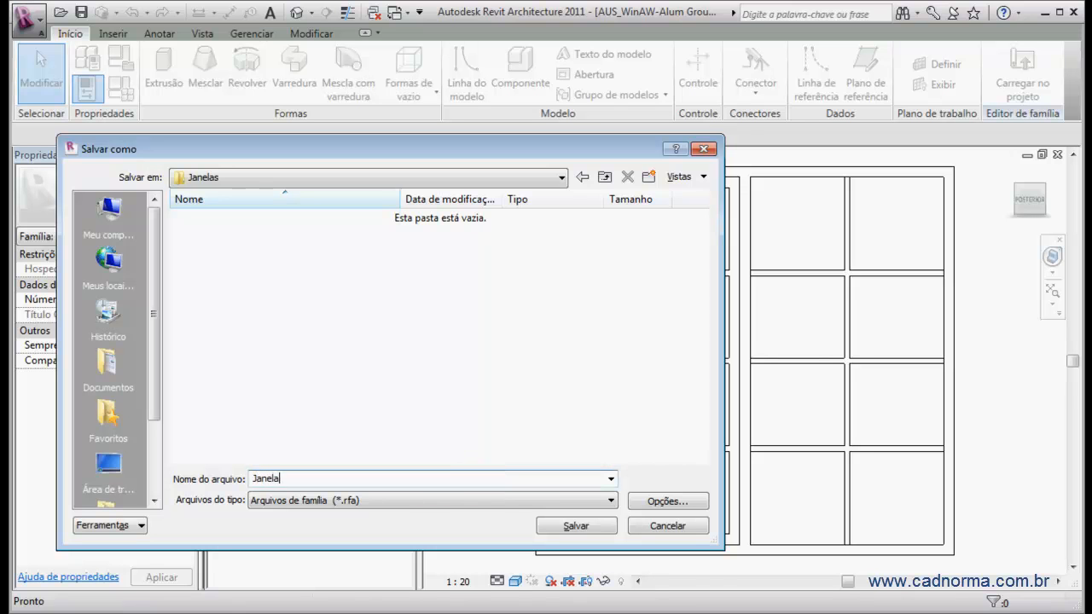
pyautogui.moveTo(585, 143); pyautogui.dragTo(551, 431)
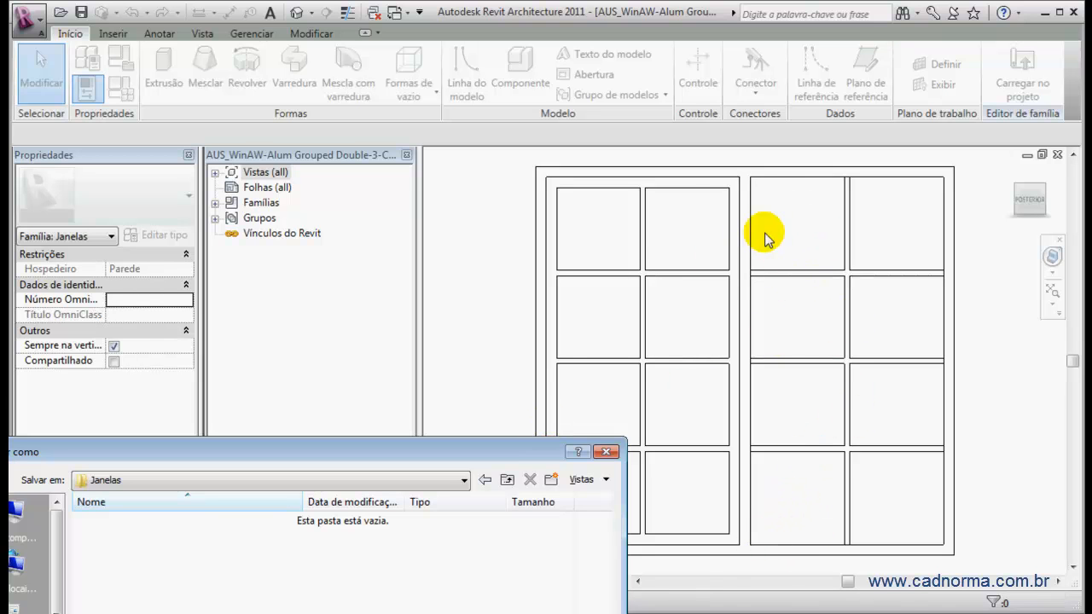
pyautogui.moveTo(482, 455); pyautogui.dragTo(669, 129)
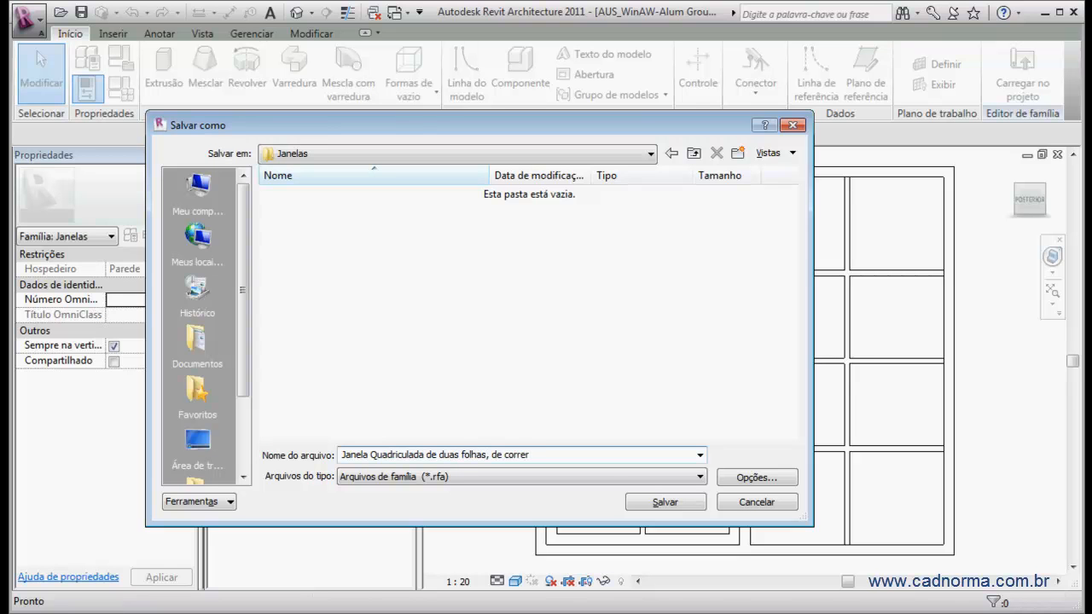
pyautogui.click(664, 502)
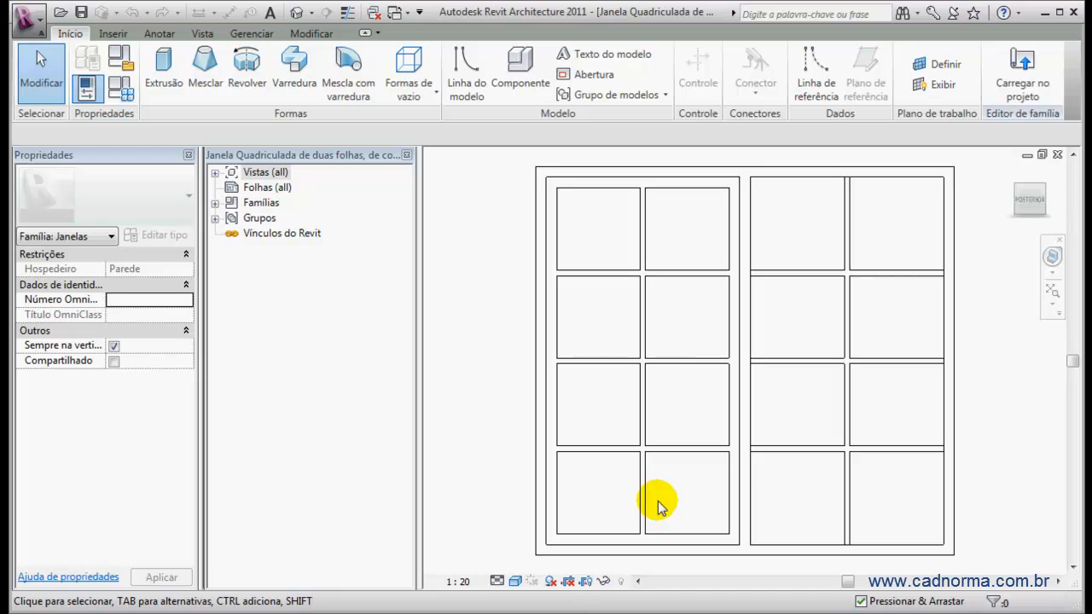
# - Open the Ref. Level floor plan of the window family and examine its frame, transom and width dimensions
pyautogui.scroll(-3, 738, 378)
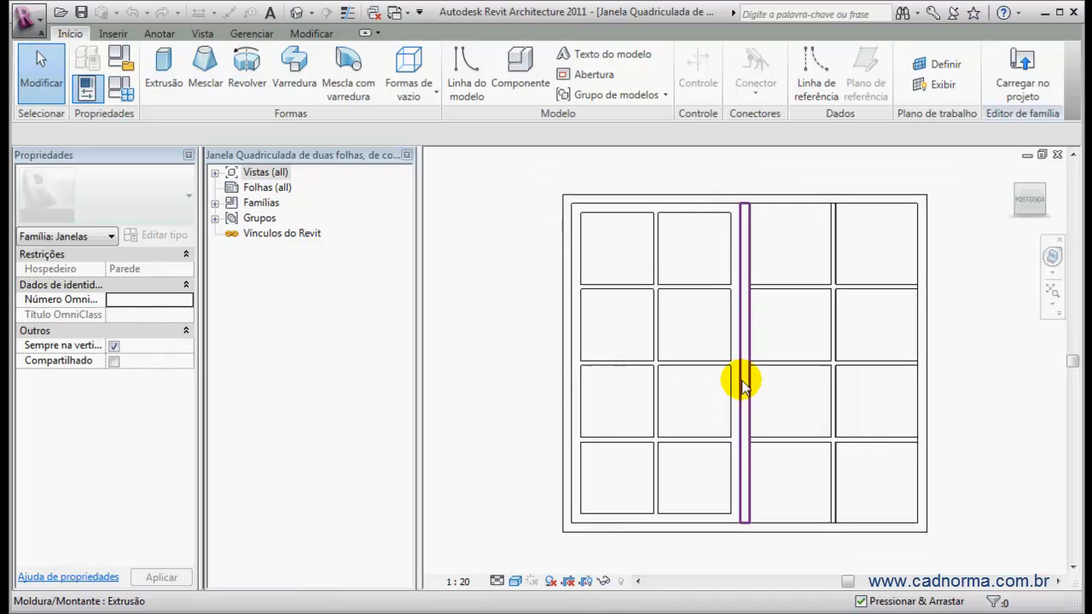
pyautogui.scroll(2, 534, 357)
pyautogui.scroll(-1, 534, 356)
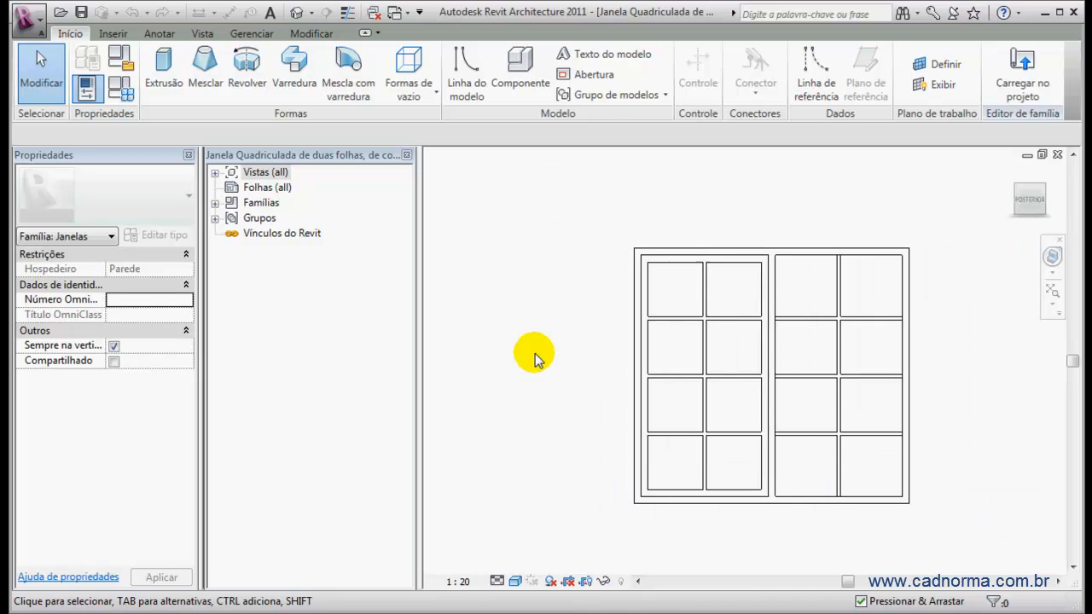
pyautogui.moveTo(574, 304)
pyautogui.mouseDown(button='middle')
pyautogui.moveTo(518, 308)
pyautogui.moveTo(494, 292)
pyautogui.mouseUp(button='middle')
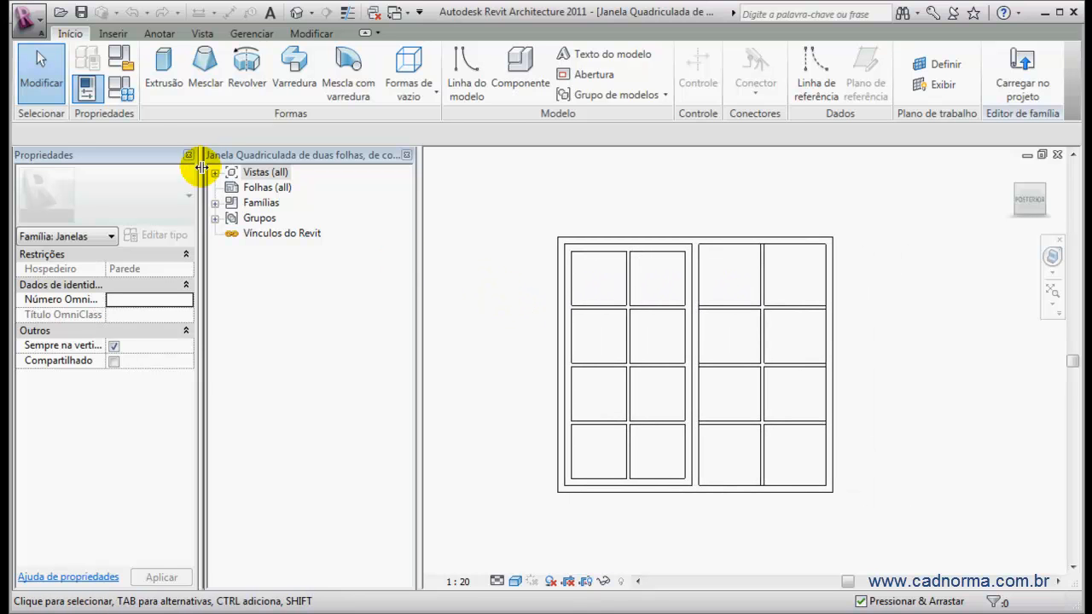
pyautogui.click(219, 175)
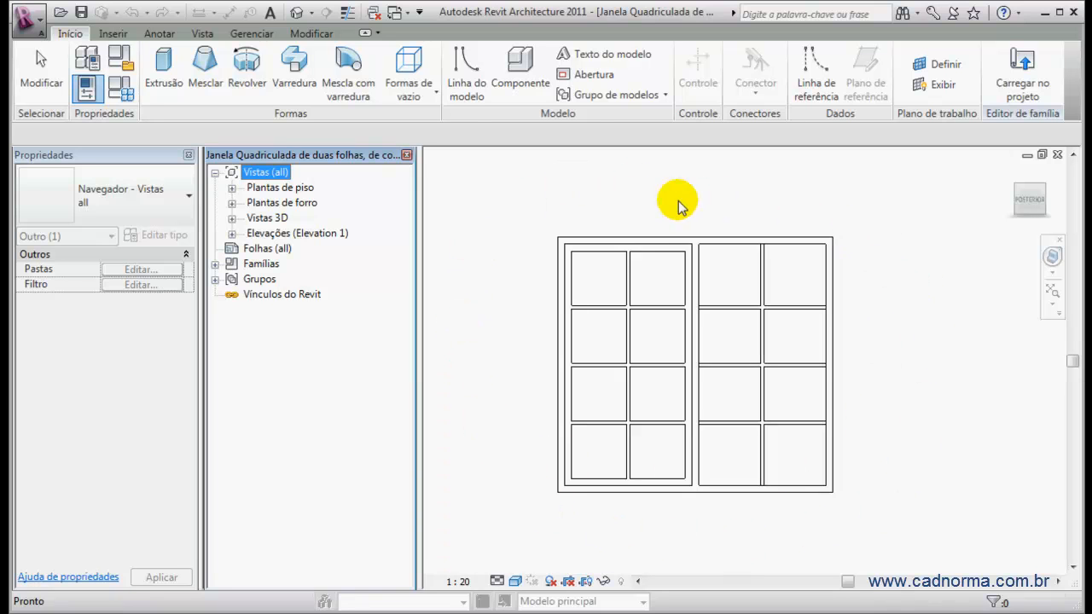
pyautogui.click(232, 188)
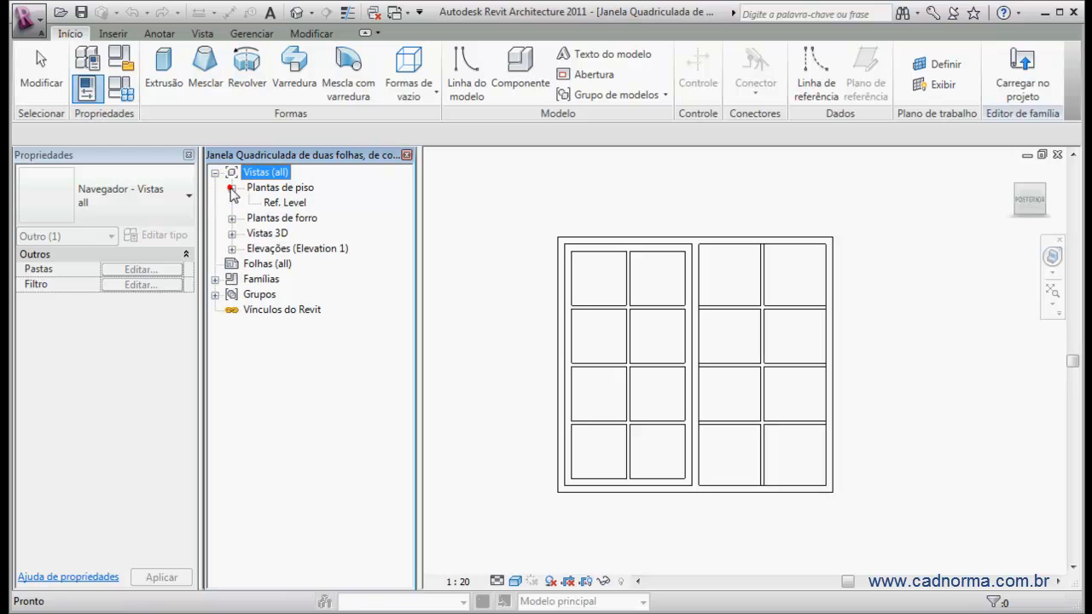
pyautogui.doubleClick(293, 205)
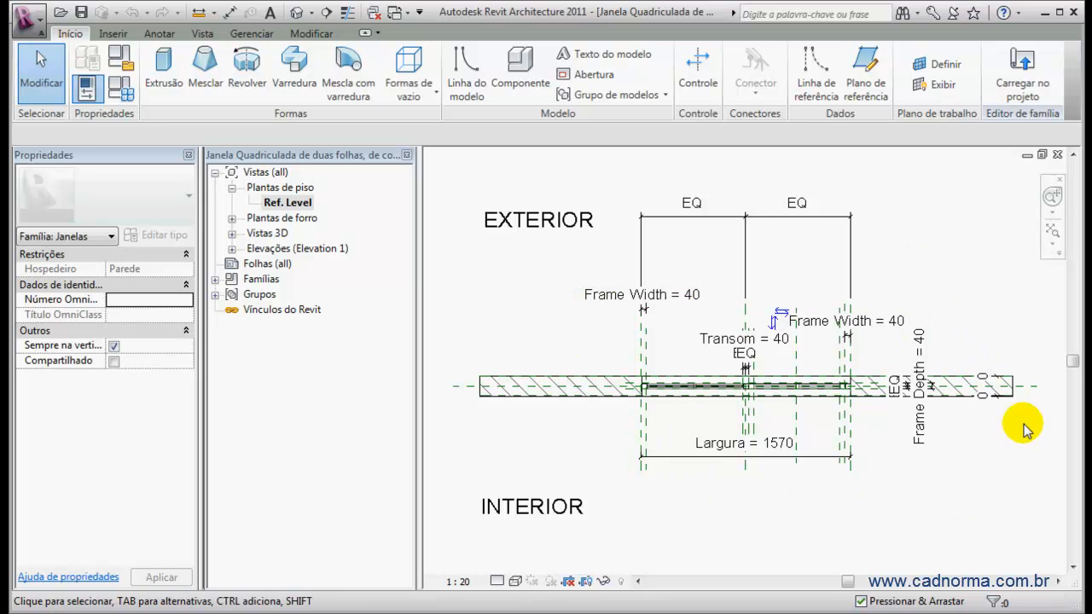
pyautogui.moveTo(692, 333); pyautogui.dragTo(643, 319, button='middle')
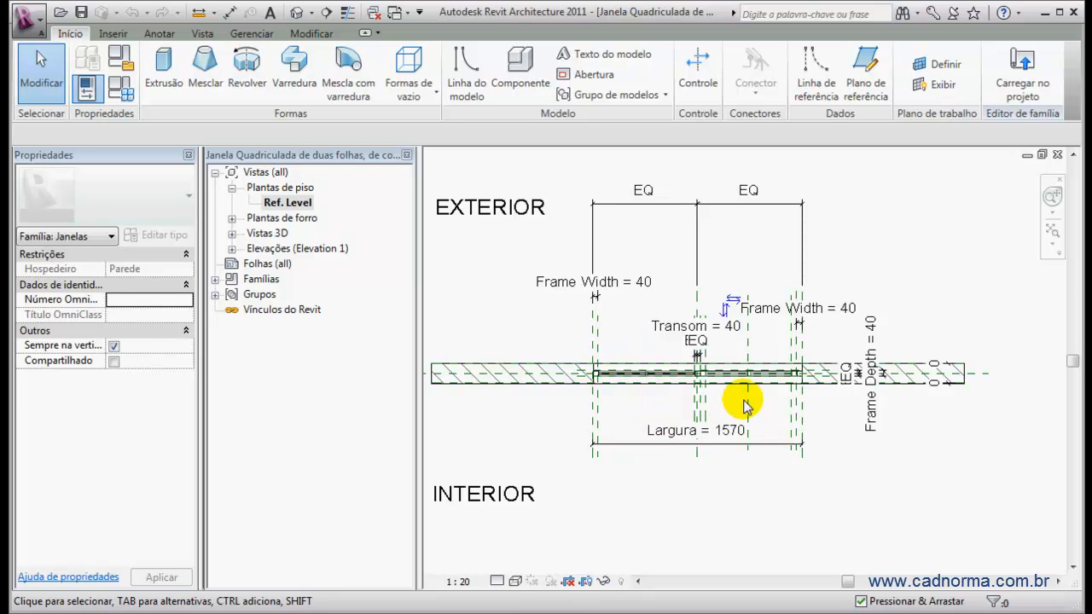
# - Open the Interior elevation and examine the window's height, stile, rail and sill dimensions
pyautogui.click(231, 248)
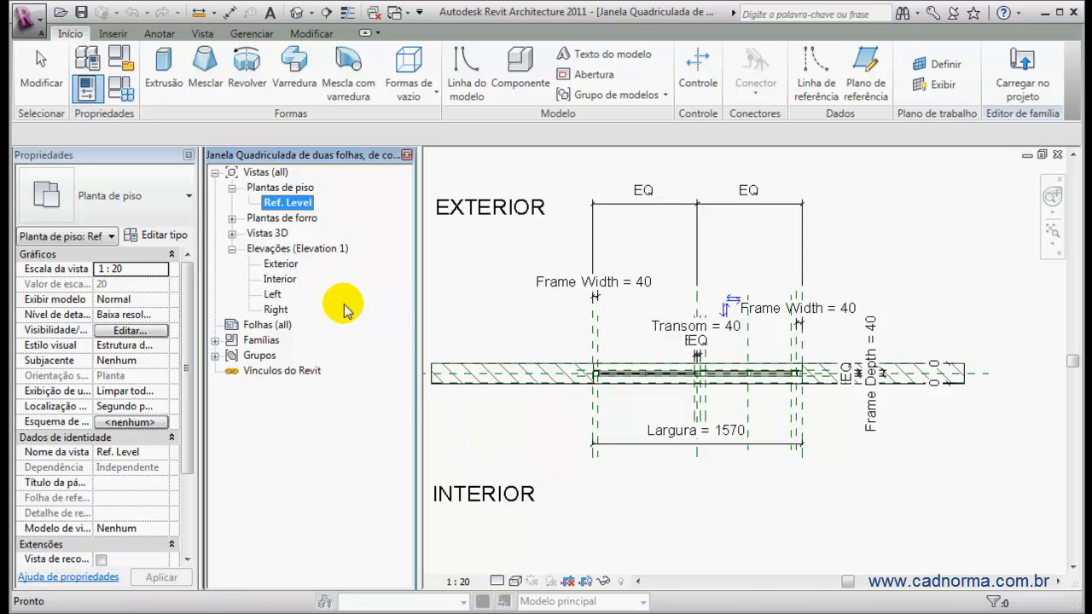
pyautogui.doubleClick(281, 279)
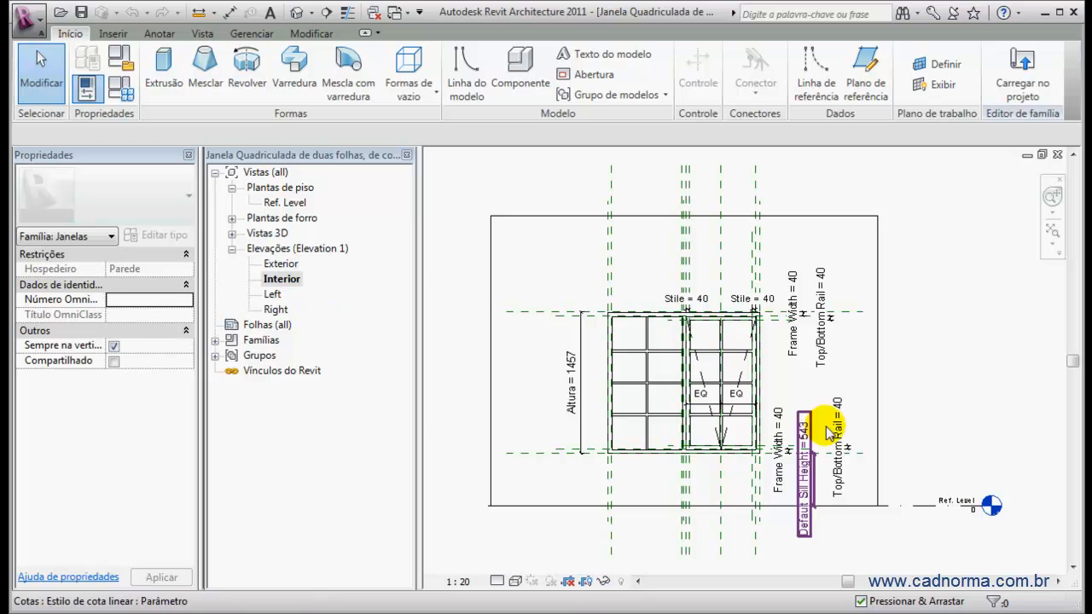
pyautogui.scroll(3, 832, 436)
pyautogui.moveTo(563, 346); pyautogui.dragTo(757, 331, button='middle')
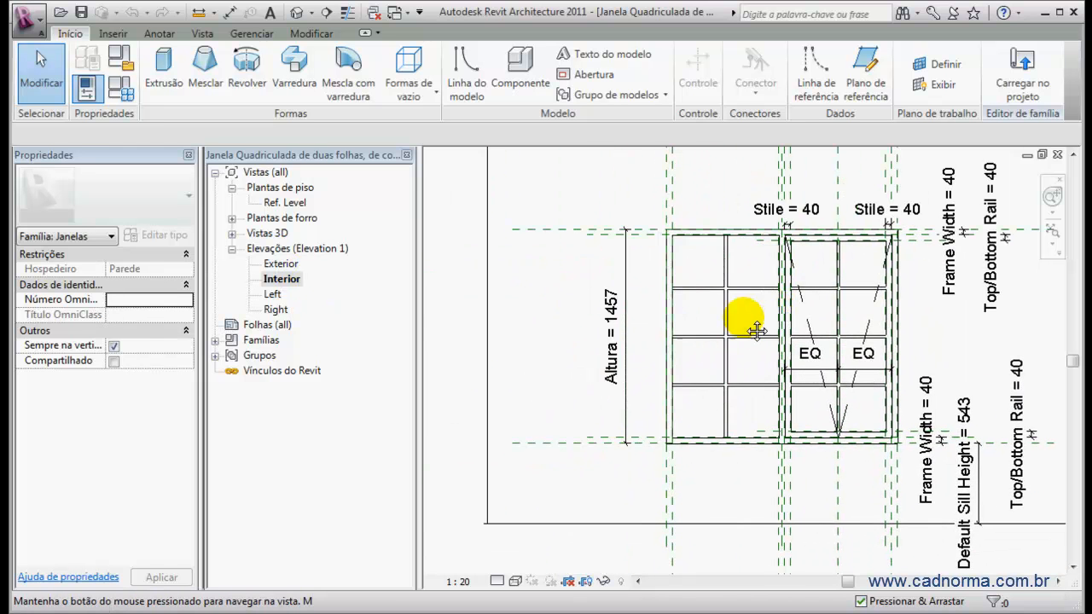
pyautogui.click(612, 346)
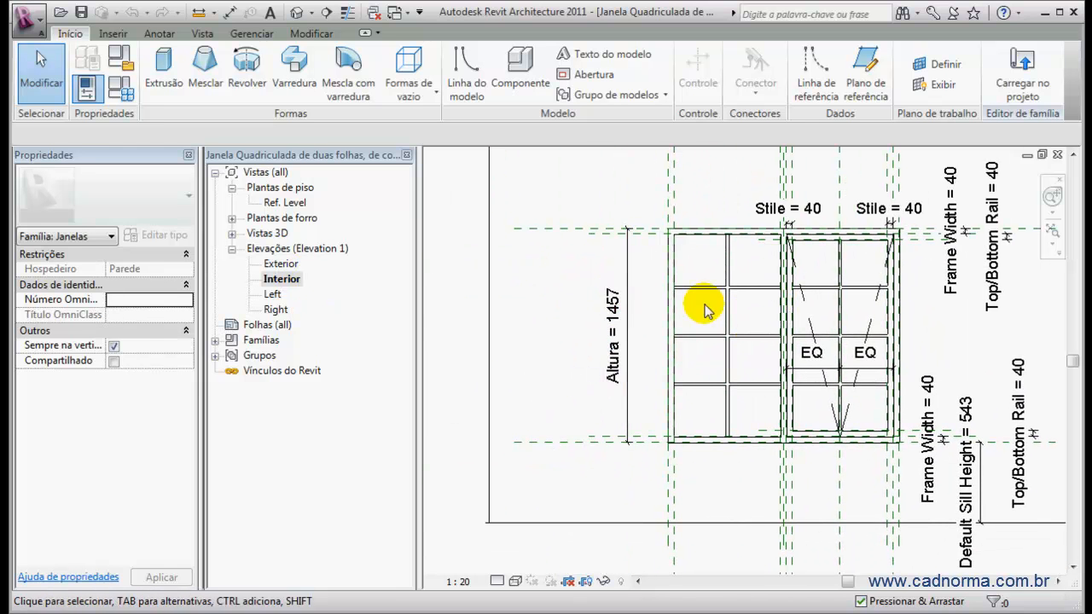
pyautogui.scroll(-2, 748, 312)
pyautogui.moveTo(711, 240); pyautogui.dragTo(634, 243, button='middle')
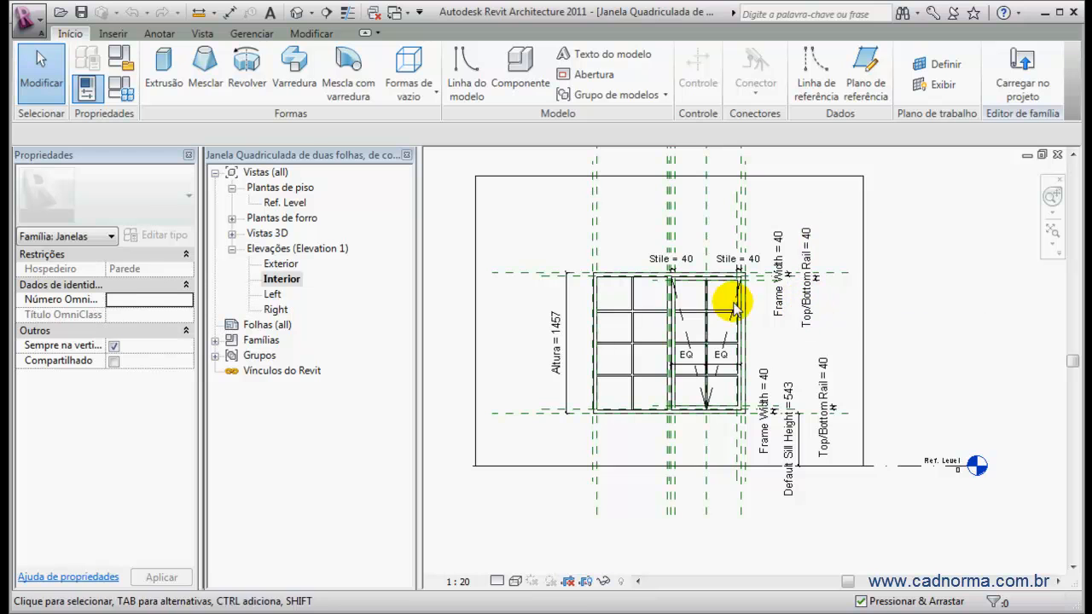
# - Inspect the upper Top/Bottom Rail dimension and the Head reference plane in the Interior elevation
pyautogui.scroll(3, 800, 299)
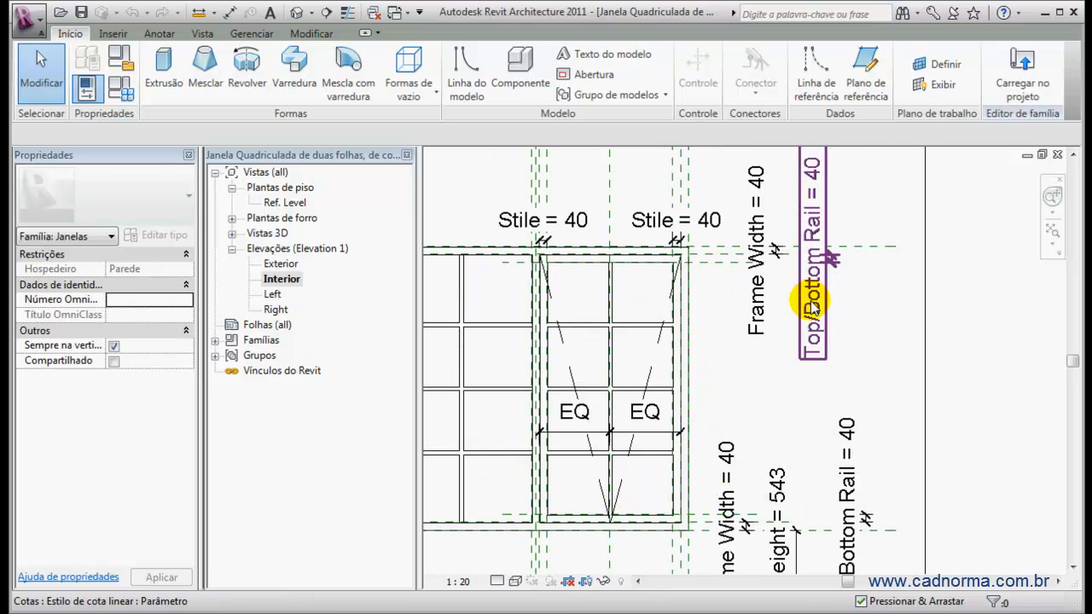
pyautogui.click(817, 303)
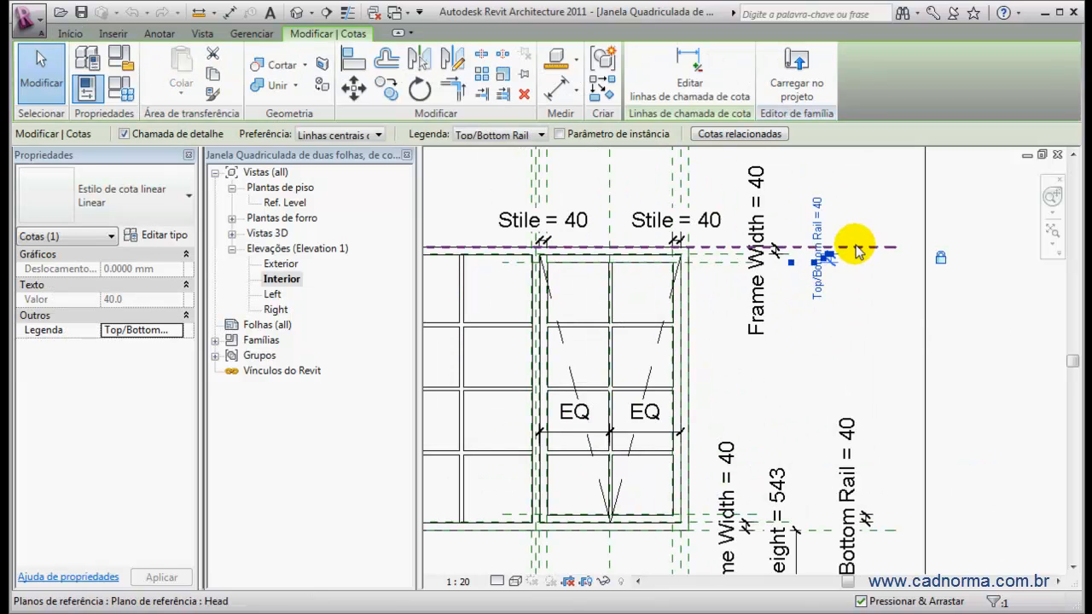
pyautogui.click(795, 363)
pyautogui.scroll(-1, 772, 379)
pyautogui.scroll(-2, 772, 380)
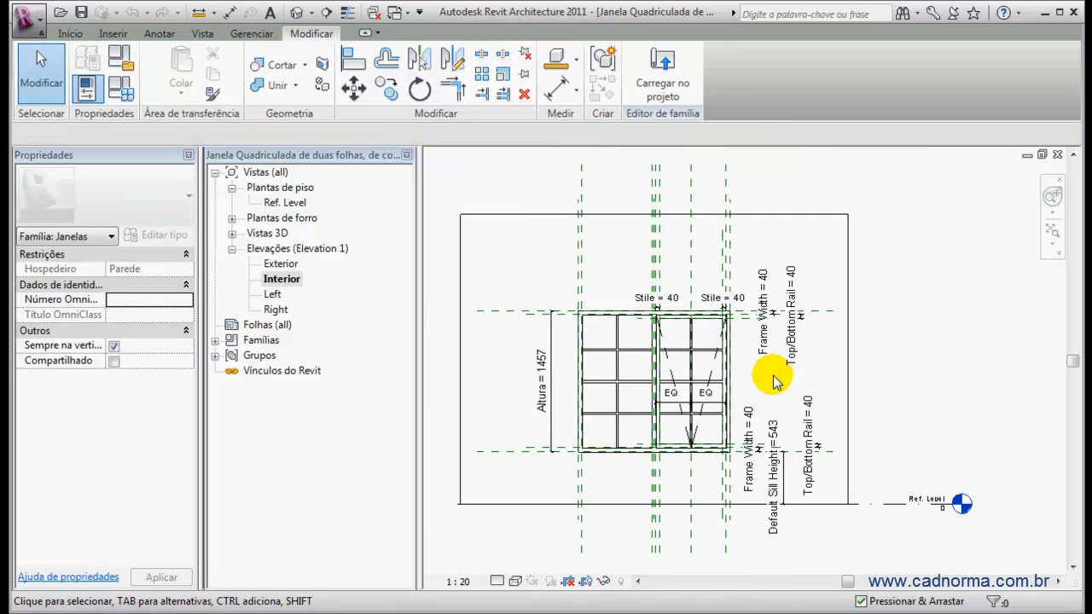
pyautogui.click(798, 333)
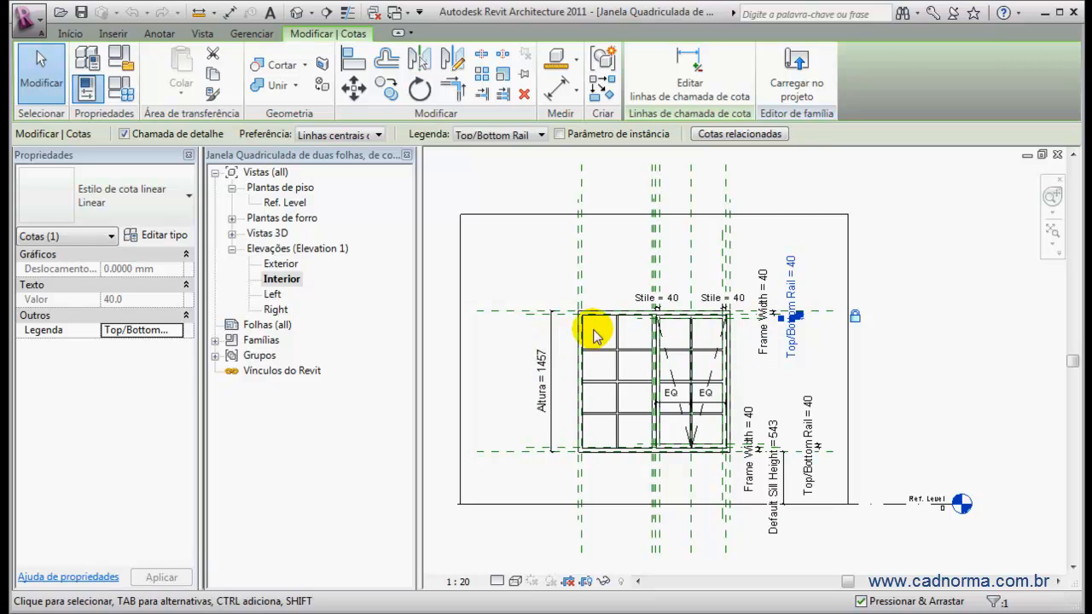
pyautogui.click(512, 311)
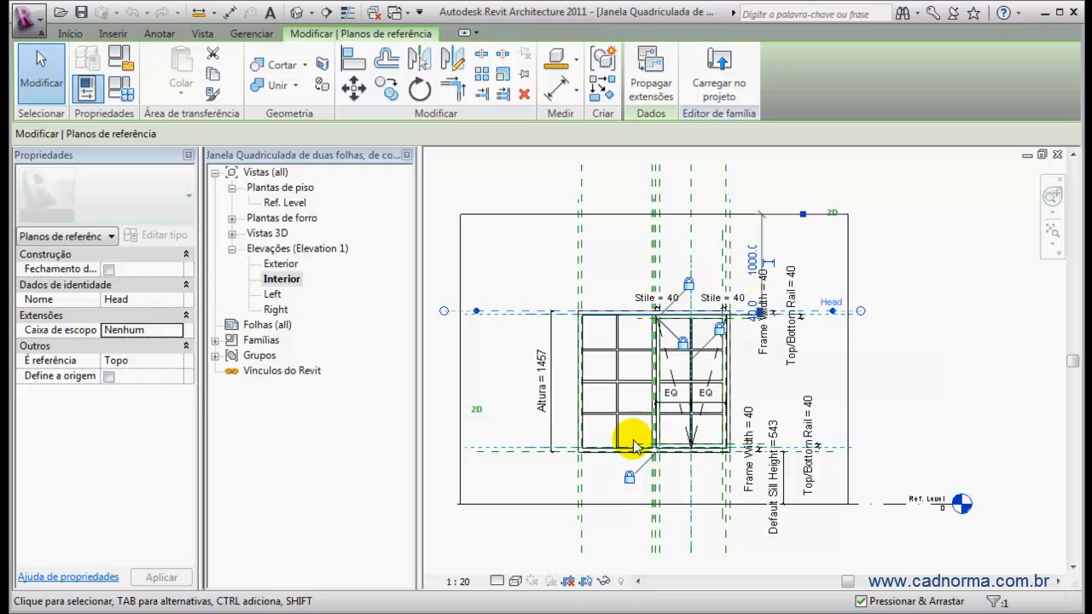
pyautogui.click(867, 296)
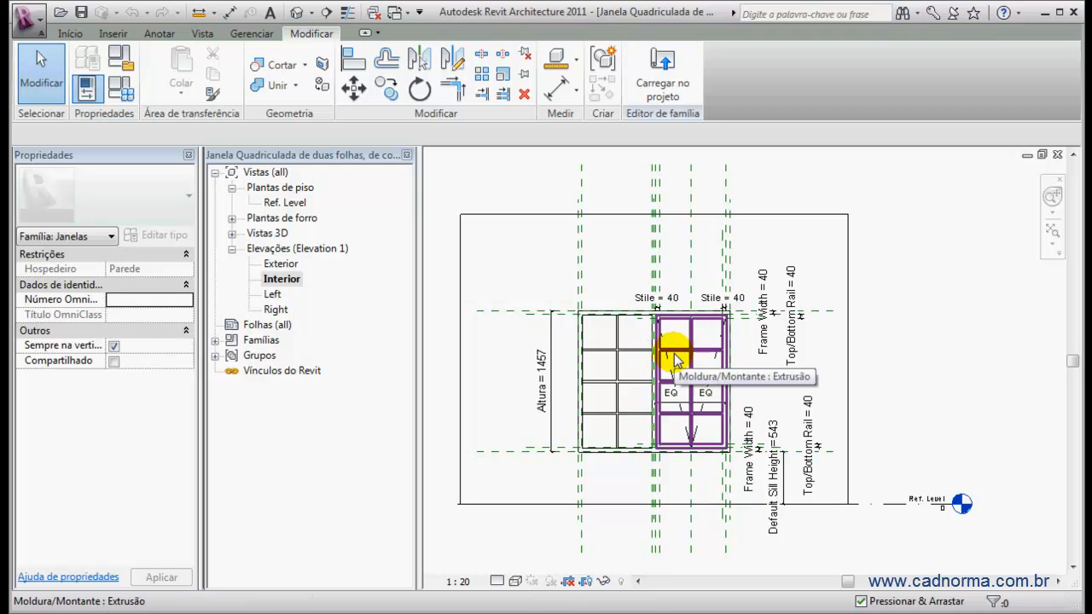
# - Review the window family's size types, checking the height and width of type 2170 x 600 mm, without saving any change
pyautogui.click(122, 92)
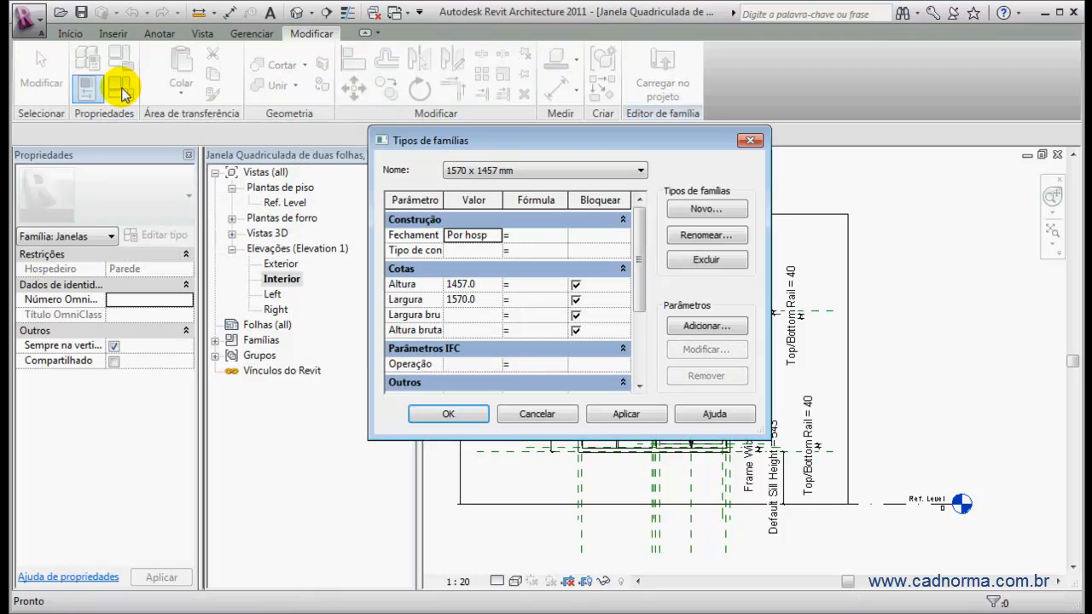
pyautogui.moveTo(649, 143); pyautogui.dragTo(386, 157)
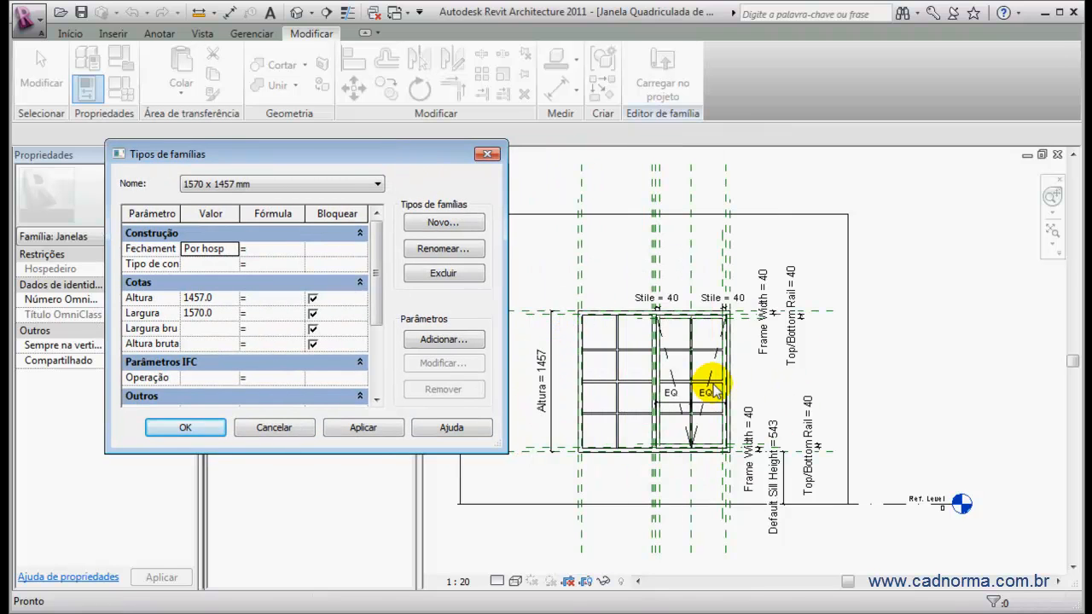
pyautogui.click(378, 184)
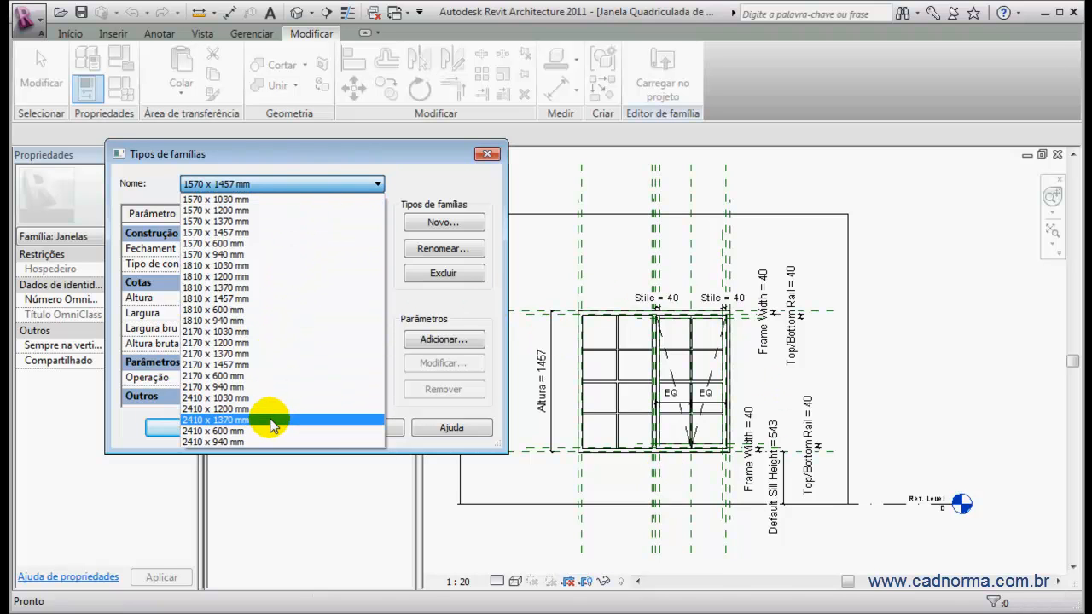
pyautogui.click(253, 375)
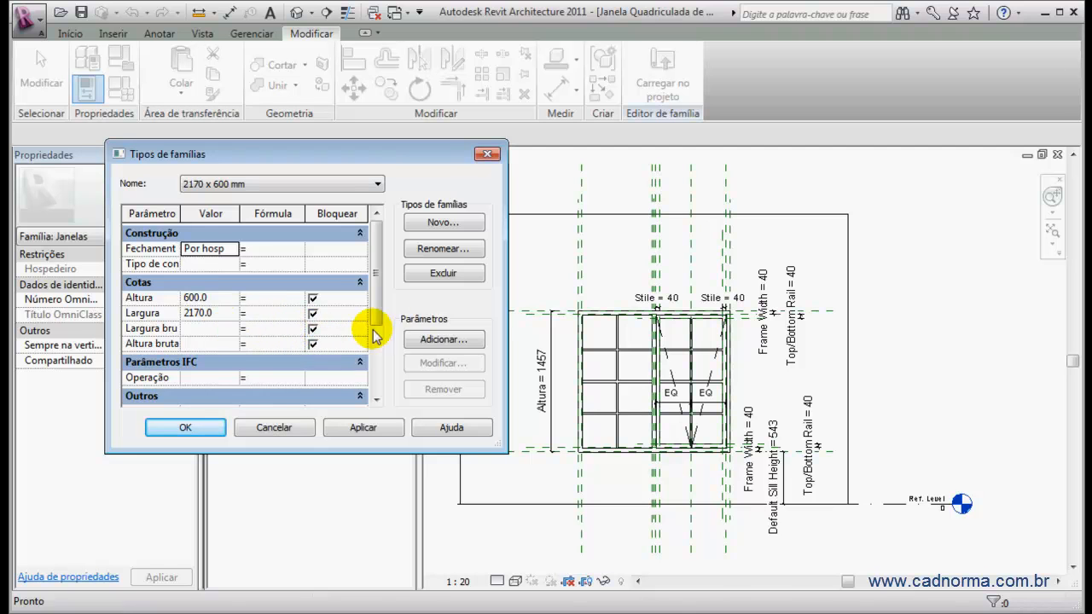
pyautogui.moveTo(378, 312); pyautogui.dragTo(377, 288)
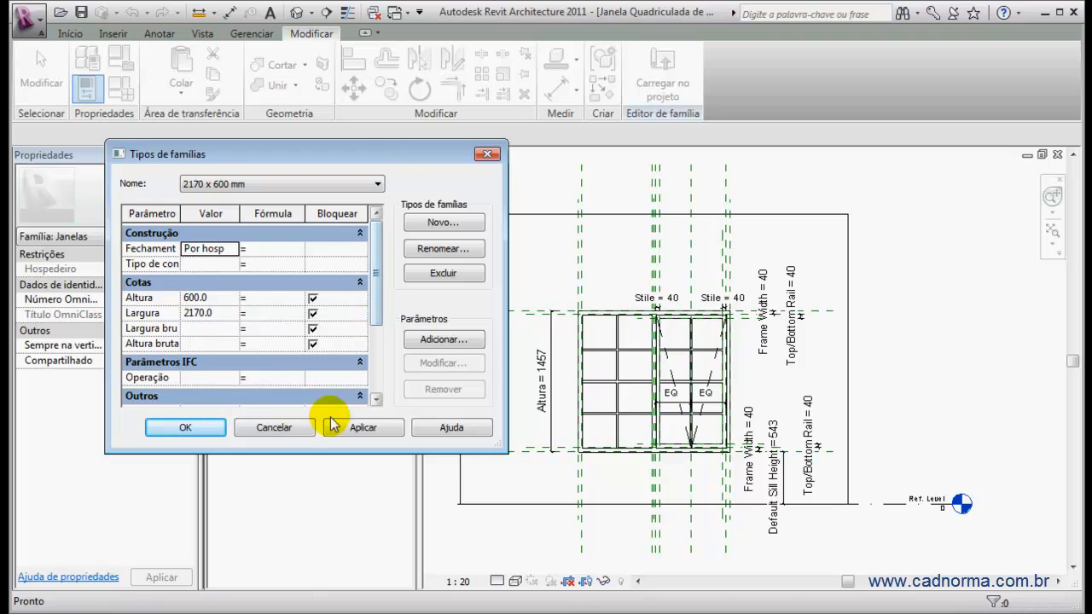
pyautogui.click(273, 428)
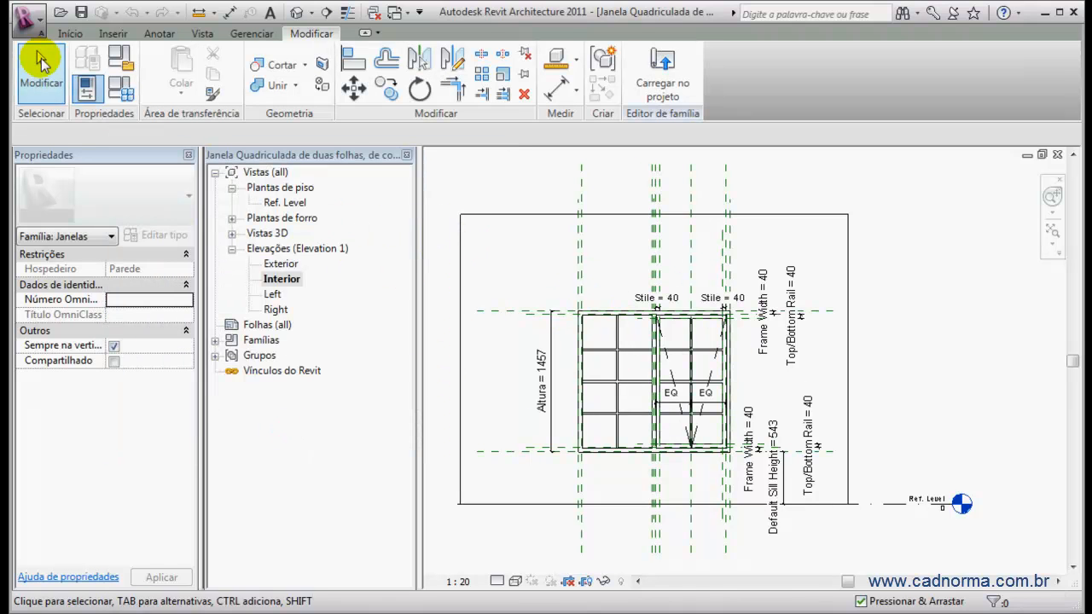
# - Close the window family and set the window below the balcony in the project's 3D view to type 2410 x 600 mm
pyautogui.click(26, 17)
pyautogui.click(69, 499)
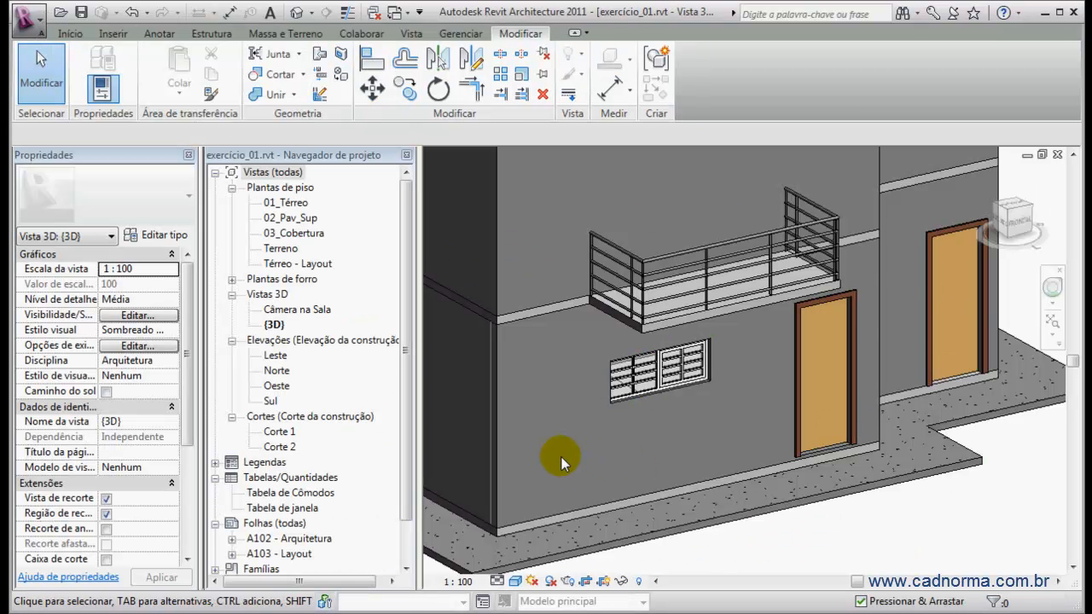
pyautogui.click(670, 374)
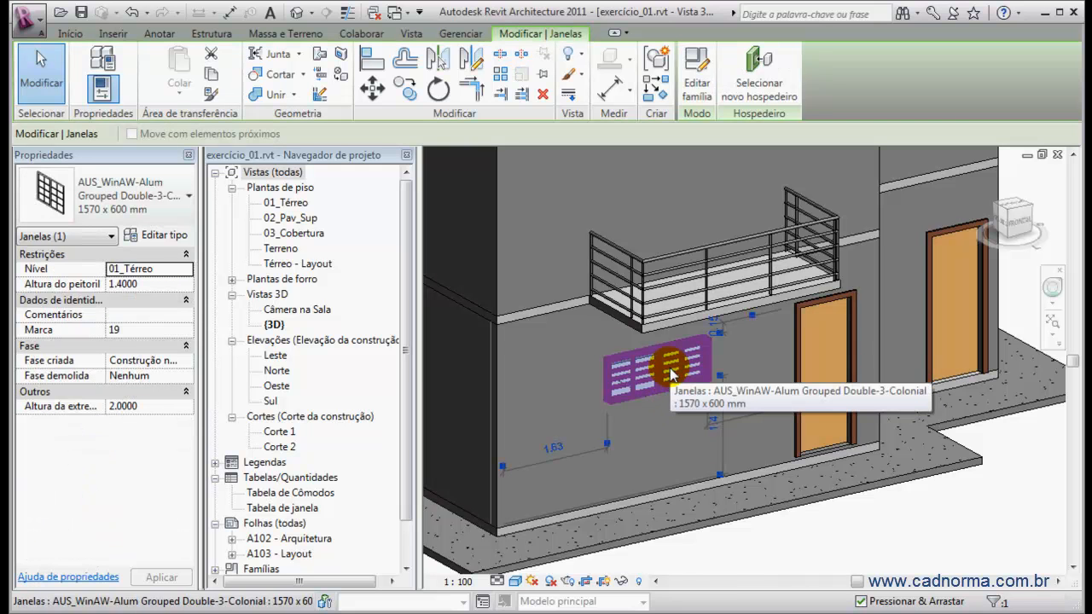
pyautogui.click(165, 237)
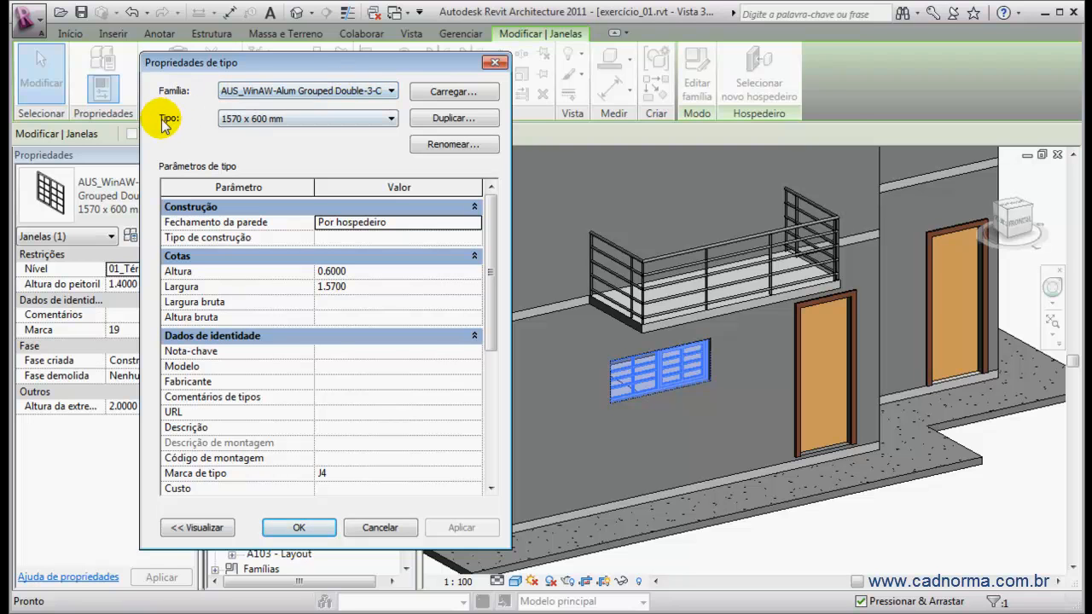
pyautogui.click(394, 119)
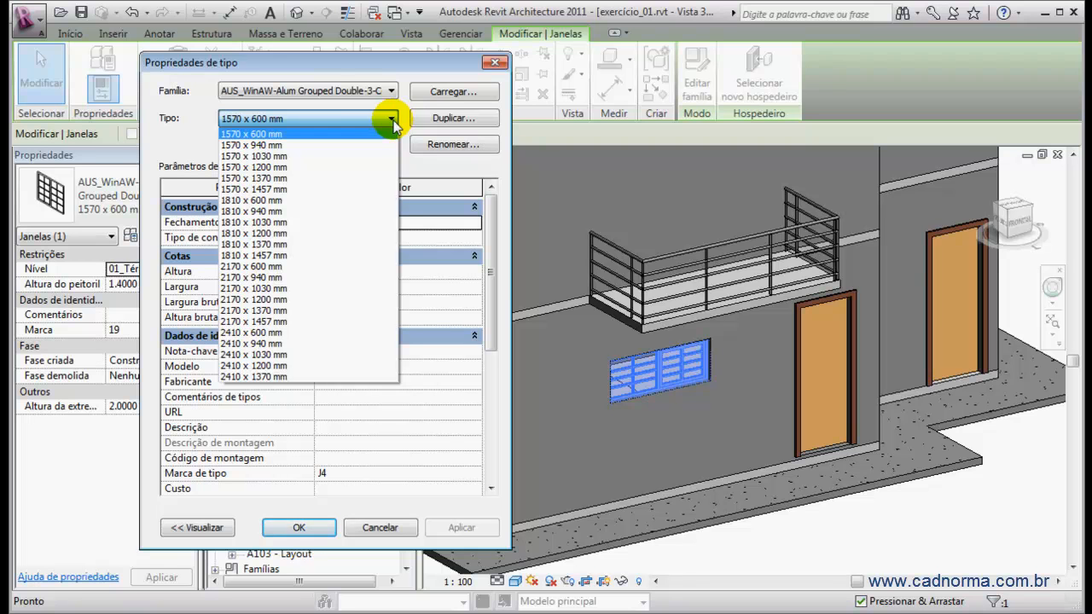
pyautogui.click(273, 335)
pyautogui.click(461, 528)
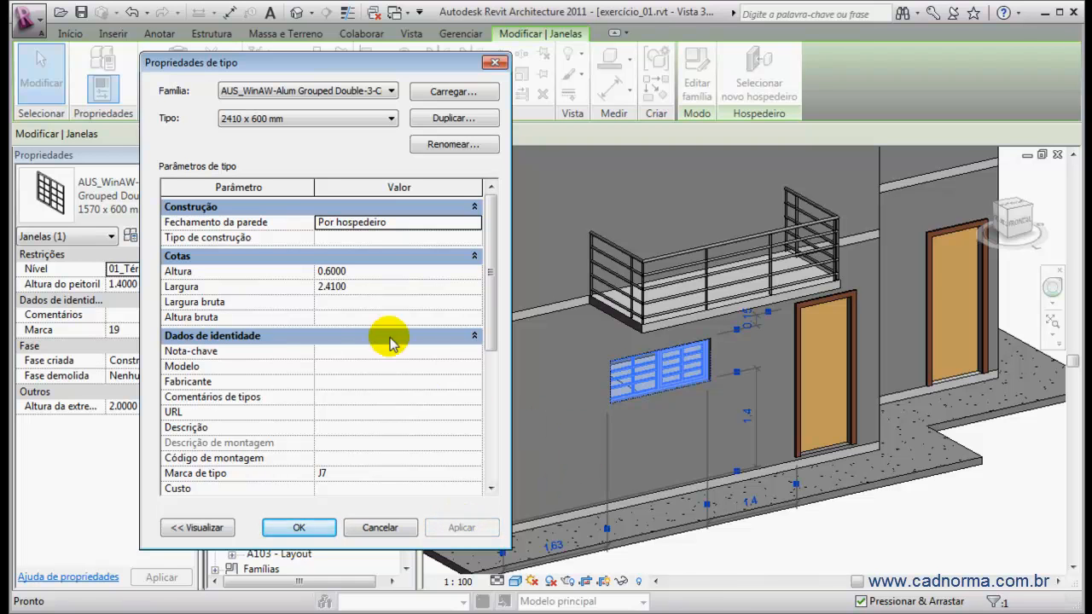
pyautogui.click(315, 528)
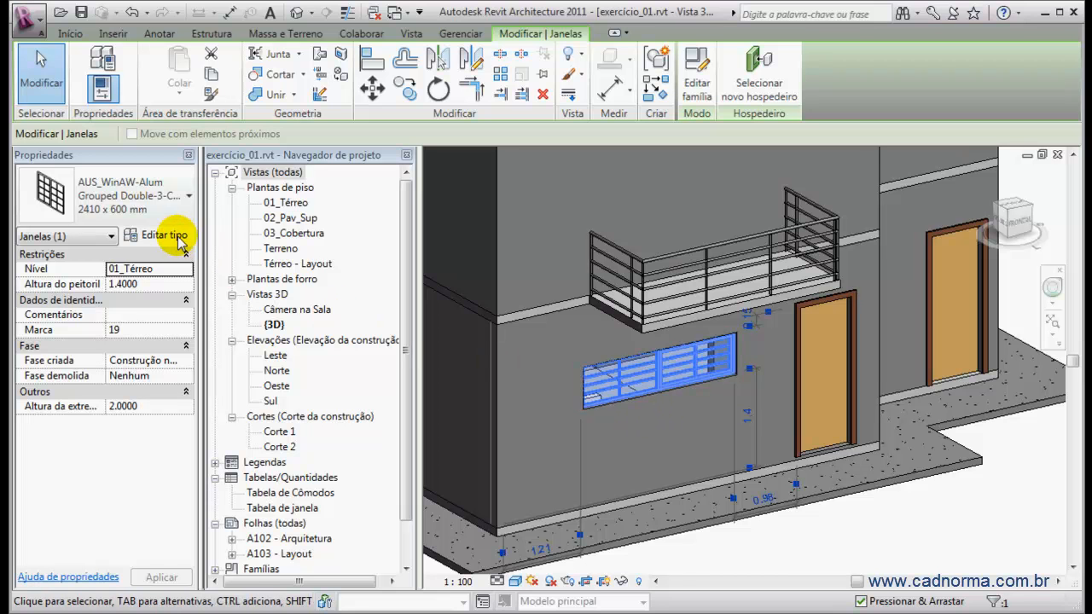
# - Change the type of the window below the balcony to 2410 x 1200 mm
pyautogui.click(150, 238)
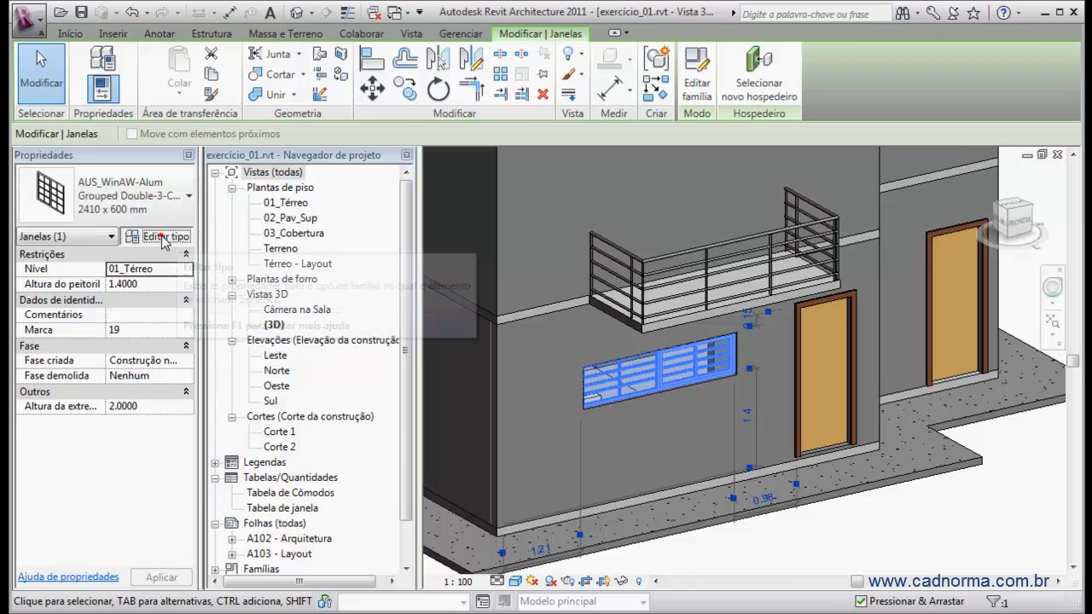
pyautogui.click(392, 119)
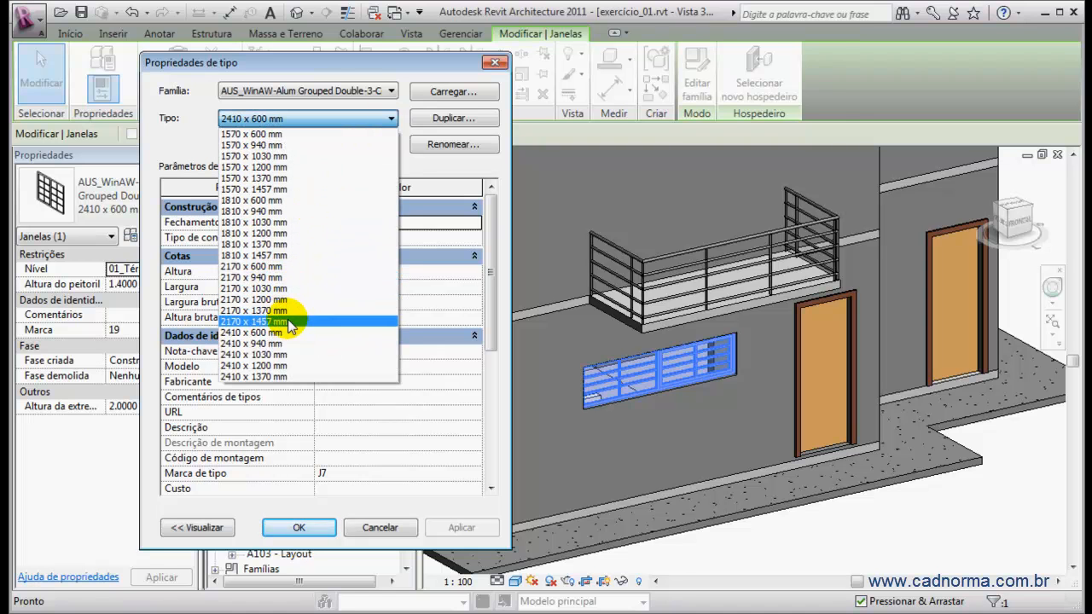
pyautogui.click(301, 365)
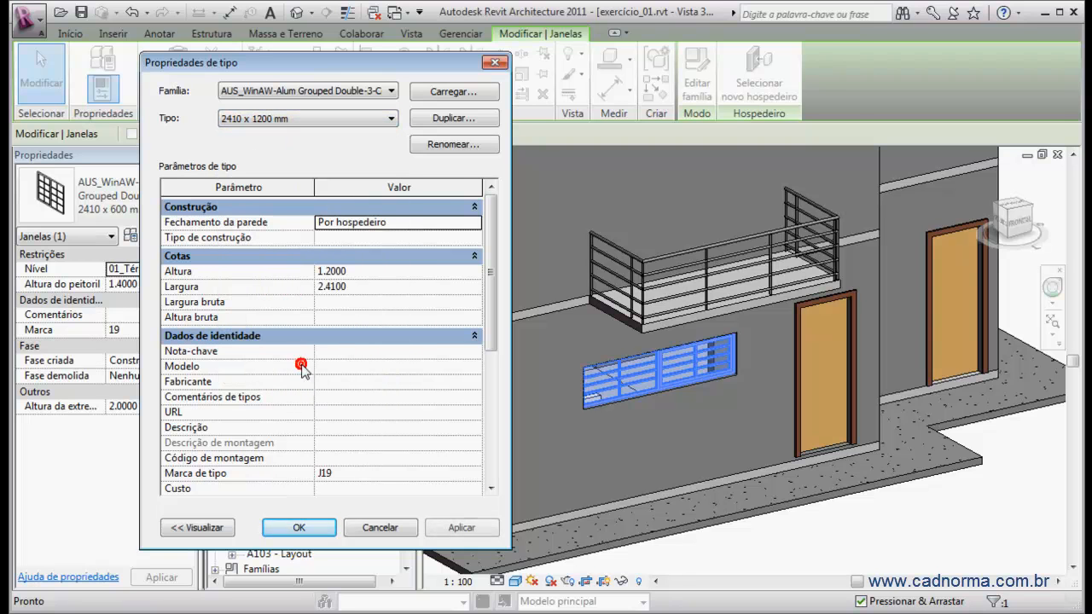
pyautogui.click(442, 528)
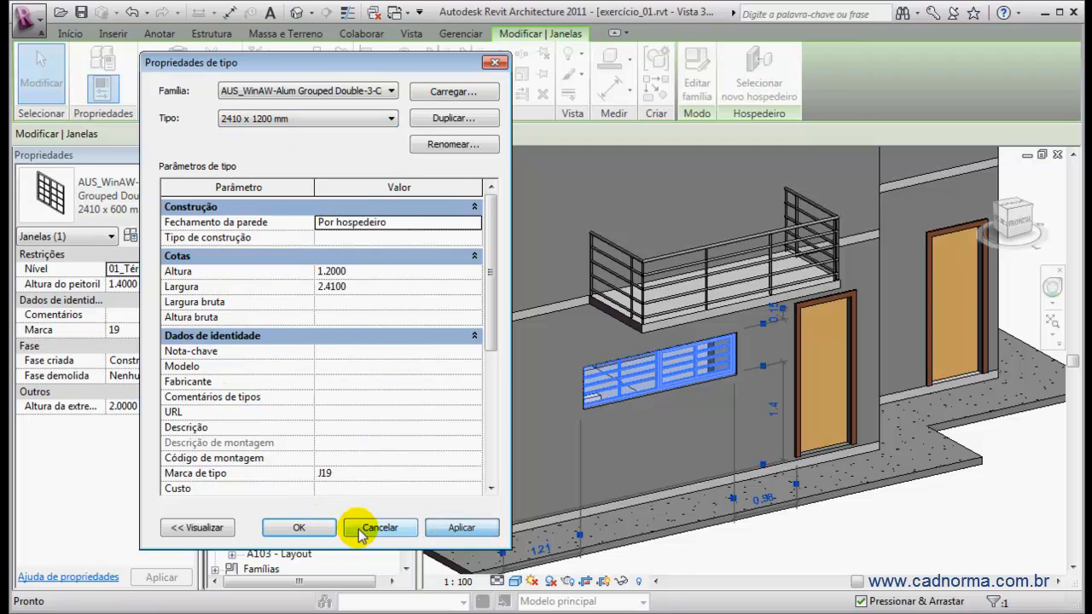
pyautogui.click(298, 527)
pyautogui.click(953, 535)
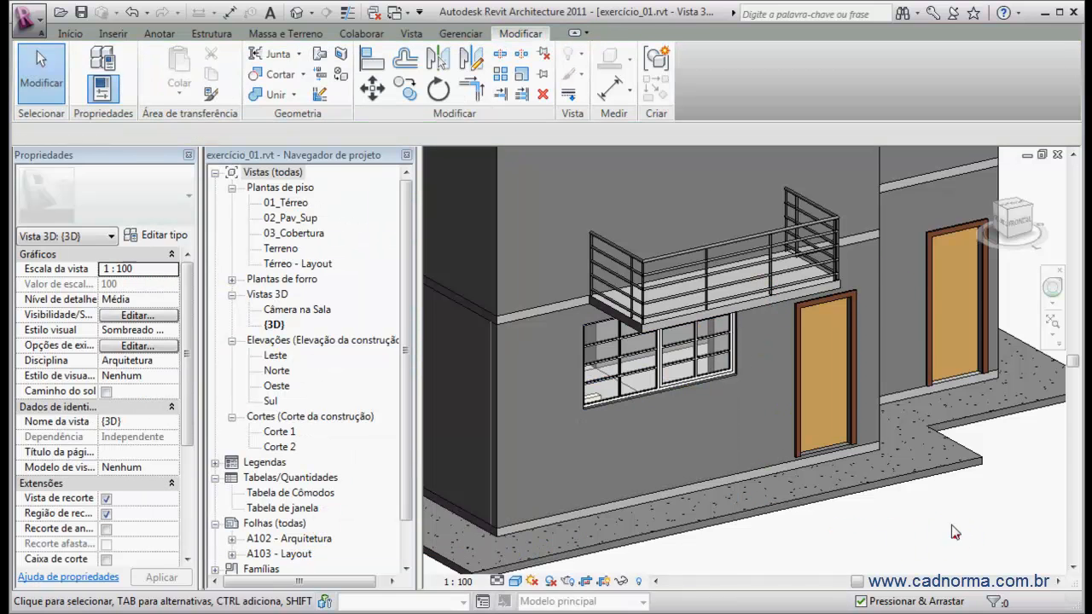
# - Set the sill height (Altura do peitoril) of the window below the balcony to 0.95
pyautogui.scroll(3, 601, 413)
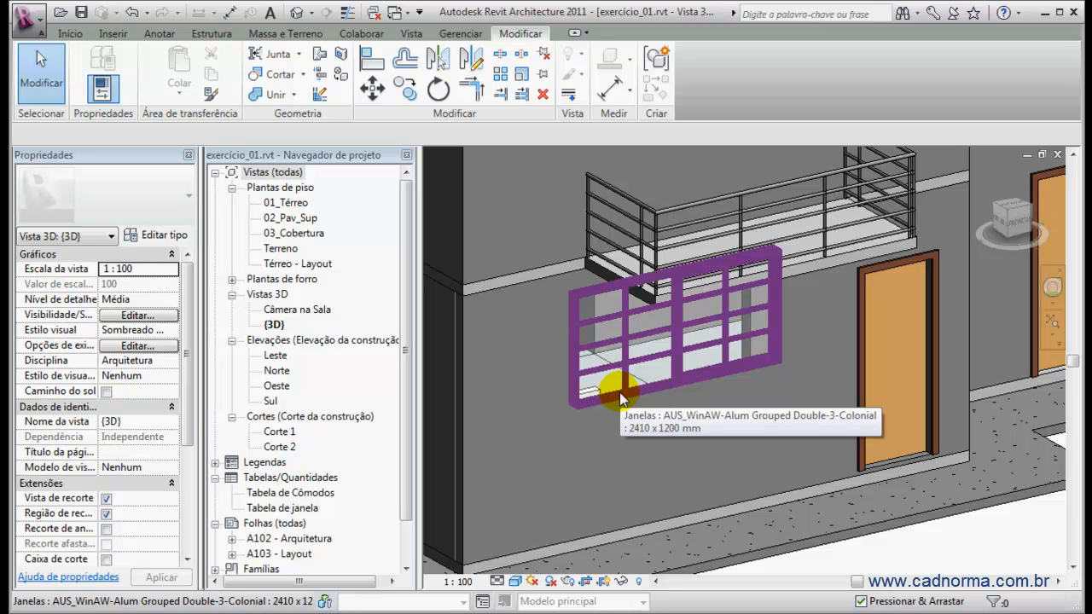
pyautogui.click(619, 392)
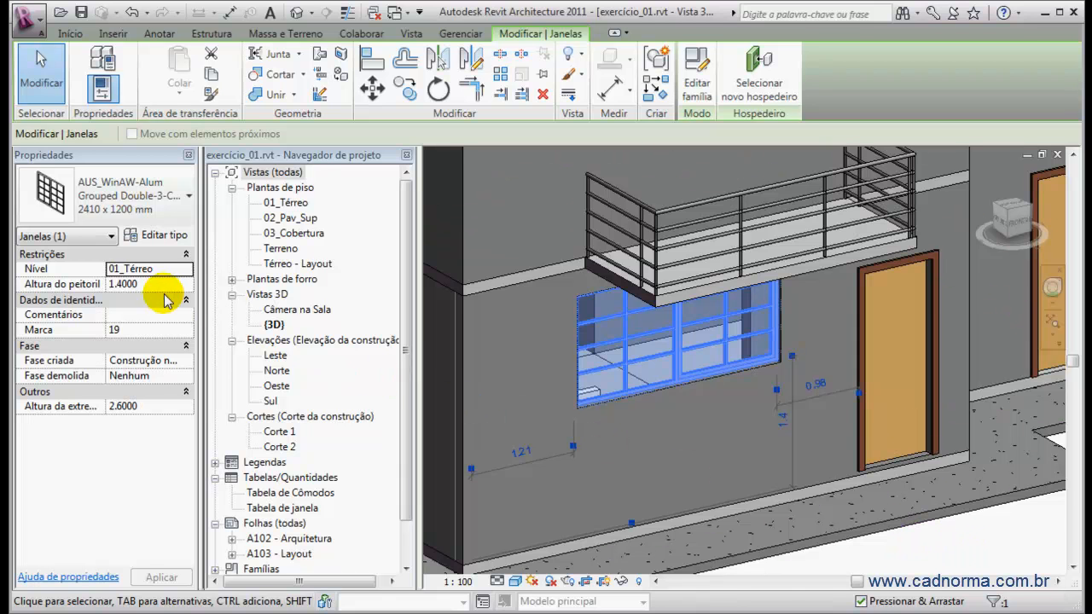
pyautogui.click(150, 284)
pyautogui.press('BackSpace')
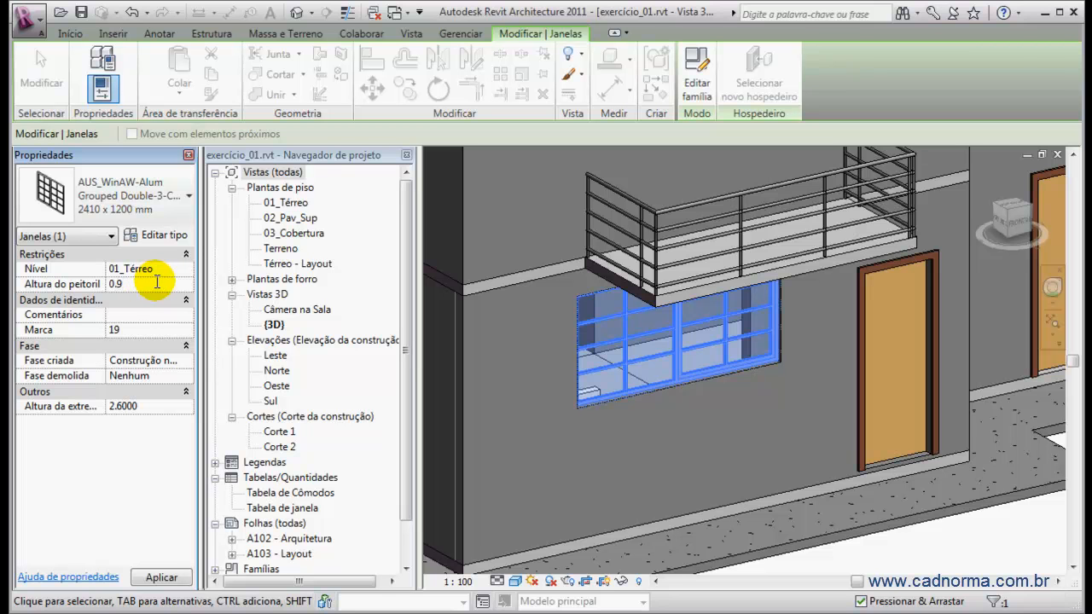
pyautogui.click(161, 577)
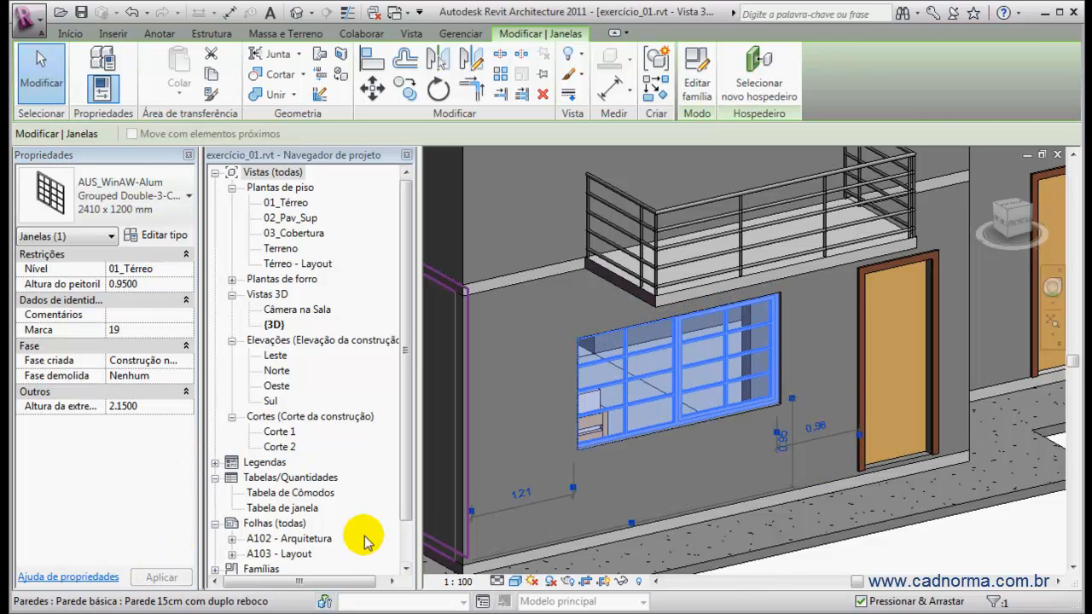
pyautogui.click(980, 537)
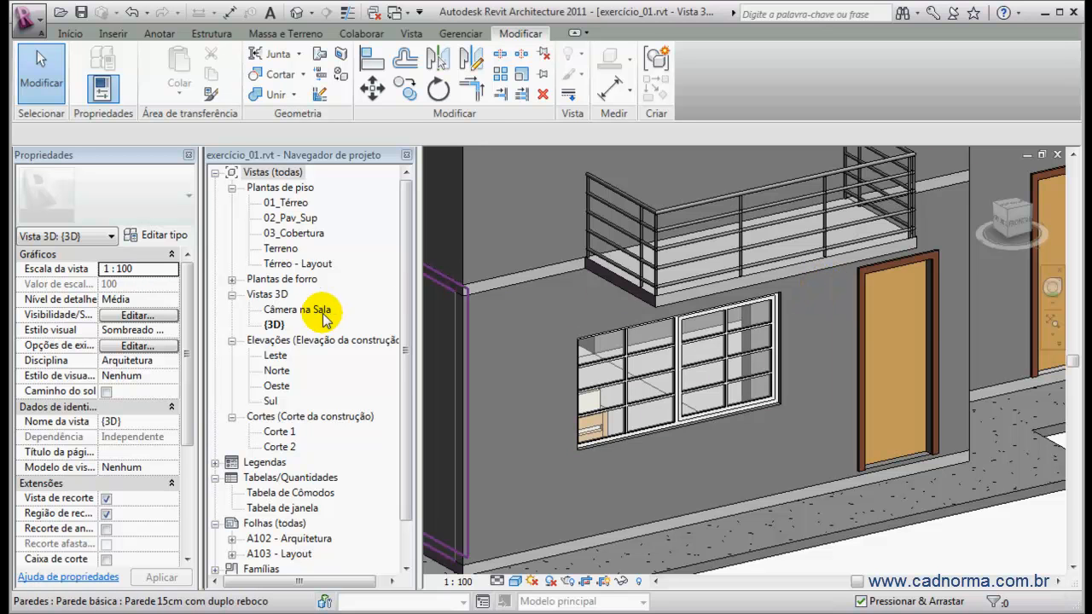
# - Open the Sul elevation and compare the top of the 2410 x 1200 mm window with the top of the adjacent door
pyautogui.doubleClick(265, 402)
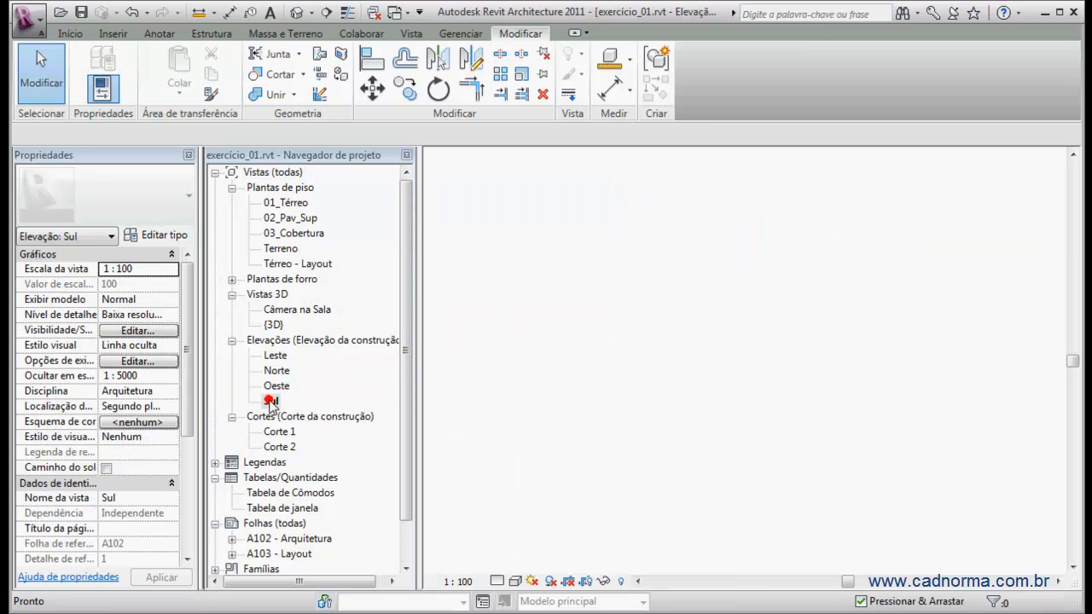
pyautogui.scroll(-3, 654, 417)
pyautogui.moveTo(573, 328); pyautogui.dragTo(694, 371, button='middle')
pyautogui.scroll(1, 717, 320)
pyautogui.scroll(2, 685, 254)
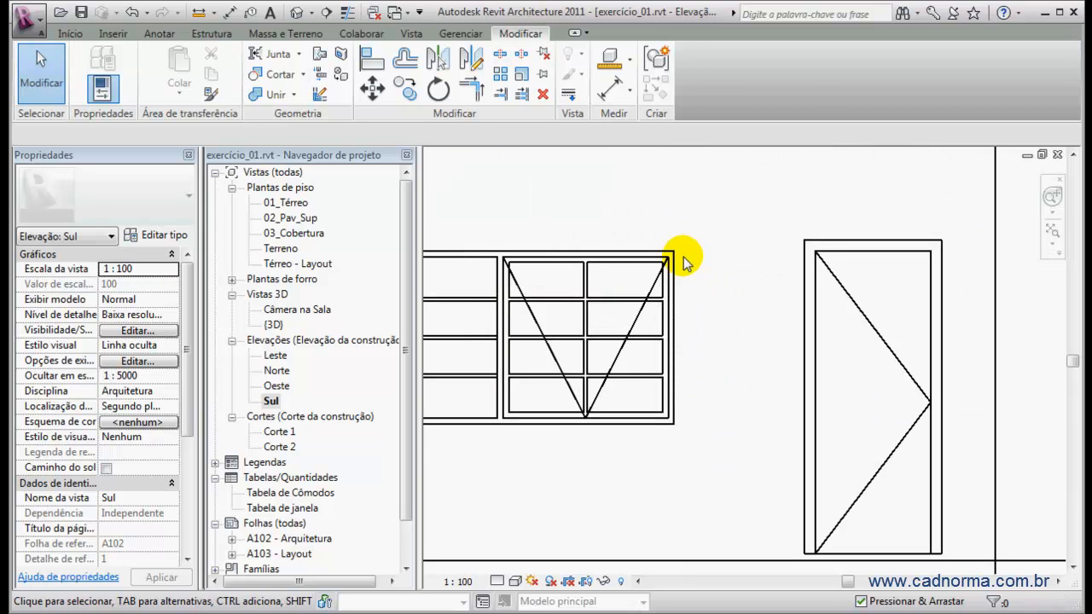
pyautogui.click(640, 256)
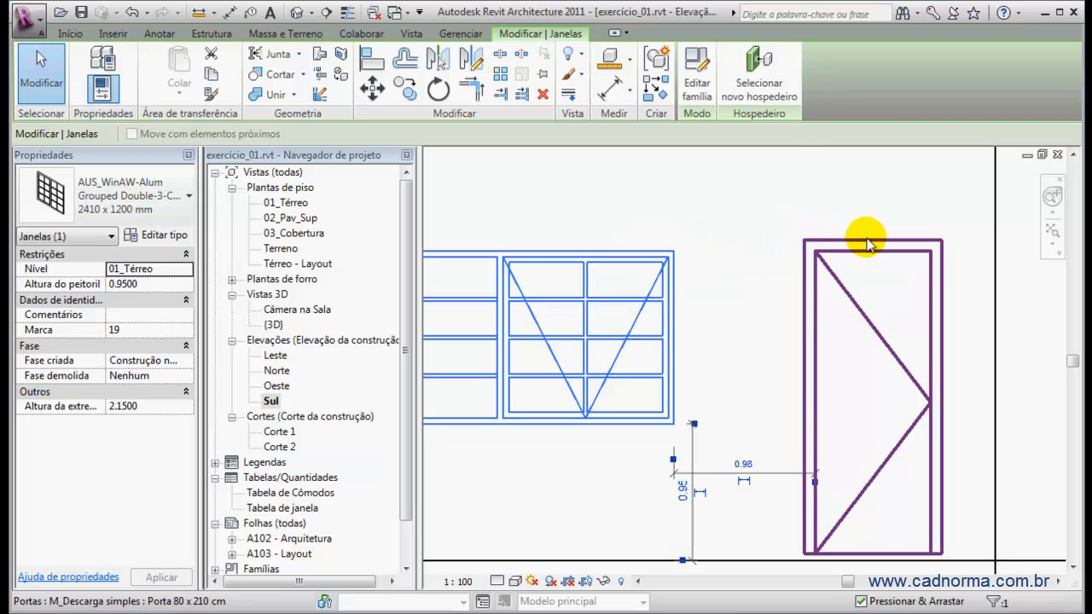
pyautogui.click(575, 187)
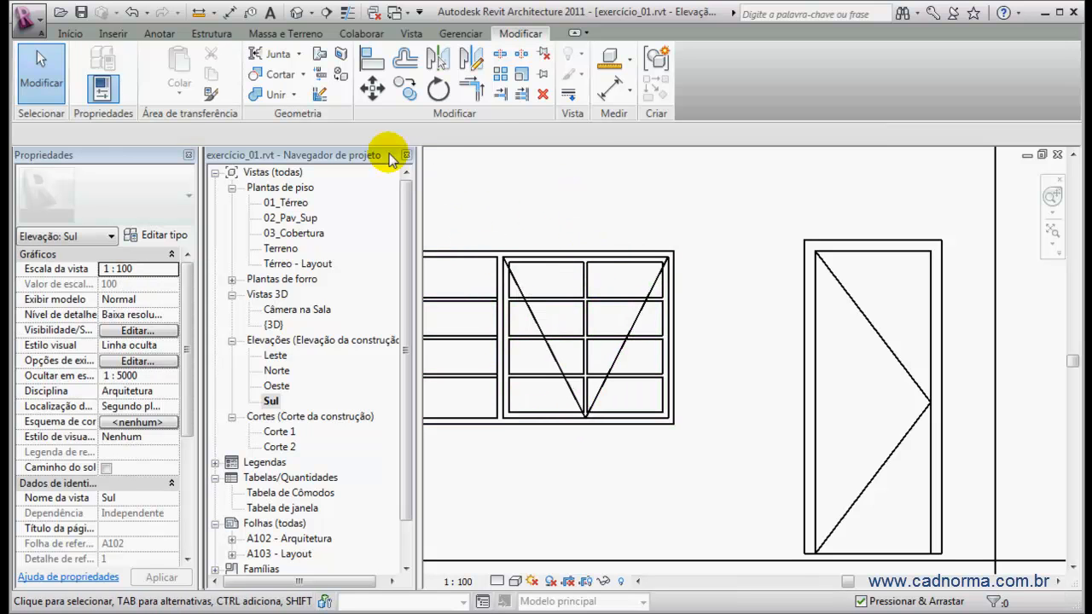
# - Align the window's top edge with the top of the adjacent door's frame and lock the alignment
pyautogui.click(374, 62)
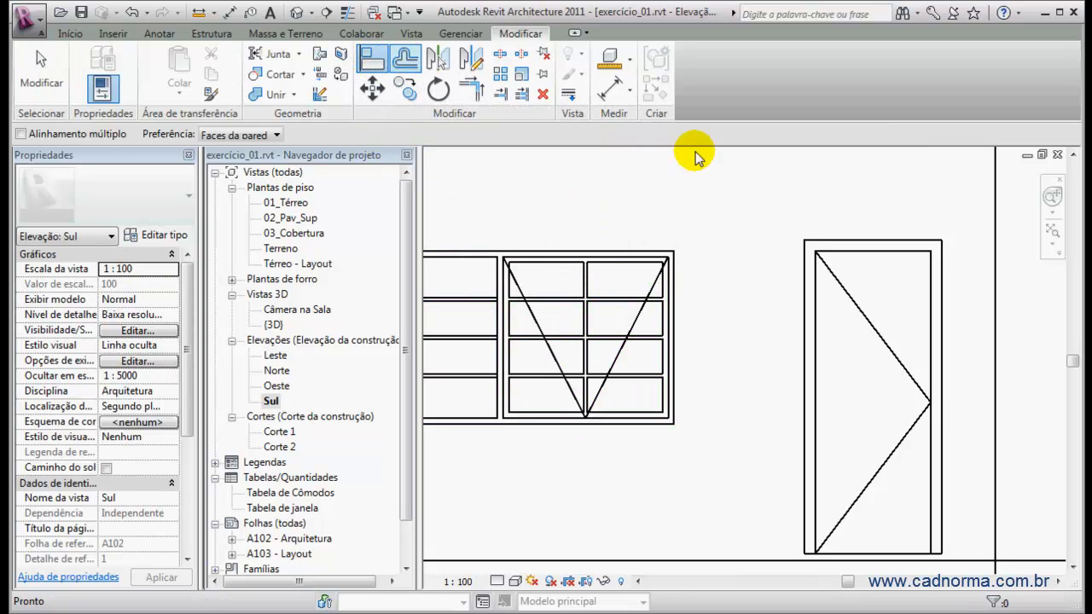
pyautogui.click(864, 243)
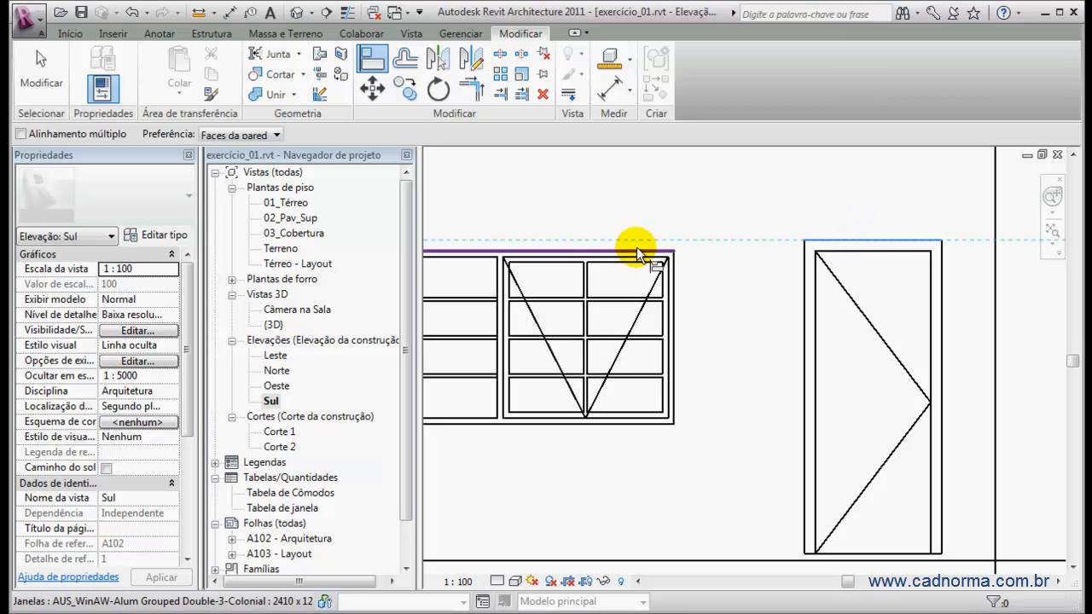
pyautogui.click(638, 249)
pyautogui.click(652, 273)
pyautogui.click(755, 207)
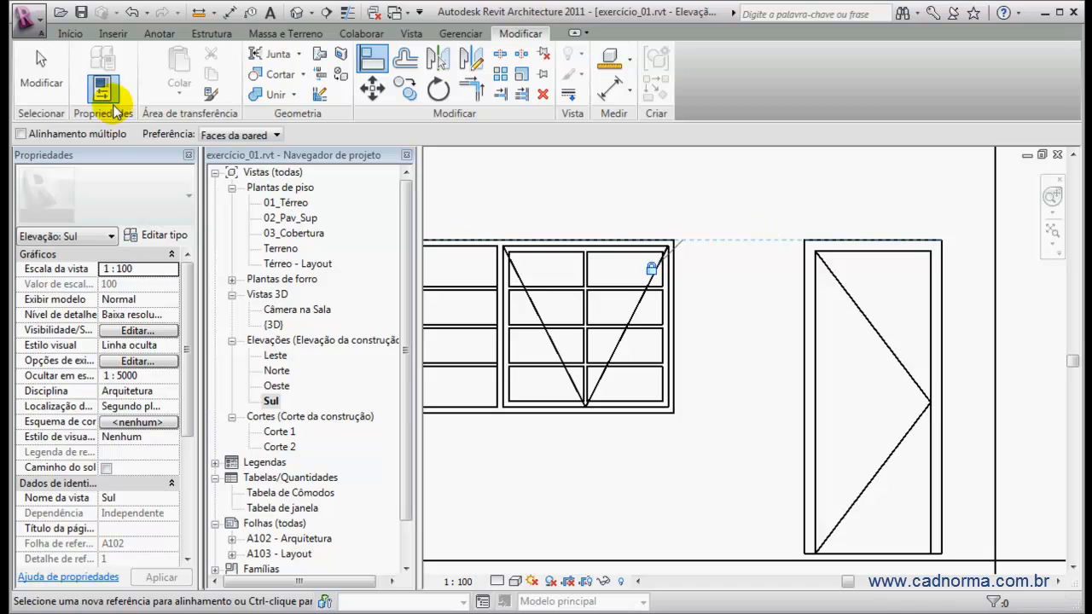
pyautogui.press('Escape')
pyautogui.scroll(-3, 756, 307)
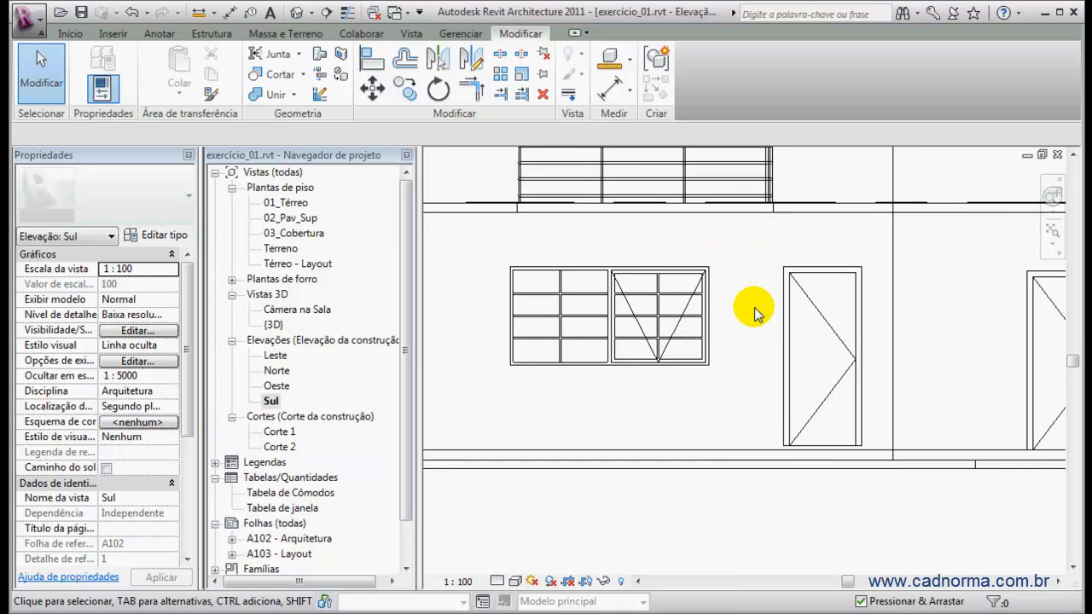
# - Check the aligned window's sill height, and undo its alignment with the door
pyautogui.click(693, 312)
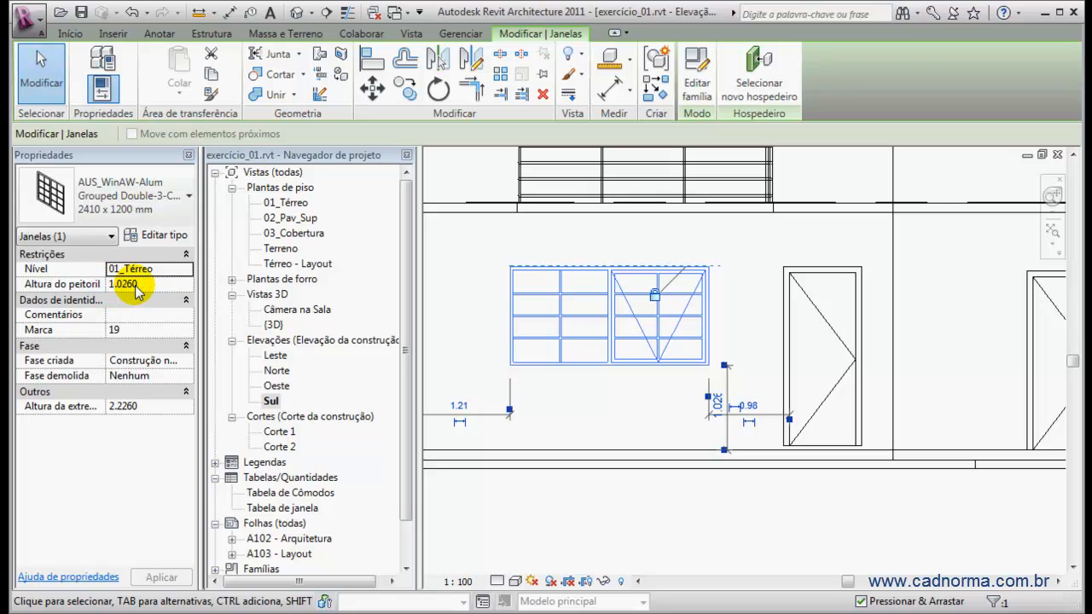
pyautogui.click(580, 397)
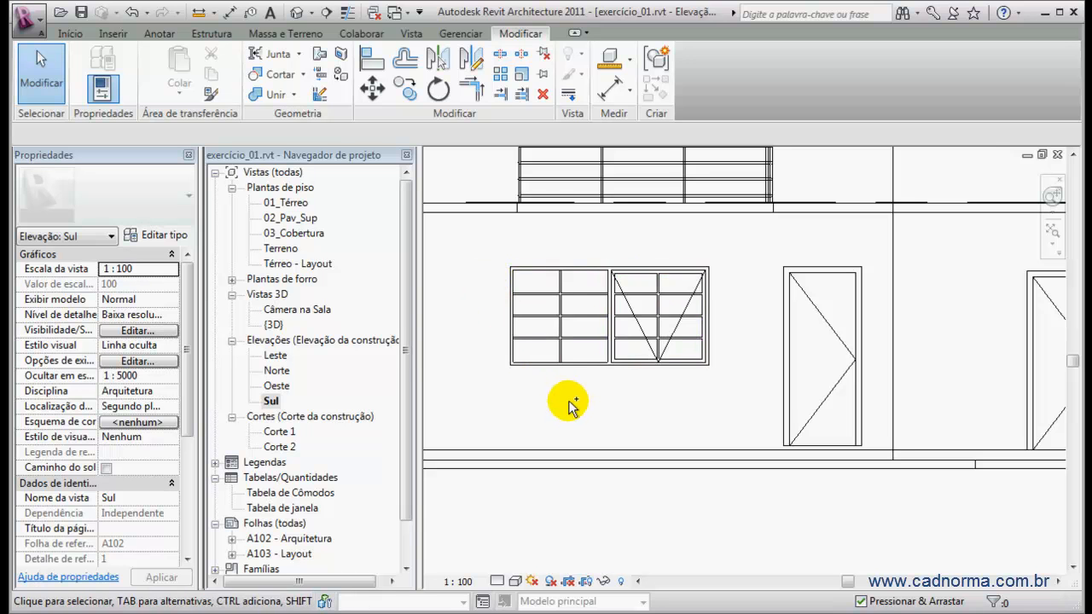
pyautogui.scroll(3, 570, 407)
pyautogui.moveTo(568, 402); pyautogui.dragTo(650, 406, button='middle')
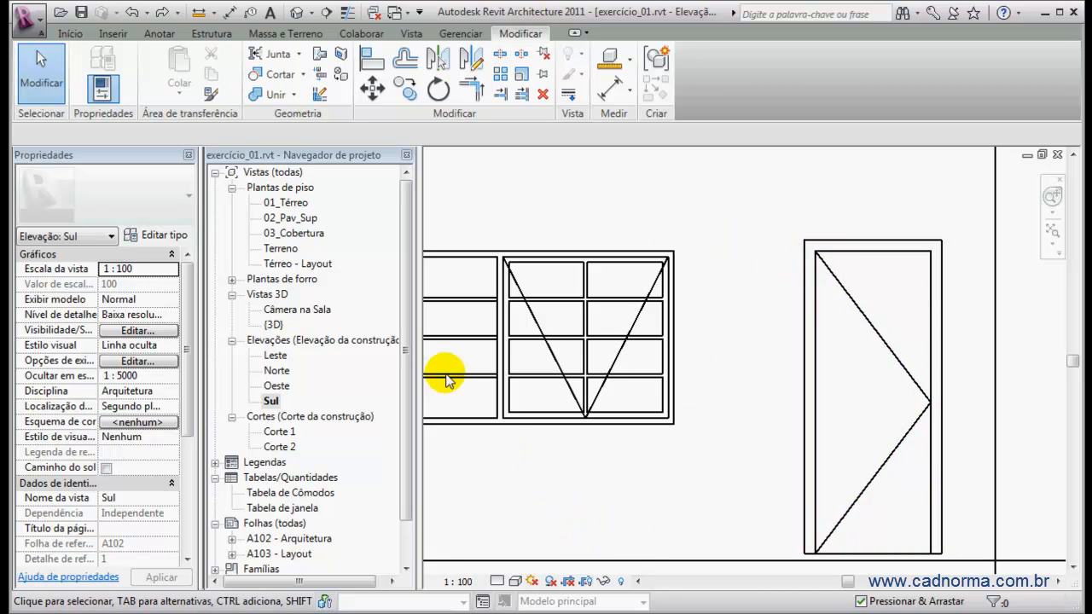
# - Open the family of the window beside the door in the Sul elevation for editing
pyautogui.click(522, 260)
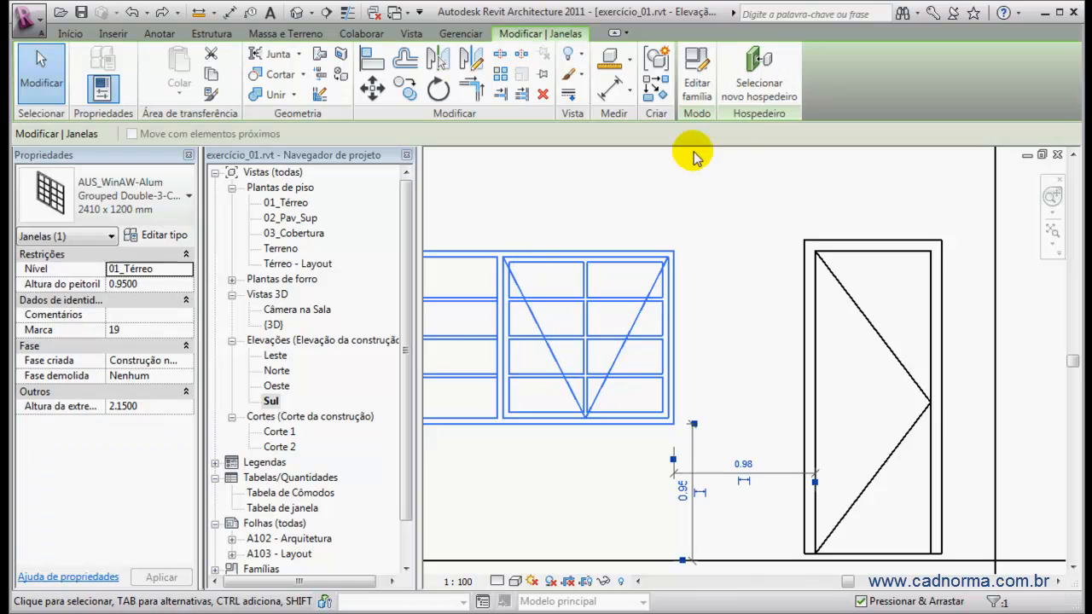
pyautogui.click(698, 84)
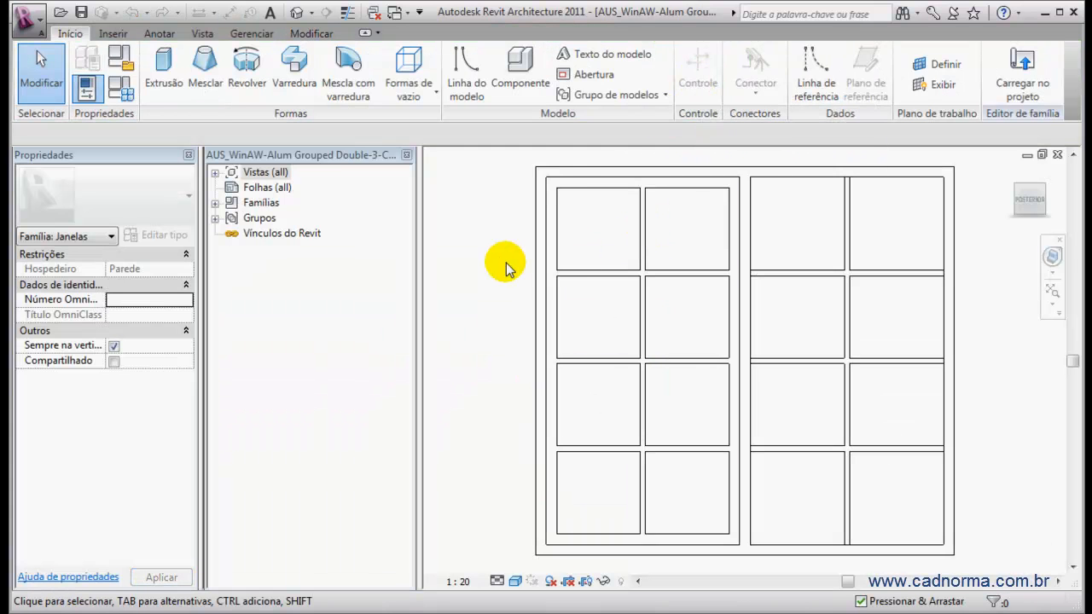
# - Examine the window family's frame and identify its opening cut (Corte de abertura) in the 3D view
pyautogui.scroll(-3, 502, 258)
pyautogui.scroll(2, 712, 296)
pyautogui.scroll(-2, 708, 296)
pyautogui.moveTo(726, 299); pyautogui.dragTo(845, 313, button='middle')
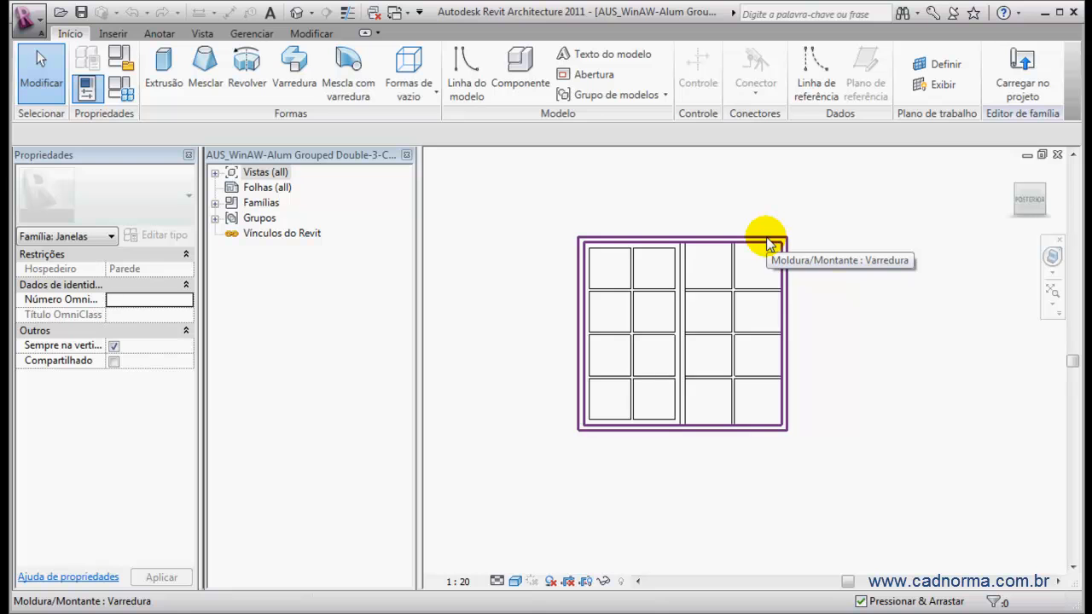
pyautogui.press('Tab')
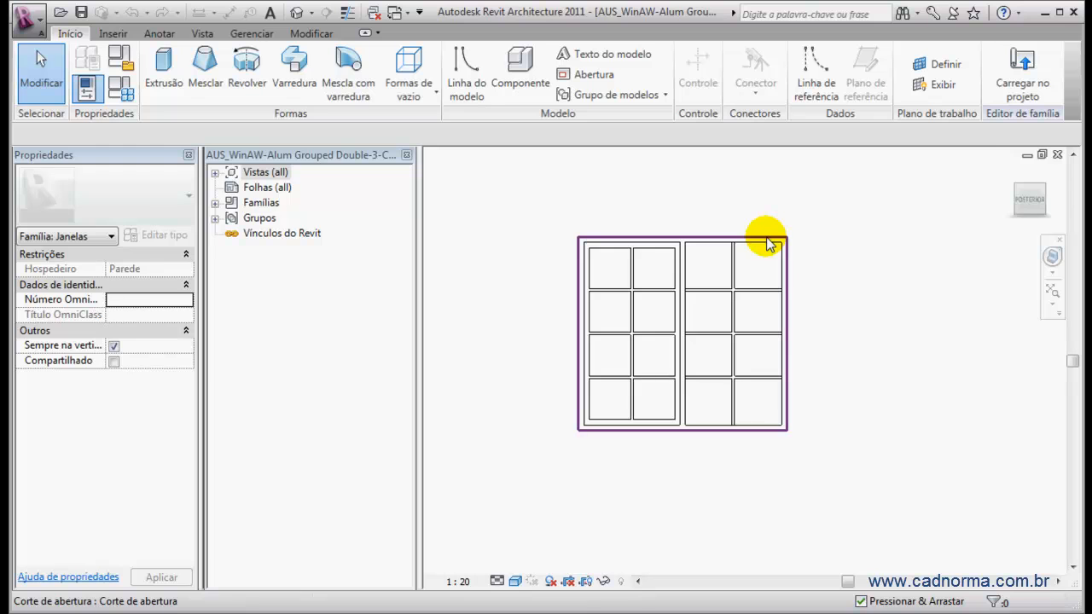
# - Switch to the exercício_01 project, open the 01_Térreo floor plan and examine the wall between Cozinha and S. Jantar
pyautogui.hotkey('ctrl', 'Tab')
pyautogui.scroll(-2, 755, 315)
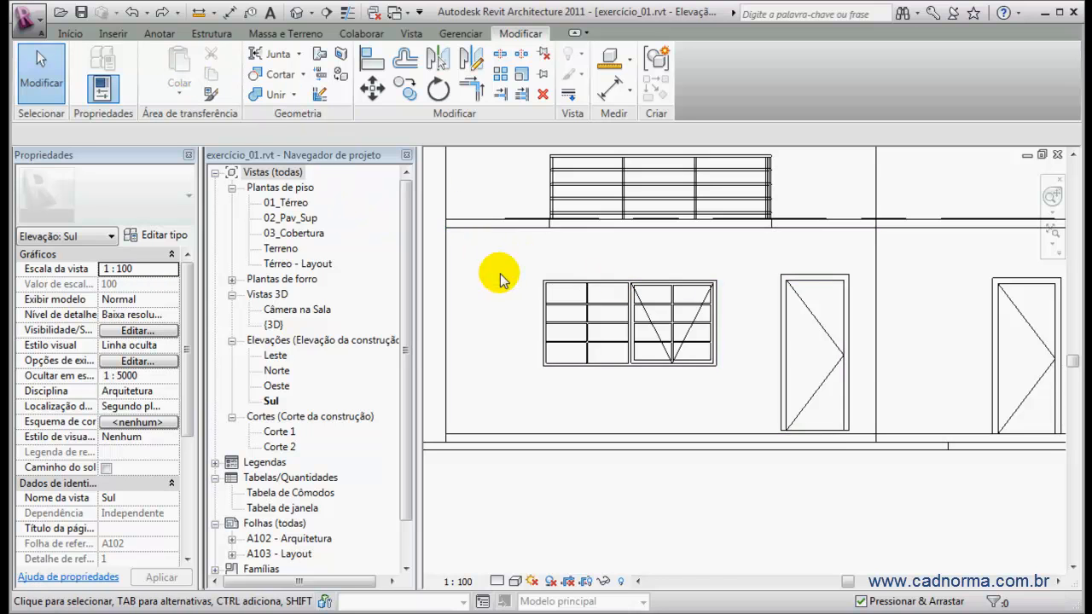
pyautogui.doubleClick(290, 205)
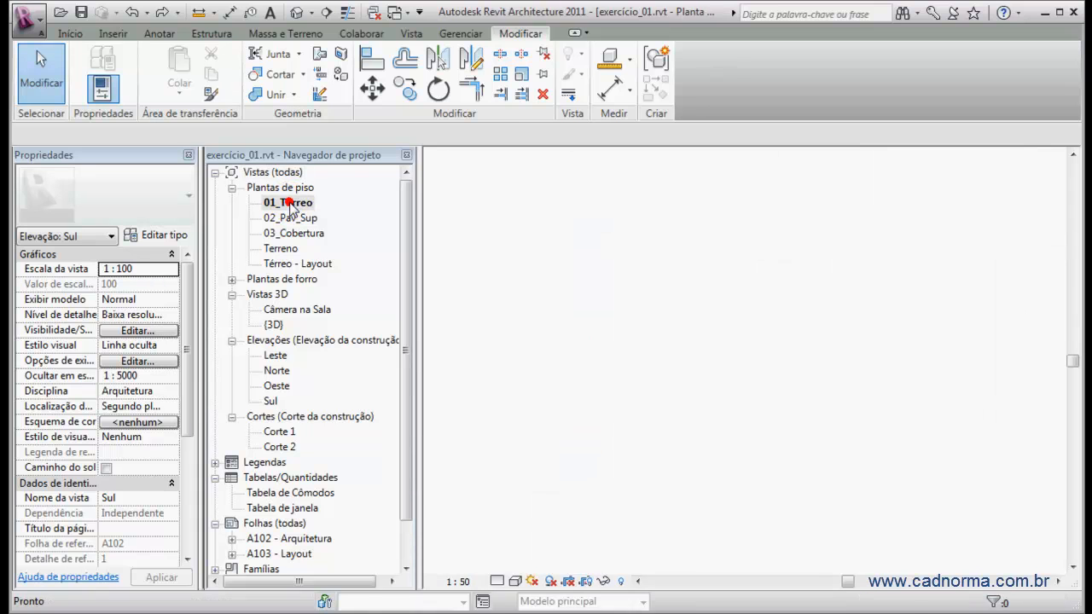
pyautogui.scroll(-4, 900, 395)
pyautogui.scroll(5, 873, 288)
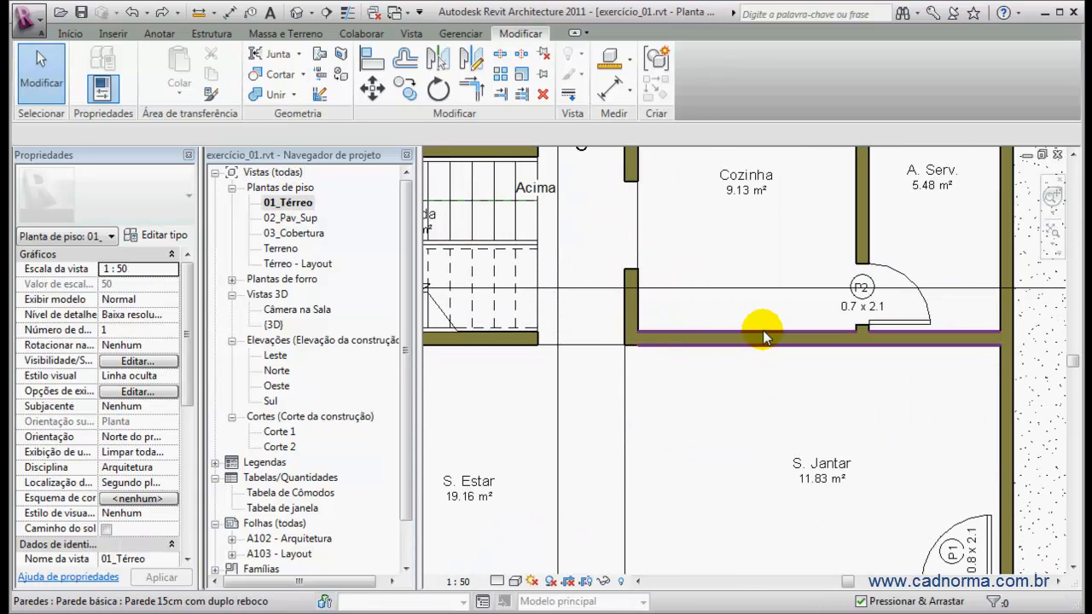
pyautogui.click(72, 34)
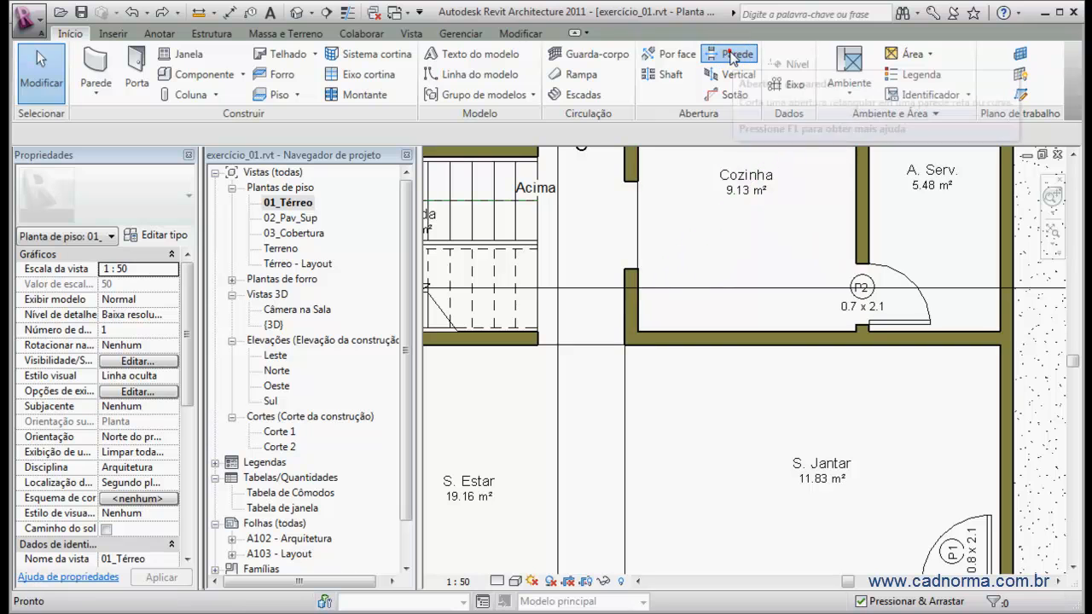
pyautogui.click(731, 55)
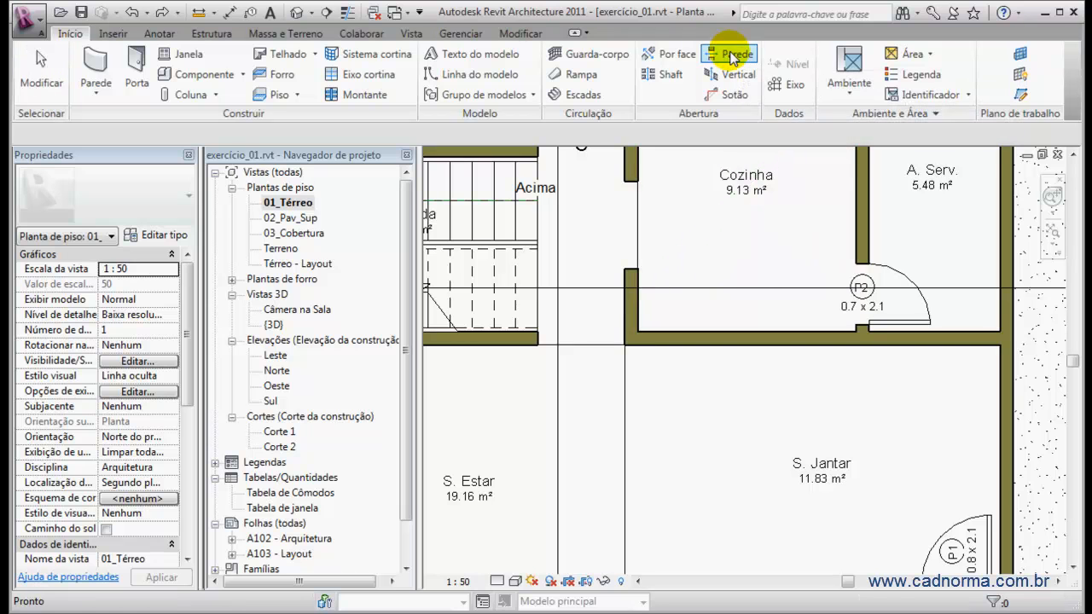
pyautogui.click(695, 329)
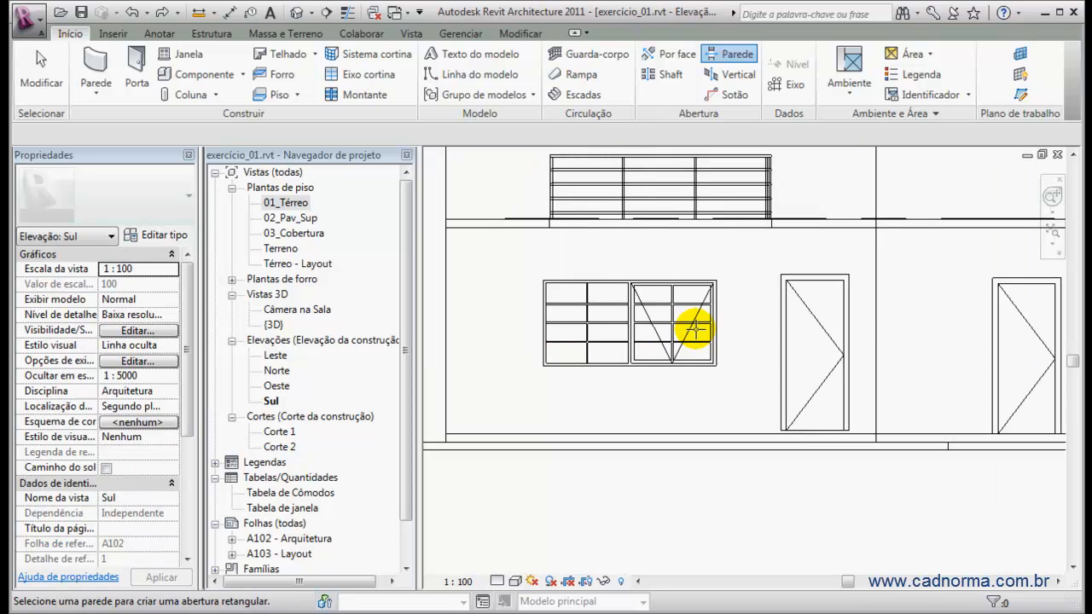
# - Return to the window family's 3D view and select its opening cut to inspect it
pyautogui.hotkey('ctrl', 'Tab')
pyautogui.hotkey('ctrl', 'Tab')
pyautogui.hotkey('ctrl', 'Tab')
pyautogui.hotkey('ctrl', 'Tab')
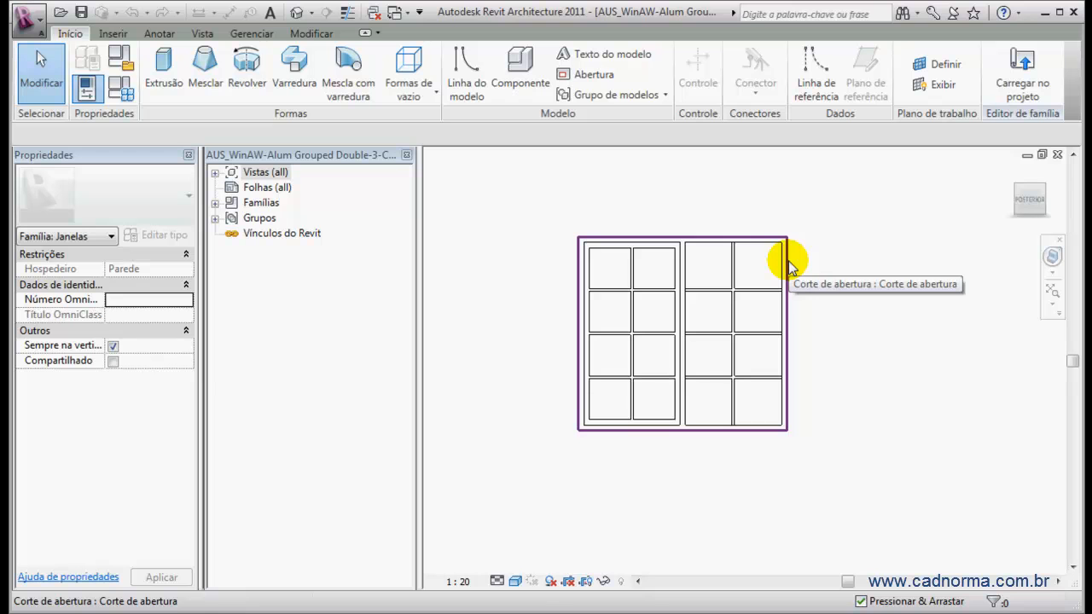
pyautogui.click(787, 265)
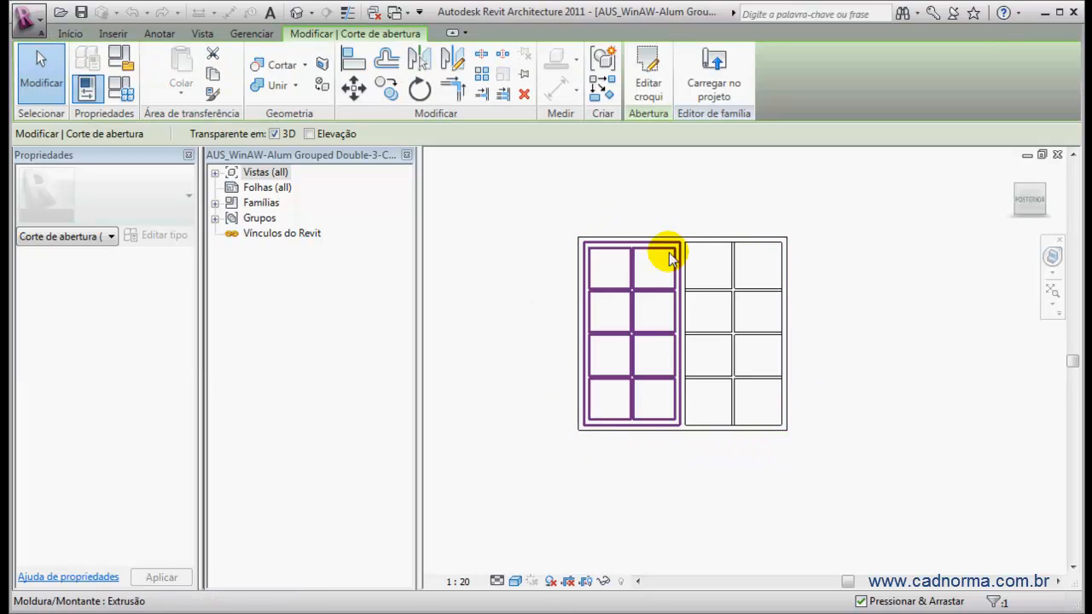
pyautogui.click(788, 275)
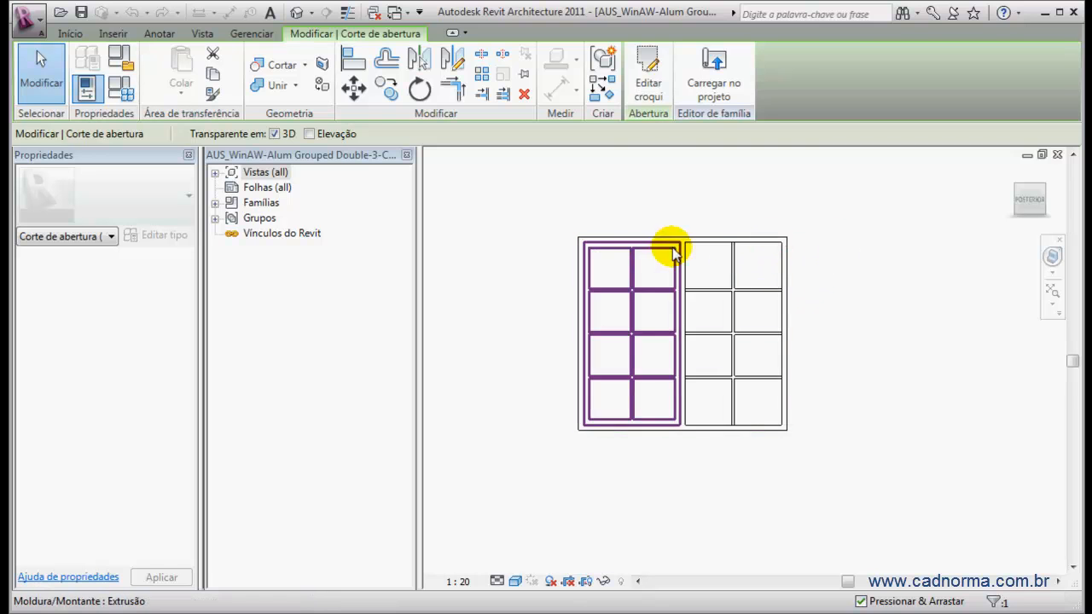
# - Open the window family's Interior elevation, examine the opening cut against the reference planes, and clear the selection
pyautogui.click(214, 173)
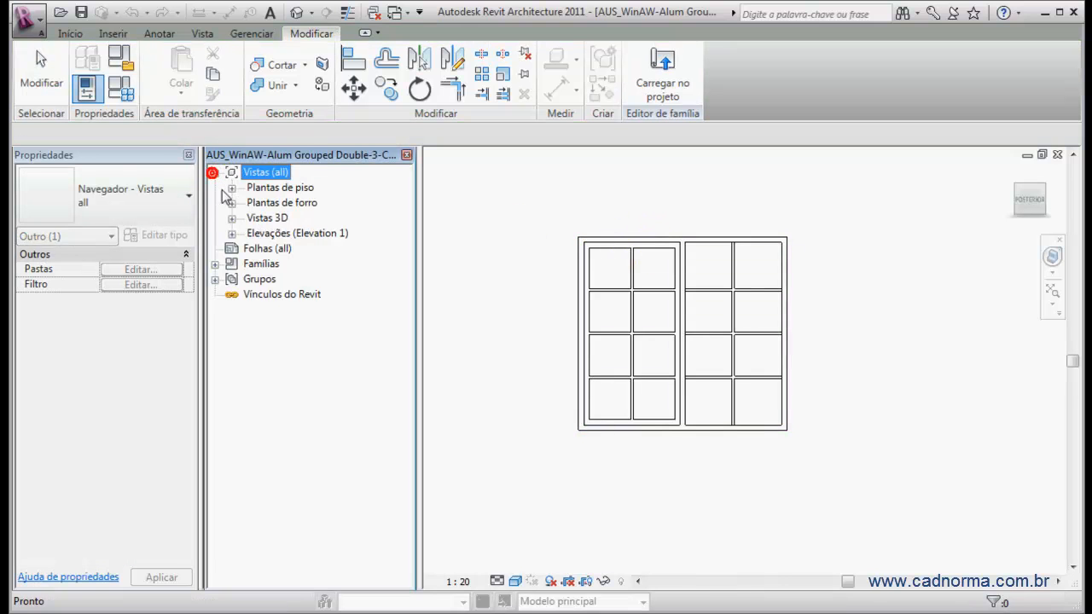
pyautogui.click(232, 234)
pyautogui.doubleClick(282, 264)
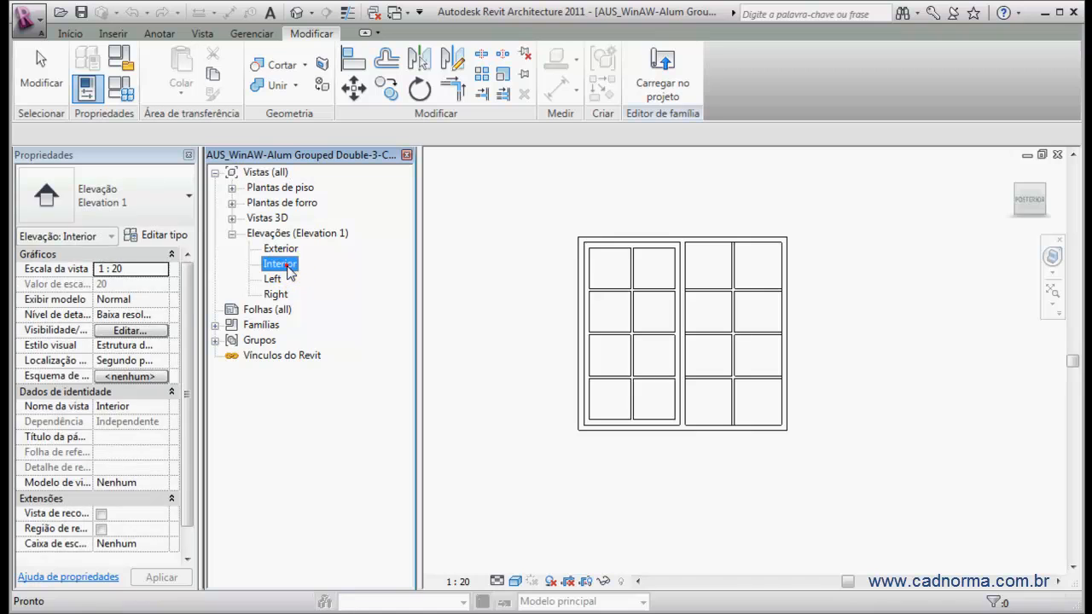
pyautogui.scroll(4, 657, 414)
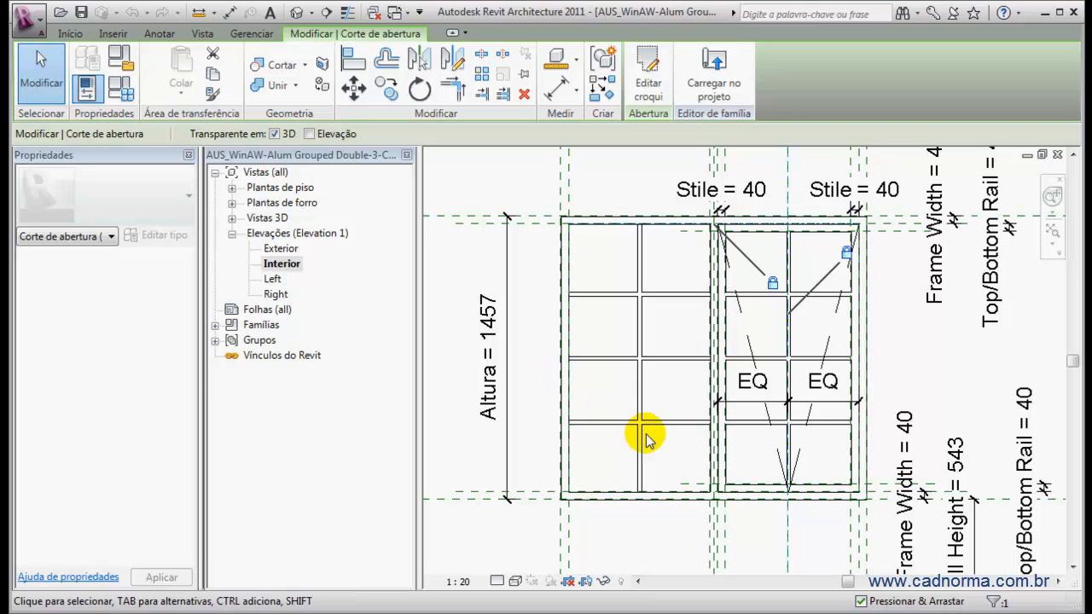
pyautogui.scroll(2, 677, 267)
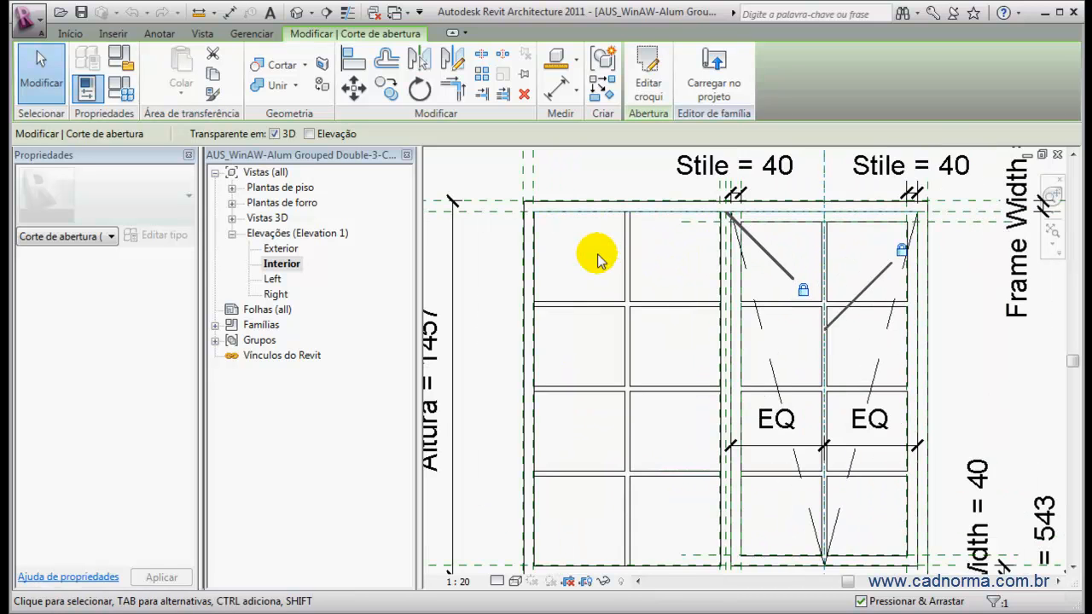
pyautogui.scroll(-3, 604, 261)
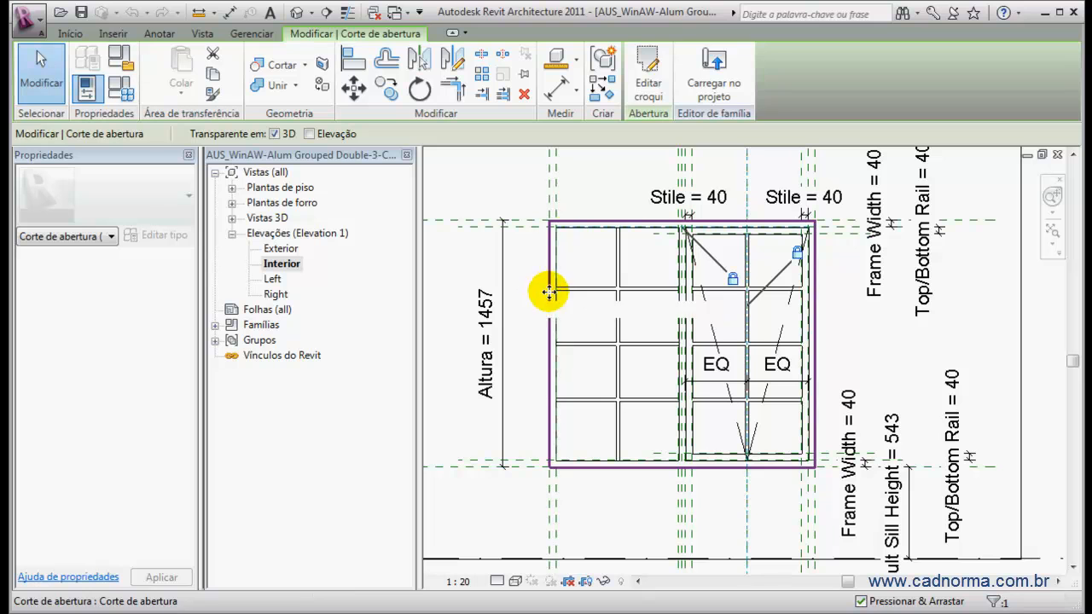
pyautogui.press('Escape')
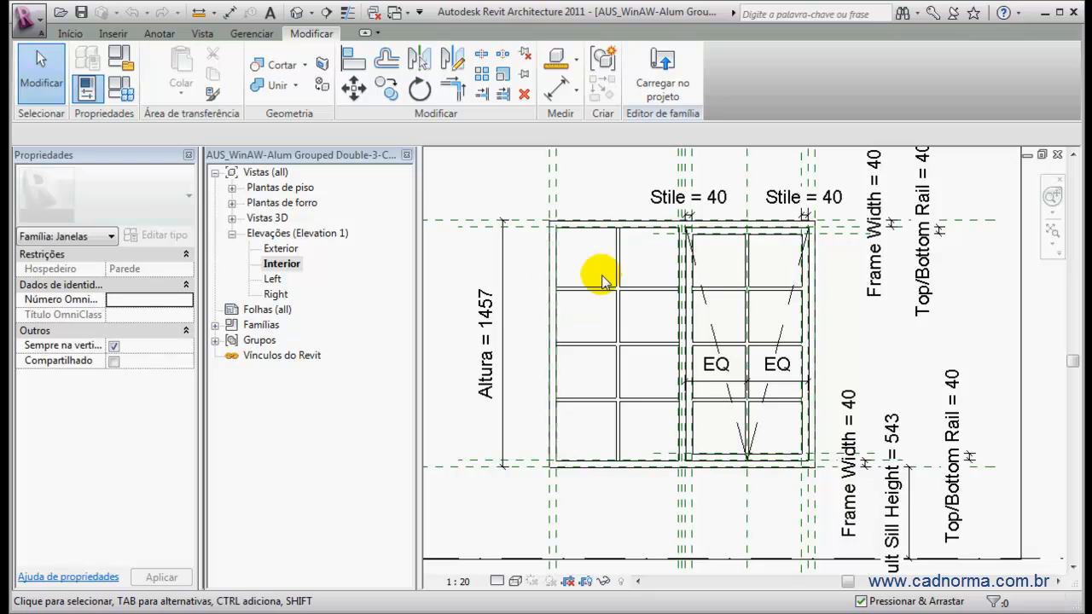
# - Create a new family from the Porta métrica.rft template
pyautogui.hotkey('ctrl', 'Tab')
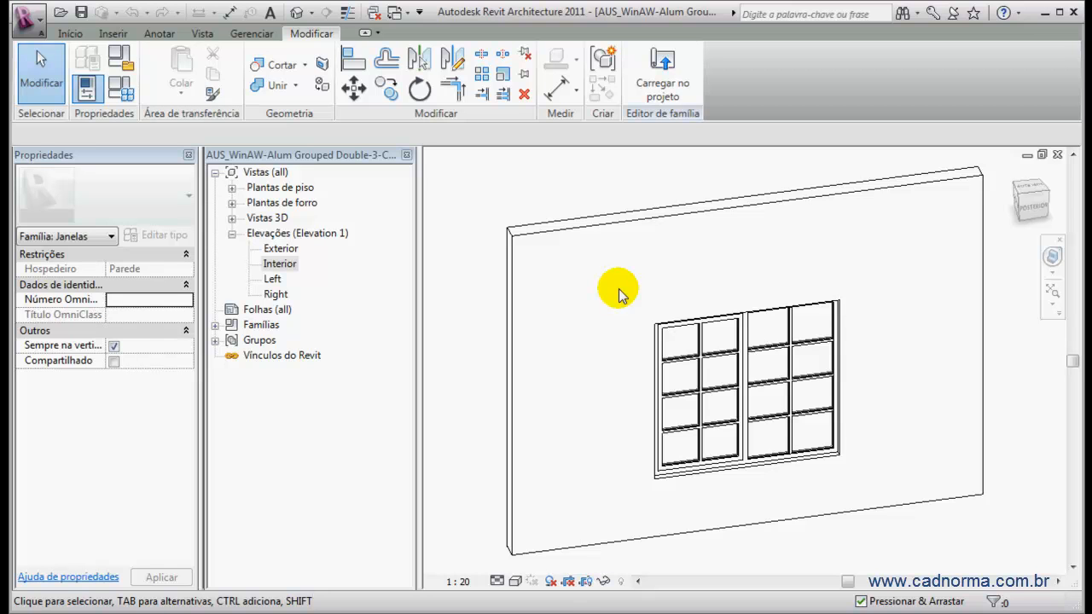
pyautogui.click(29, 21)
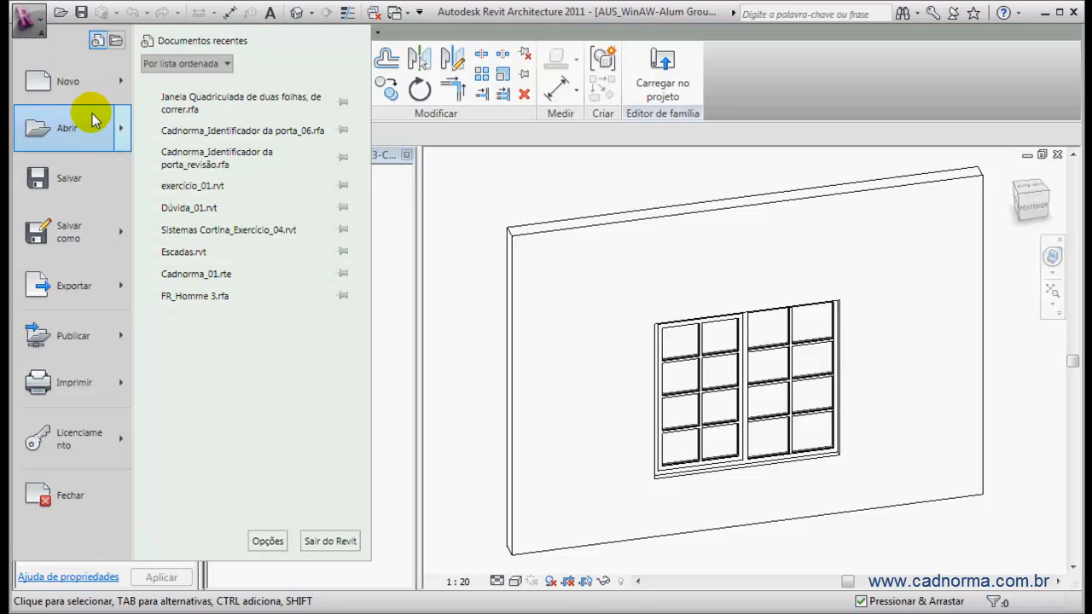
pyautogui.moveTo(124, 88)
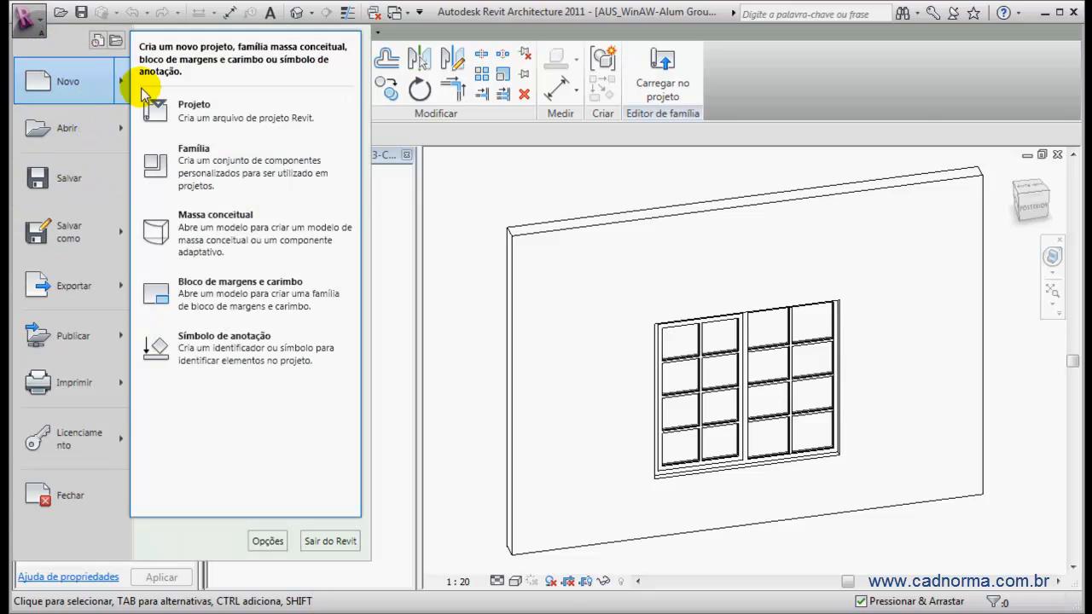
pyautogui.click(187, 149)
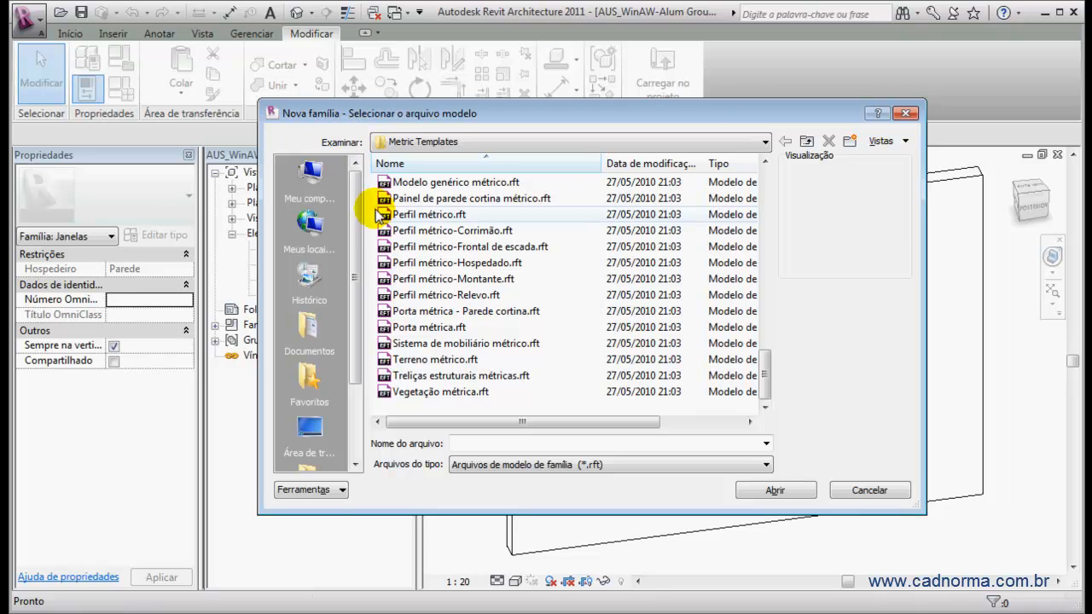
pyautogui.click(386, 329)
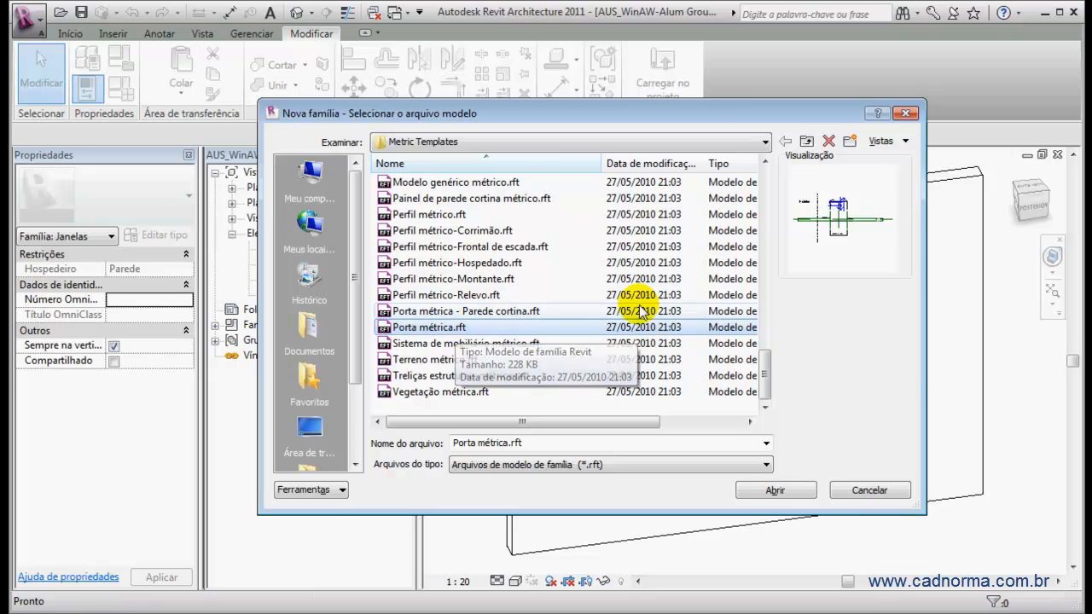
pyautogui.click(784, 492)
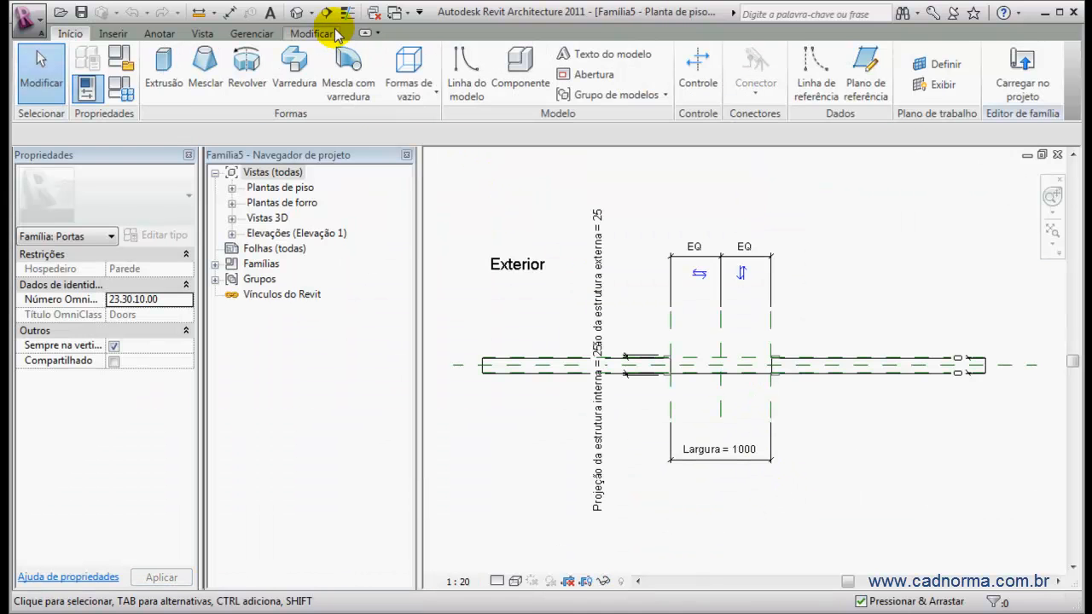
# - Show the new door family in 3D with thin lines enabled and examine the door opening in its host wall
pyautogui.click(297, 13)
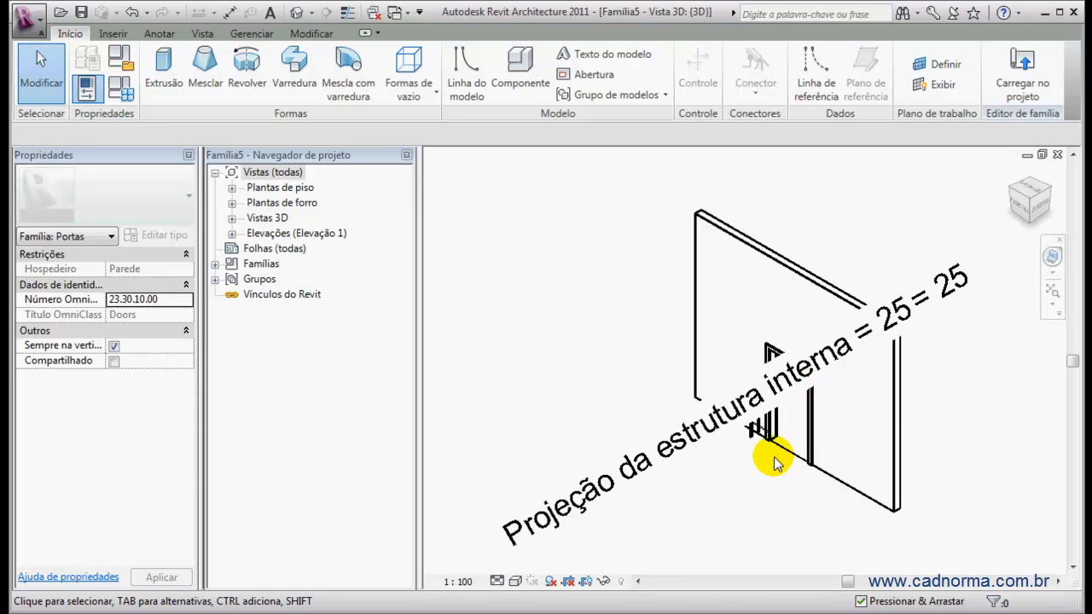
pyautogui.moveTo(789, 469)
pyautogui.keyDown('shift'); pyautogui.mouseDown(button='middle')
pyautogui.moveTo(926, 361)
pyautogui.moveTo(912, 383)
pyautogui.moveTo(785, 436)
pyautogui.moveTo(785, 373)
pyautogui.moveTo(780, 447)
pyautogui.moveTo(795, 457)
pyautogui.mouseUp(button='middle'); pyautogui.keyUp('shift')
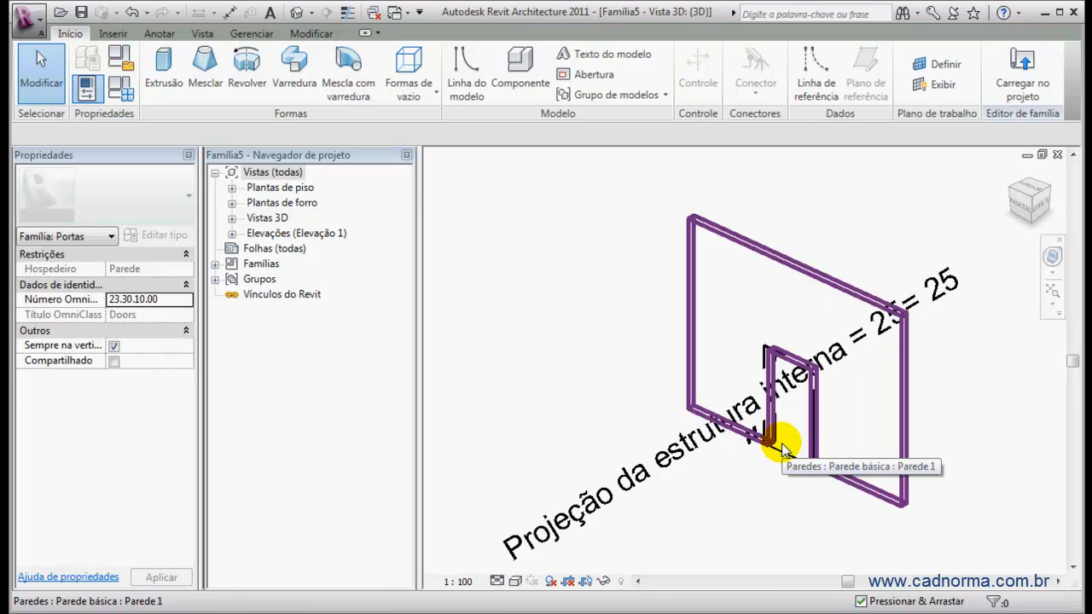
pyautogui.keyDown('shift'); pyautogui.moveTo(778, 489); pyautogui.dragTo(588, 392, button='middle'); pyautogui.keyUp('shift')
pyautogui.scroll(5, 750, 461)
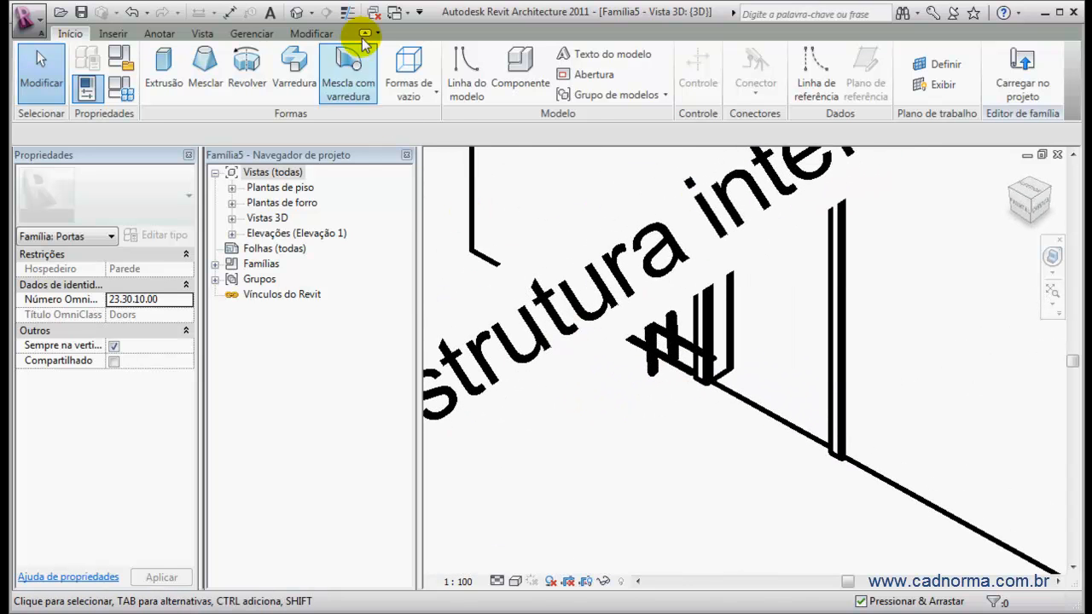
pyautogui.click(347, 12)
pyautogui.keyDown('shift'); pyautogui.moveTo(768, 468); pyautogui.dragTo(858, 367, button='middle'); pyautogui.keyUp('shift')
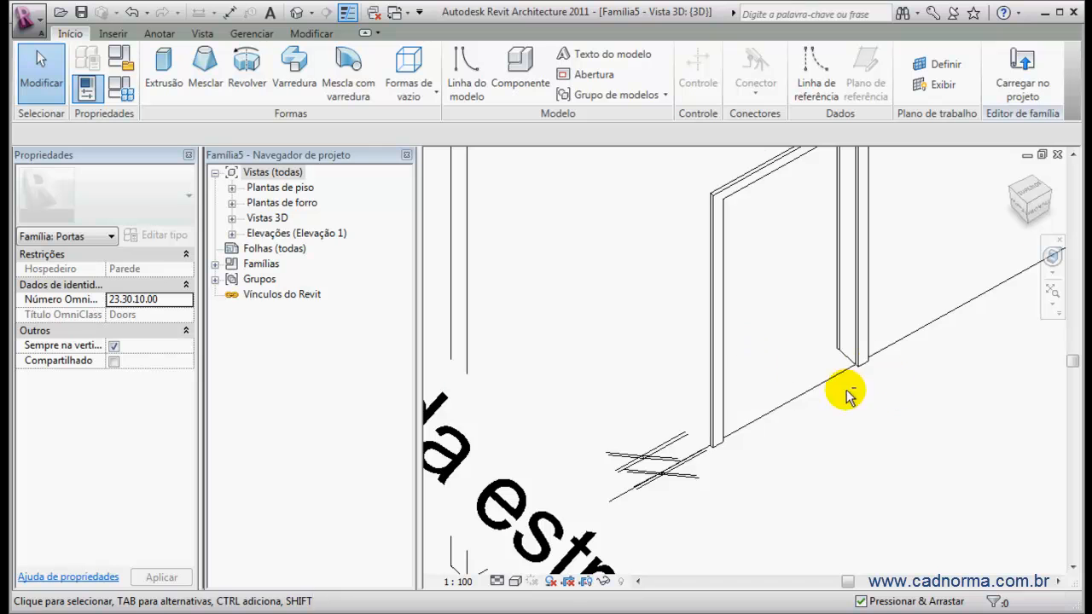
pyautogui.keyDown('shift'); pyautogui.moveTo(861, 384); pyautogui.dragTo(855, 407, button='middle'); pyautogui.keyUp('shift')
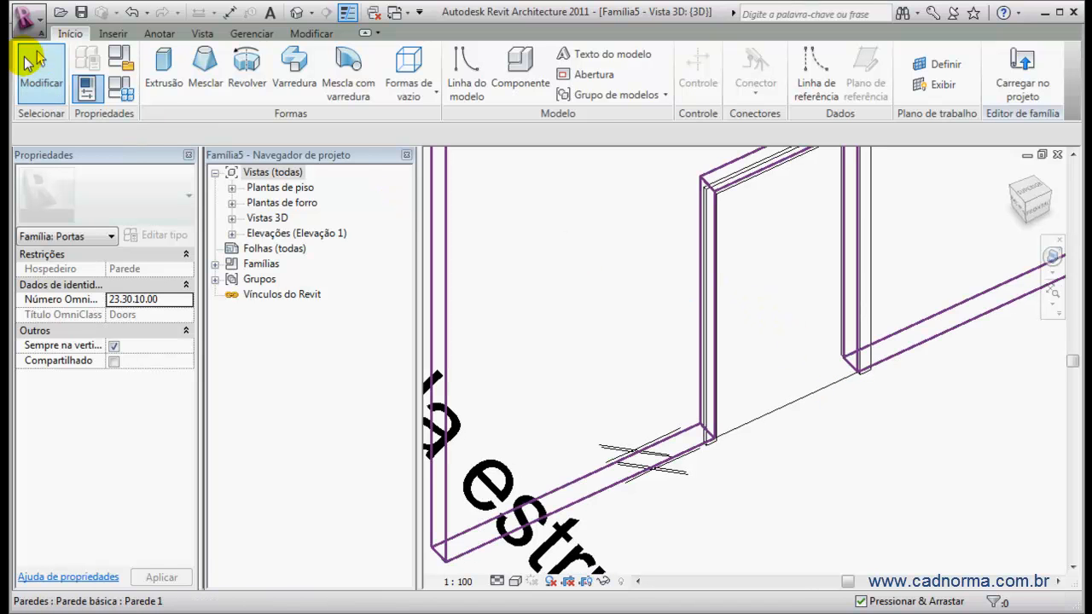
# - Close the new door family without saving it
pyautogui.click(25, 16)
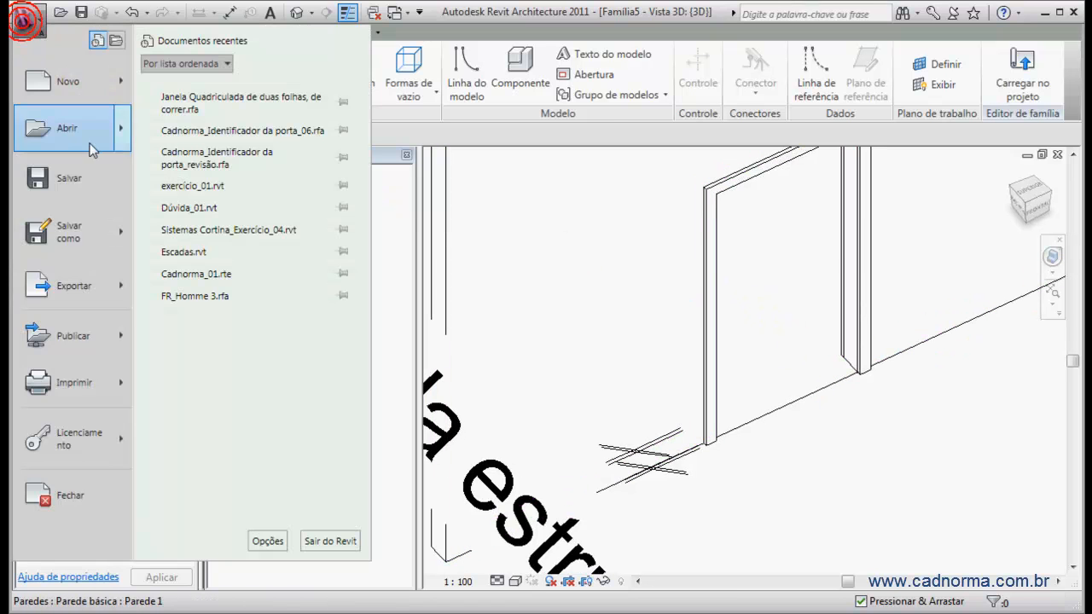
pyautogui.click(90, 495)
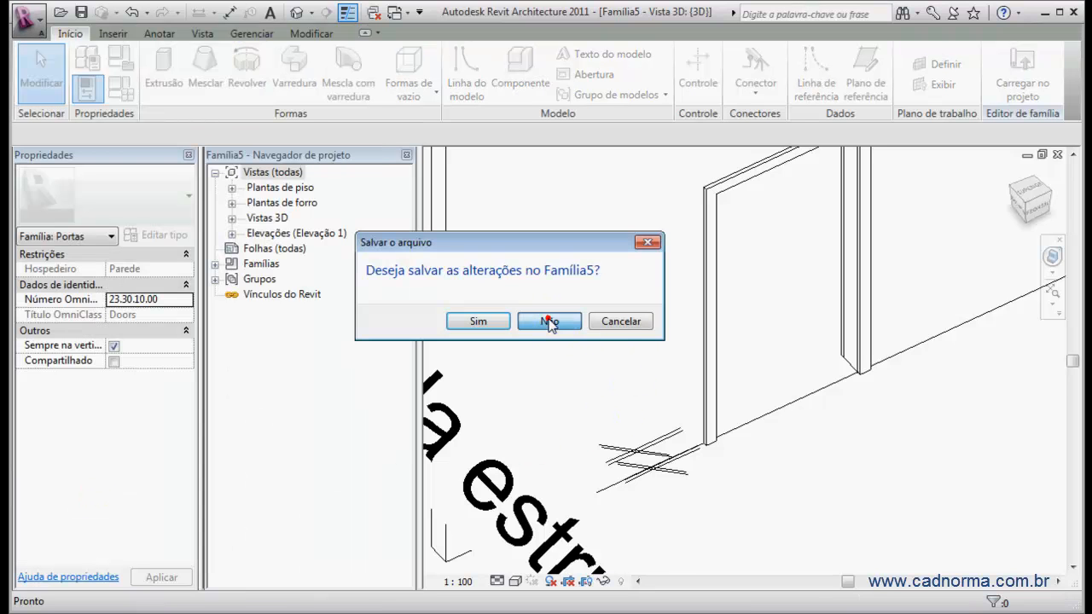
pyautogui.click(549, 322)
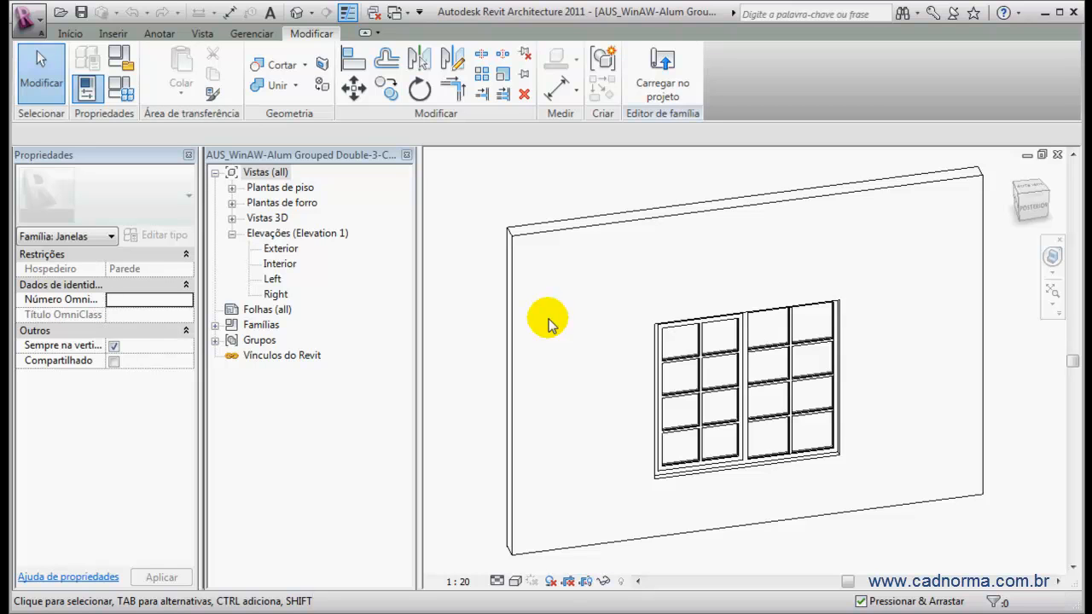
# - Close the window family without saving it and view the S. Estar front wall in the 01_Térreo plan
pyautogui.click(27, 16)
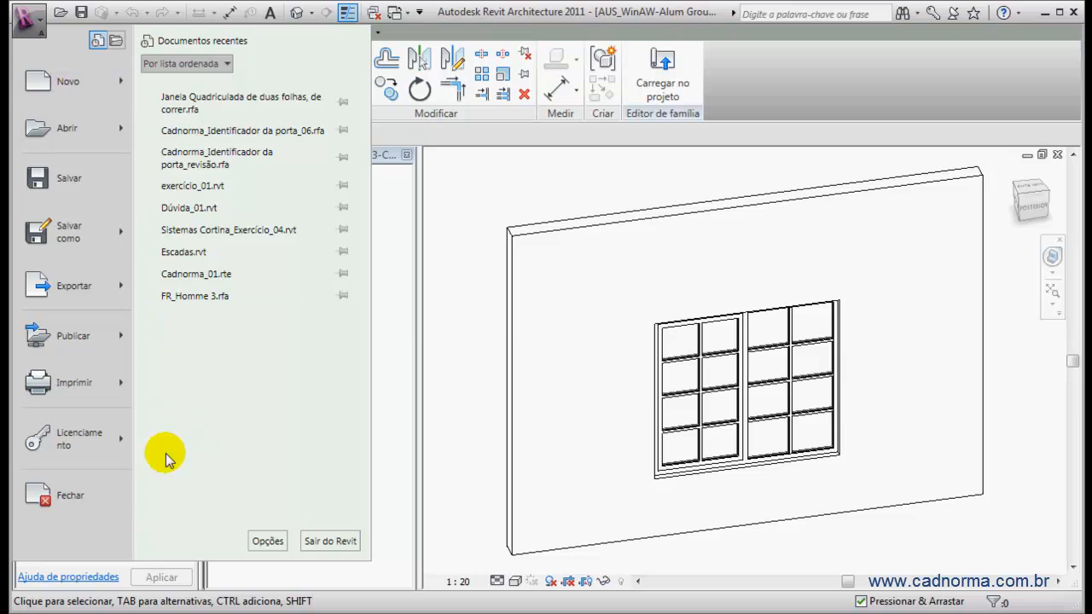
pyautogui.click(106, 493)
pyautogui.click(555, 340)
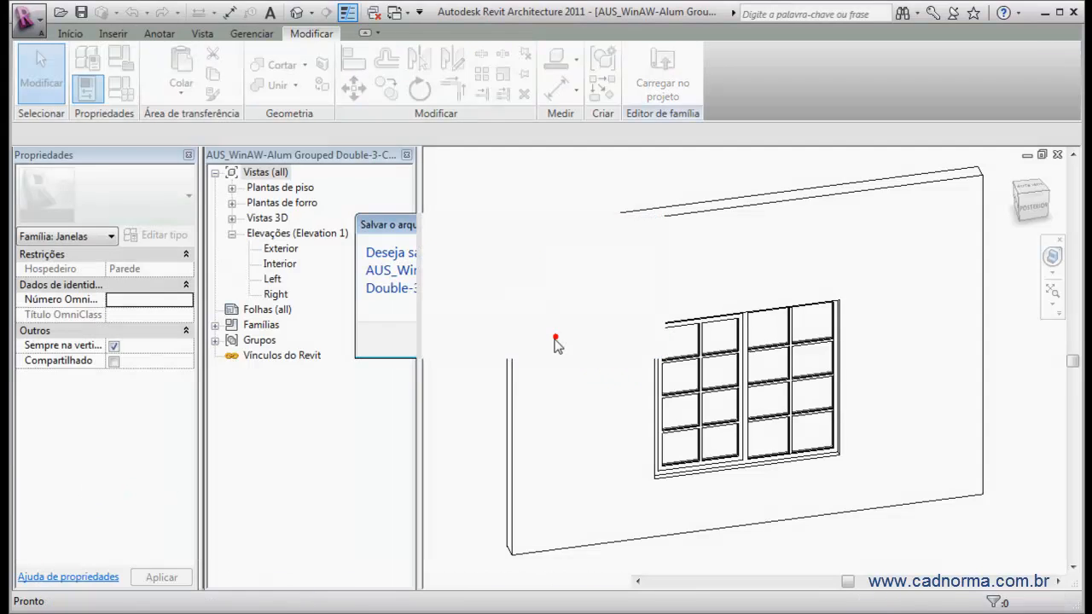
pyautogui.scroll(-2, 759, 435)
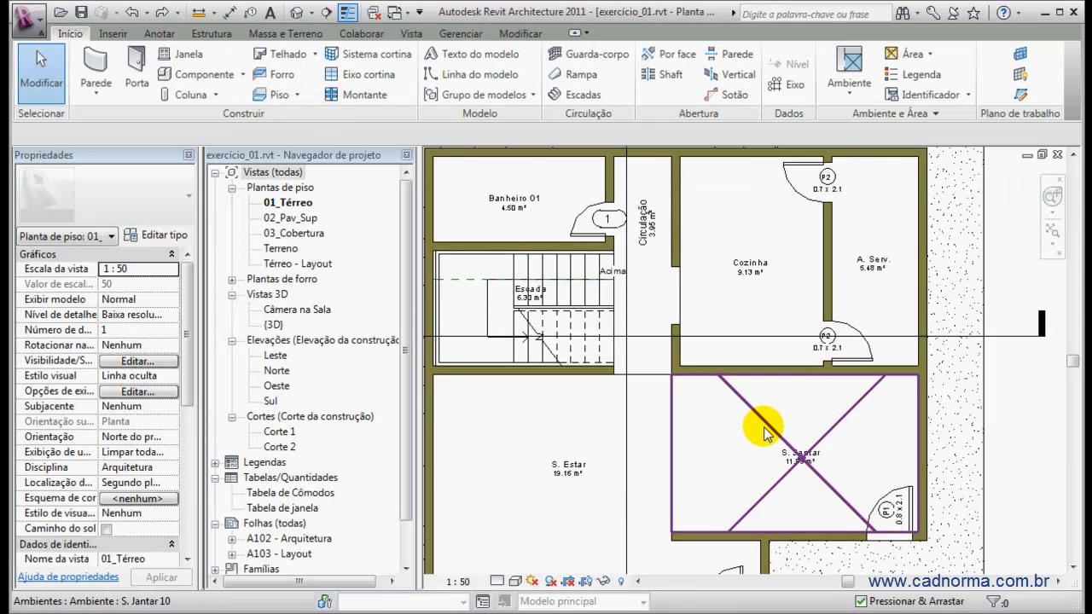
pyautogui.moveTo(673, 458); pyautogui.dragTo(737, 347, button='middle')
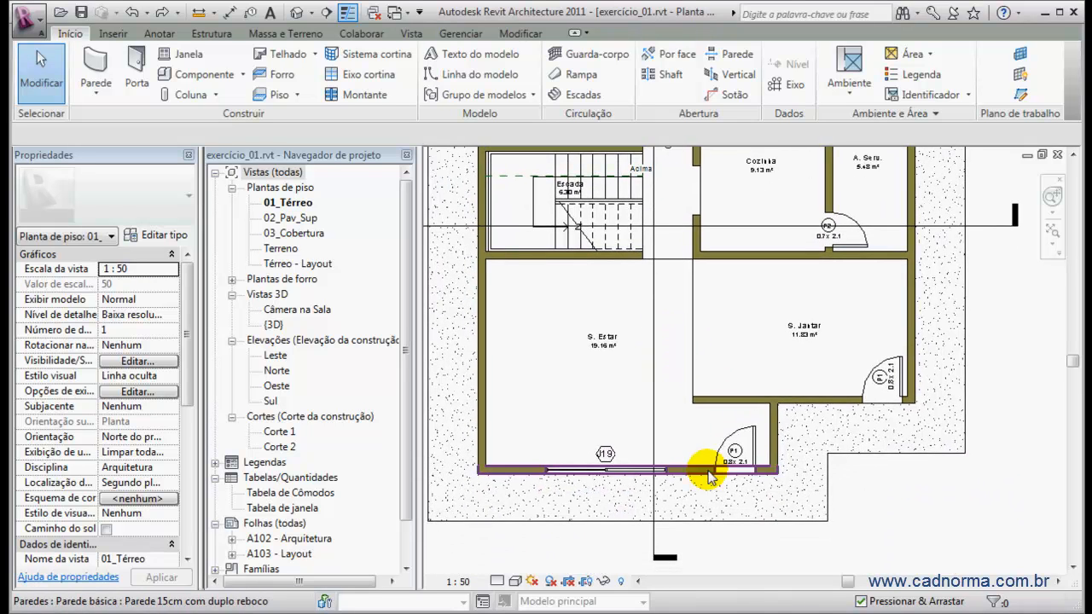
# - Show the house in 3D, select the front window beside the entrance door and browse the window types available for it
pyautogui.scroll(4, 708, 477)
pyautogui.scroll(-1, 768, 434)
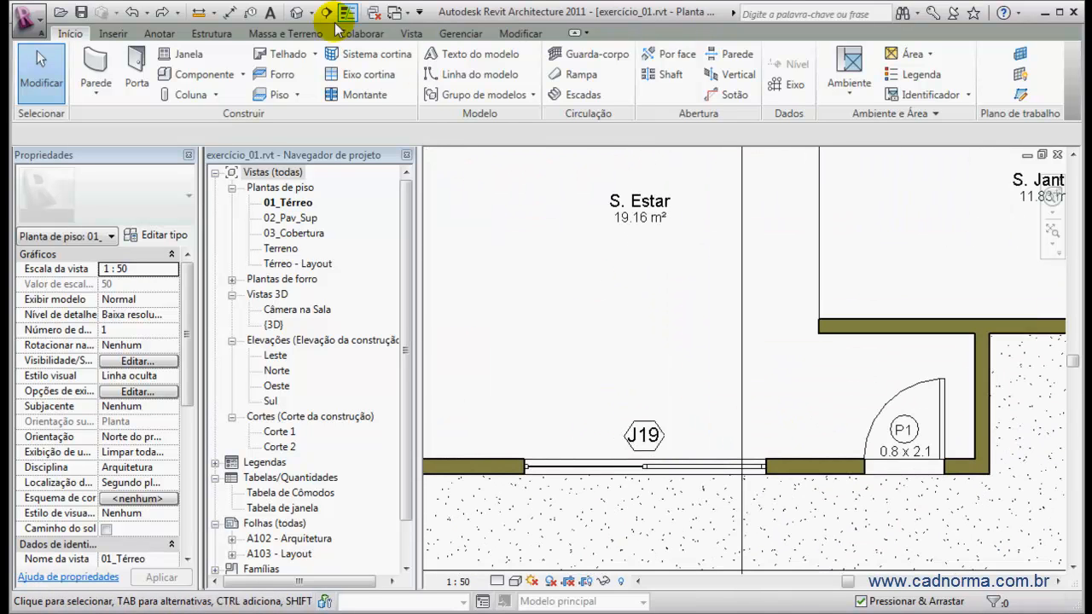
pyautogui.click(297, 13)
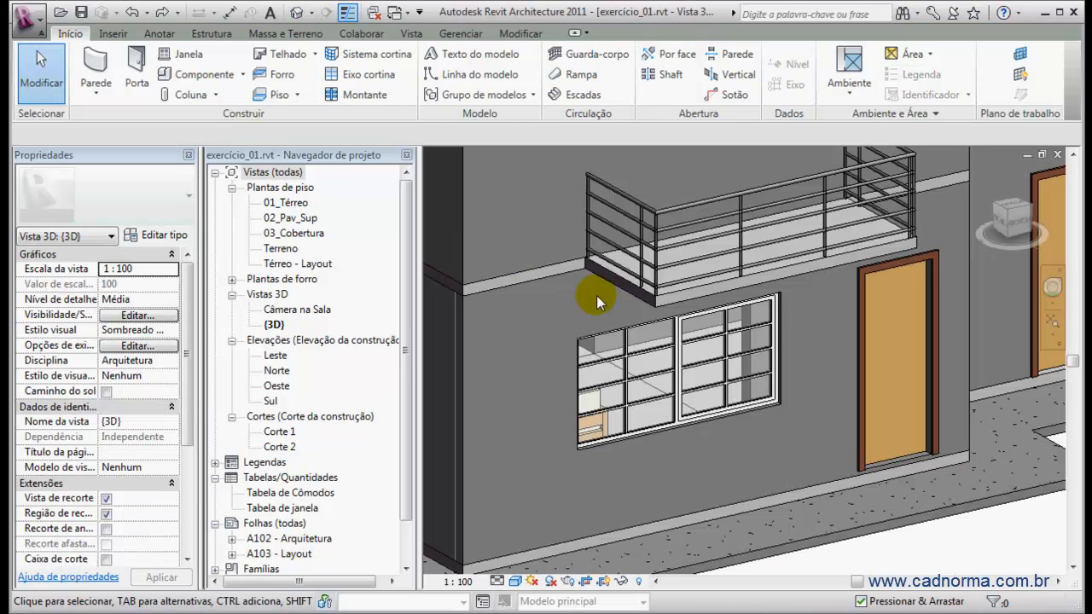
pyautogui.click(680, 362)
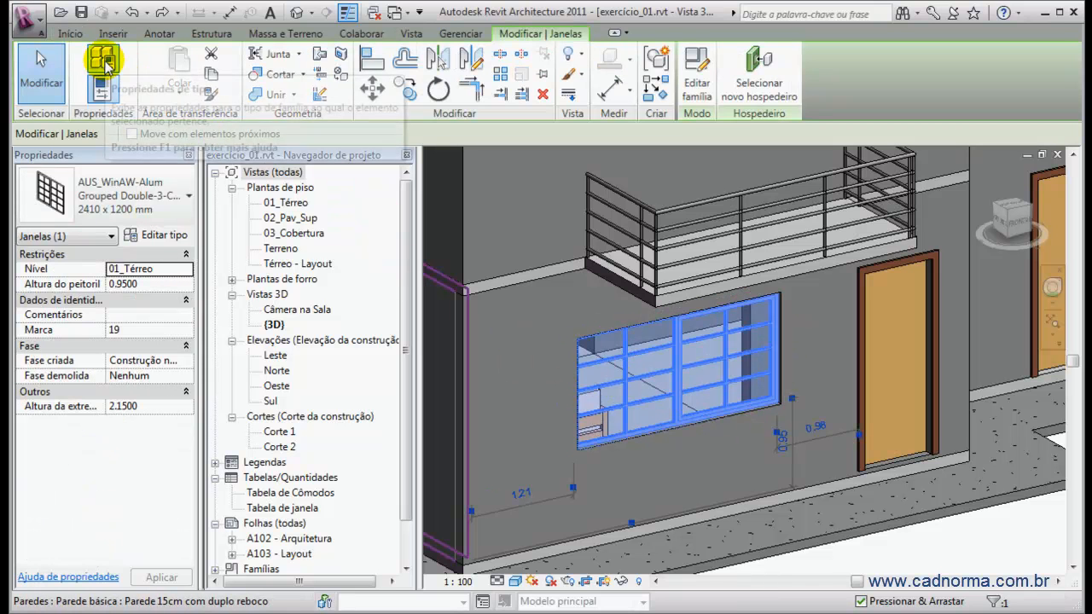
pyautogui.click(189, 200)
pyautogui.moveTo(315, 300); pyautogui.dragTo(312, 240)
pyautogui.click(533, 327)
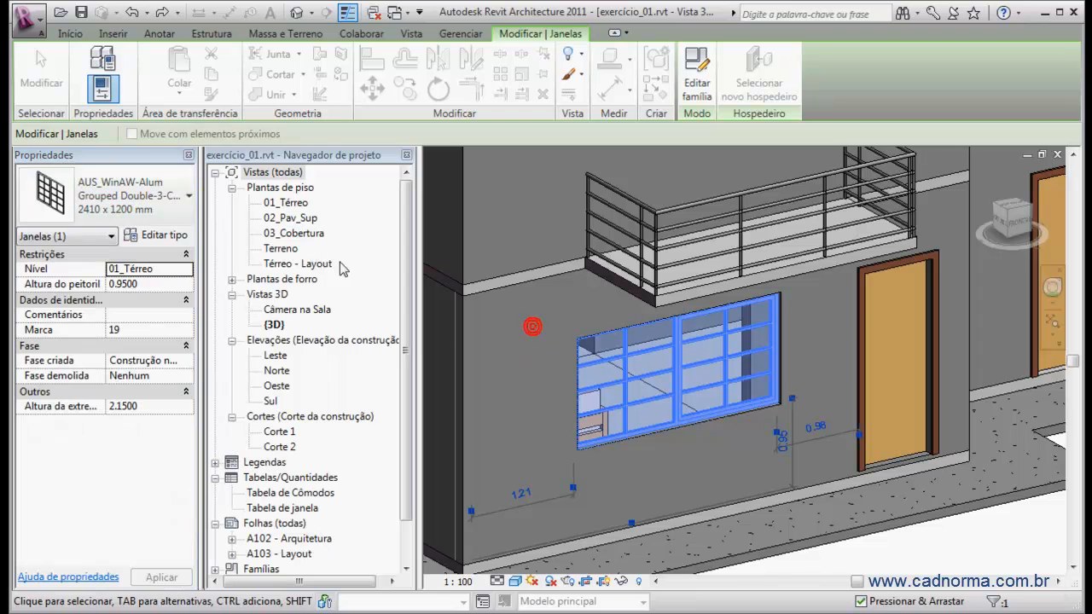
pyautogui.press('Escape')
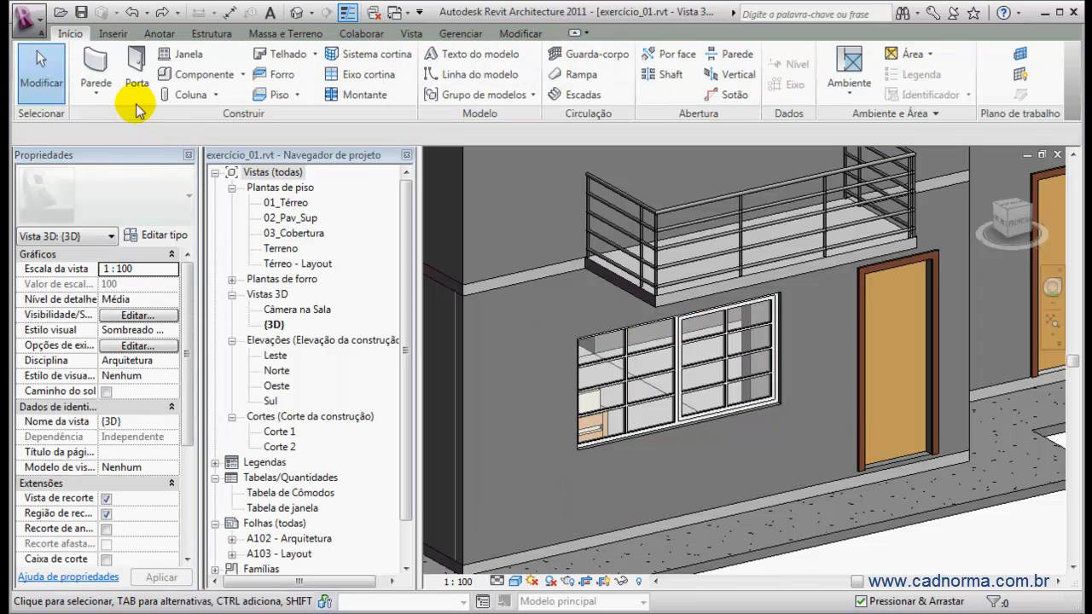
# - Start the Door command, browse the loaded door types and preview a door on the front wall without placing it
pyautogui.click(100, 51)
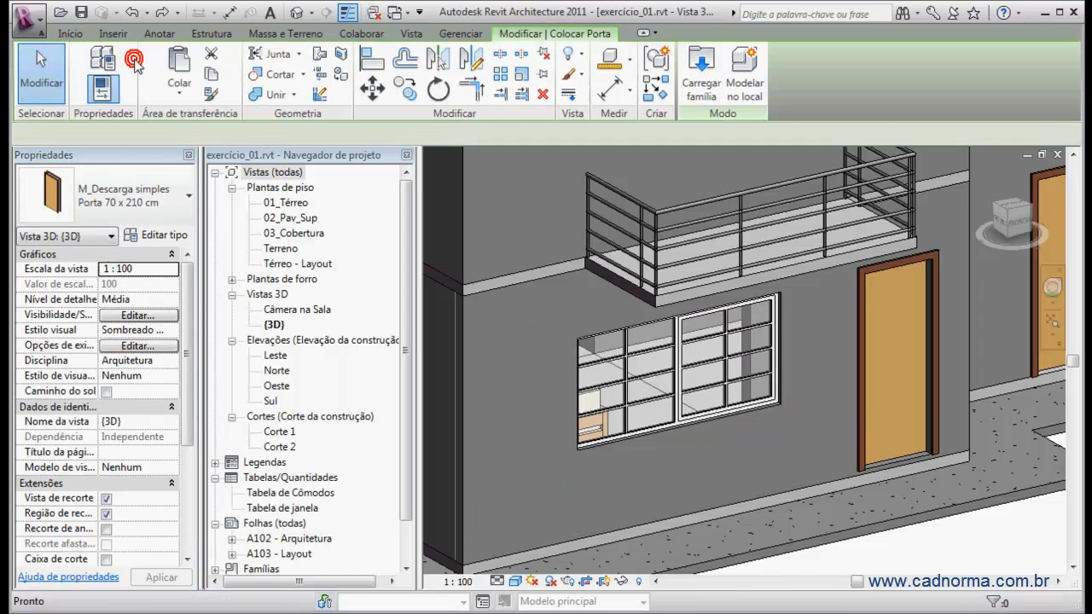
pyautogui.click(189, 196)
pyautogui.moveTo(226, 268); pyautogui.dragTo(232, 242)
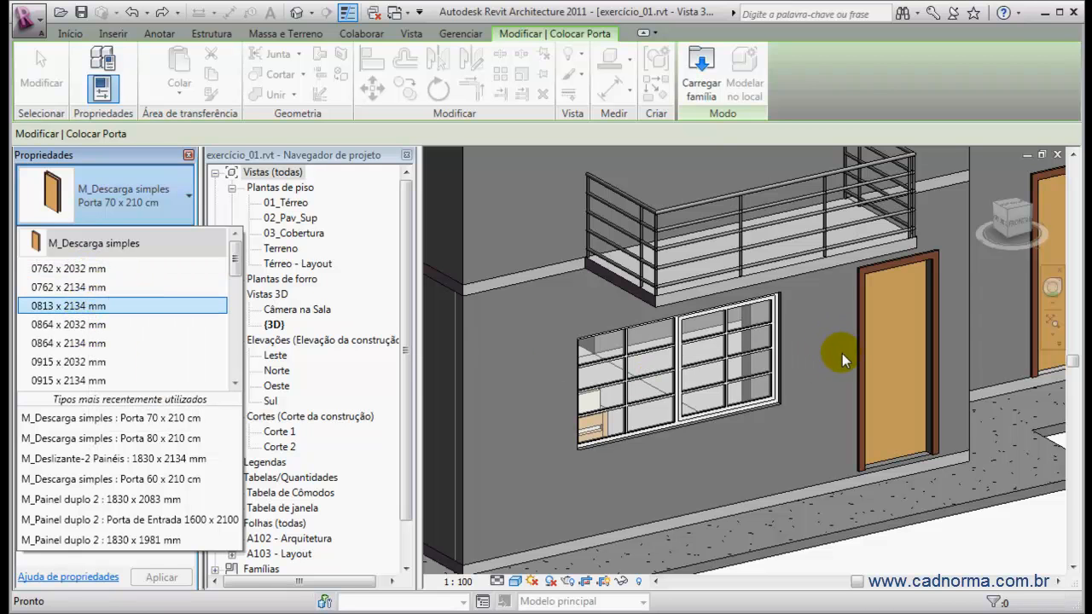
pyautogui.click(795, 341)
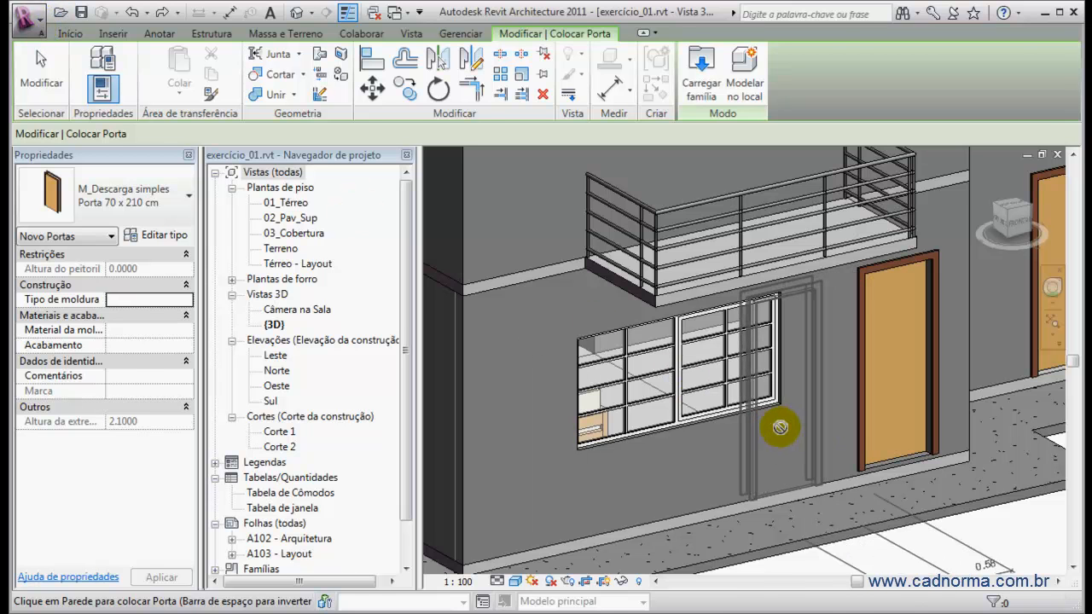
pyautogui.press('Escape')
pyautogui.keyDown('shift'); pyautogui.moveTo(830, 362); pyautogui.dragTo(760, 414, button='middle'); pyautogui.keyUp('shift')
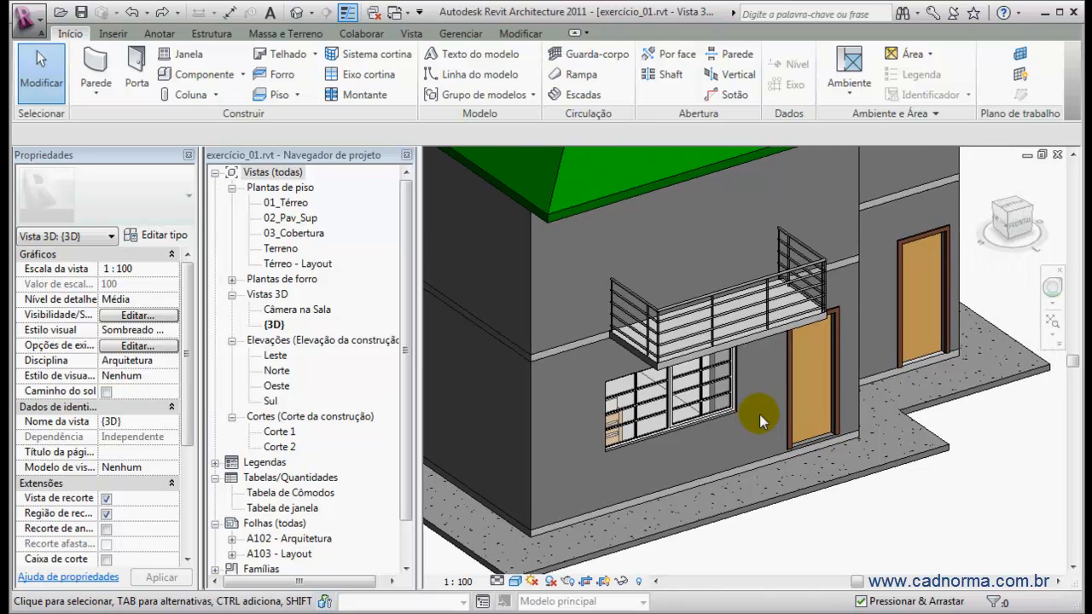